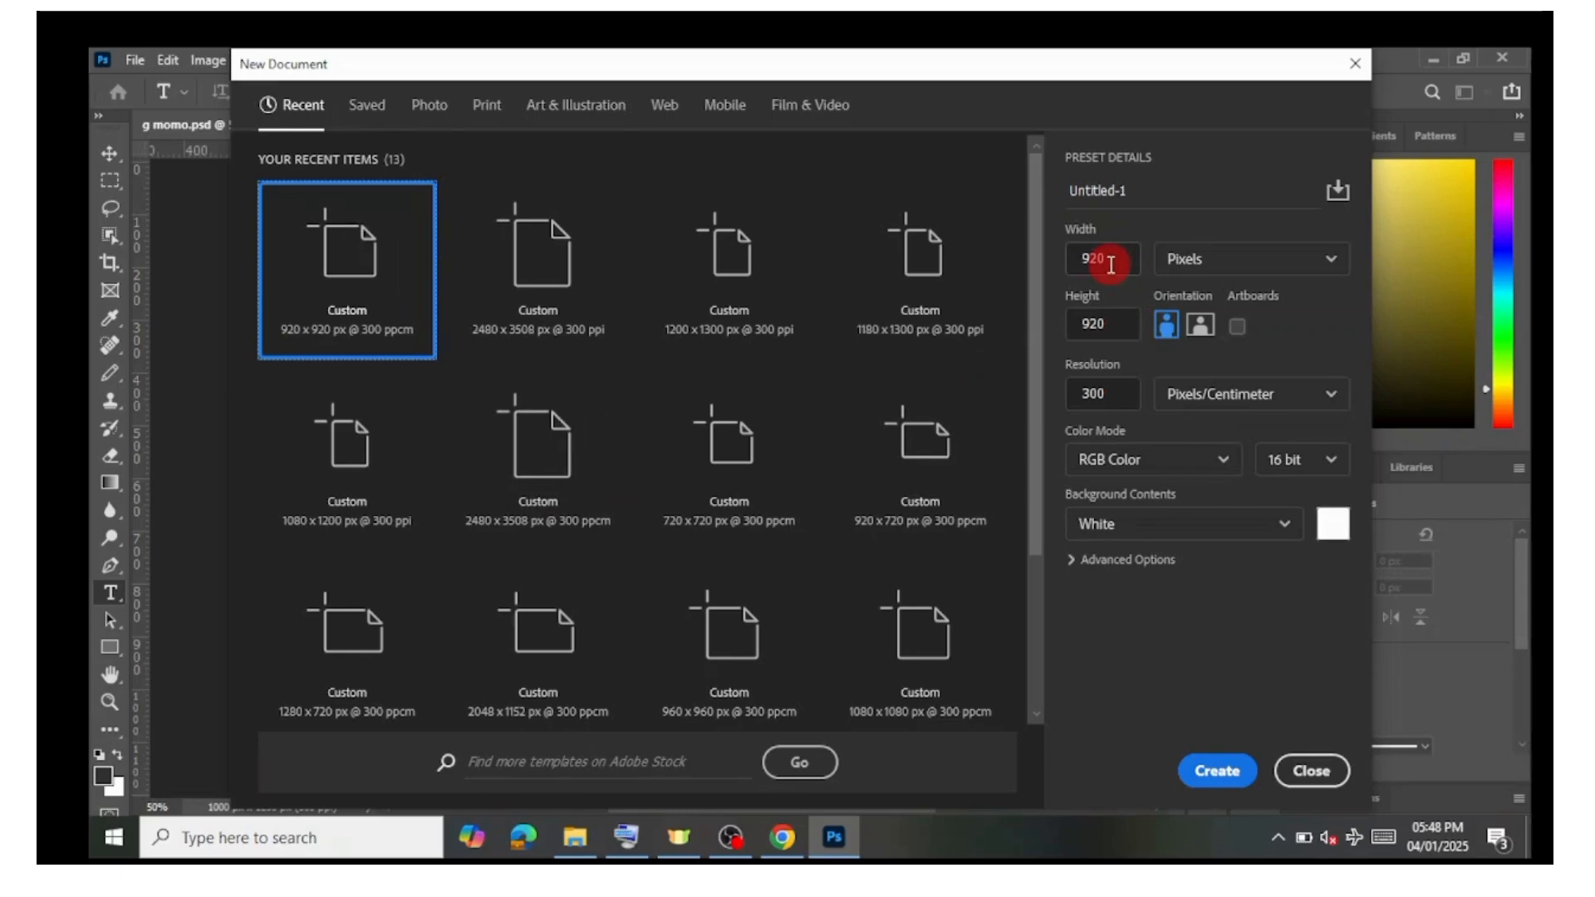
Step: Create a new 920 x 920 px document at 300 pixels/centimetre in RGB Color 16 bit with a white background
click(1113, 263)
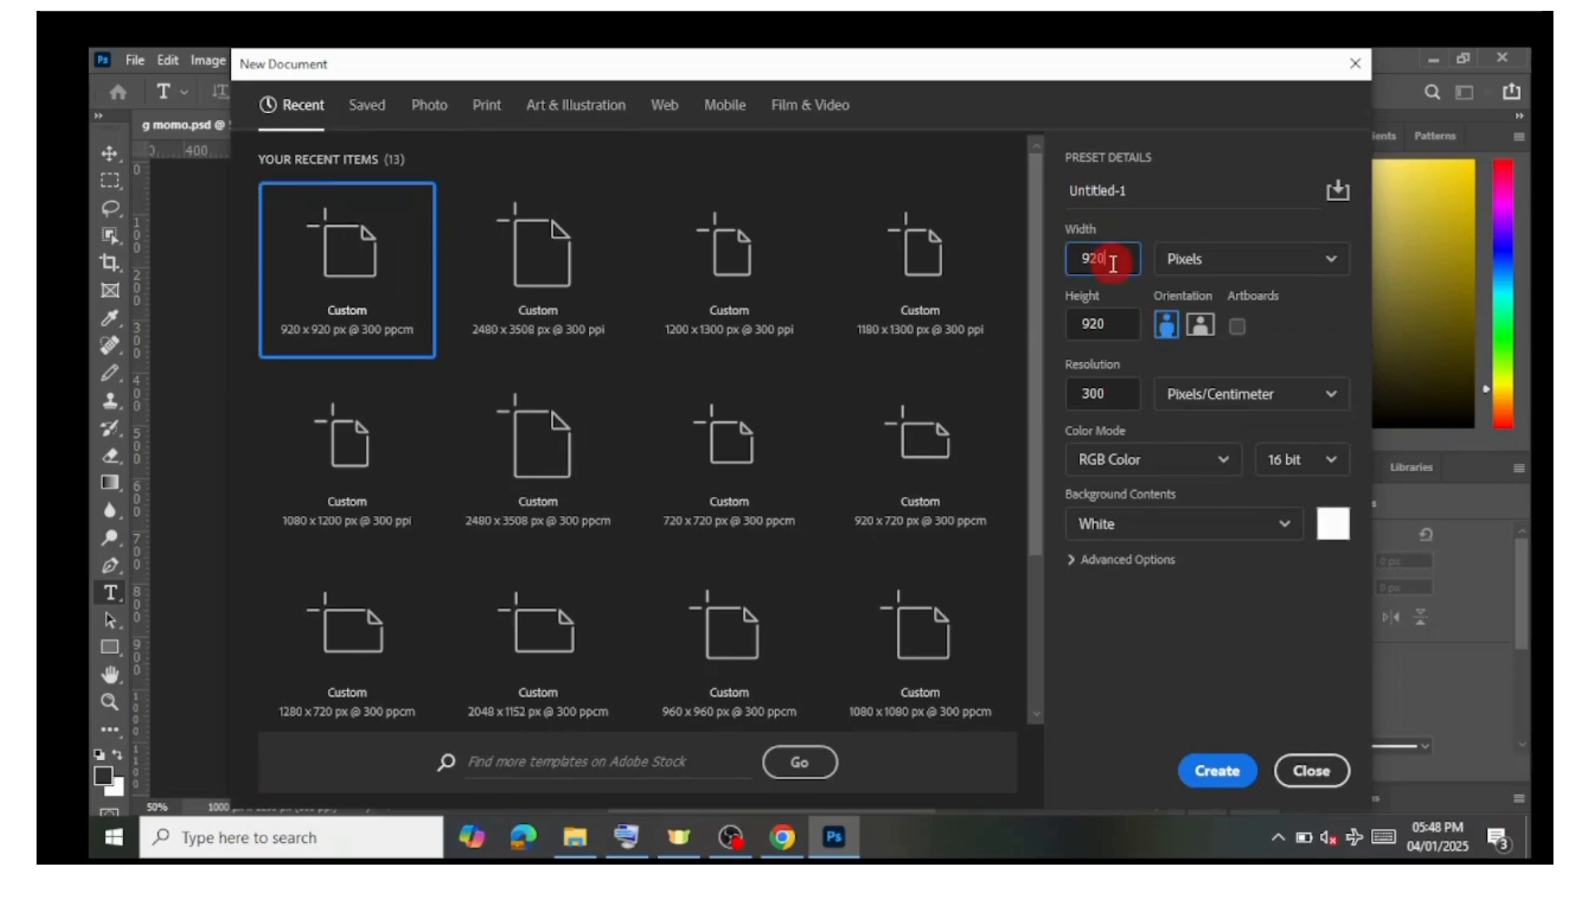
double_click(1112, 263)
click(1112, 263)
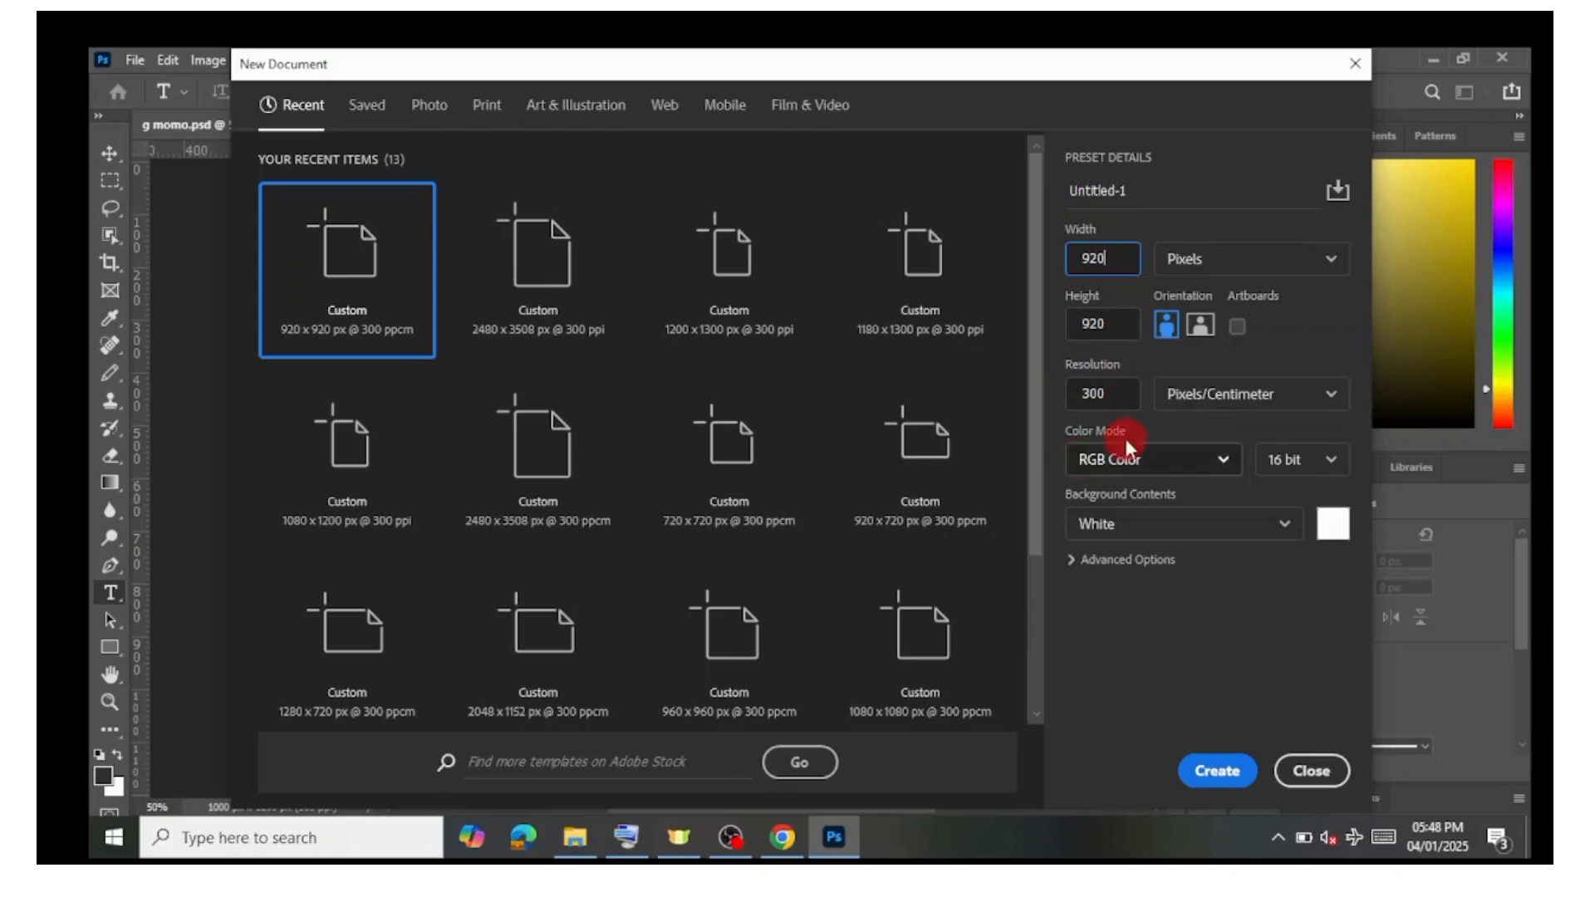
click(1217, 771)
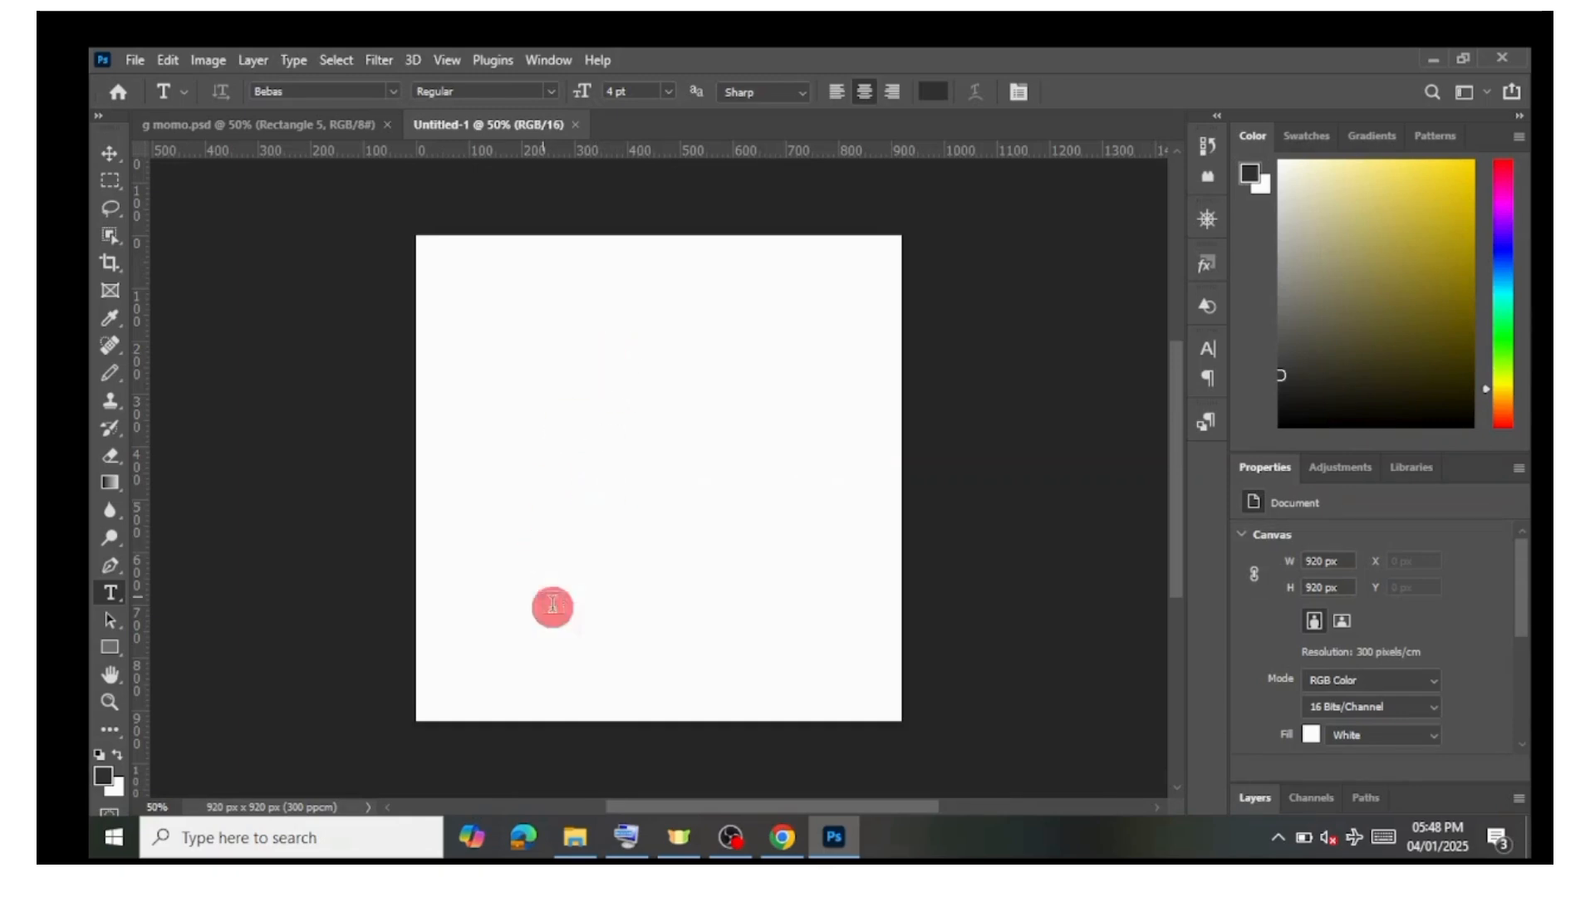
click(579, 841)
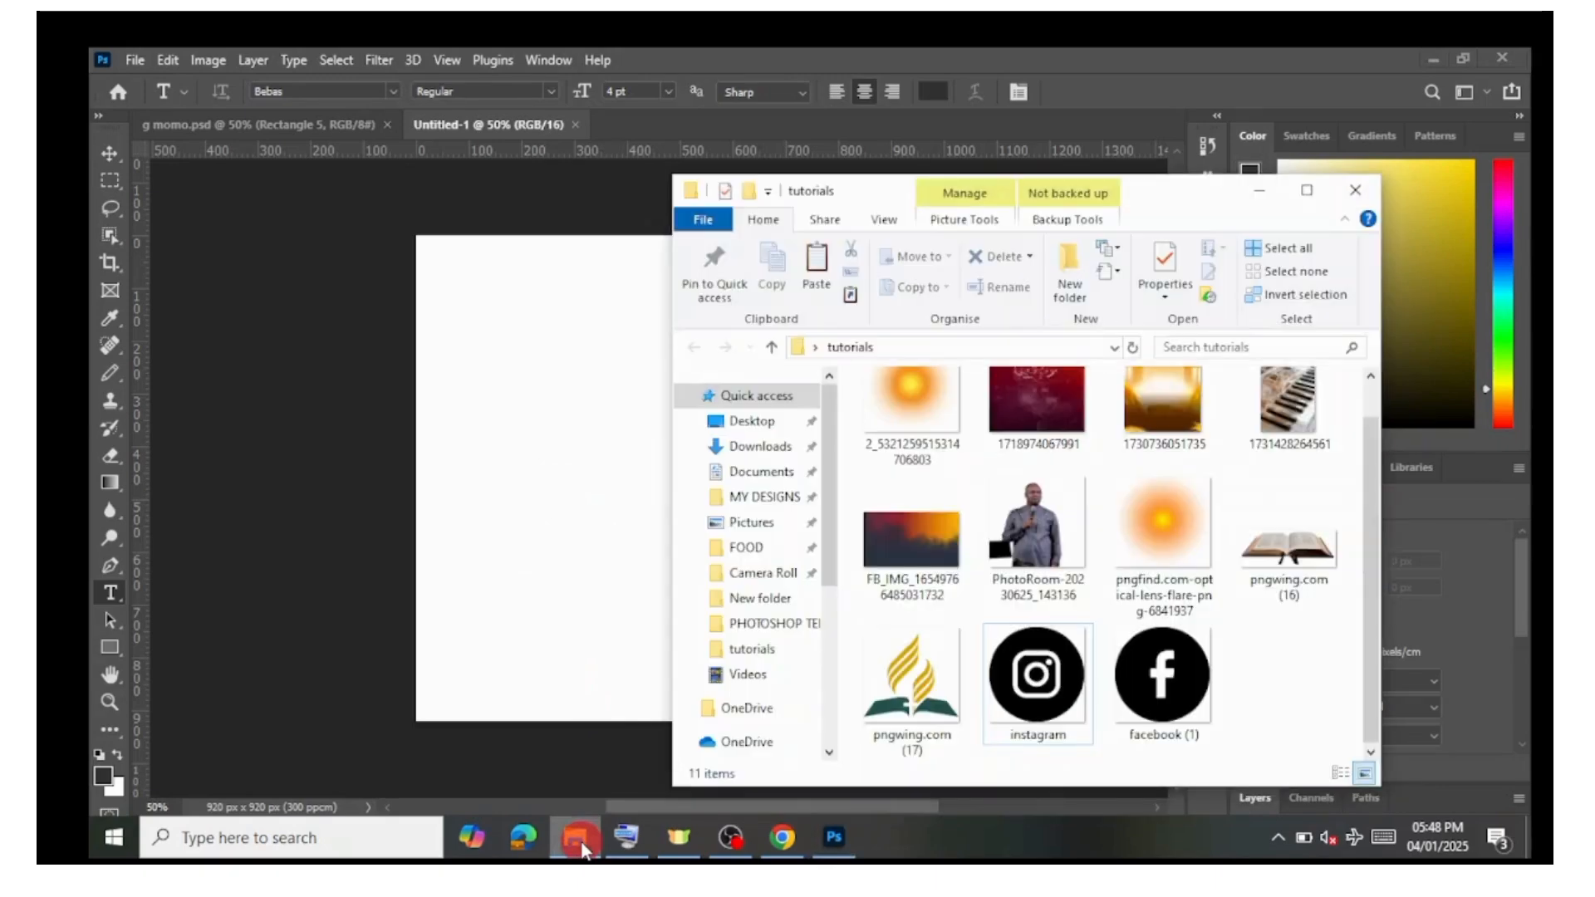
scroll(1143, 592, up, 1)
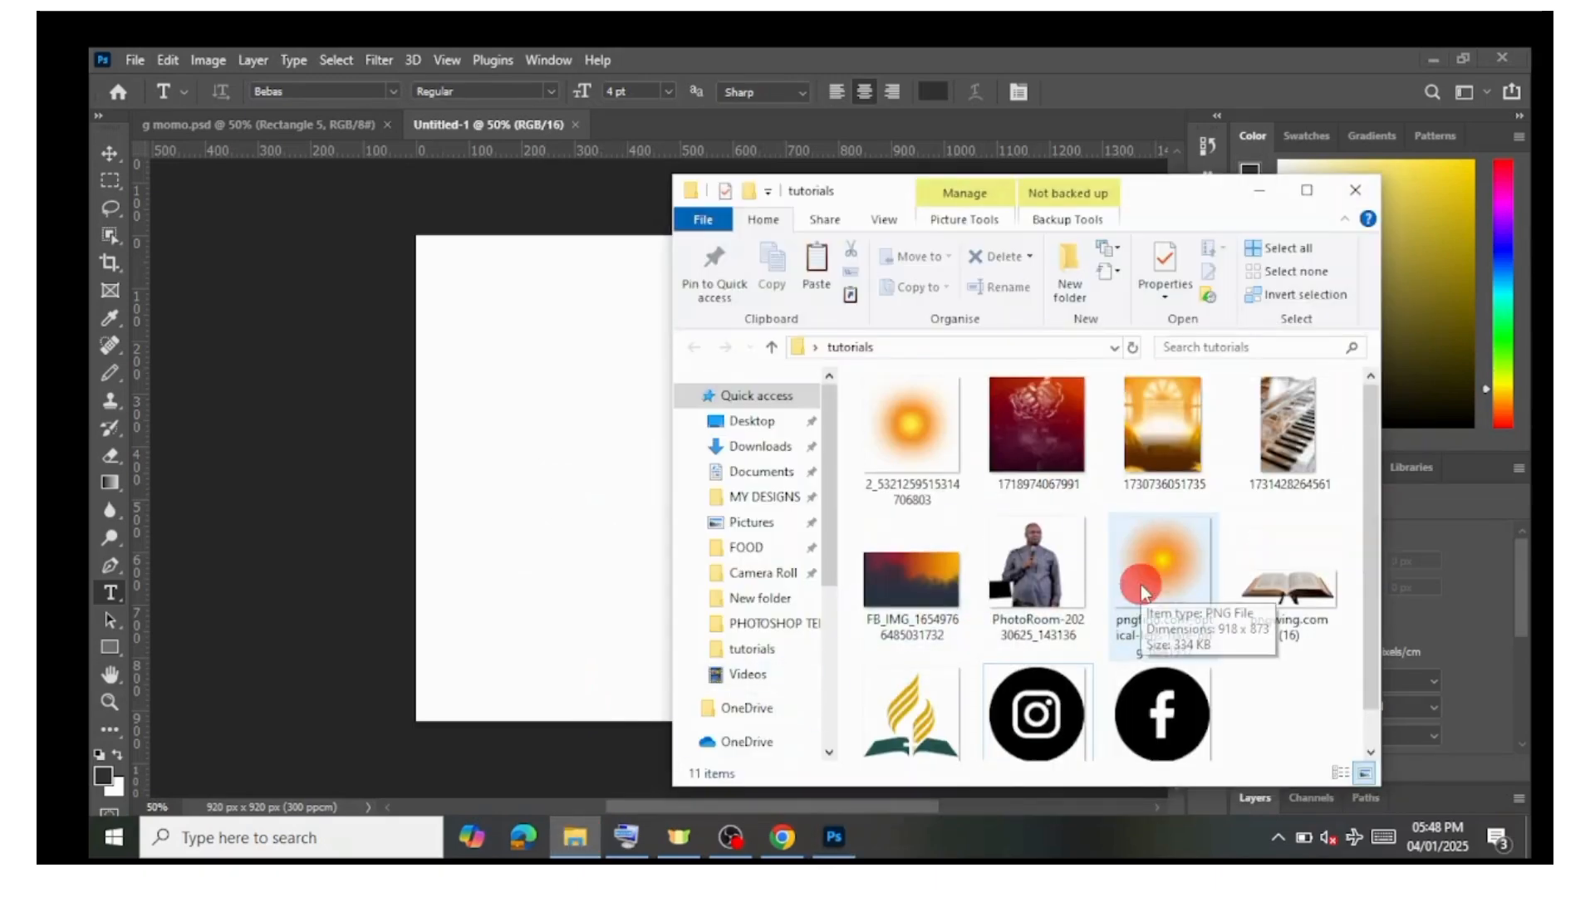
click(1047, 441)
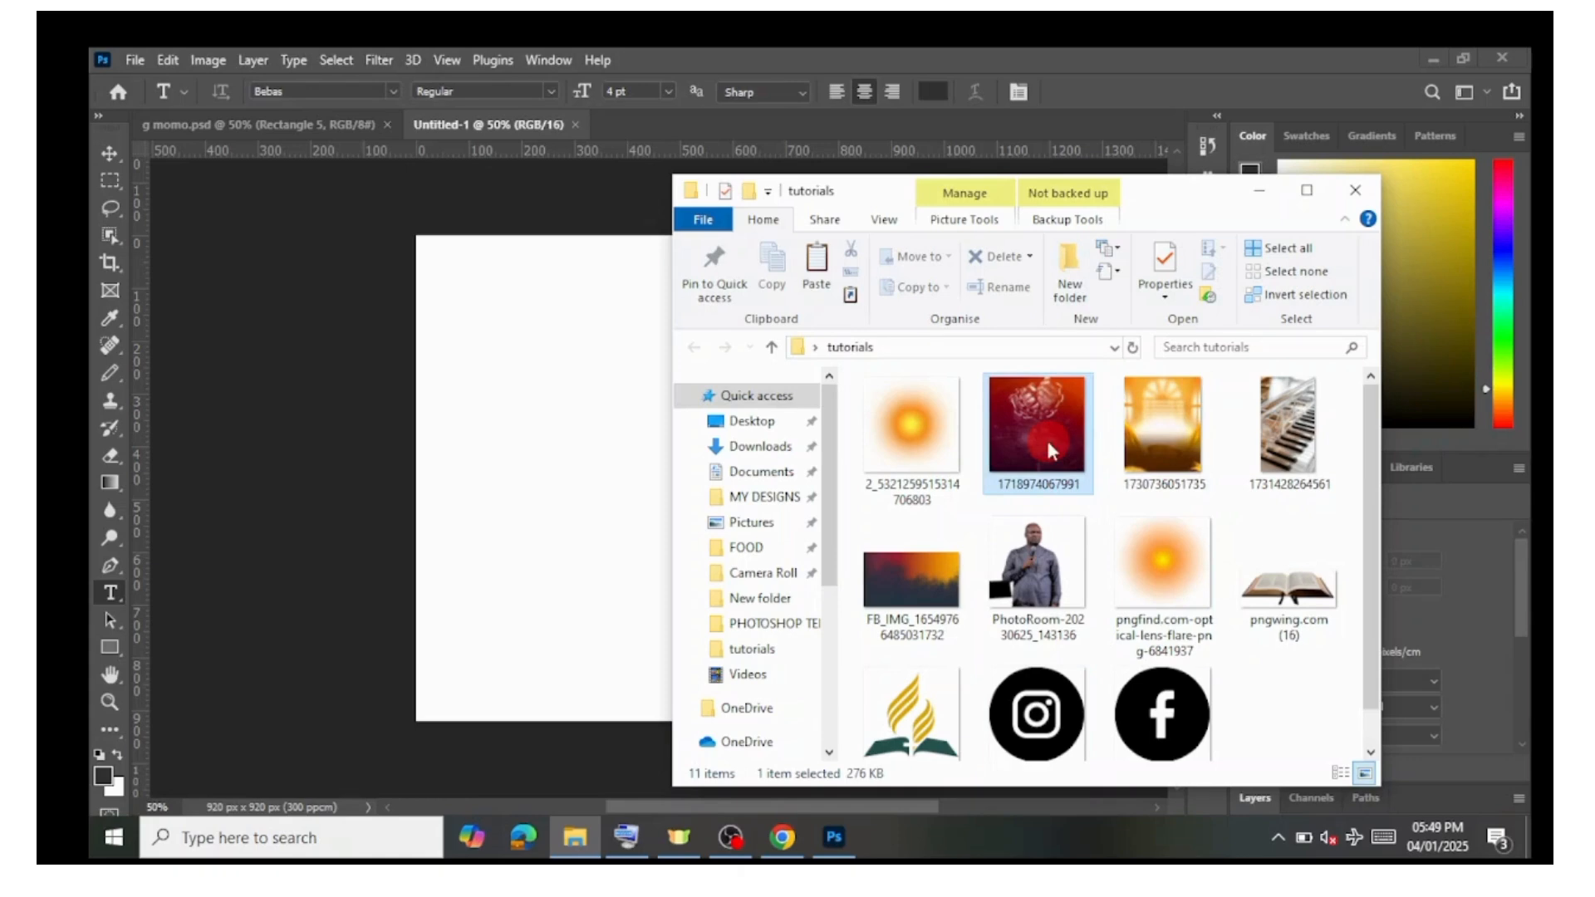
drag(1051, 450, 615, 486)
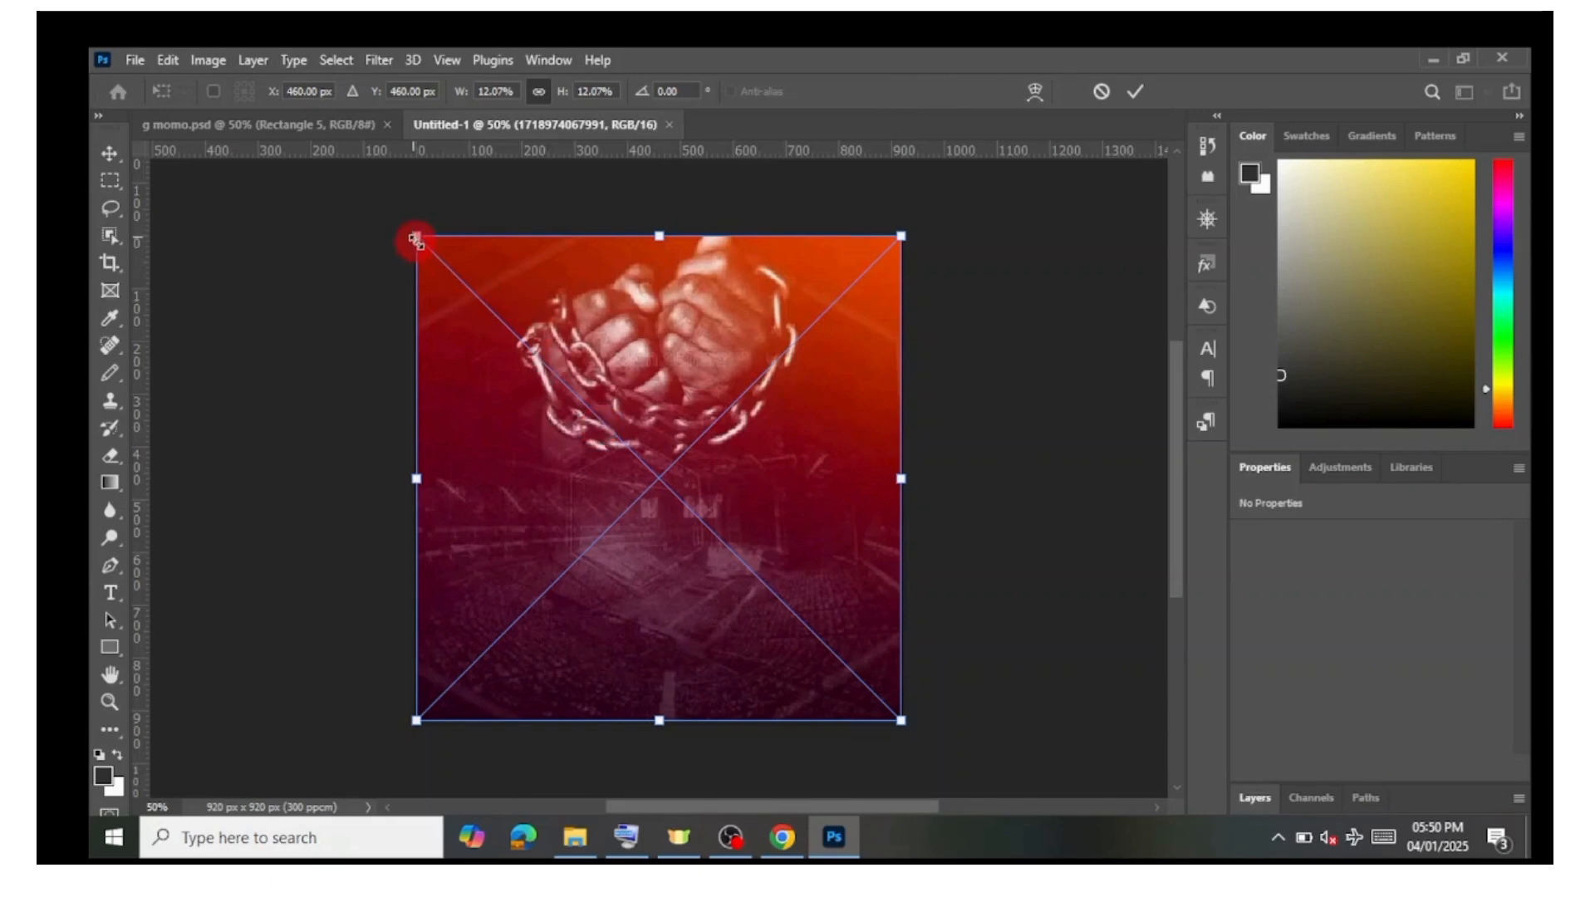
mouse_move(416, 240)
mouse_down()
mouse_move(490, 301)
mouse_move(421, 238)
mouse_move(451, 272)
mouse_move(407, 250)
mouse_move(494, 286)
mouse_move(411, 233)
mouse_up()
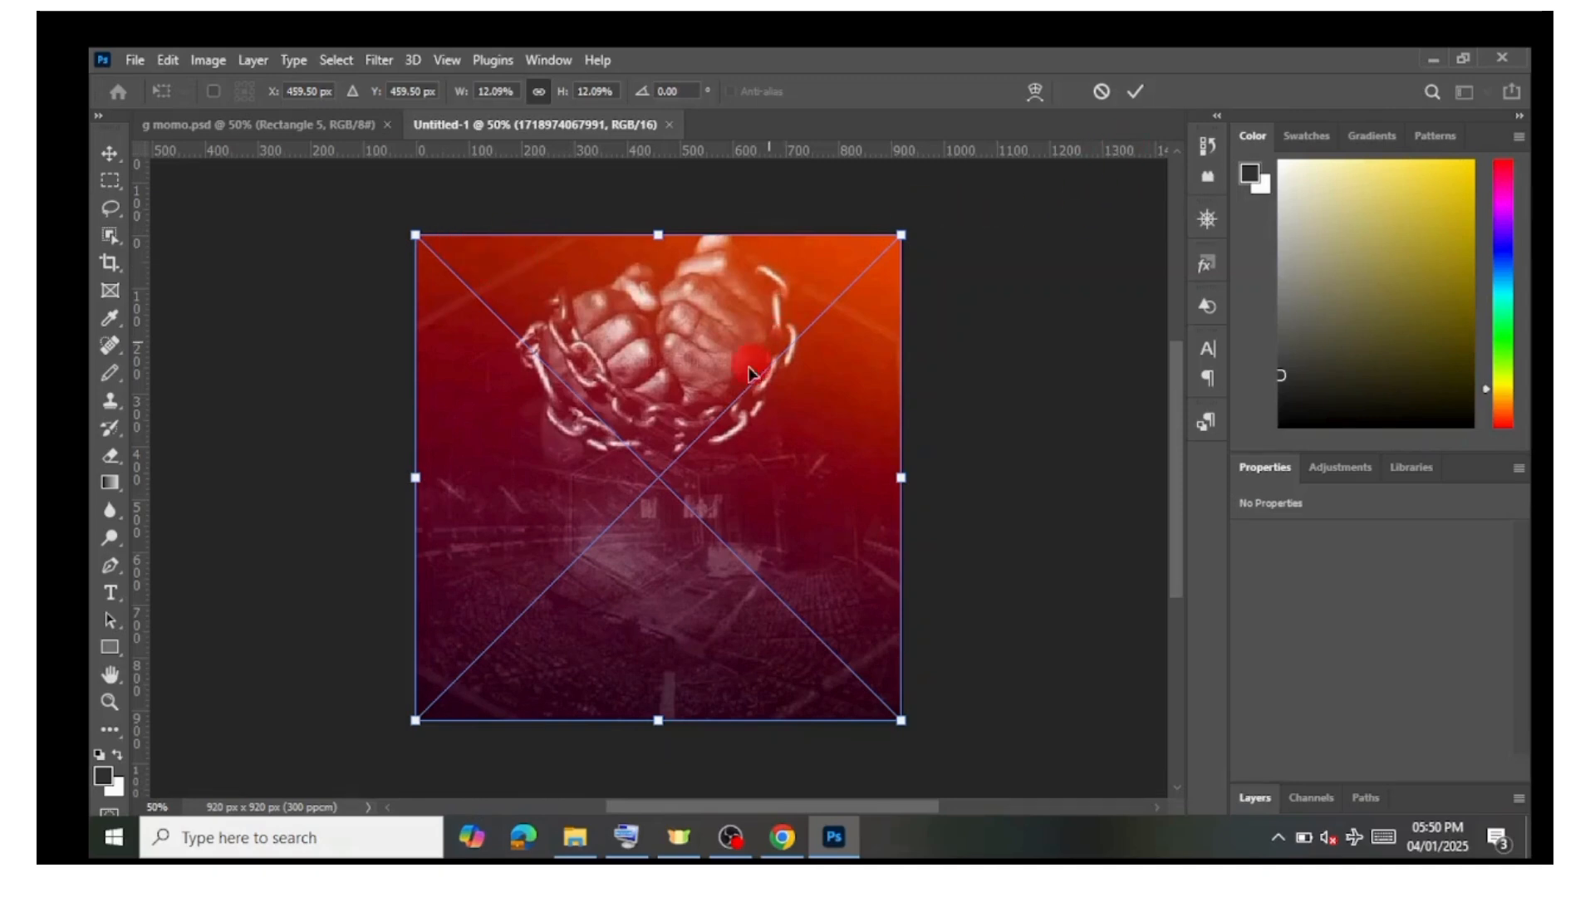
click(1136, 92)
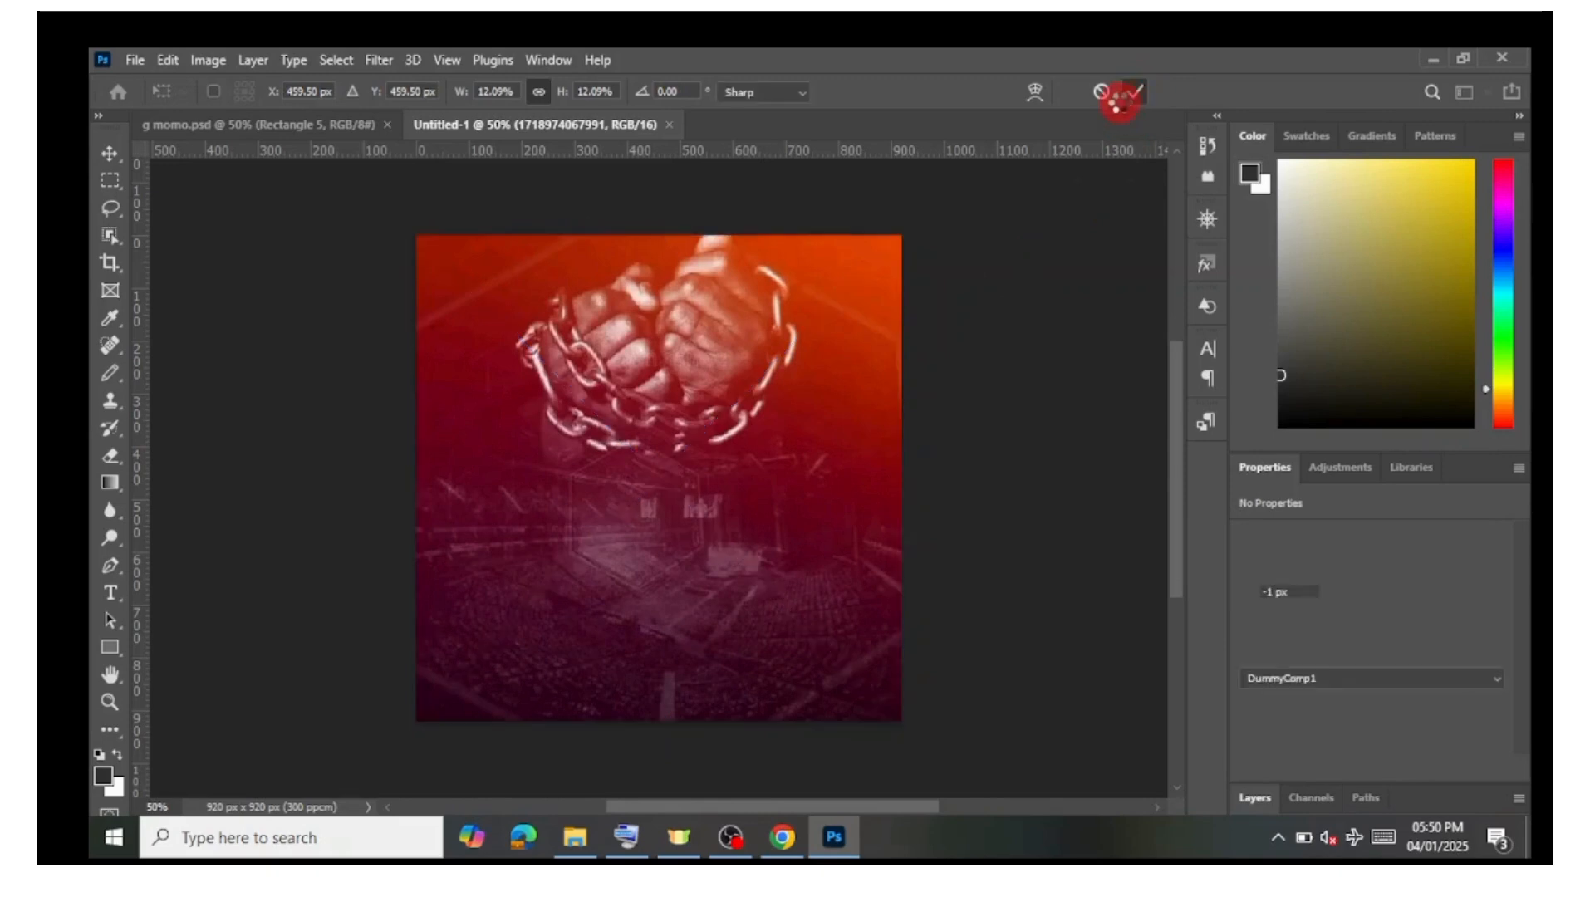
Step: Turn on transform controls and enlarge the background image slightly beyond the canvas edges
key(t)
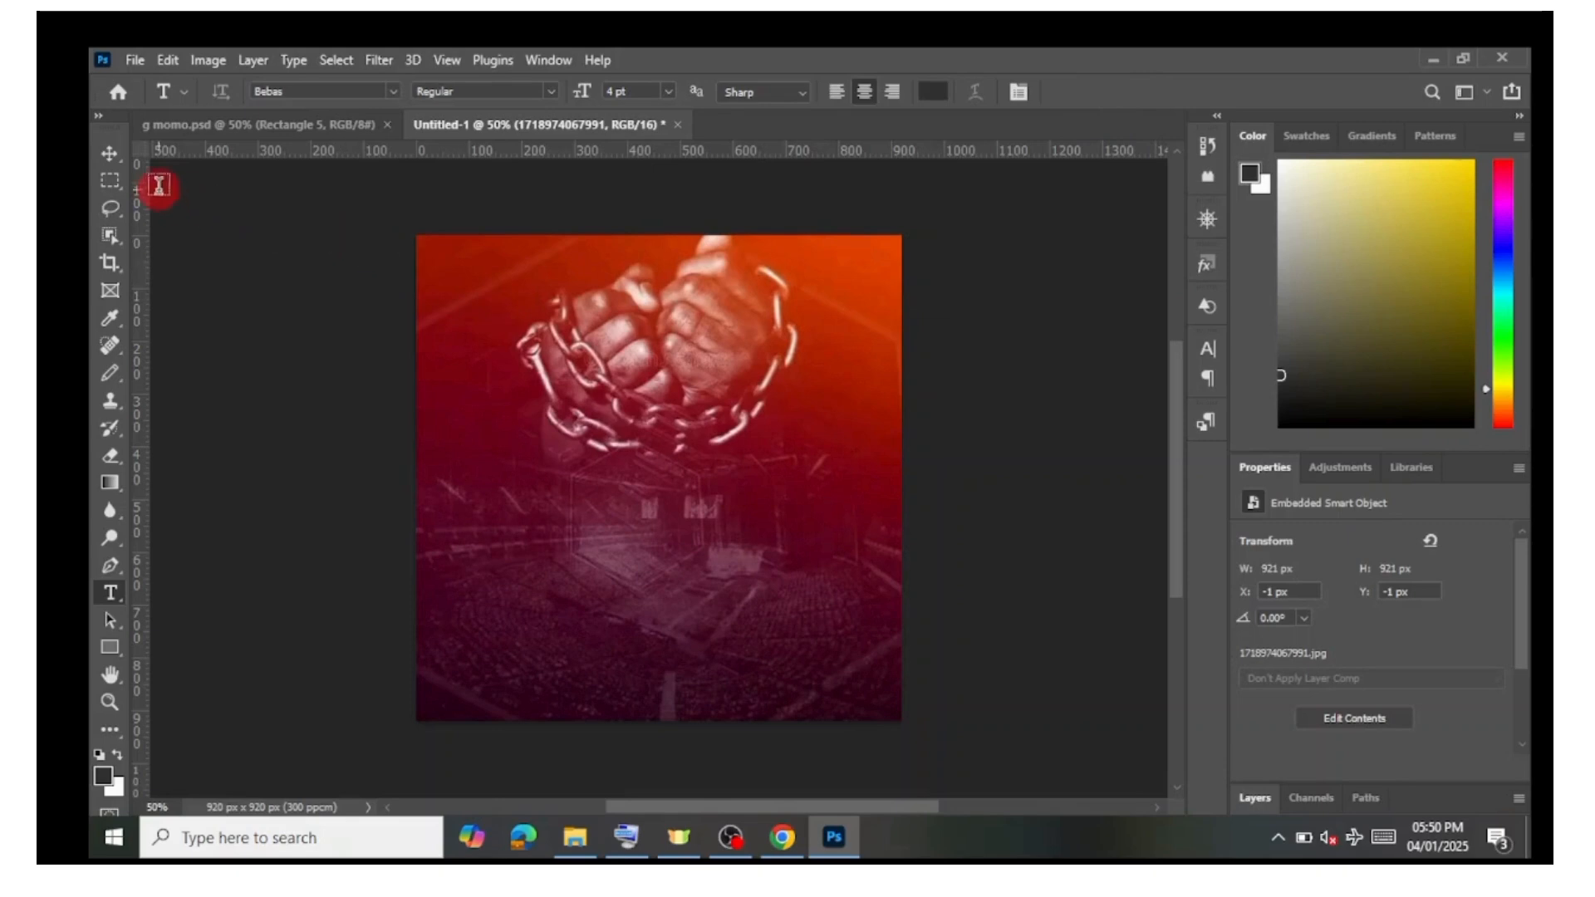
click(114, 154)
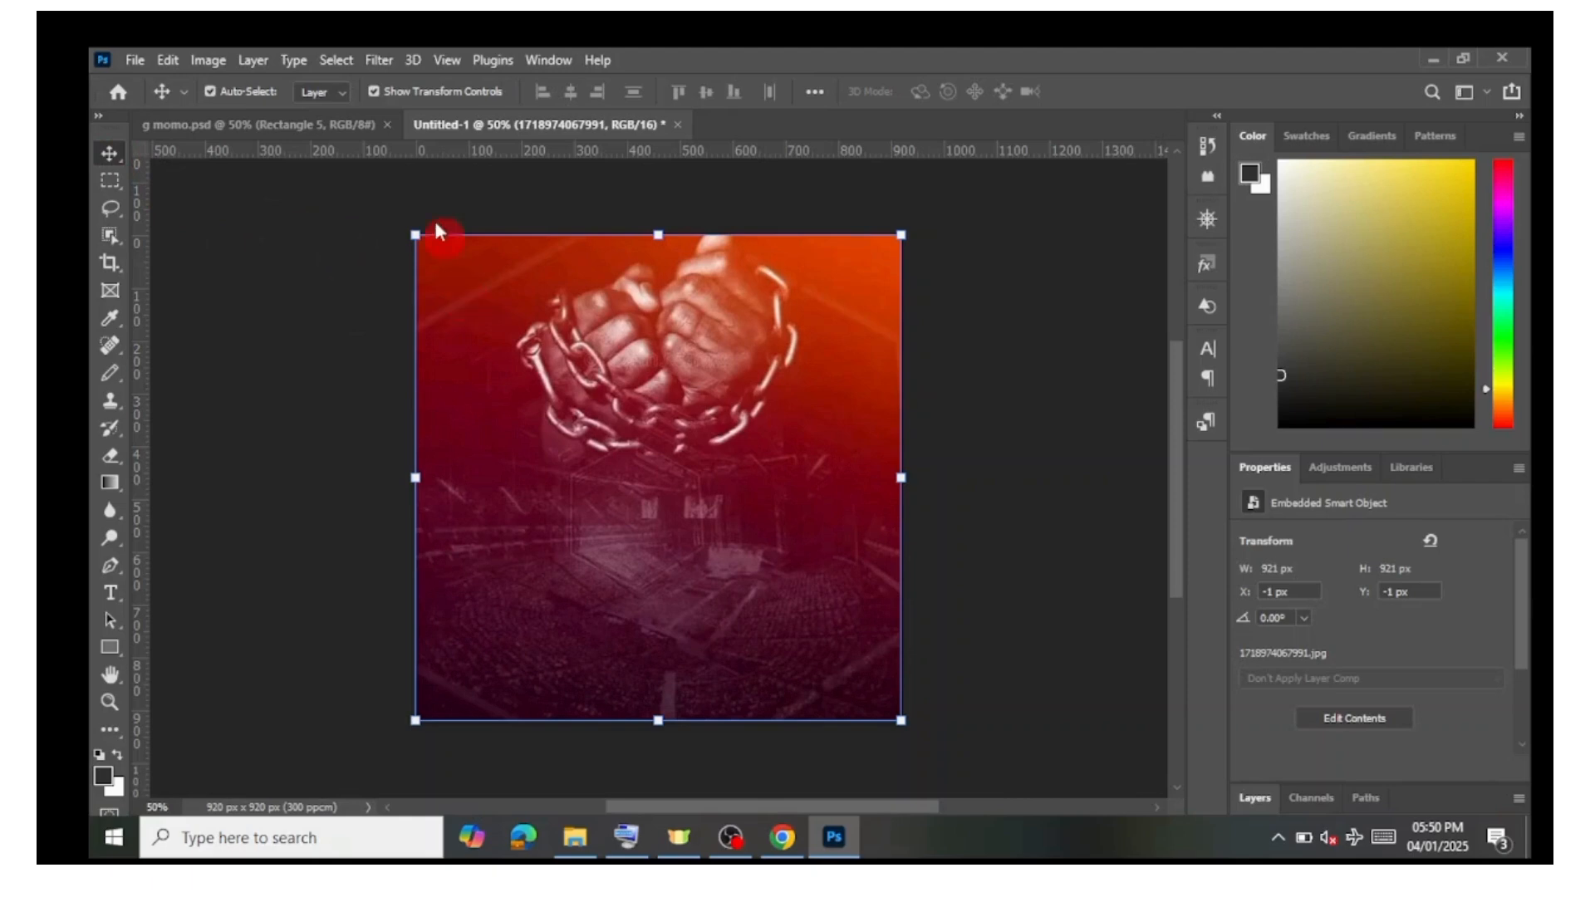
click(371, 90)
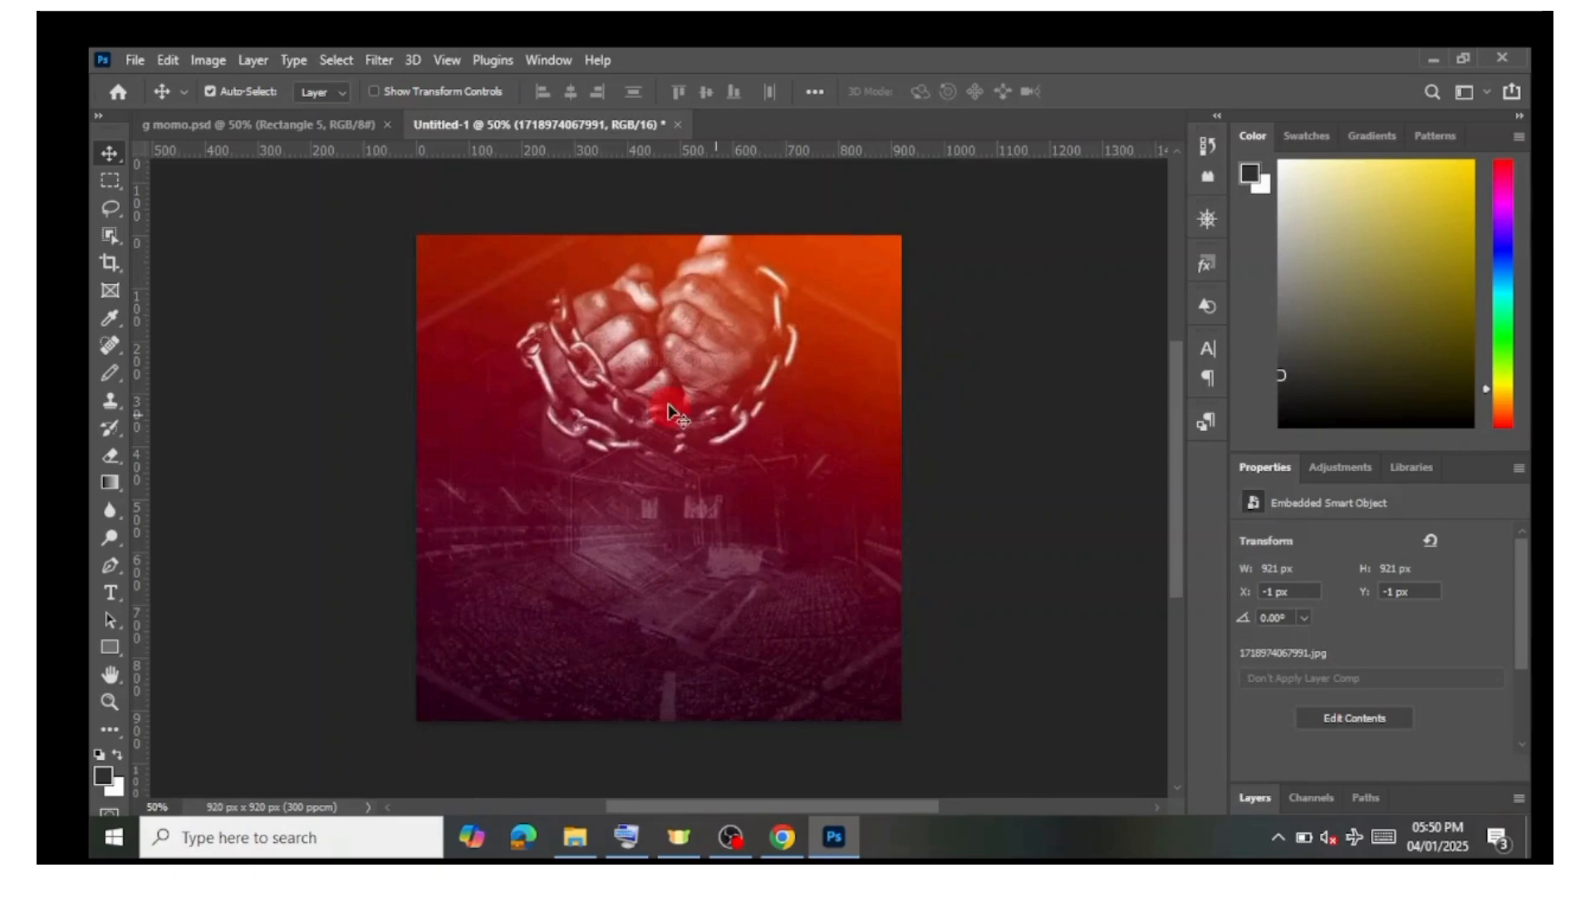
click(375, 92)
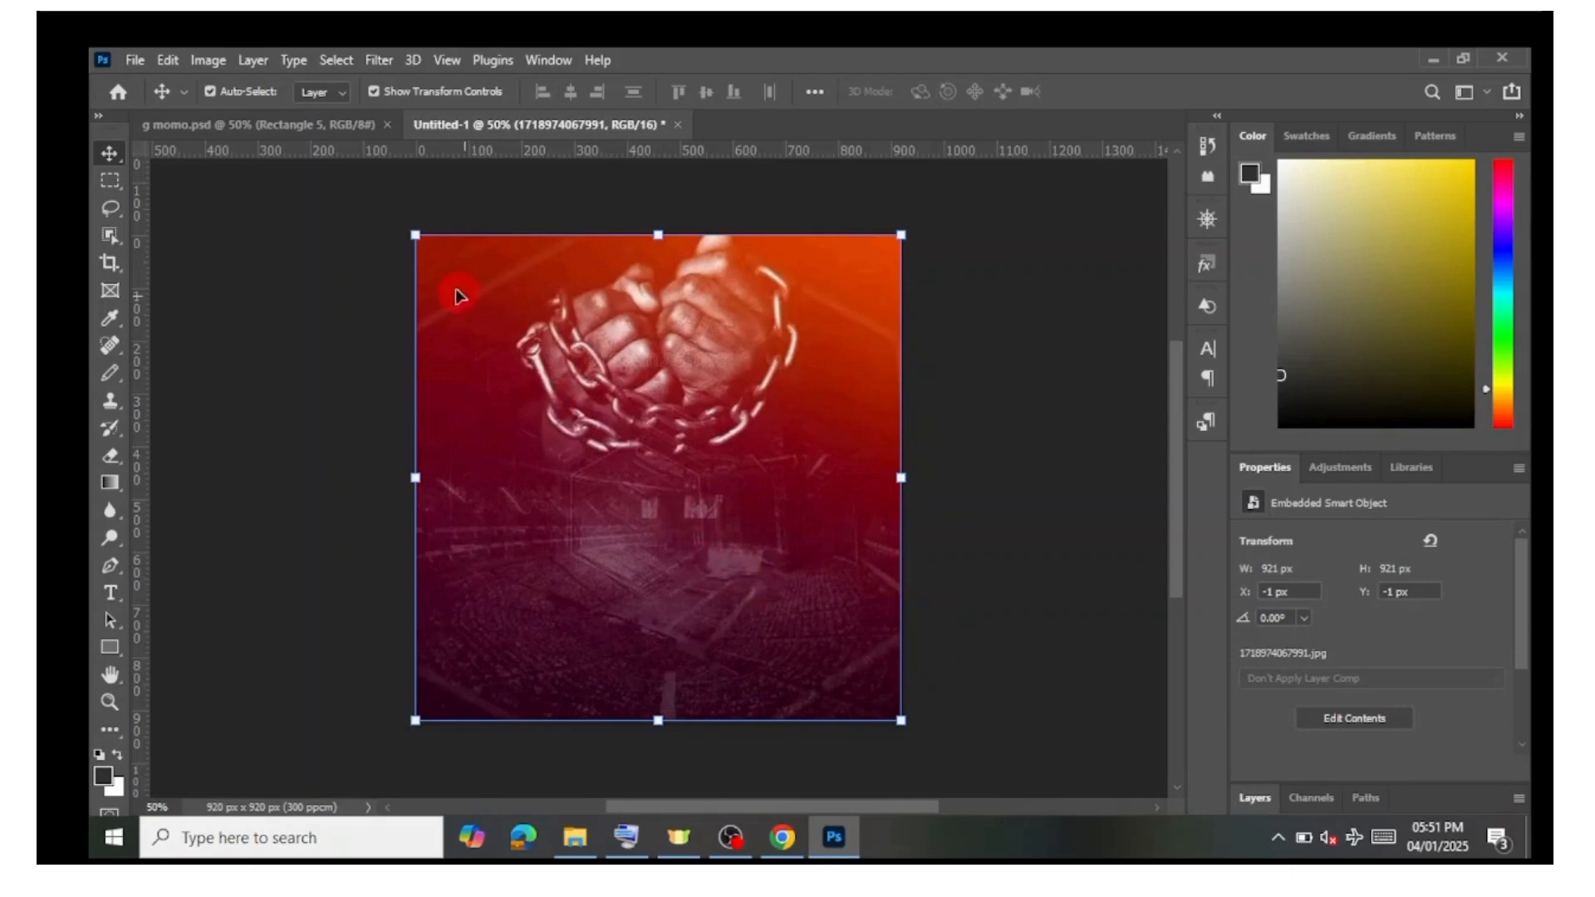
drag(413, 235, 407, 227)
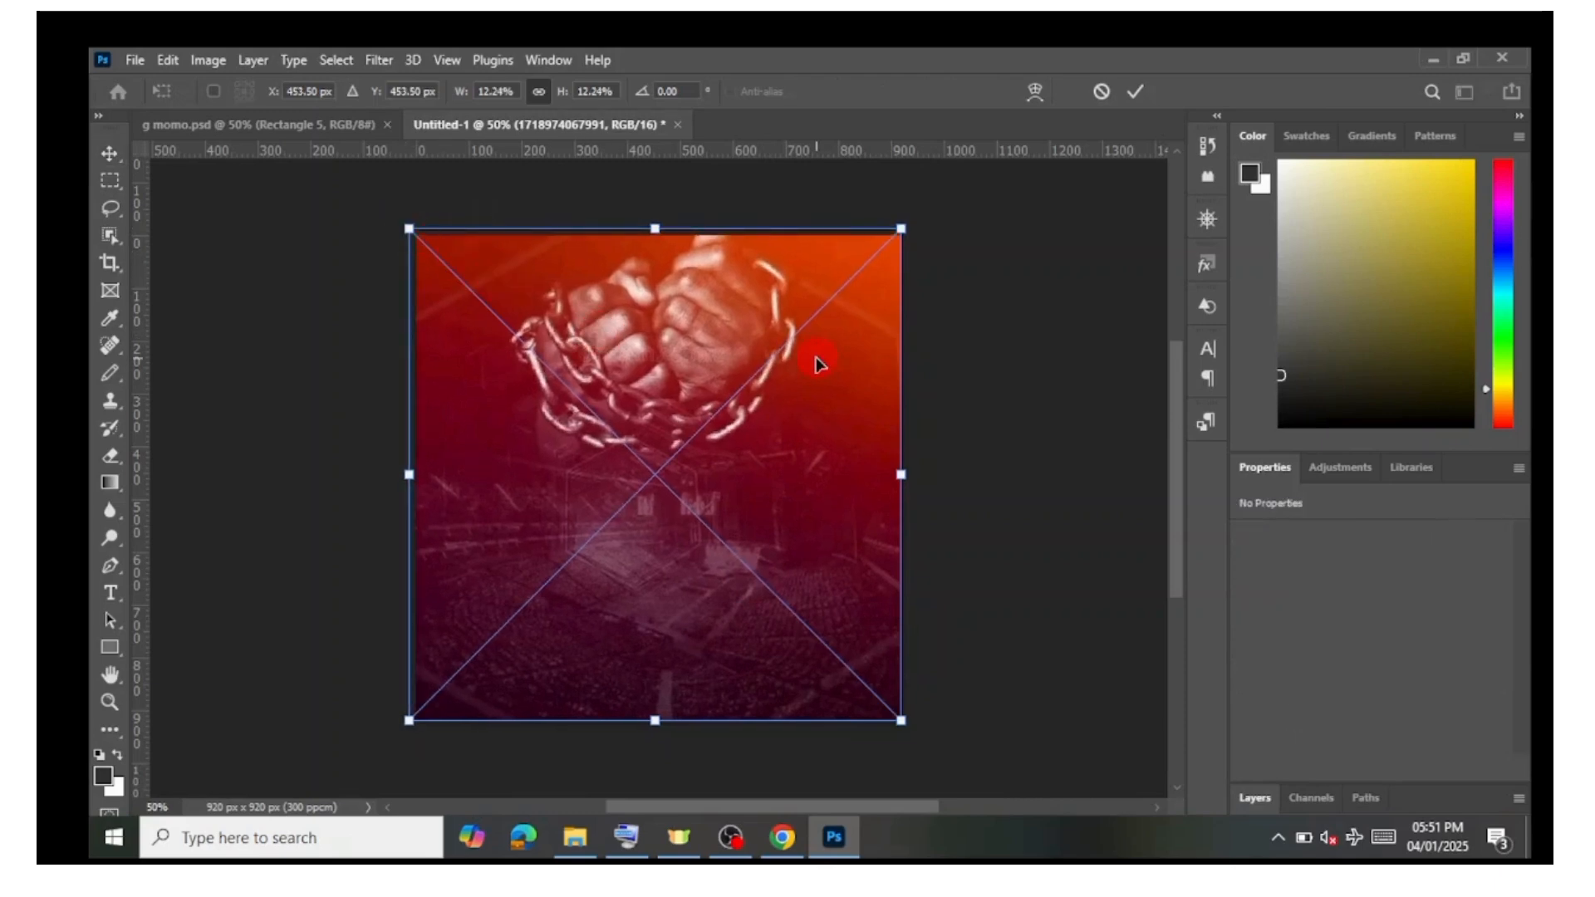
click(1136, 93)
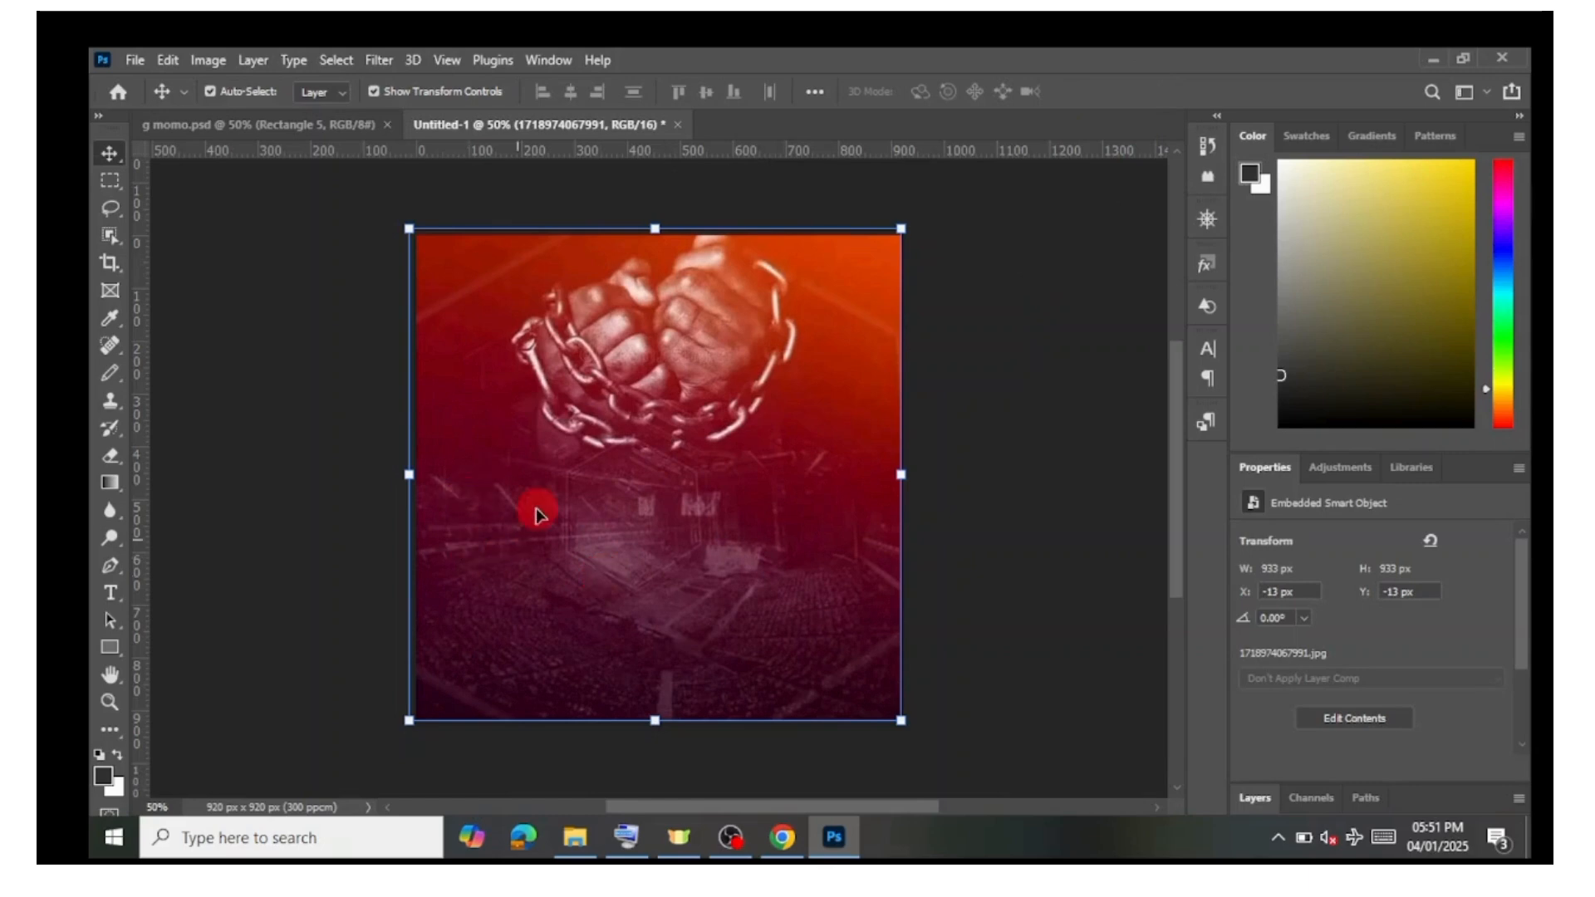
Step: Apply a Gaussian Blur with a radius of about 4 pixels to the background image
click(375, 61)
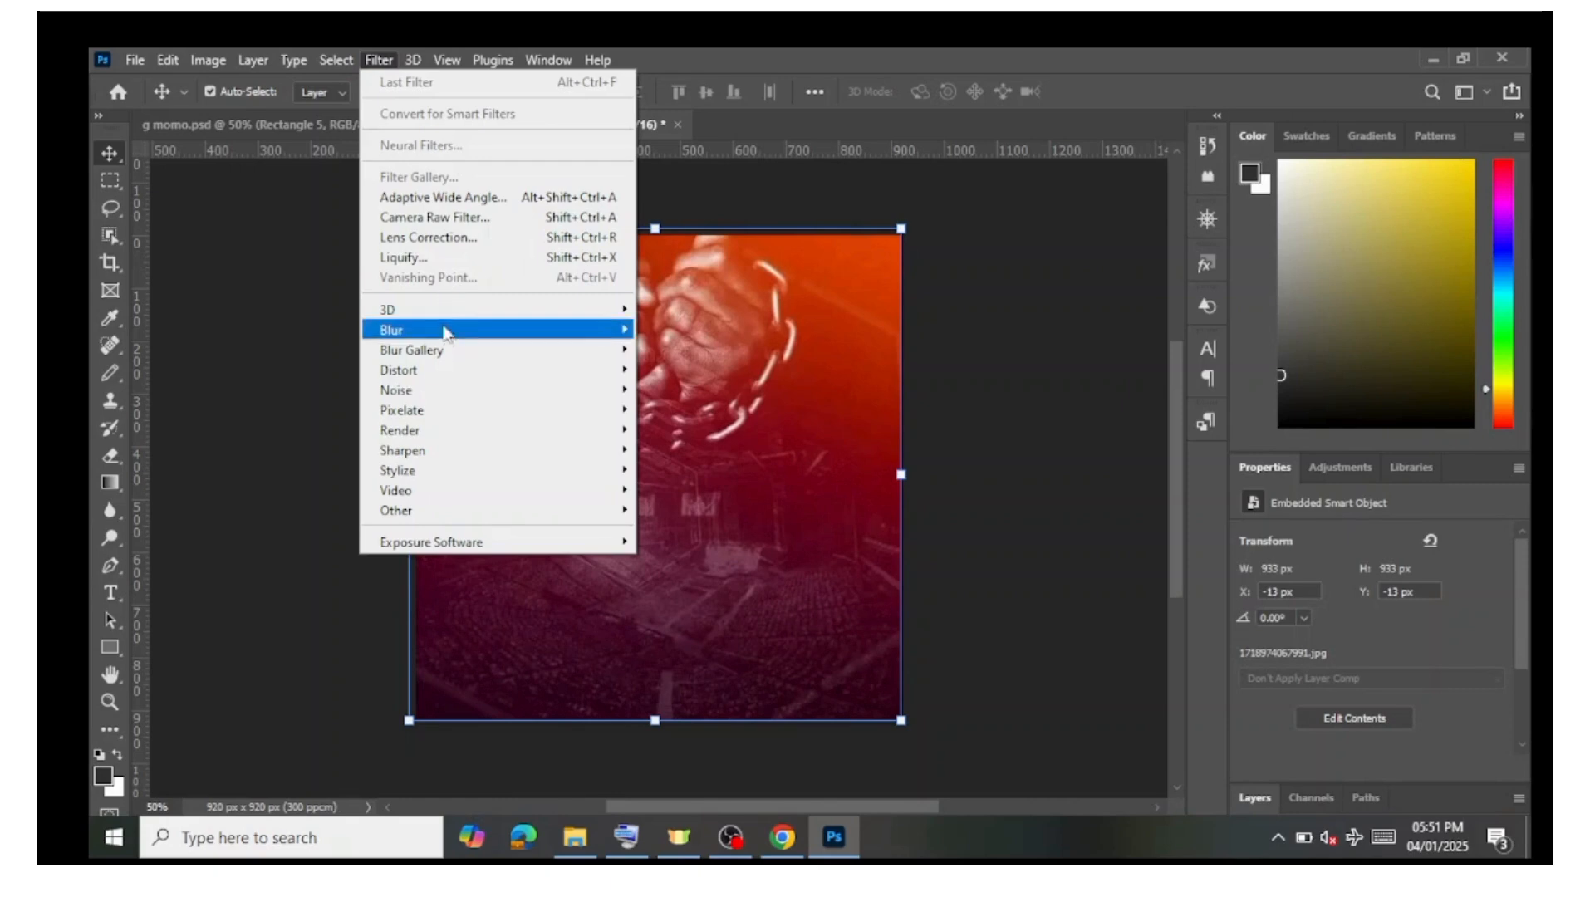
mouse_move(418, 334)
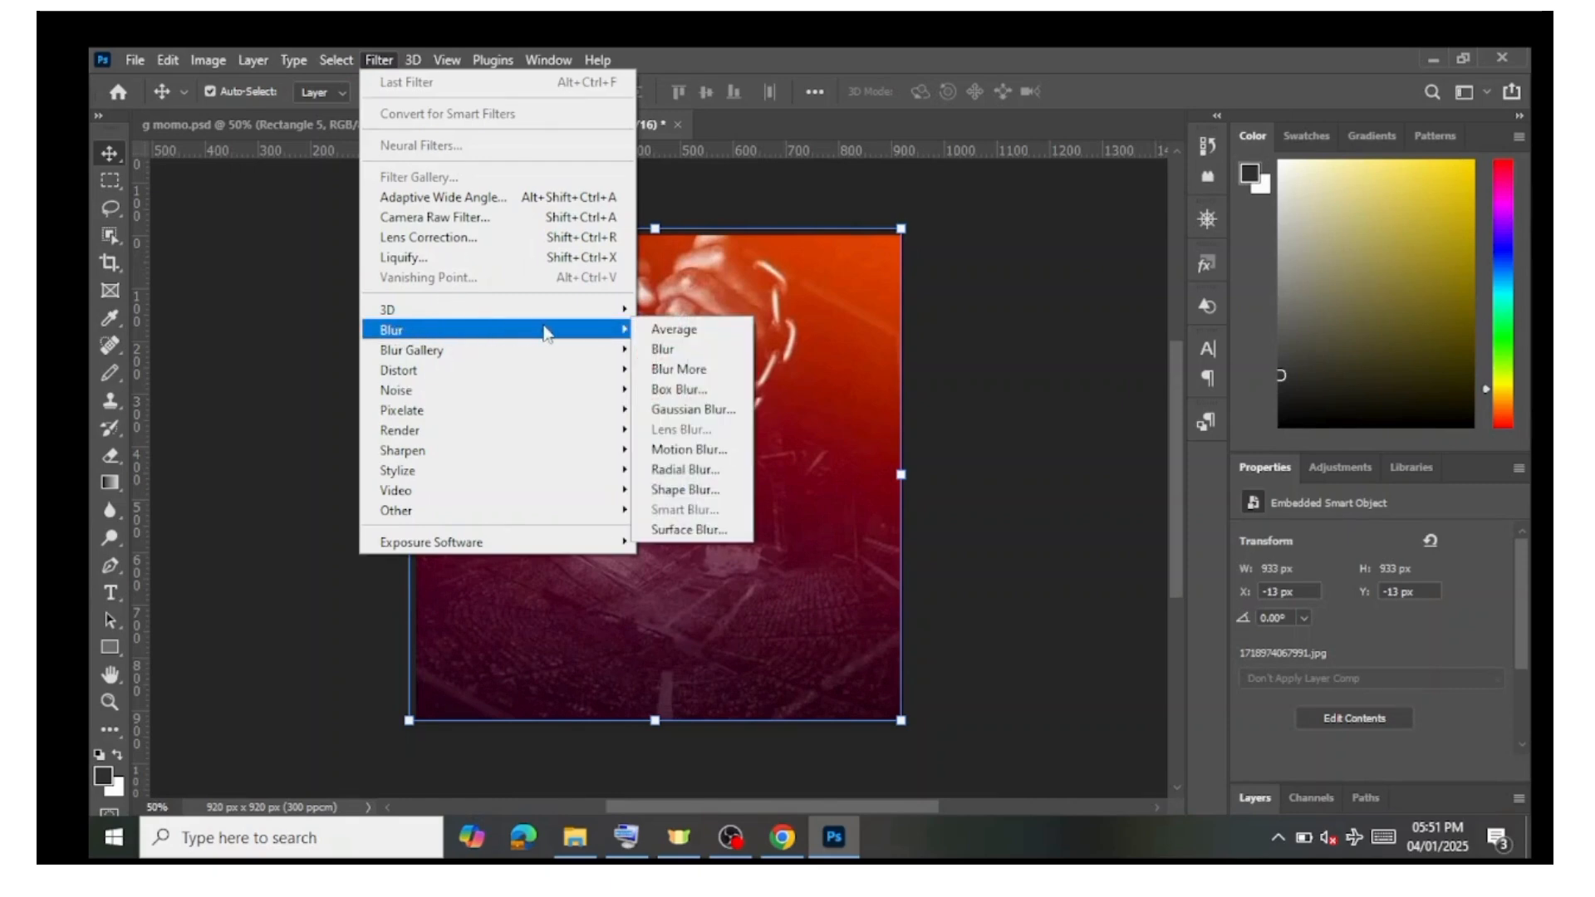
click(693, 410)
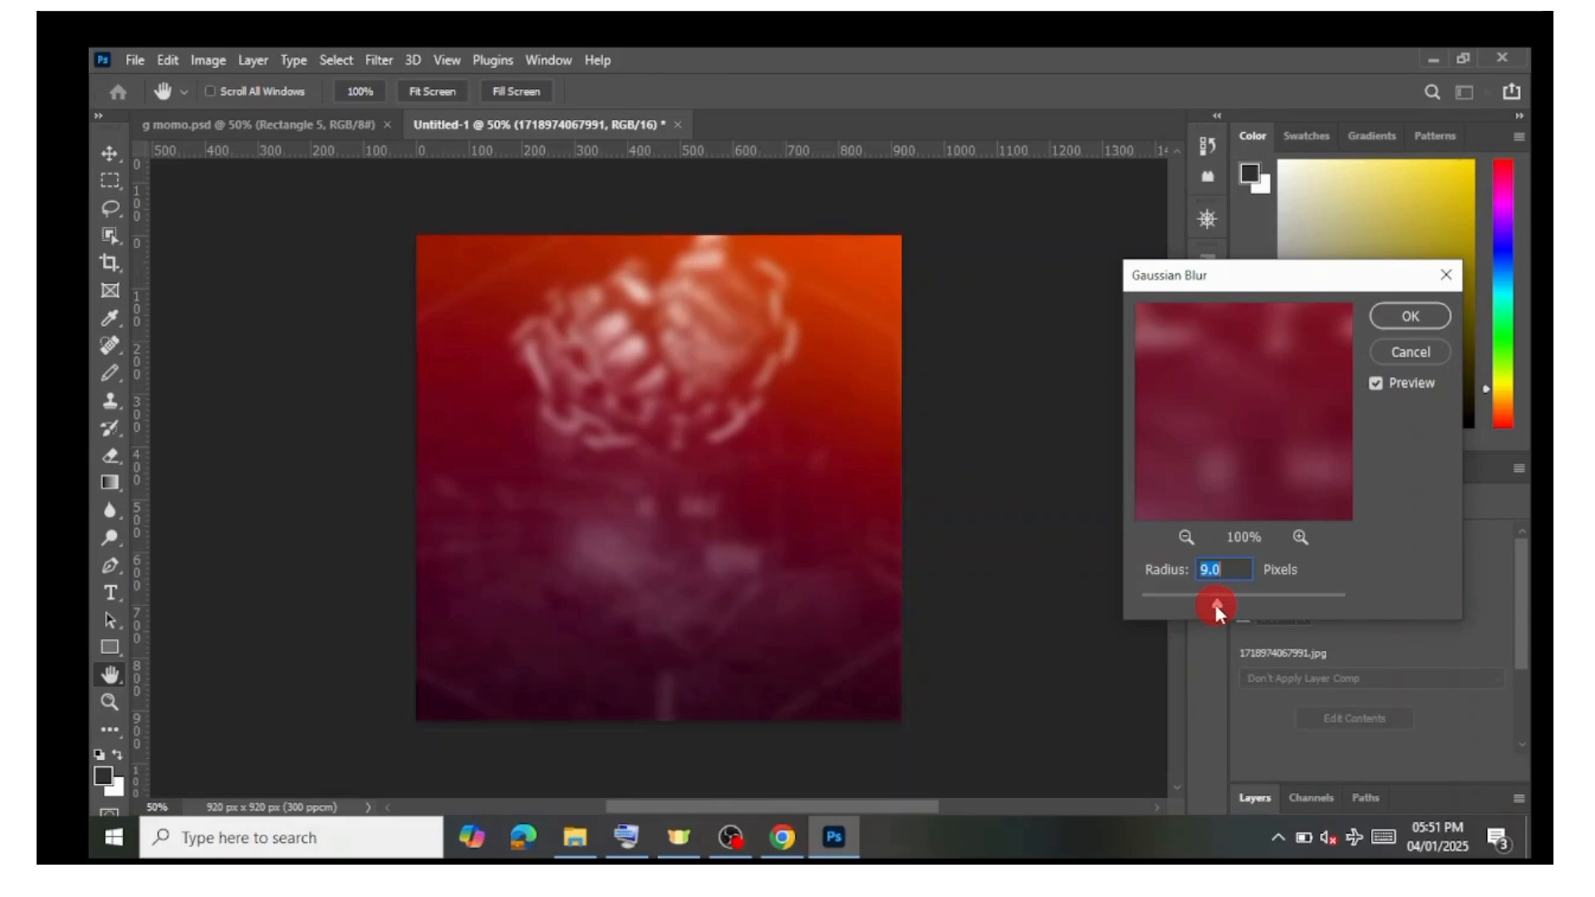
drag(1206, 604, 1204, 605)
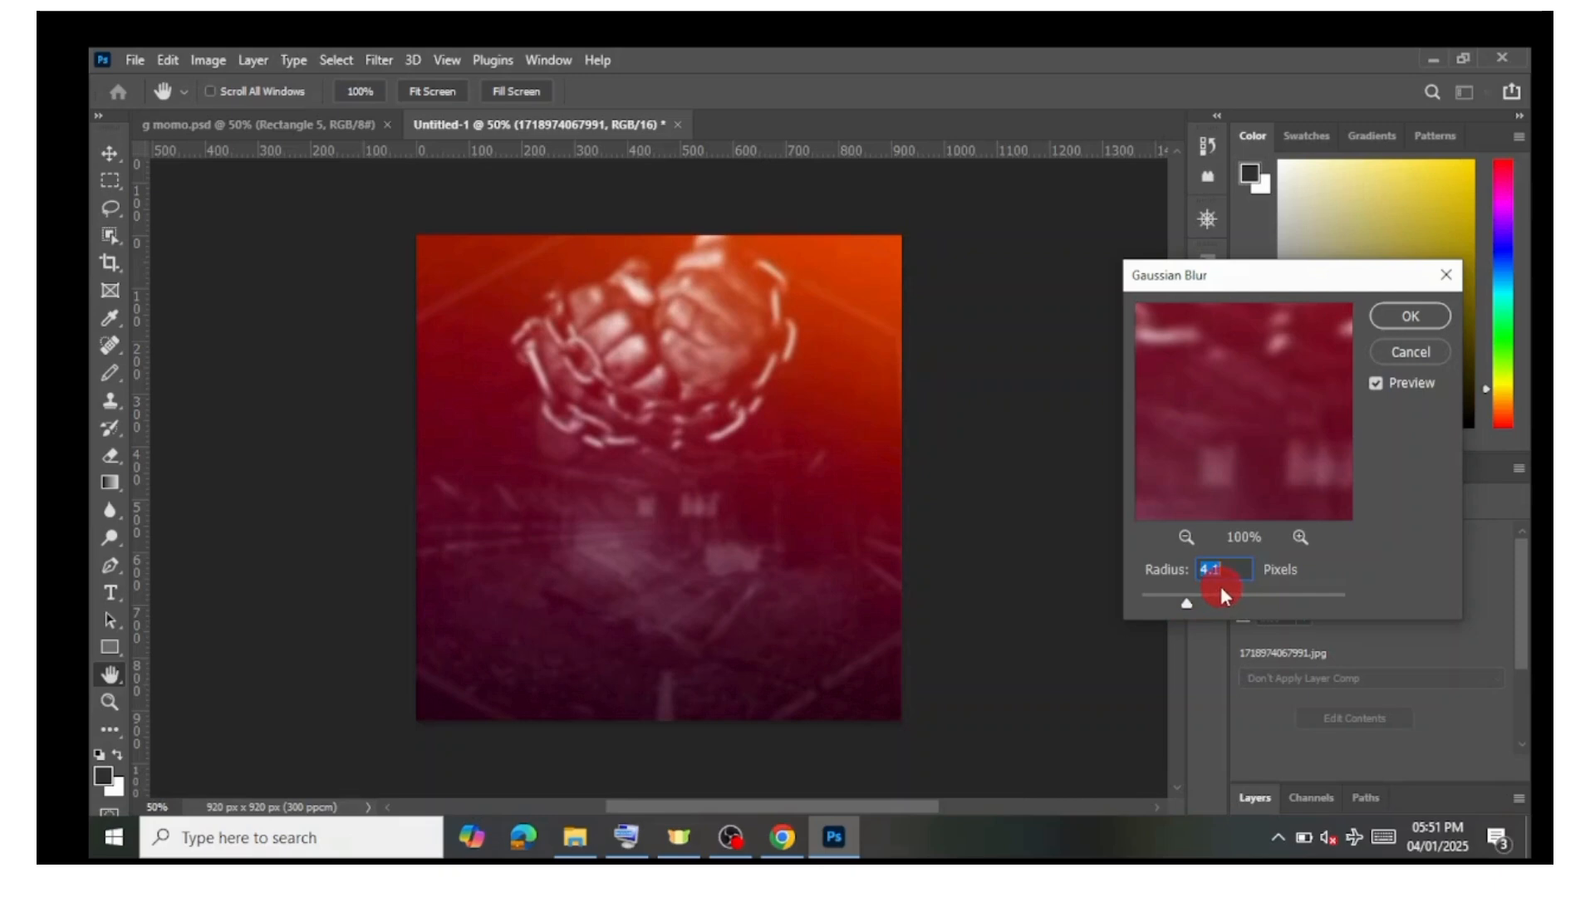
click(1401, 316)
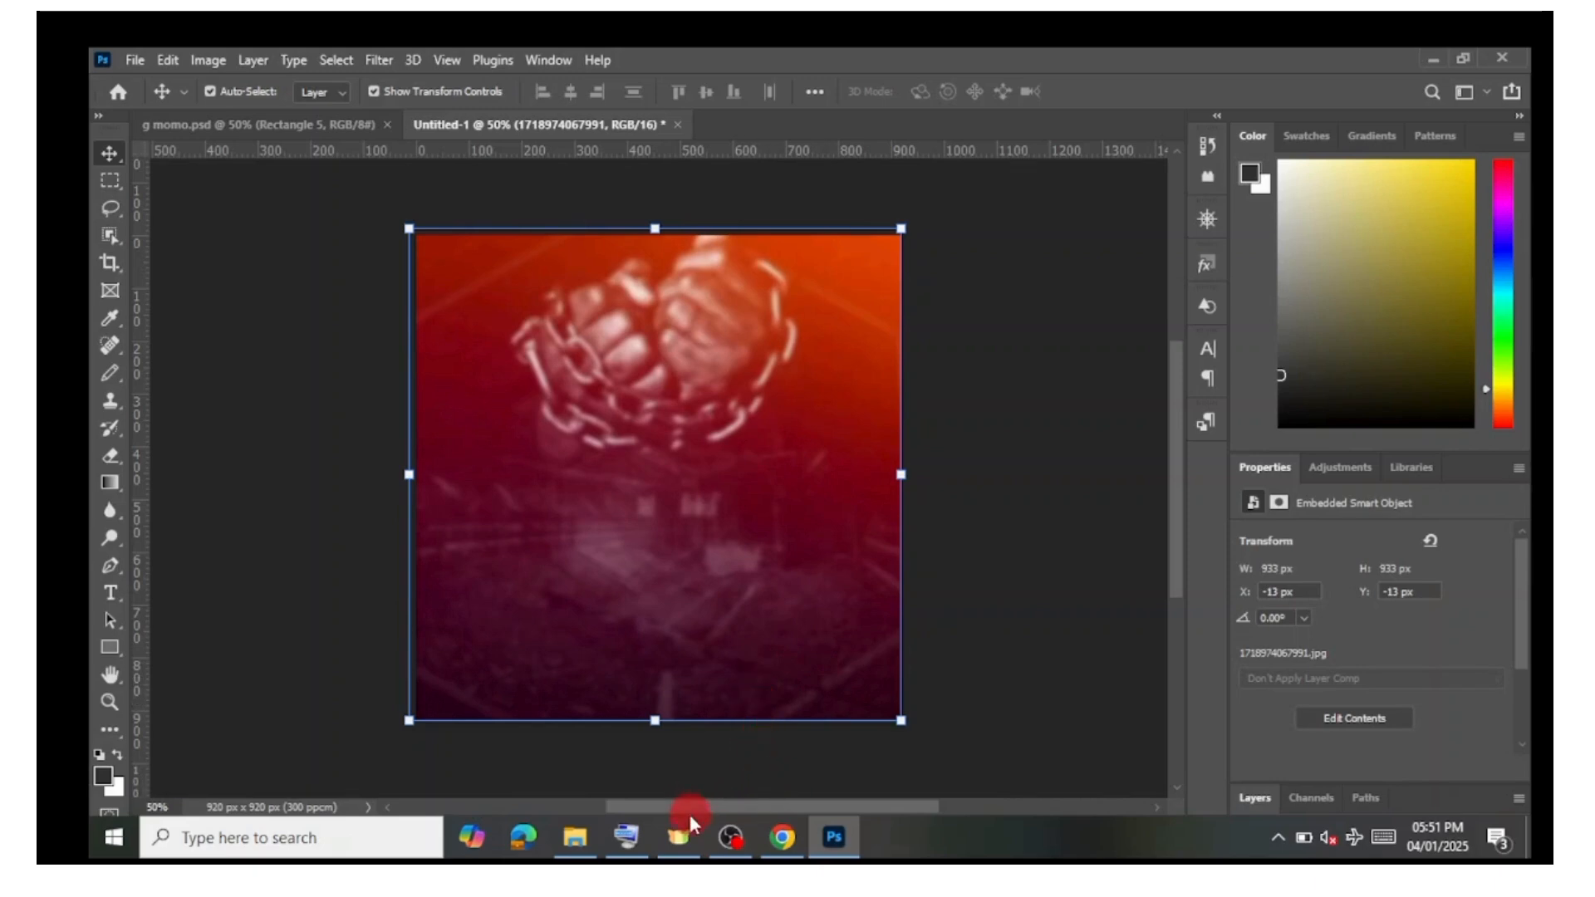
click(581, 839)
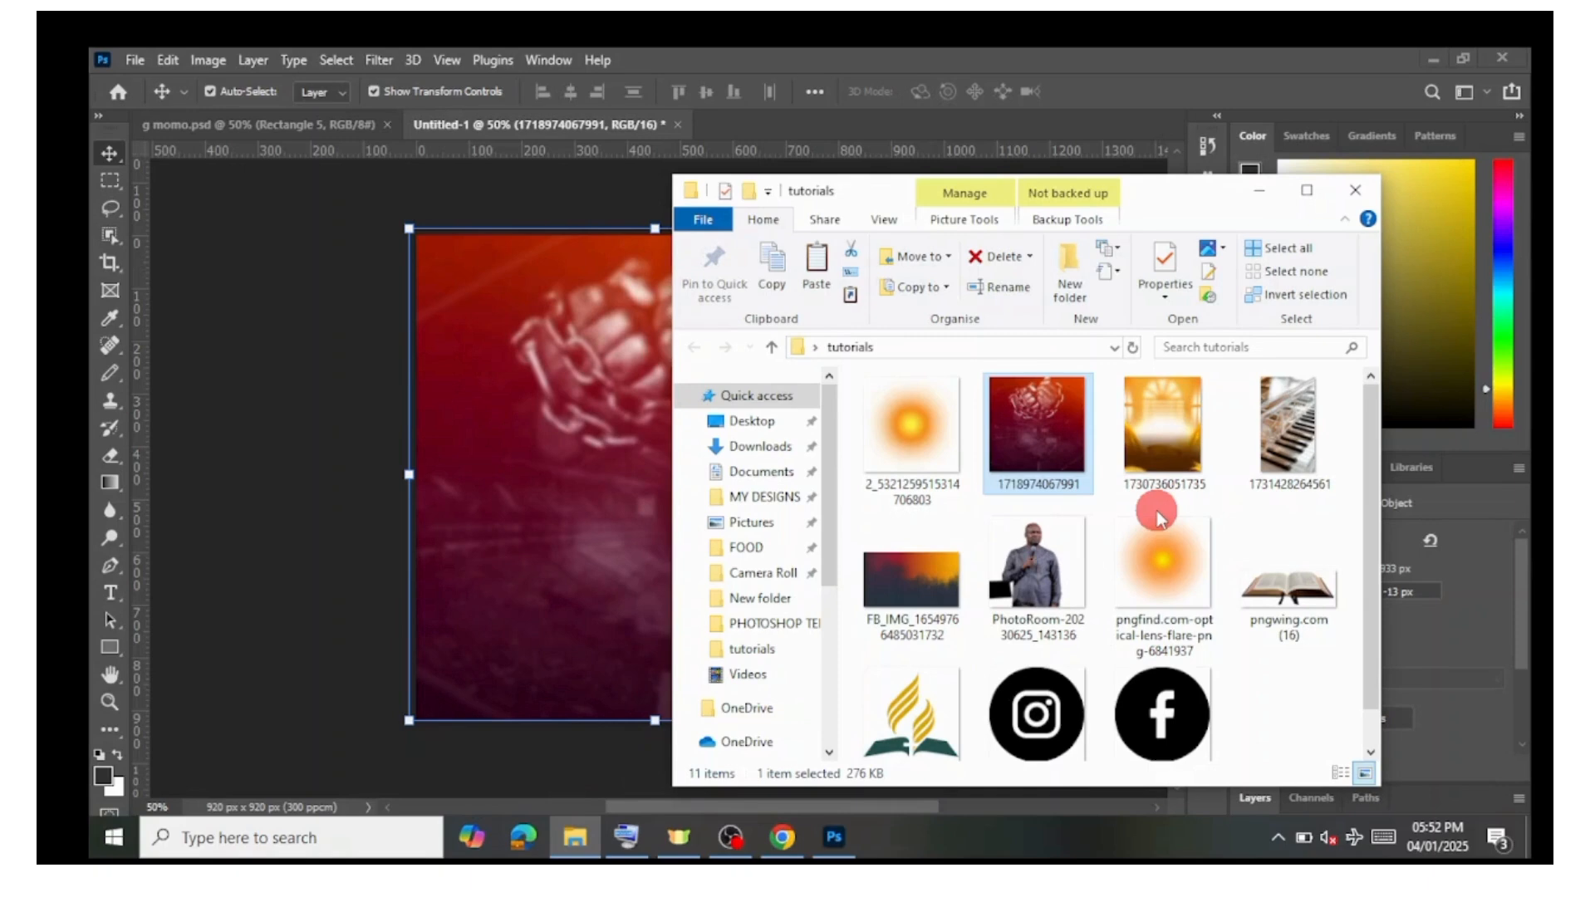
click(1272, 448)
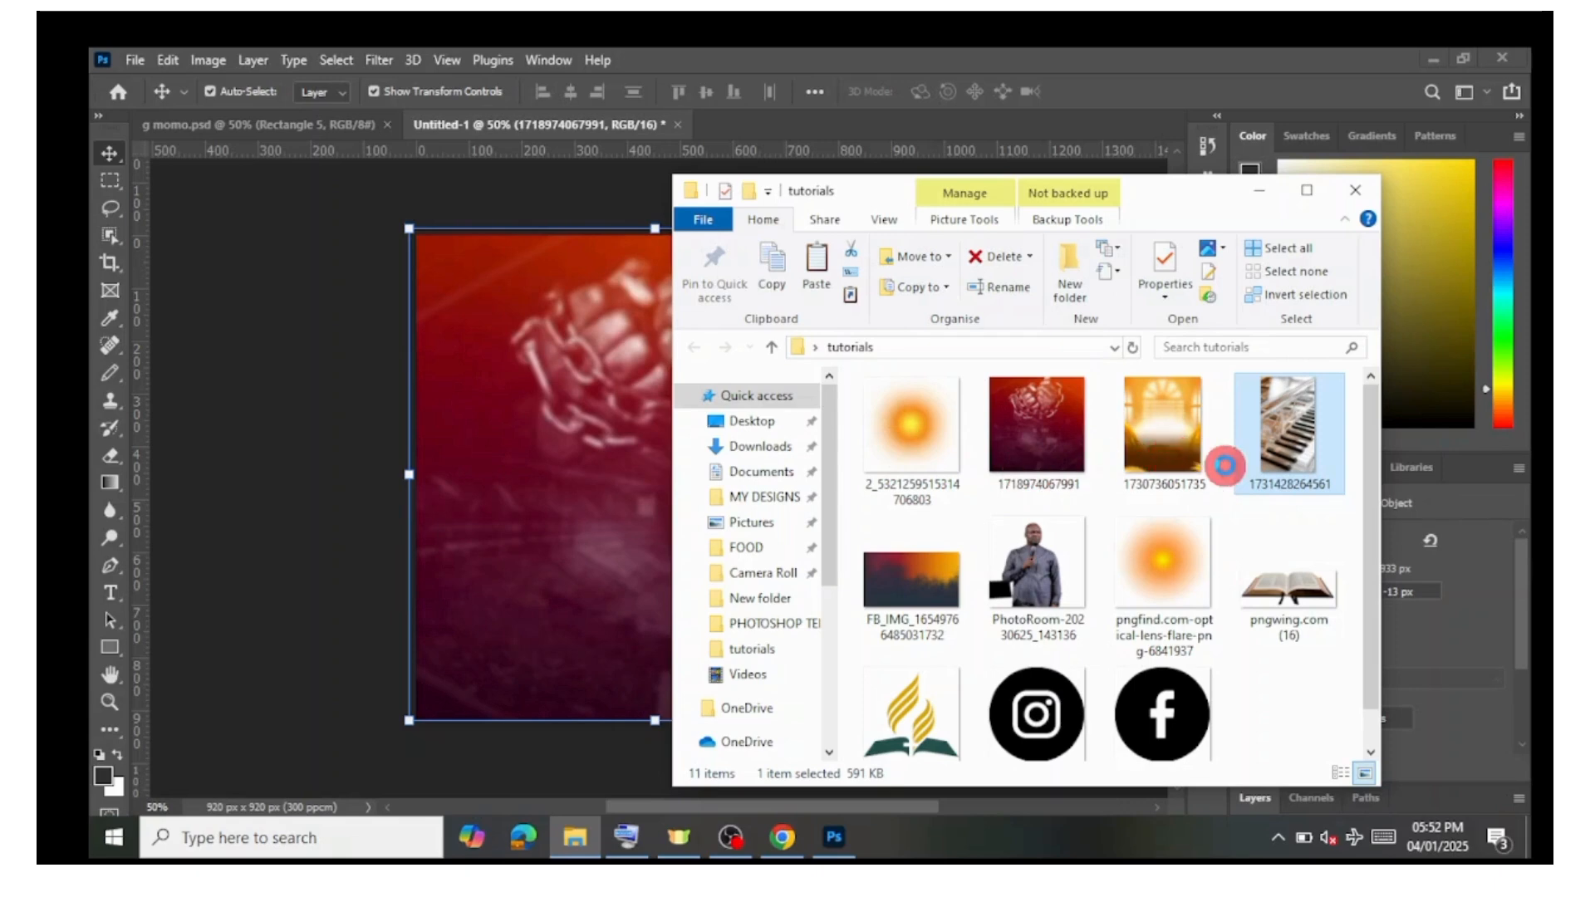
drag(1256, 463, 620, 467)
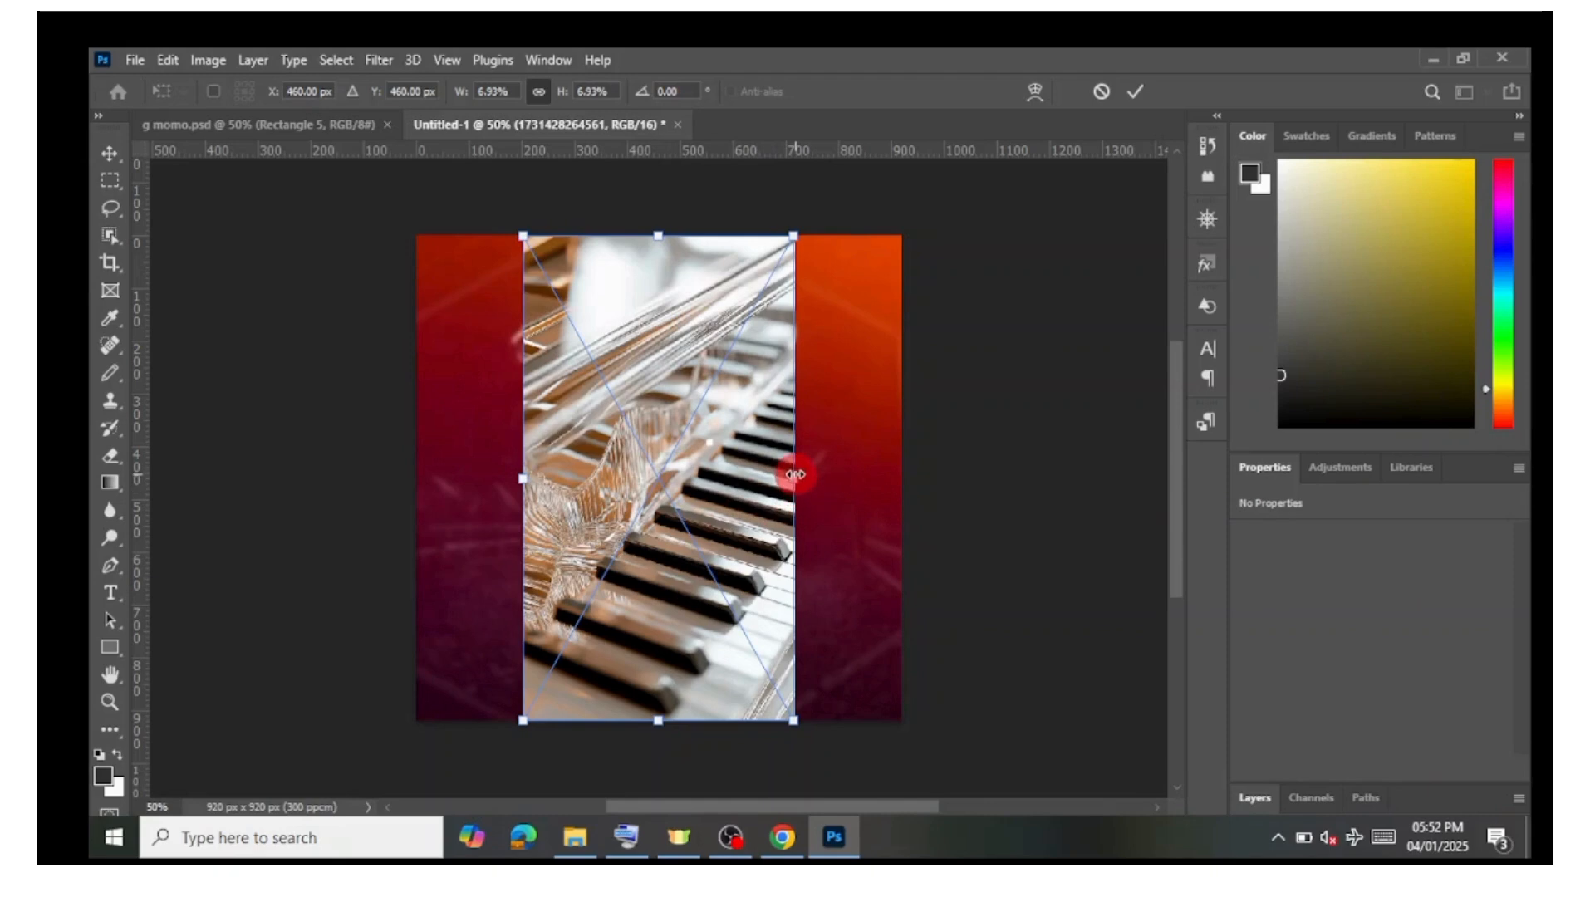
drag(797, 478, 847, 352)
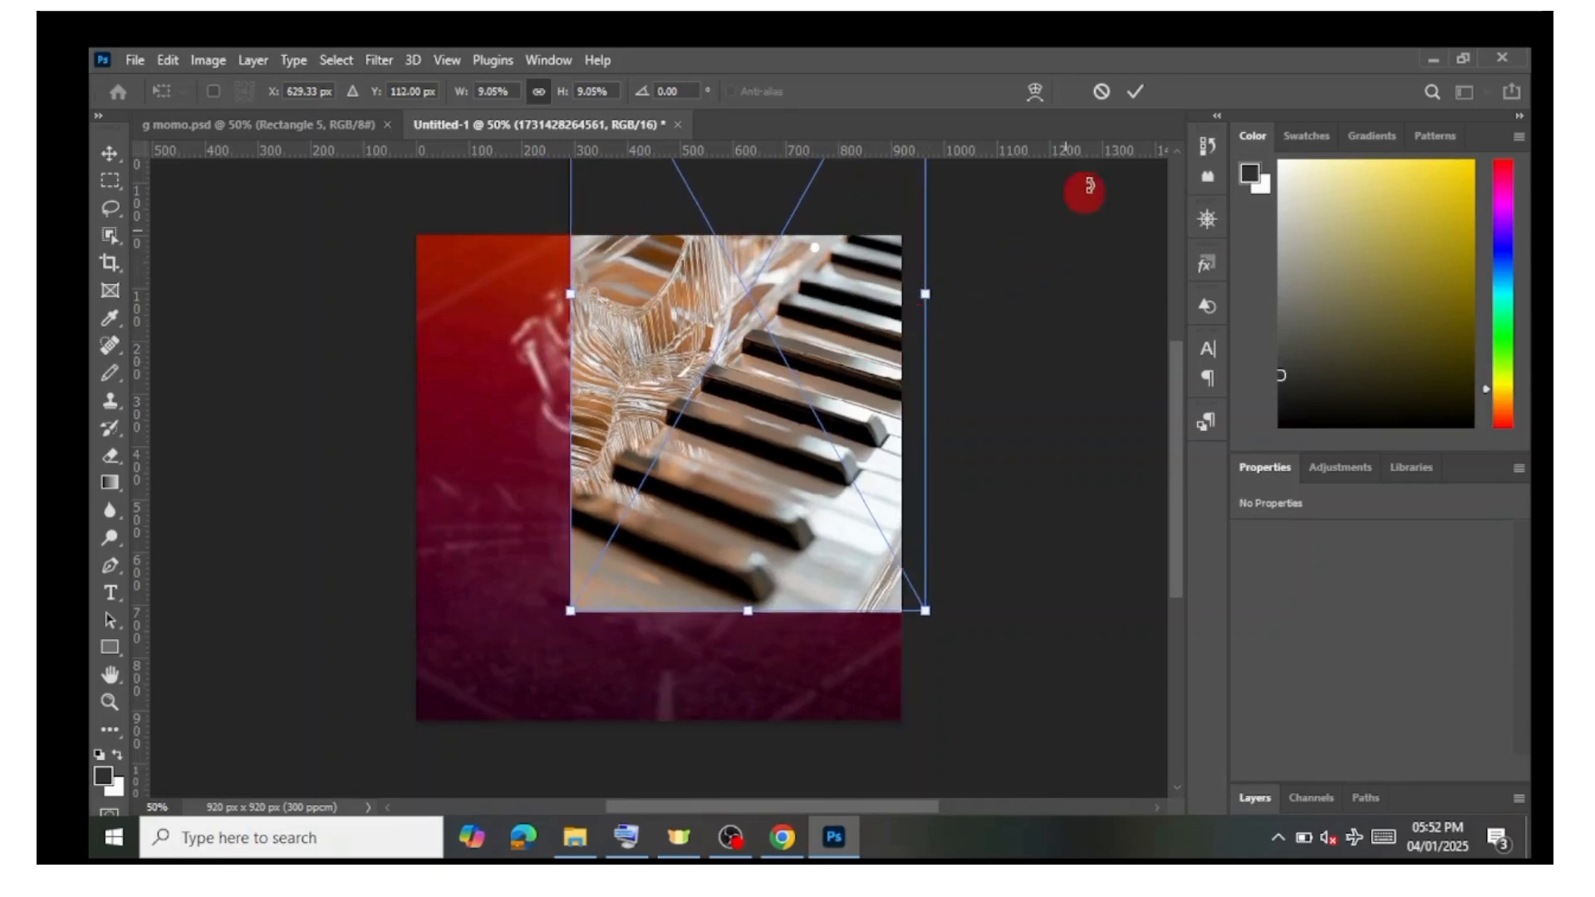
click(1135, 90)
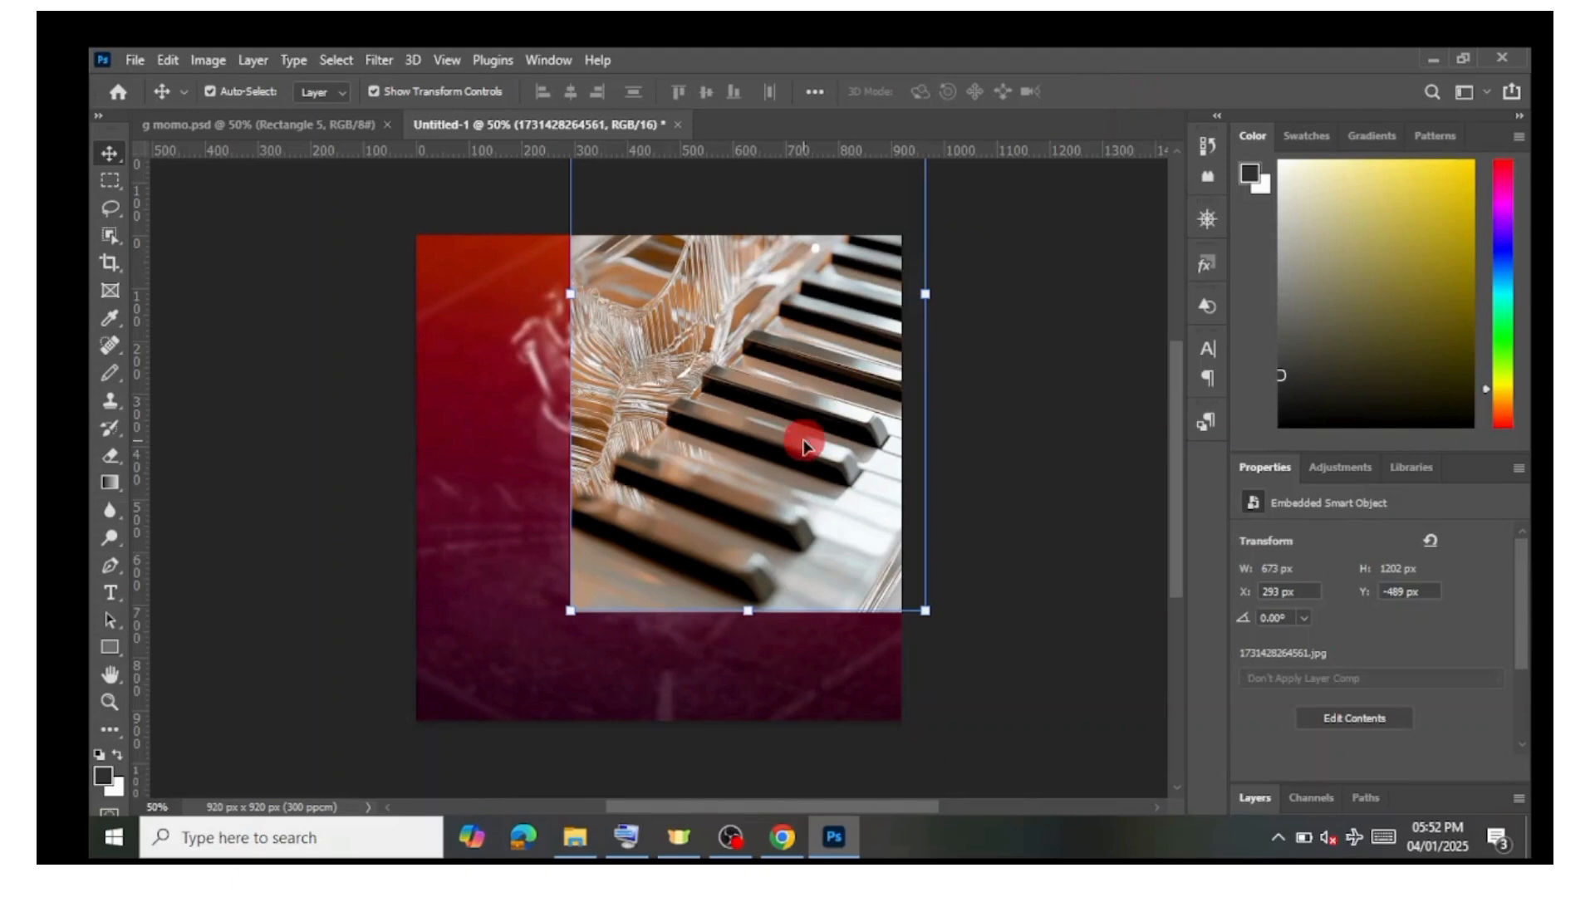
Step: Set the piano layer's blend mode to Soft Light and move it toward the top-right corner of the canvas
mouse_move(805, 439)
mouse_down()
mouse_move(758, 442)
mouse_move(771, 475)
mouse_move(696, 429)
mouse_move(755, 448)
mouse_move(821, 399)
mouse_move(794, 433)
mouse_up()
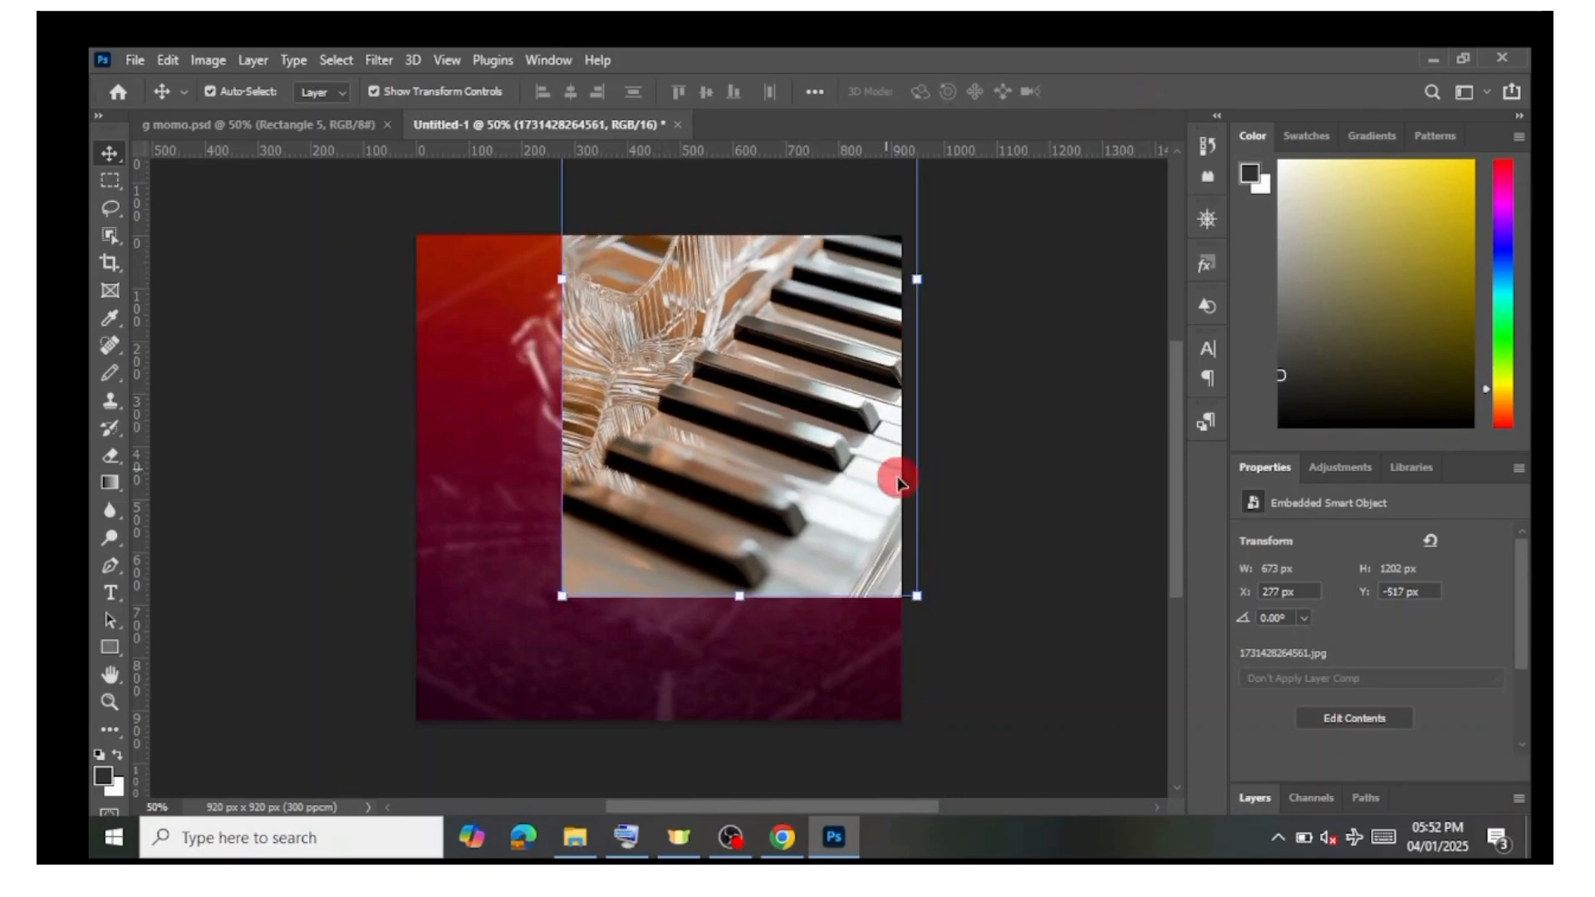
click(1261, 796)
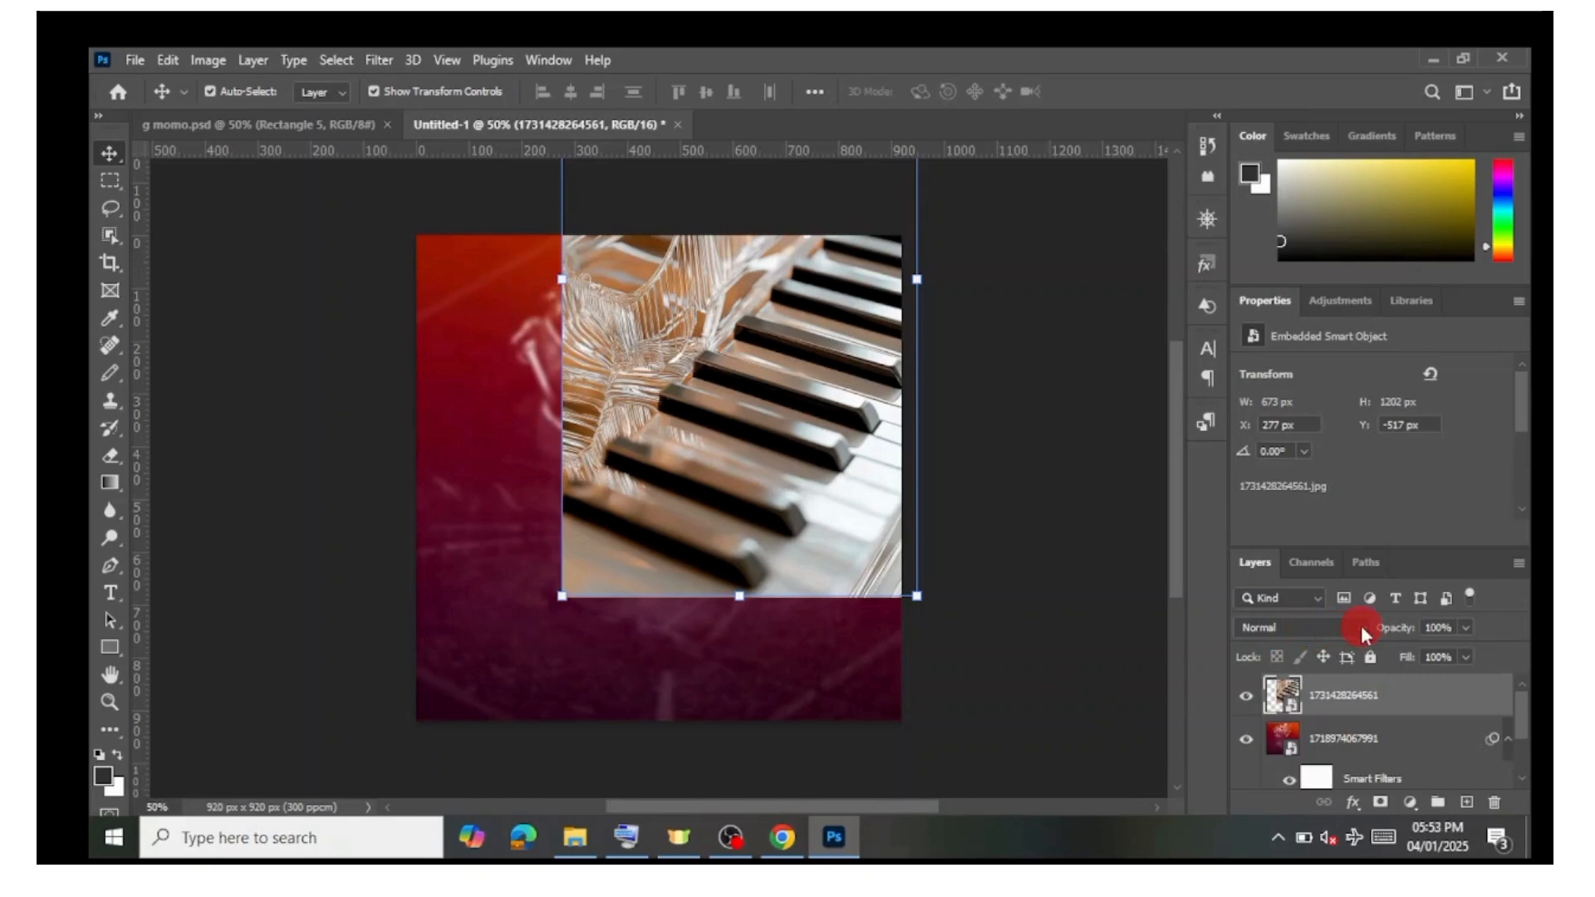
click(1337, 626)
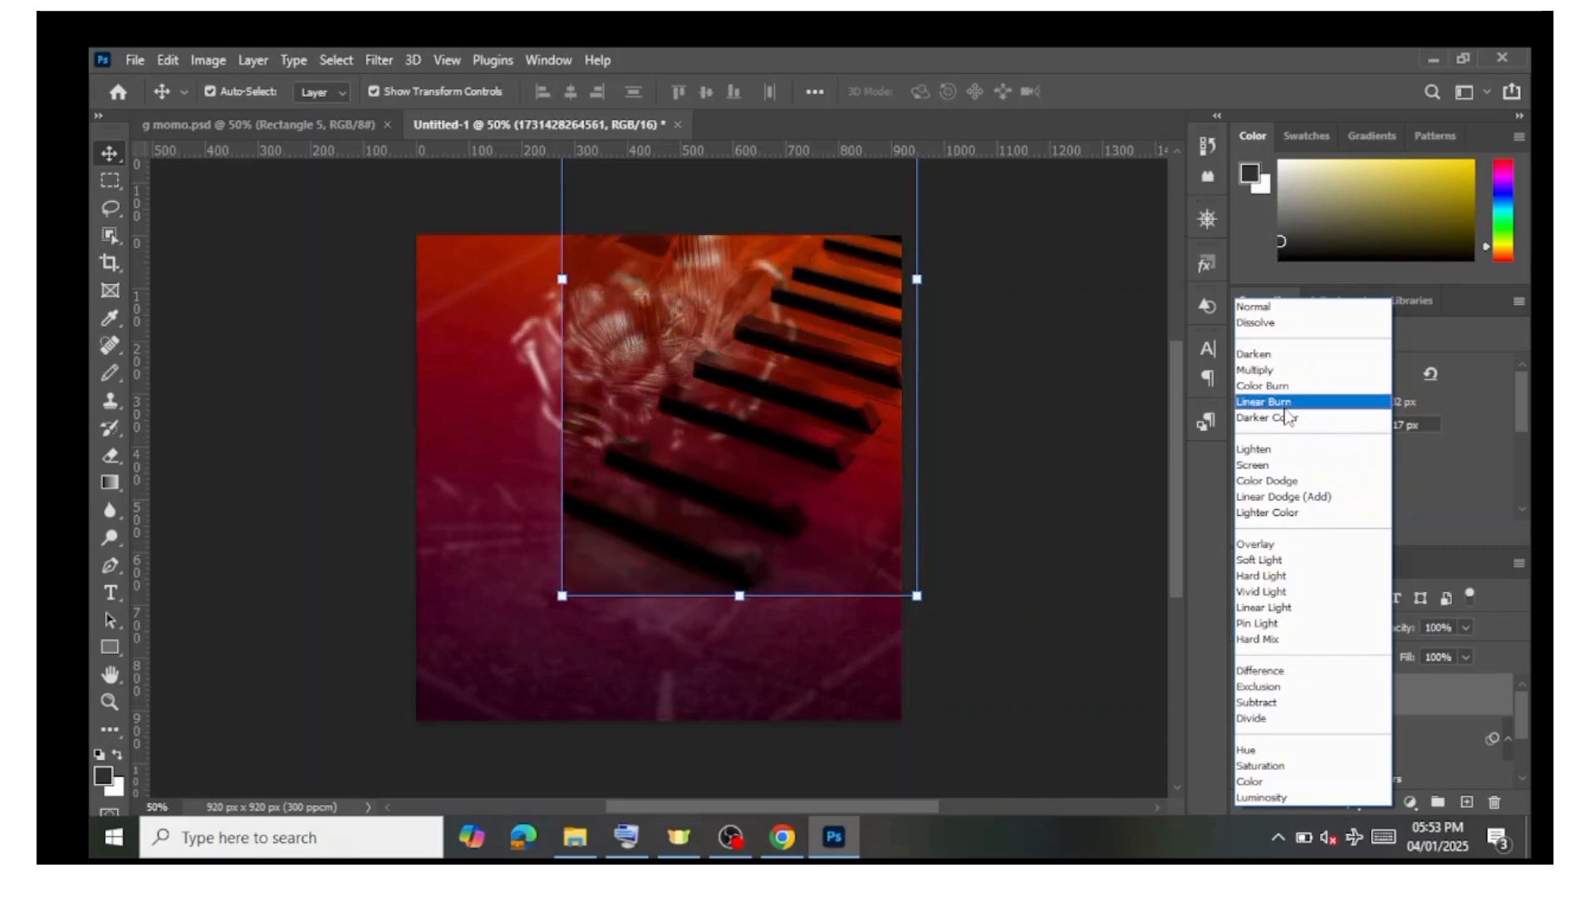
click(1264, 561)
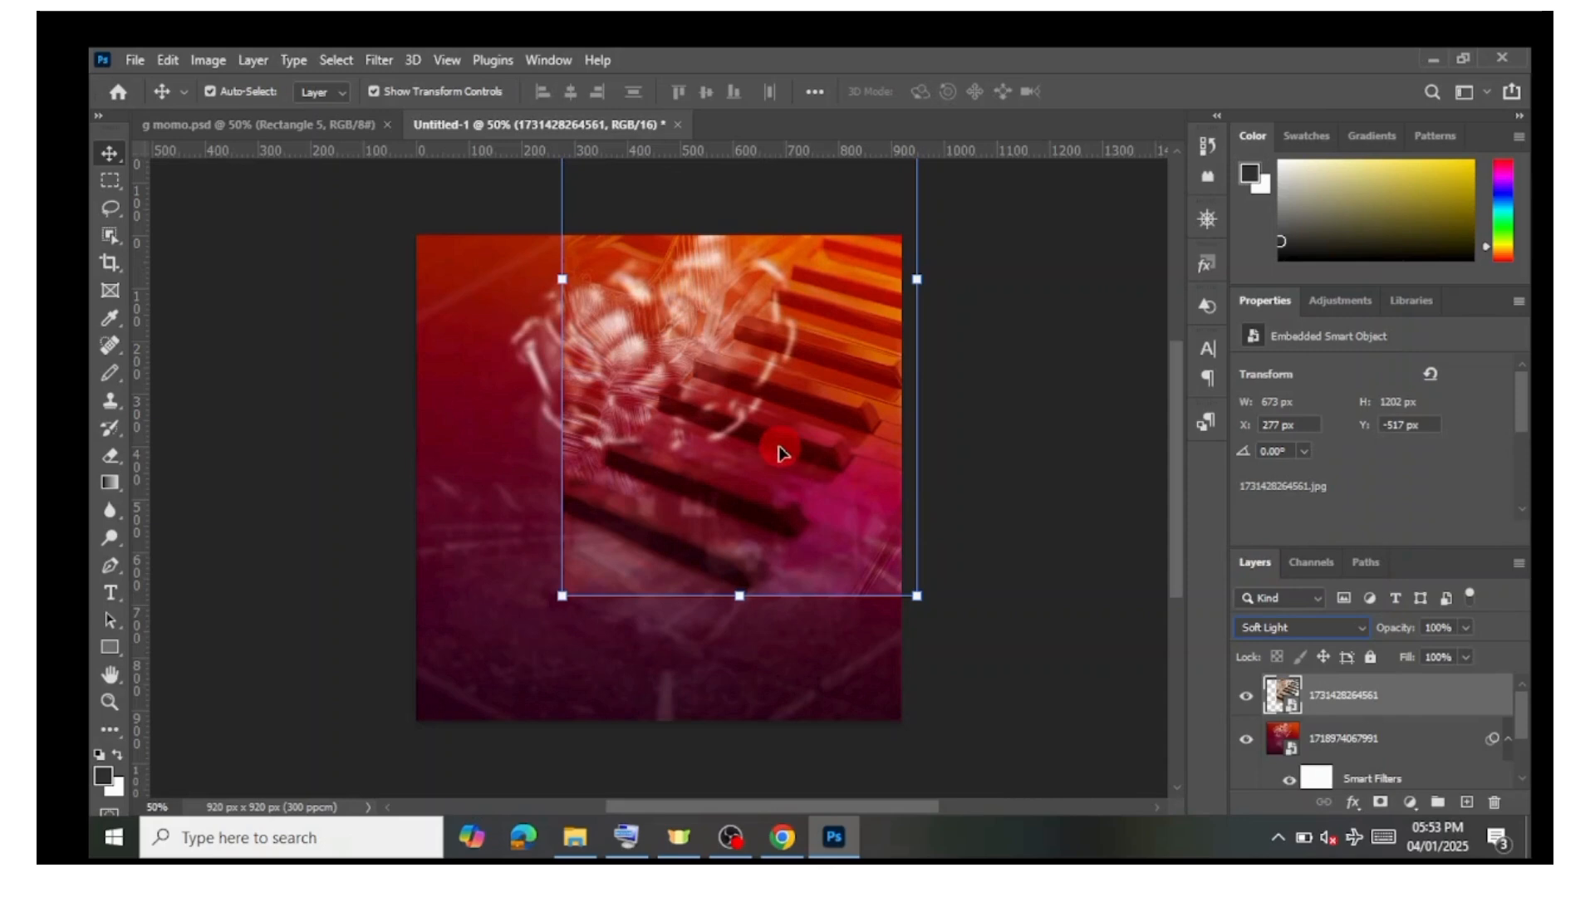
drag(790, 448, 932, 394)
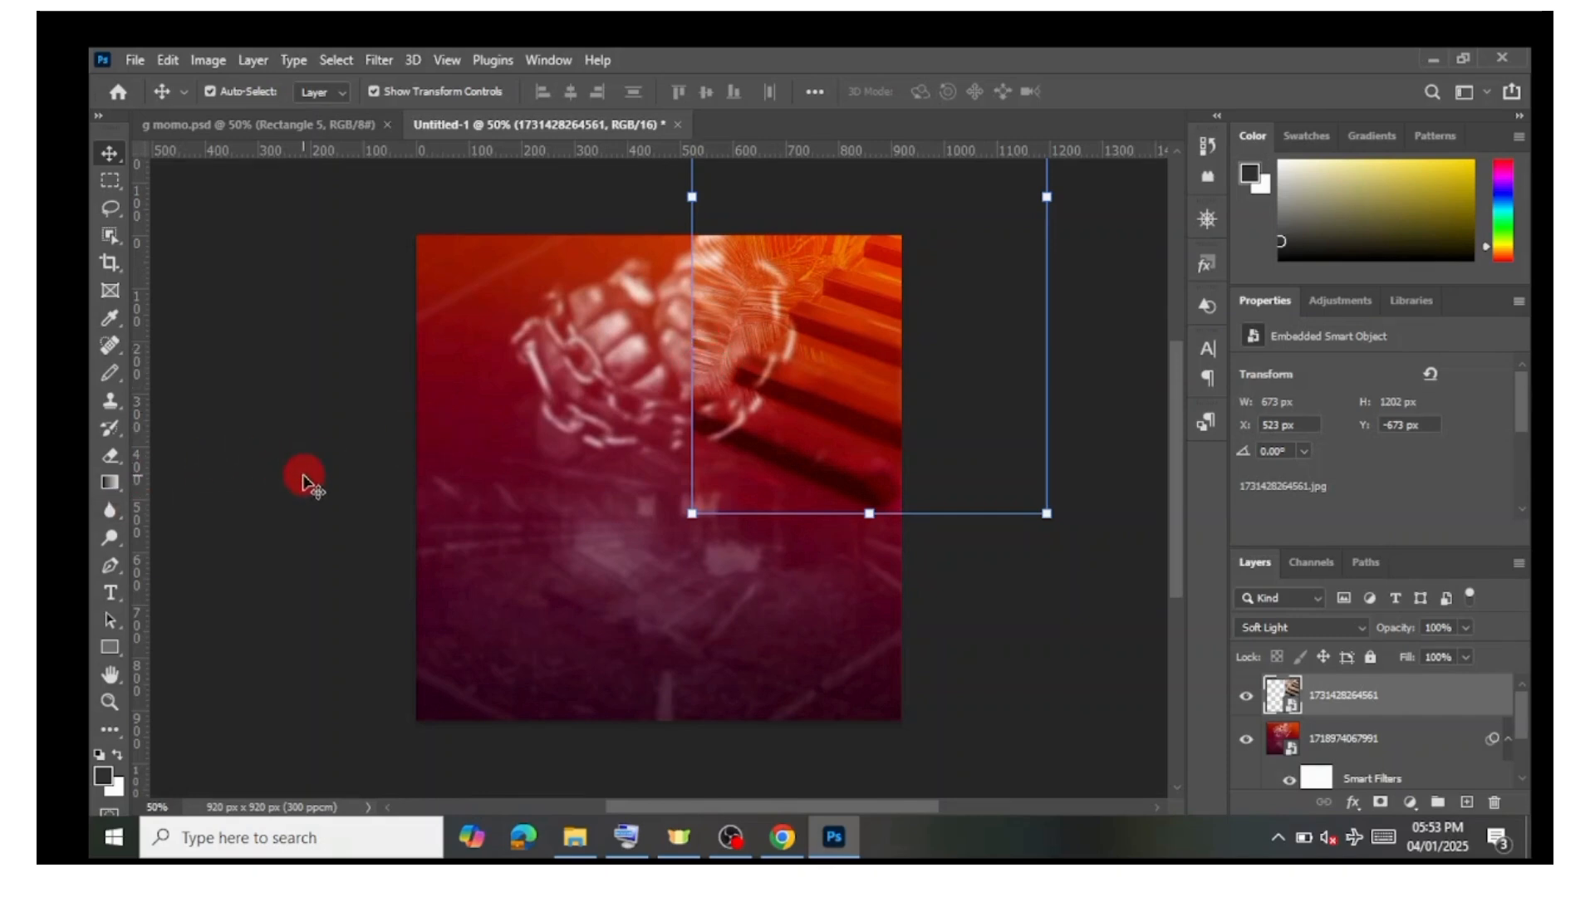
Step: Rasterize the piano layer and erase its hard lower-left edges with a soft 417 px, 0% hardness eraser
click(118, 456)
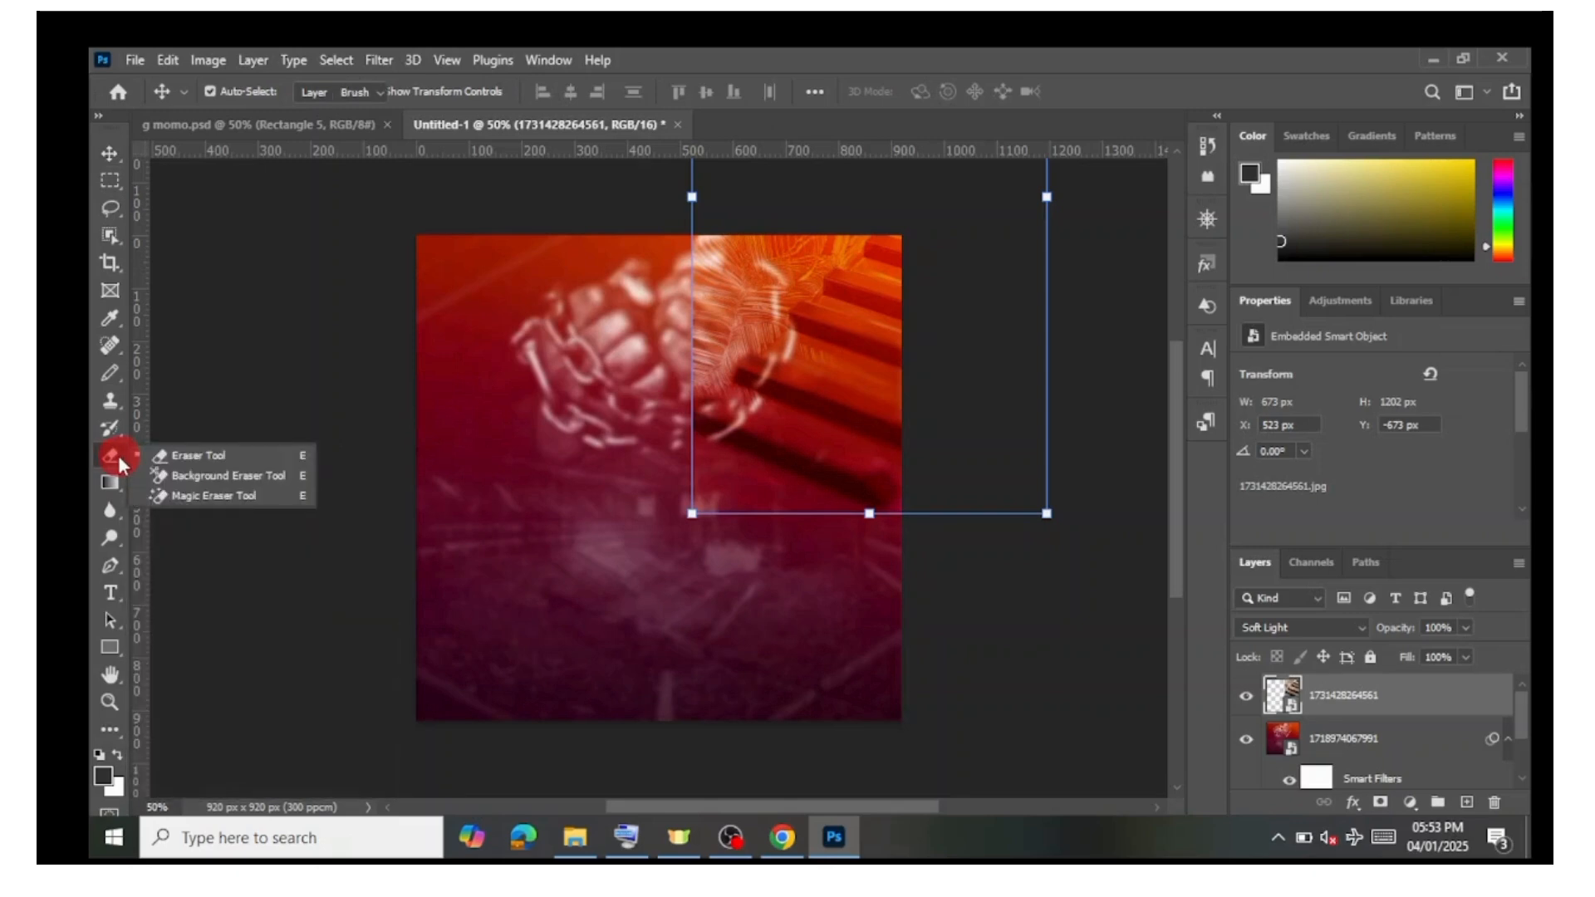
click(174, 455)
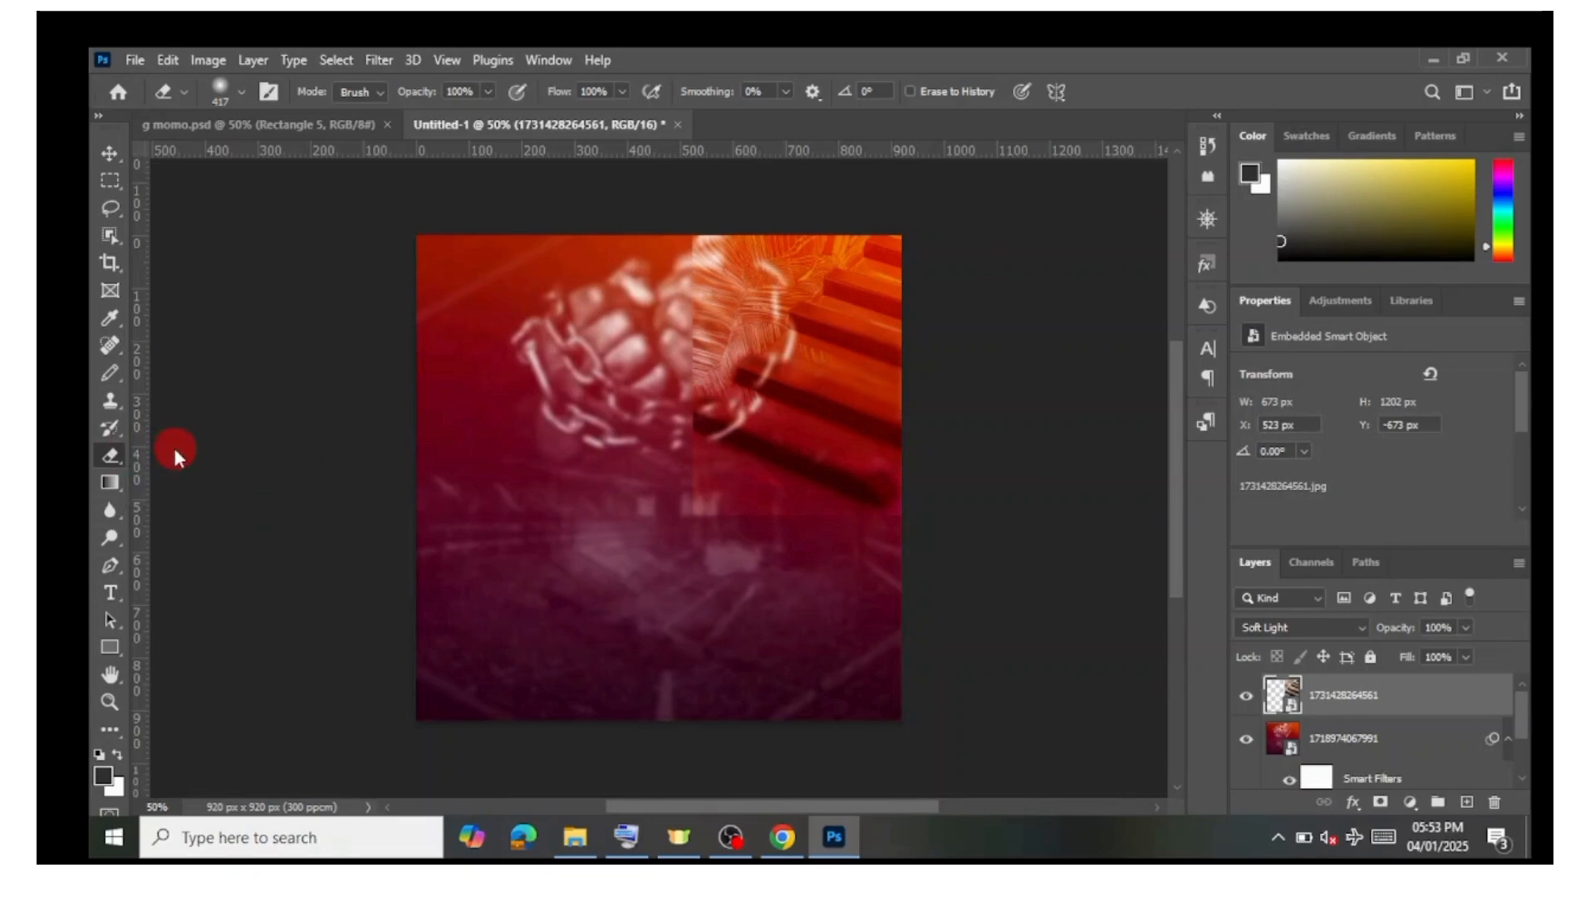
click(236, 93)
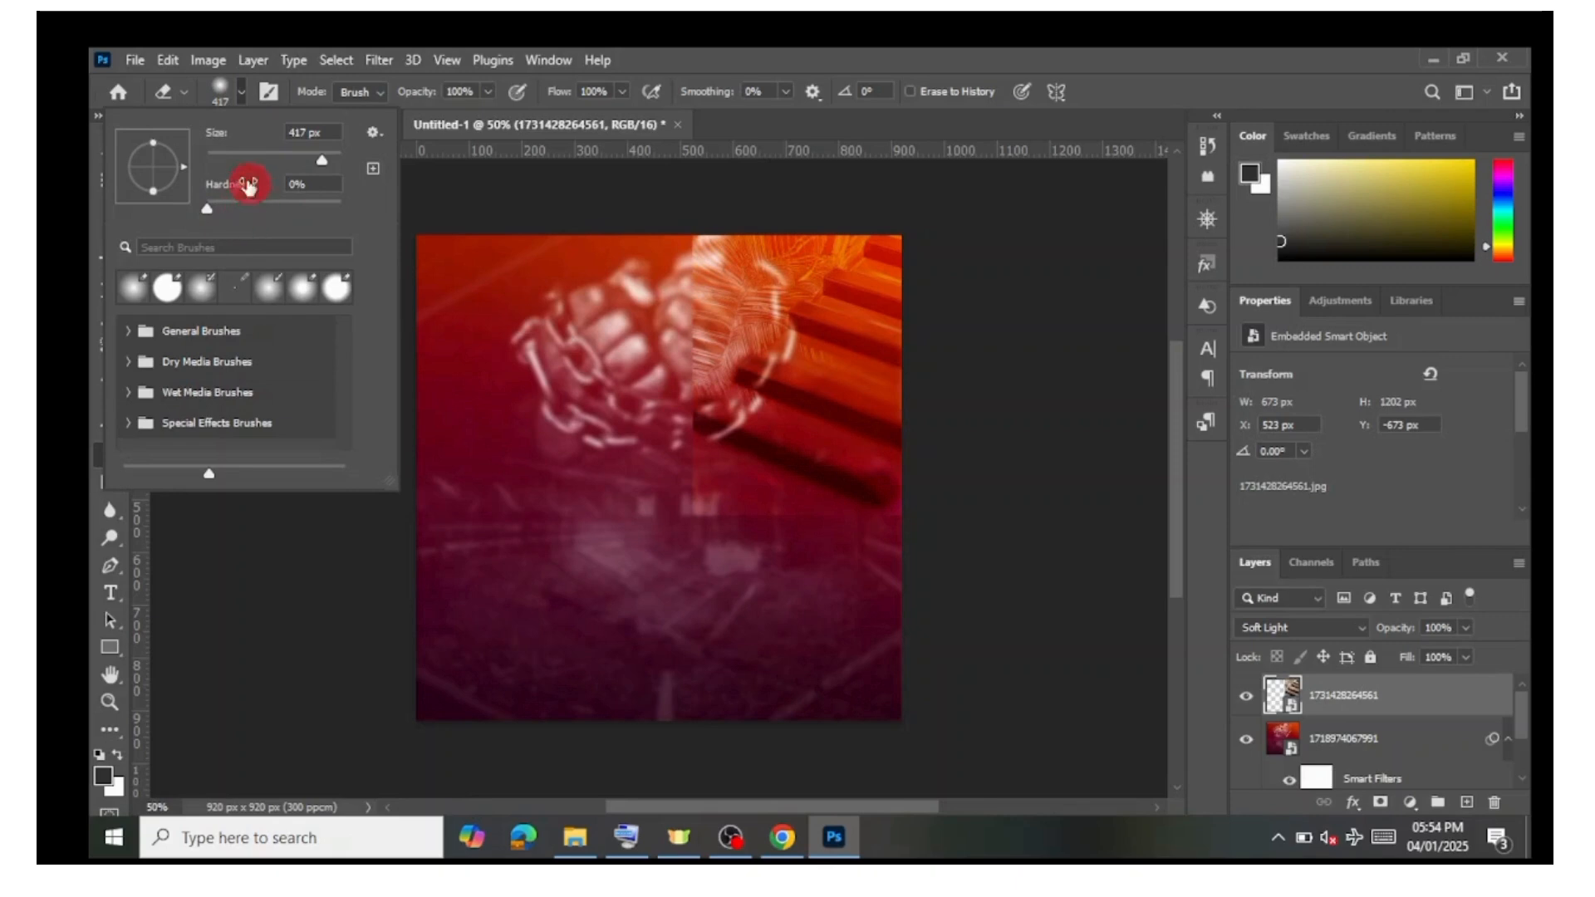
click(227, 92)
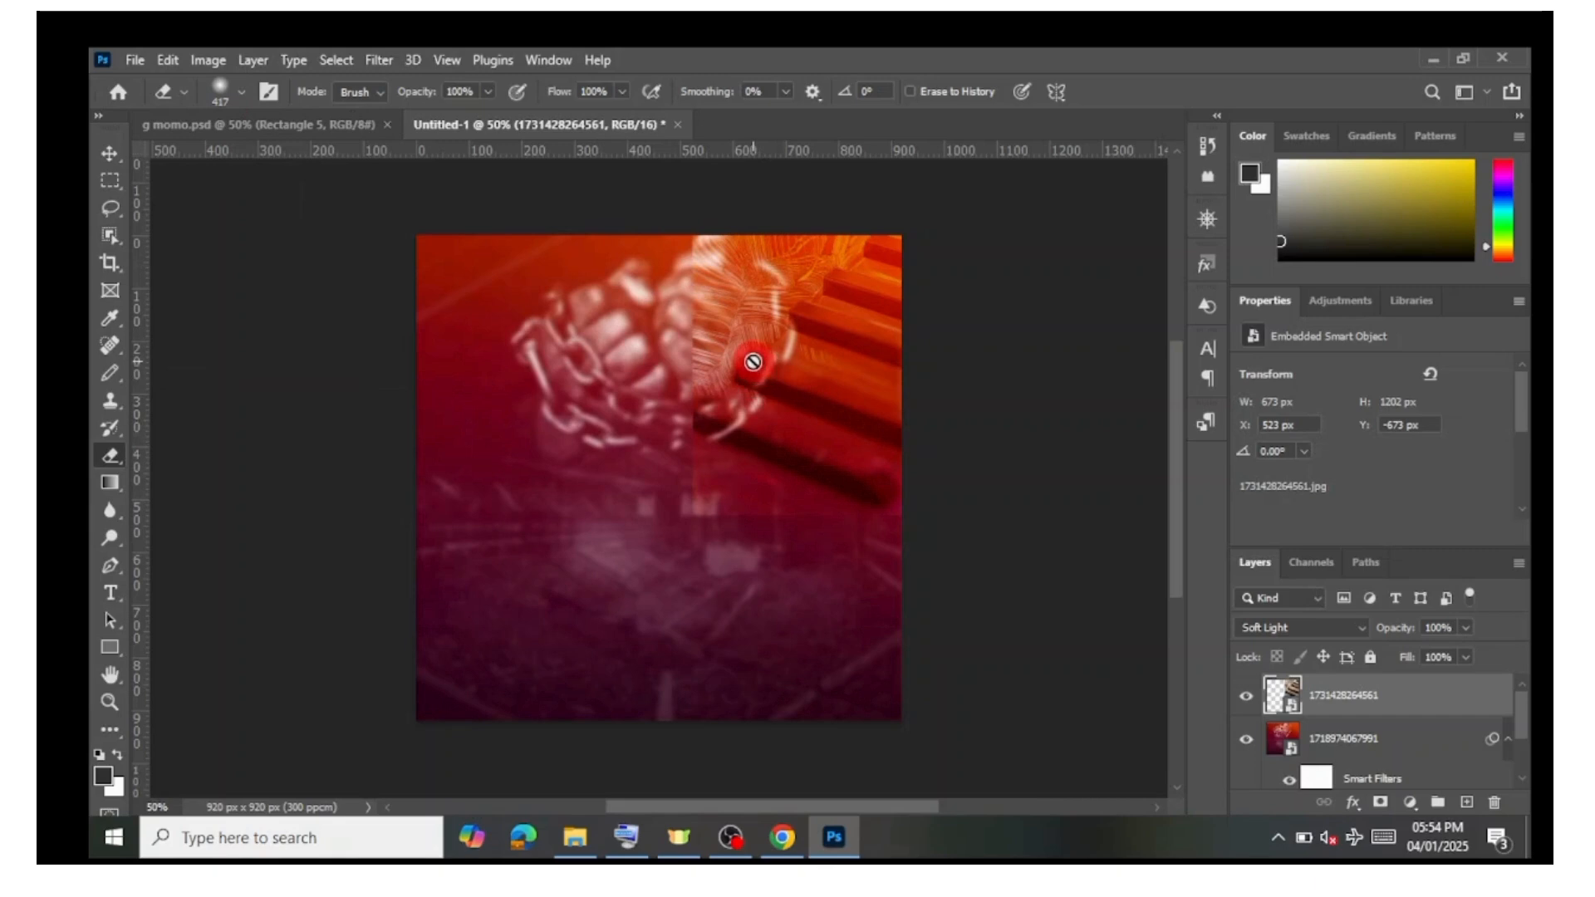
click(752, 363)
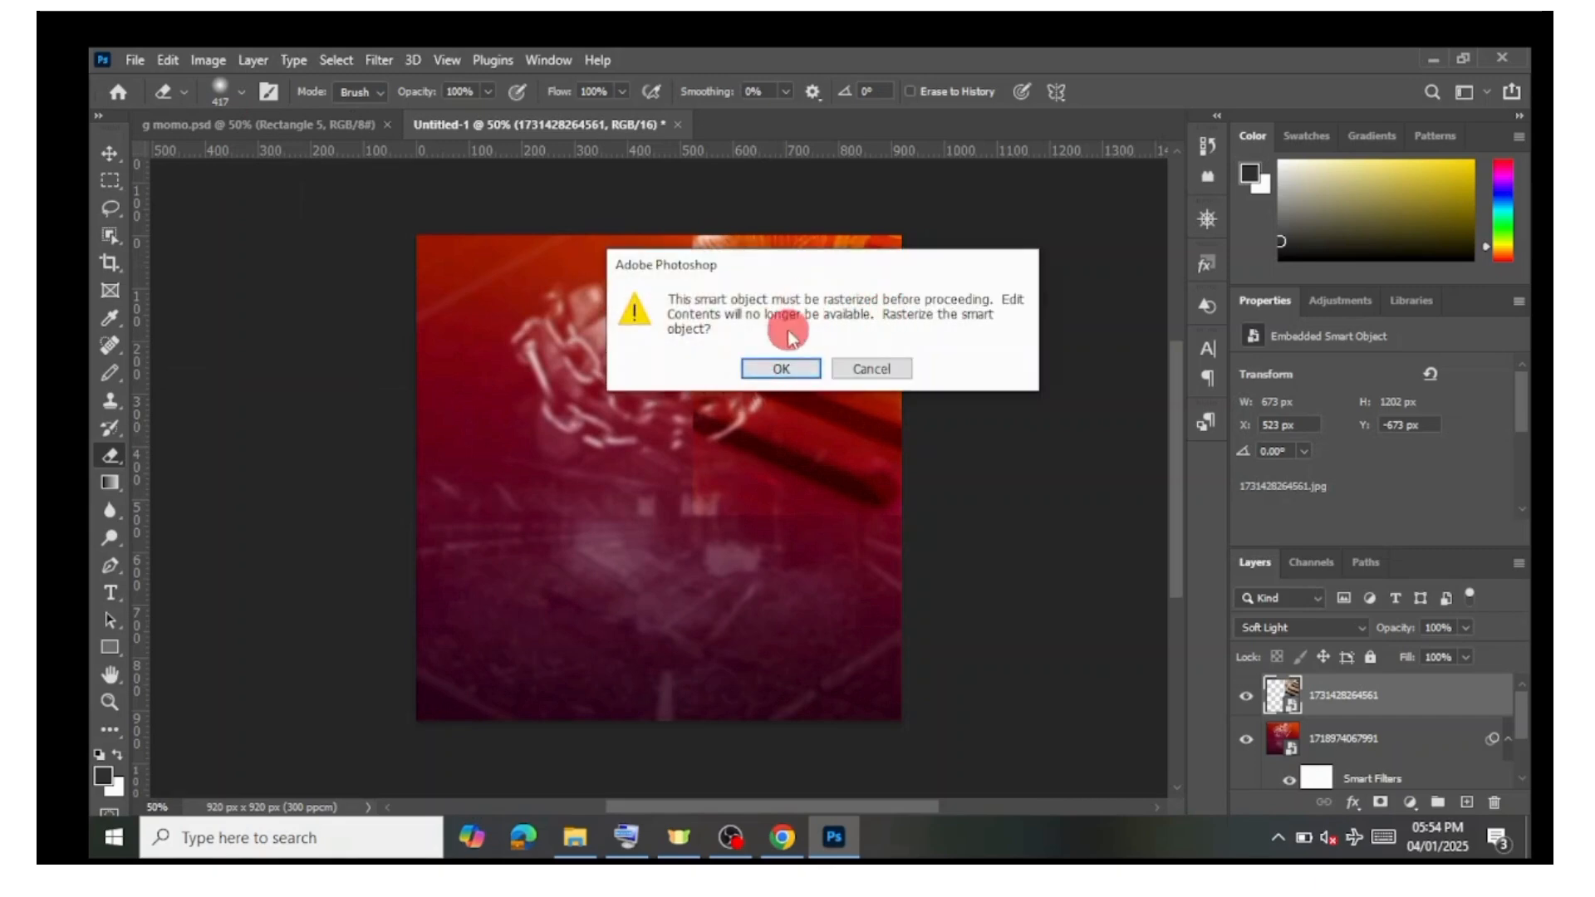
click(786, 372)
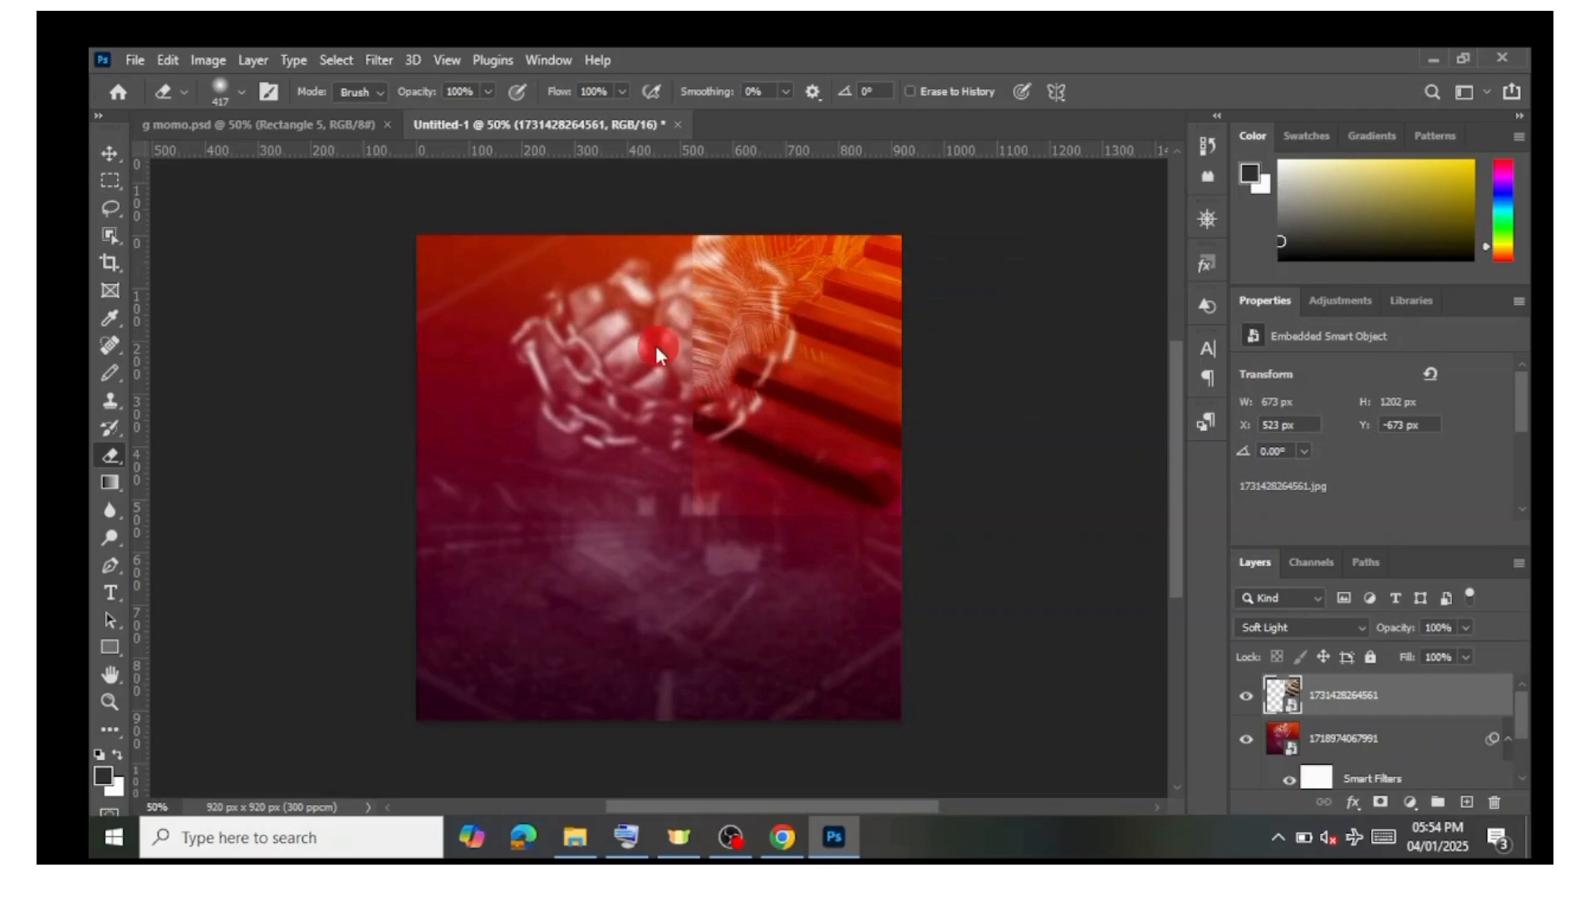
mouse_move(656, 346)
mouse_down()
mouse_move(619, 333)
mouse_move(645, 350)
mouse_move(665, 233)
mouse_move(648, 458)
mouse_move(682, 507)
mouse_move(740, 540)
mouse_move(963, 572)
mouse_move(858, 581)
mouse_move(743, 539)
mouse_move(669, 460)
mouse_move(651, 402)
mouse_move(656, 262)
mouse_move(714, 215)
mouse_move(656, 313)
mouse_move(672, 466)
mouse_move(541, 352)
mouse_move(346, 259)
mouse_move(176, 255)
mouse_move(107, 152)
mouse_up()
Step: Move the piano layer slightly down and to the right
click(103, 152)
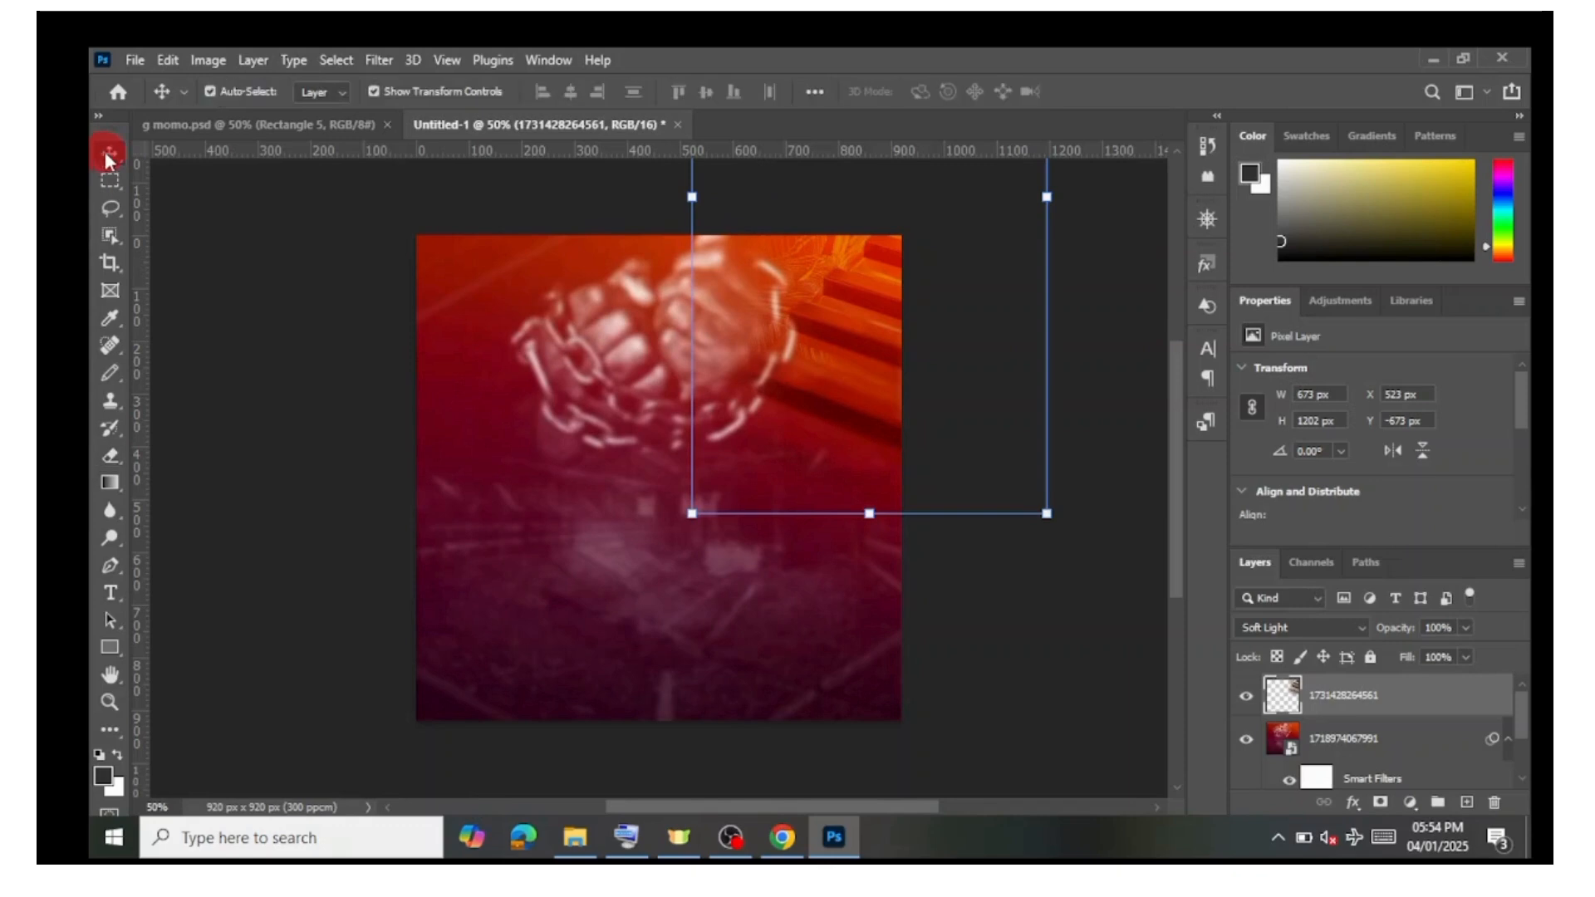
drag(852, 334, 874, 367)
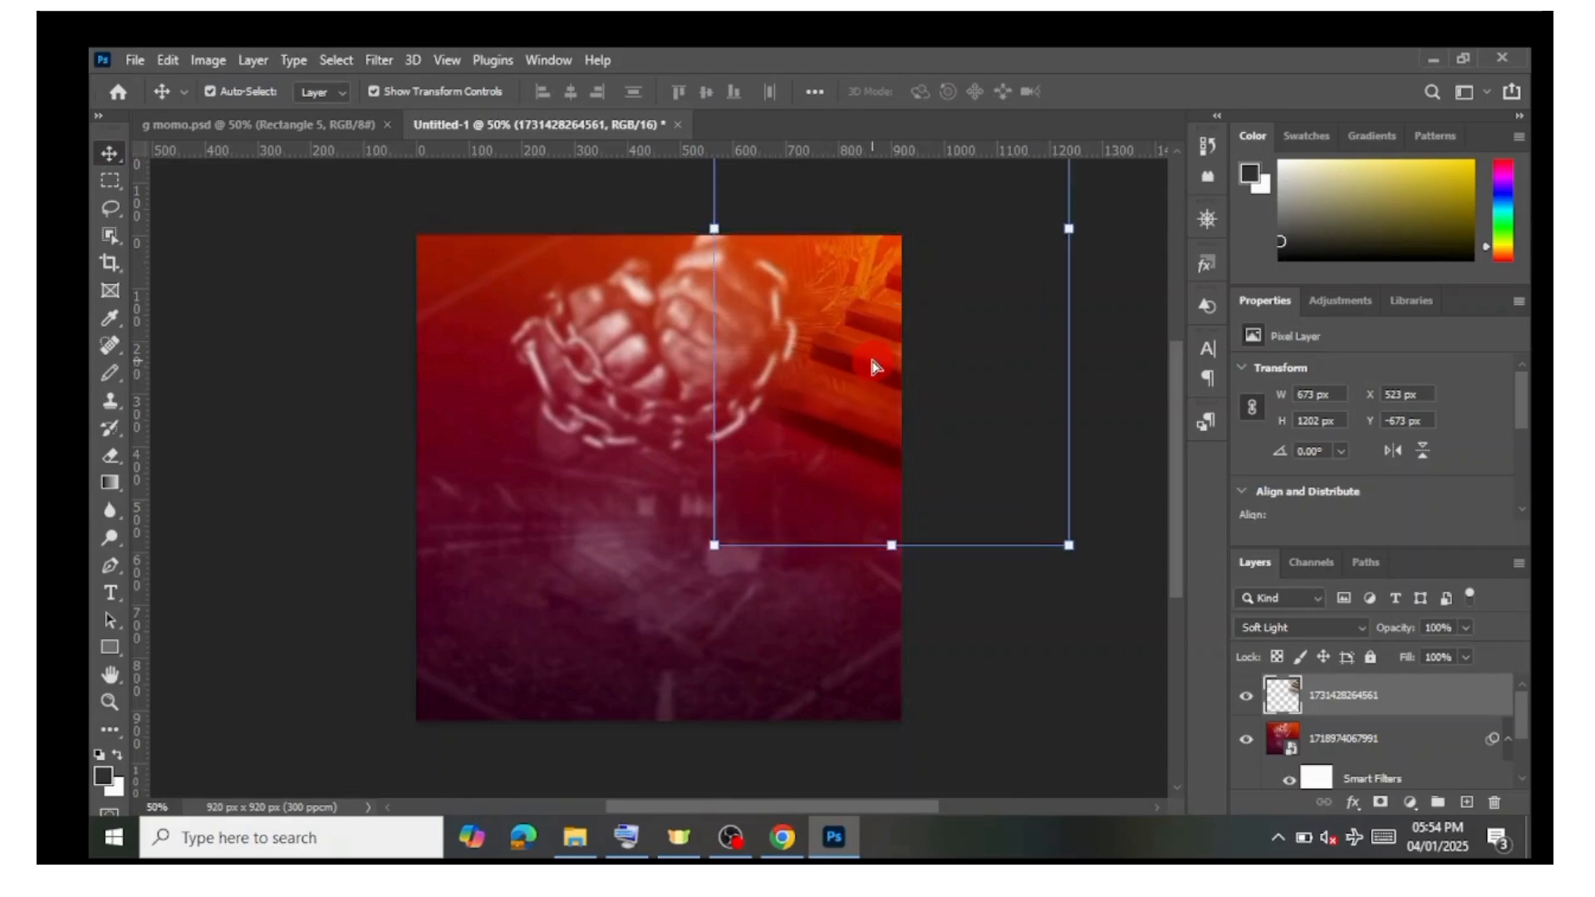
click(1112, 500)
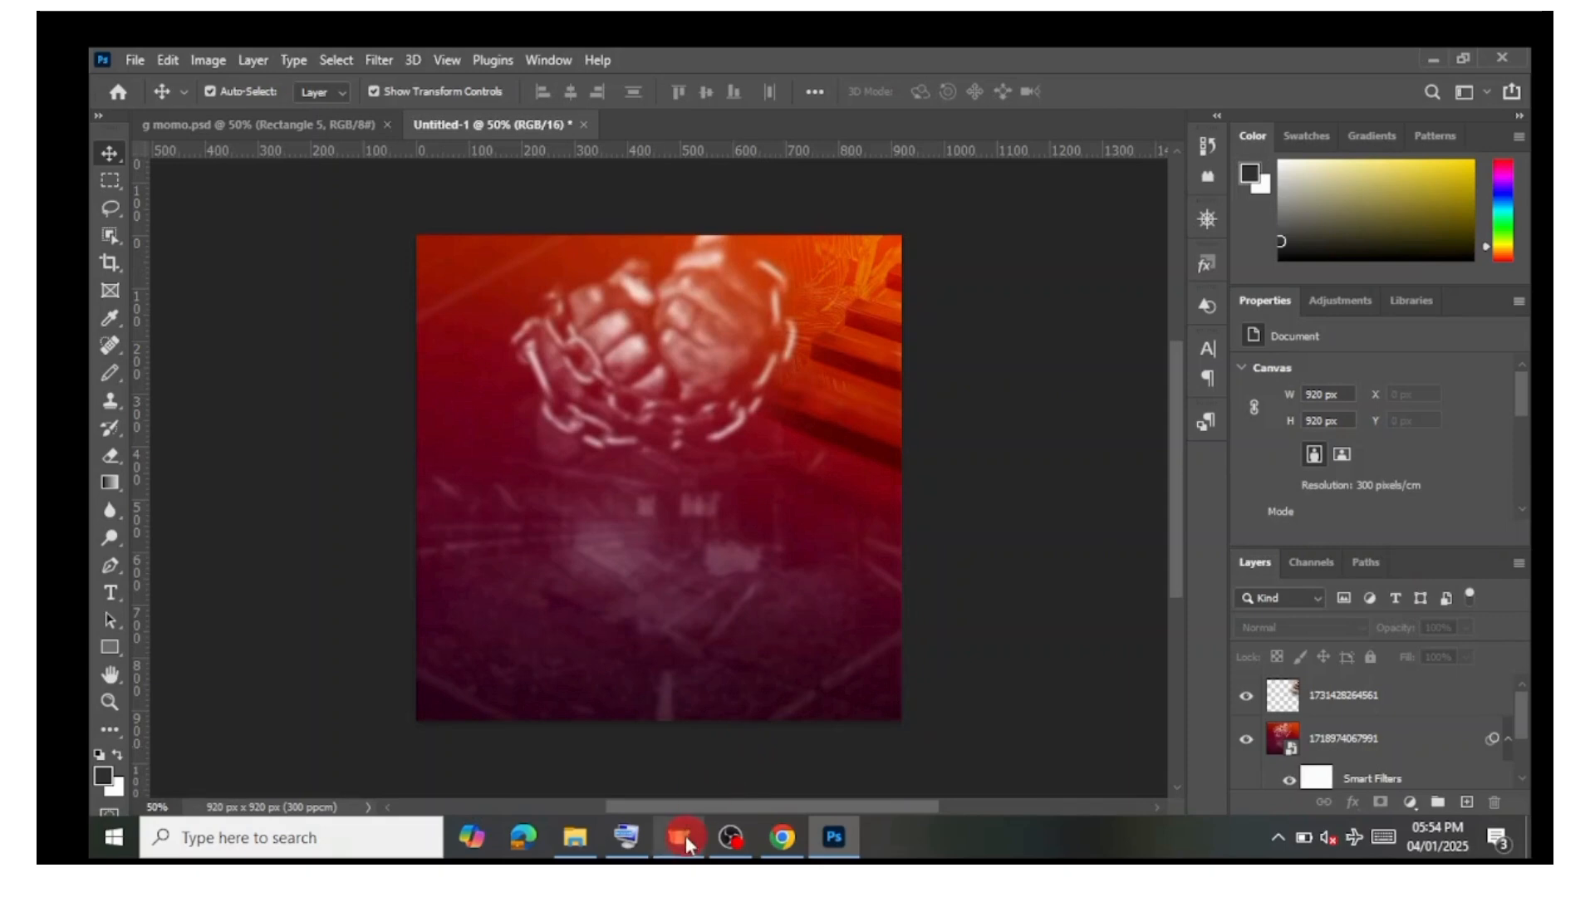
Step: Place PhotoRoom-20230625_143136 from the tutorials folder, scale it down and position it at the canvas's lower left
click(585, 831)
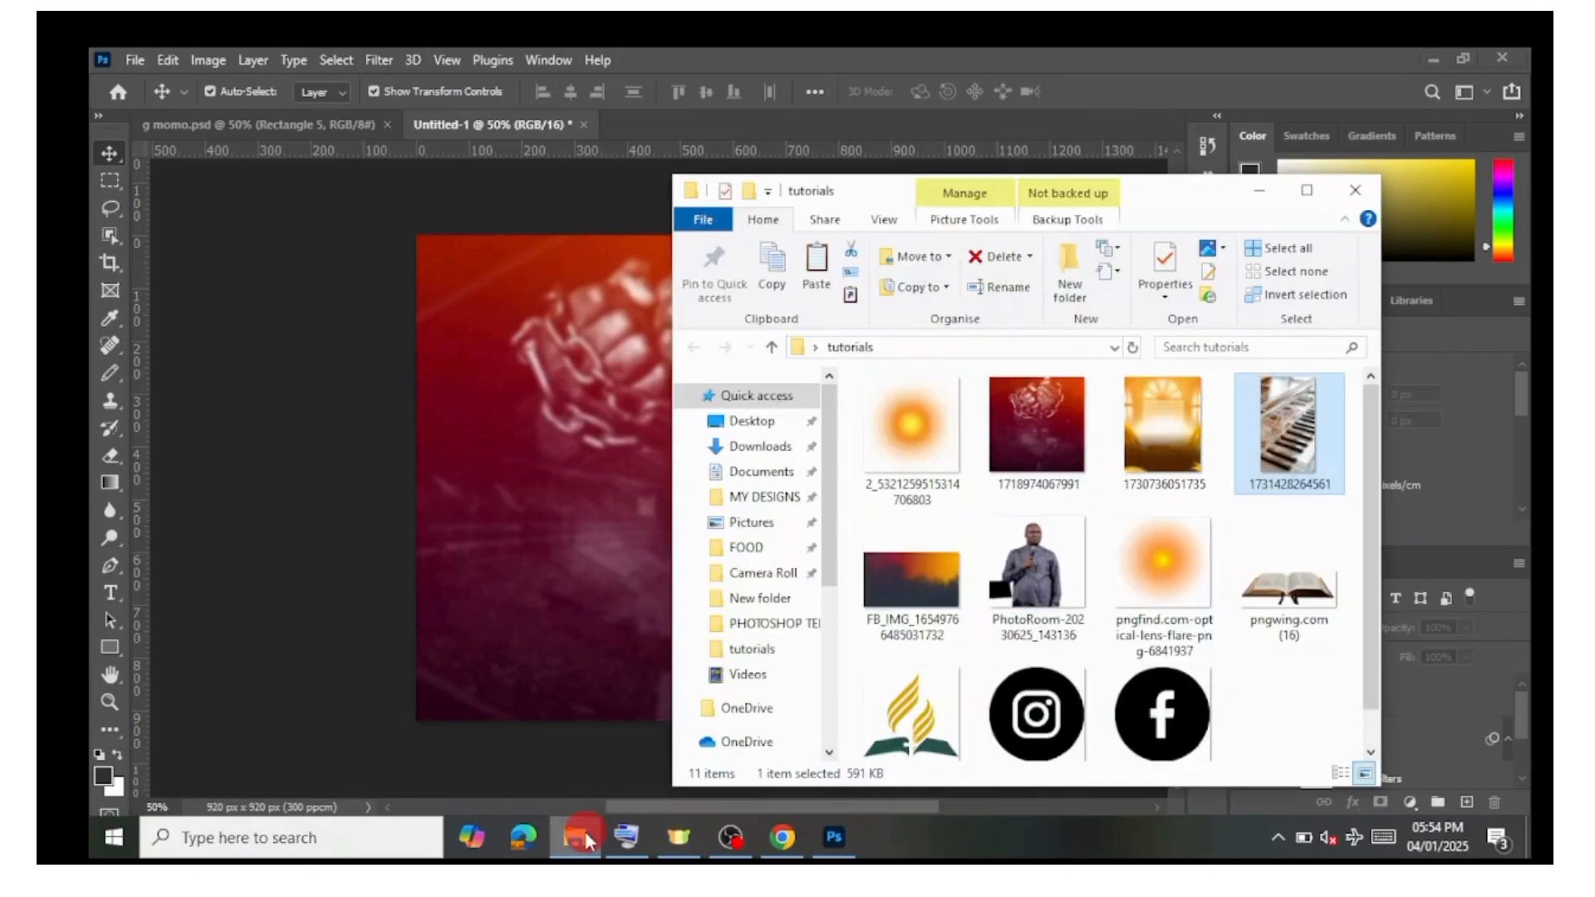
click(1048, 582)
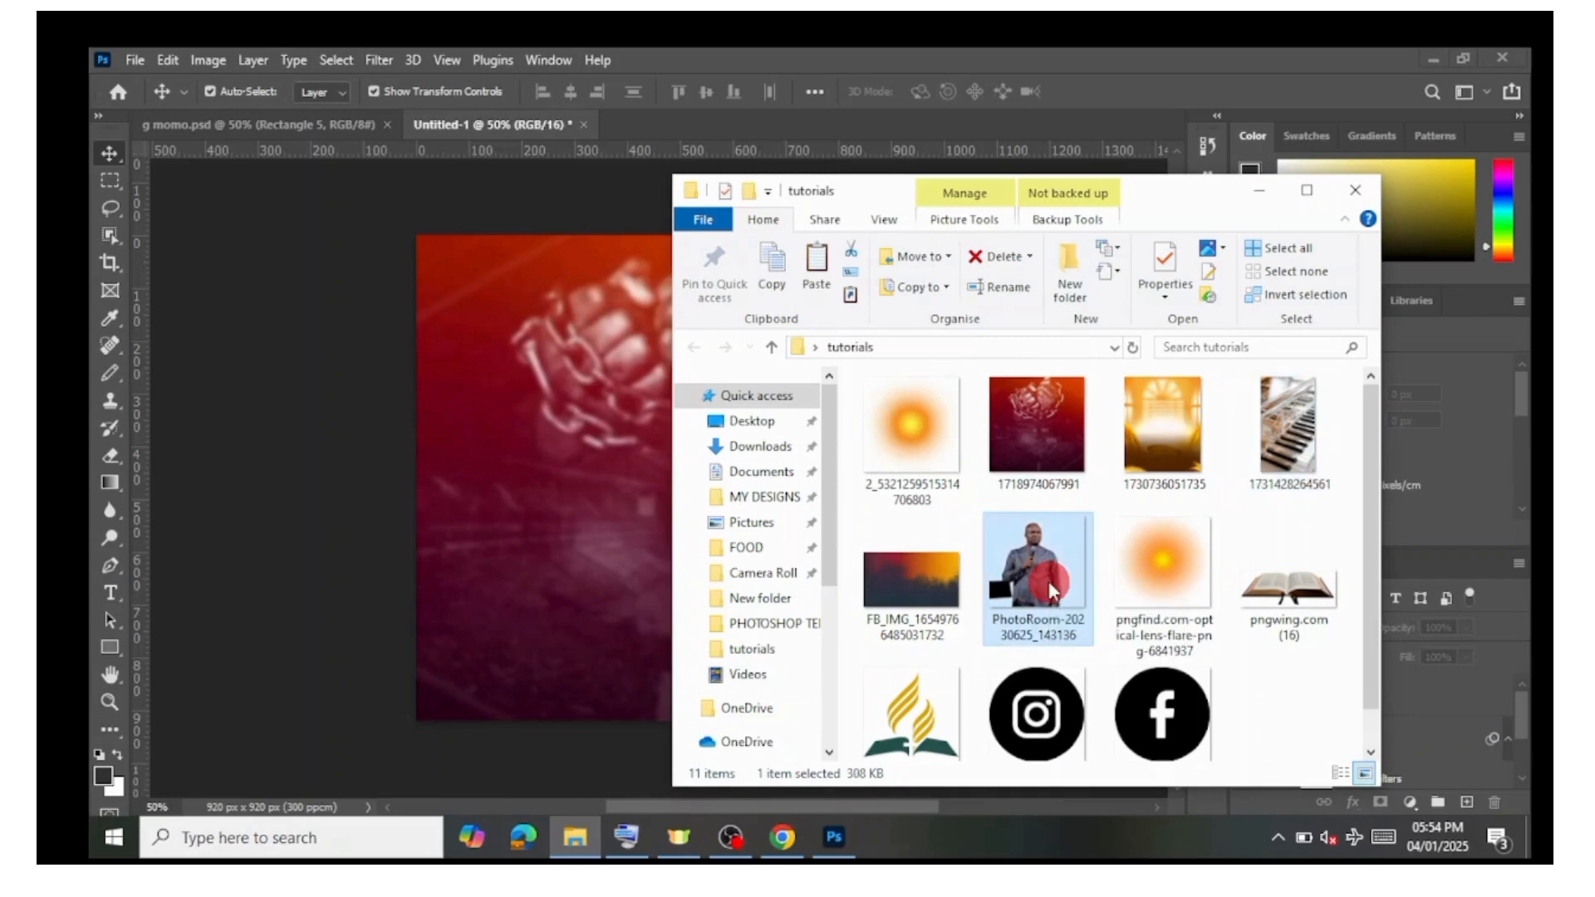
drag(1048, 585, 535, 576)
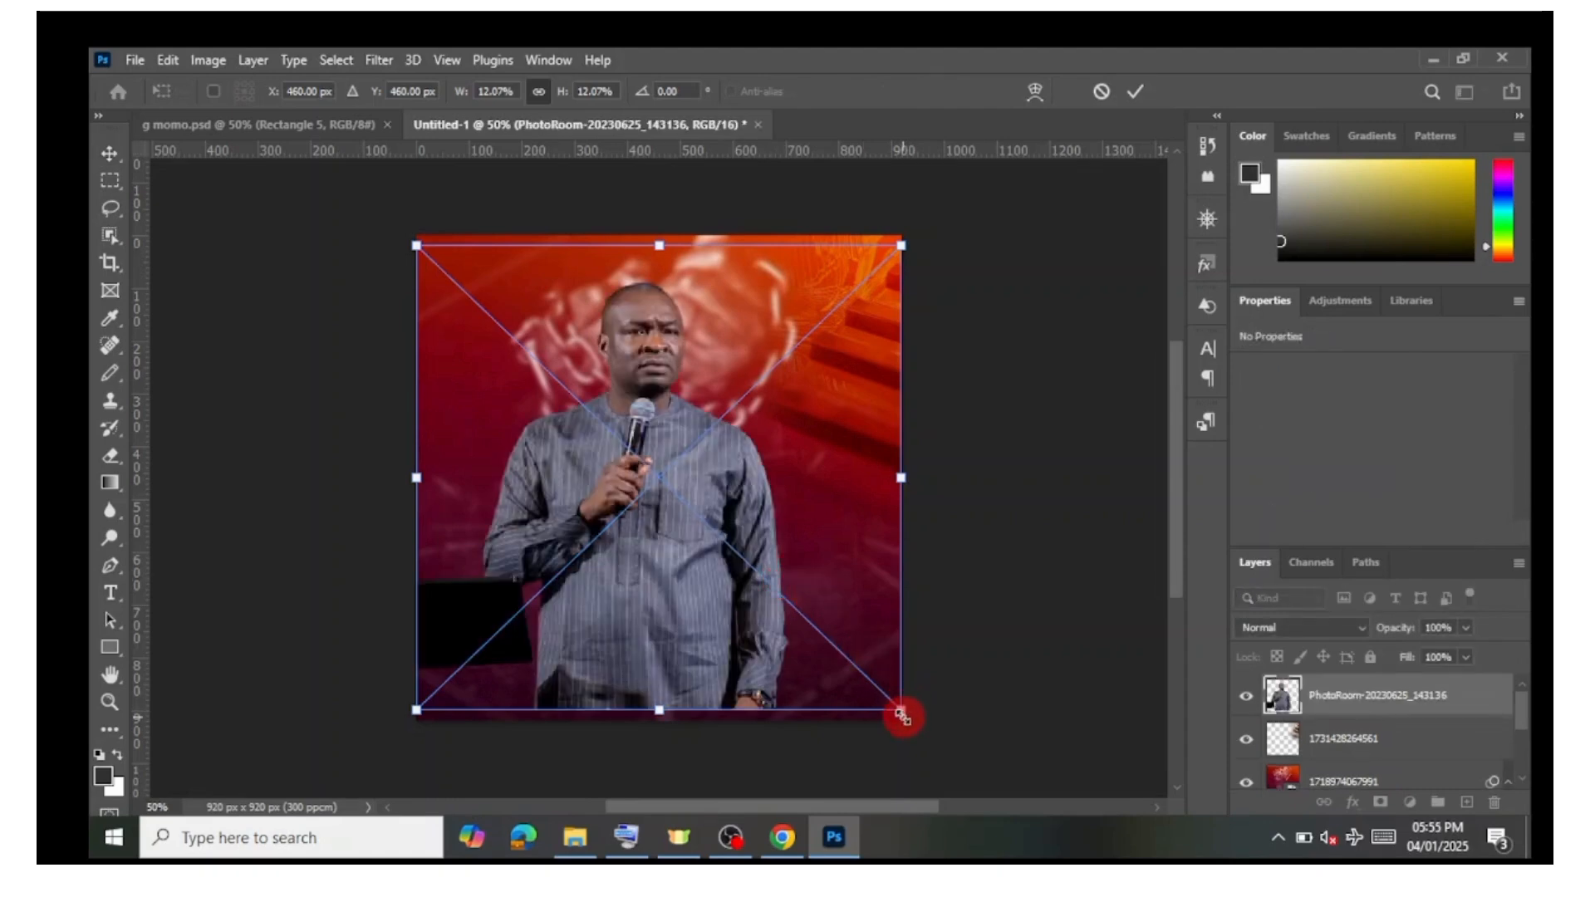
drag(888, 705, 784, 628)
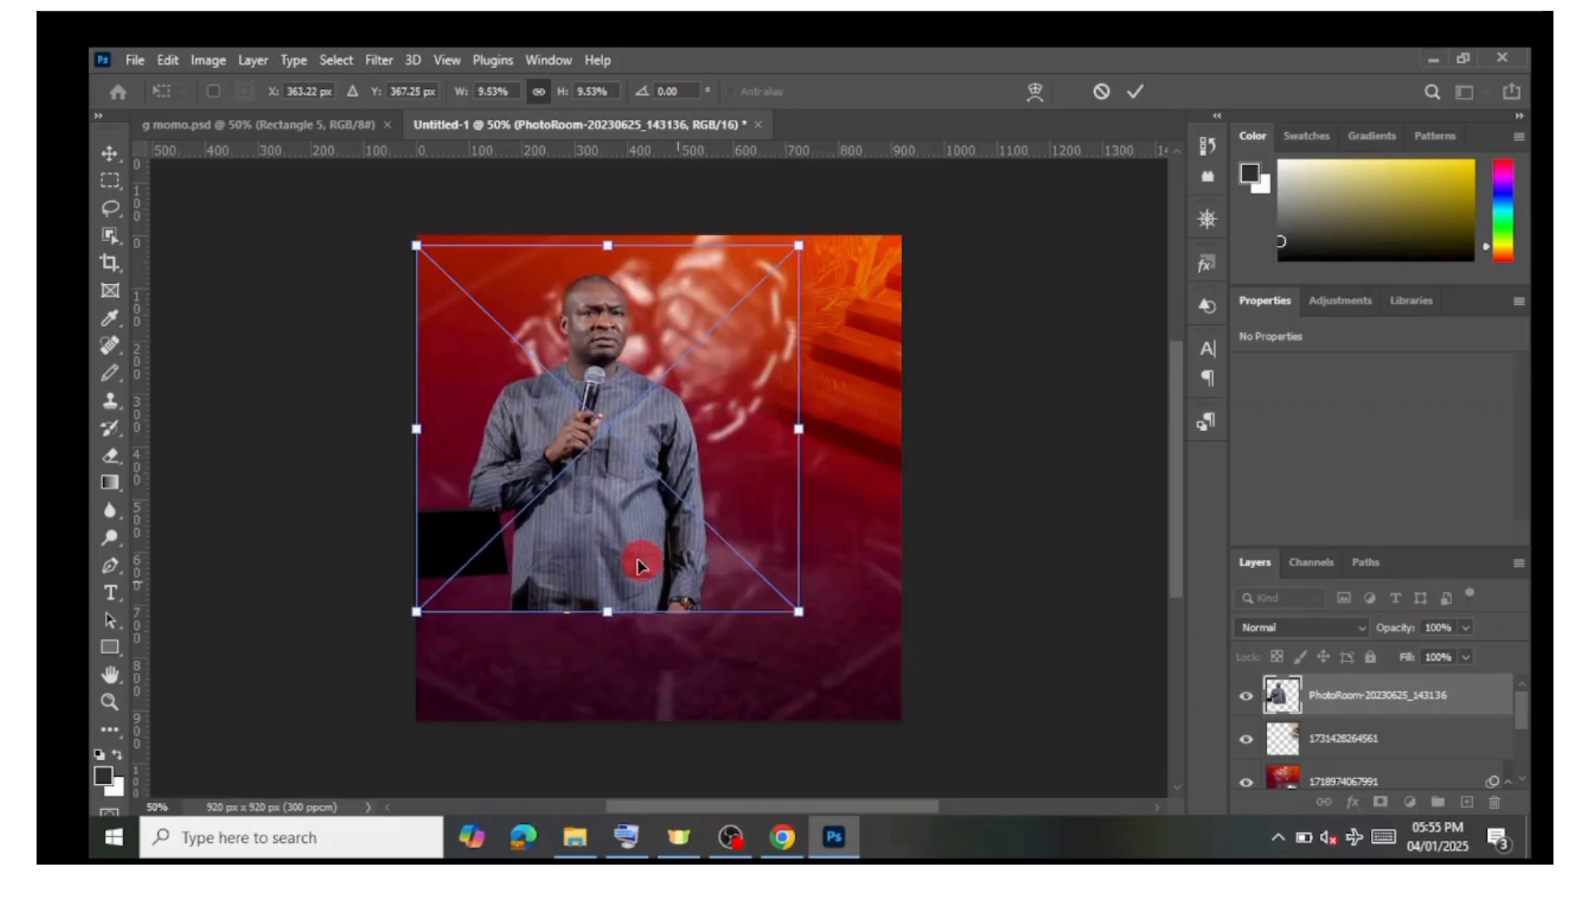
drag(570, 580, 534, 634)
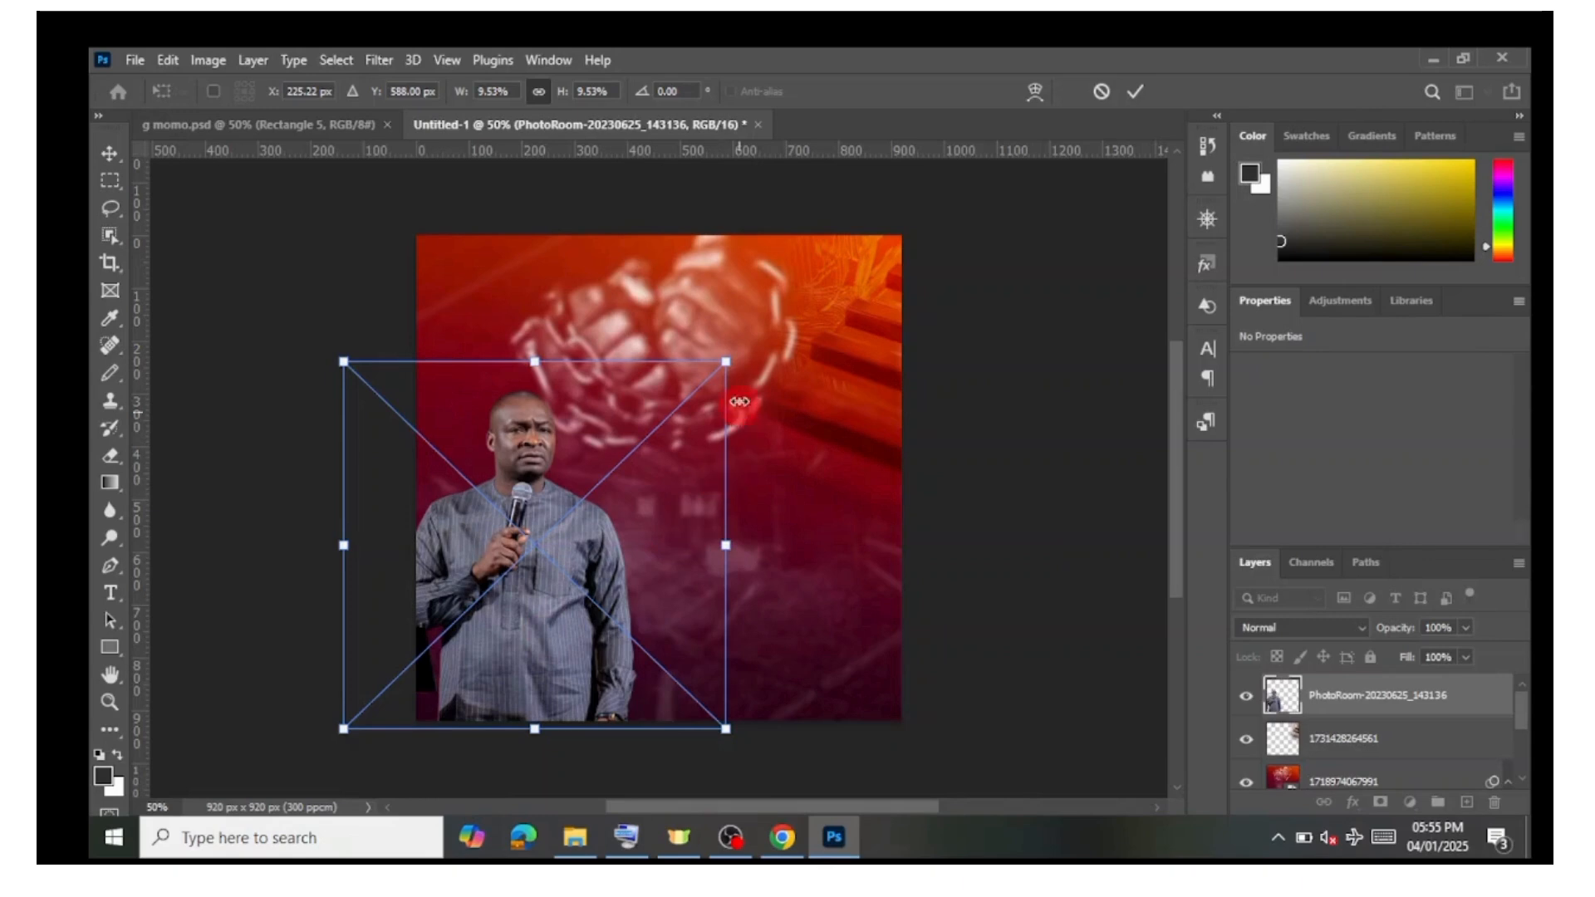
drag(729, 359, 762, 326)
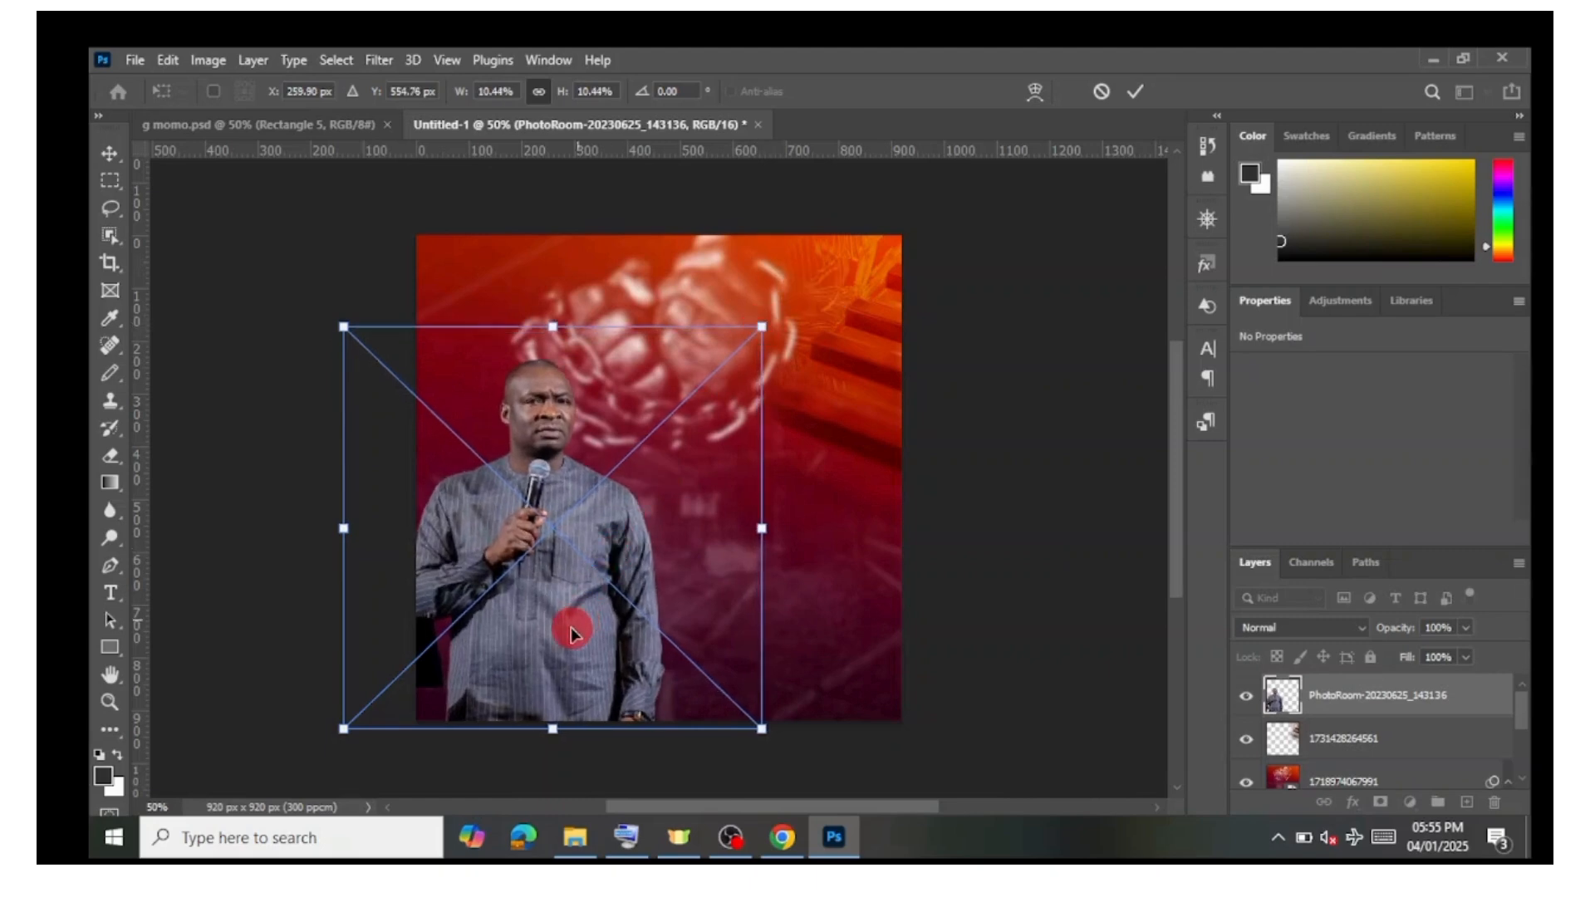
drag(571, 633, 563, 621)
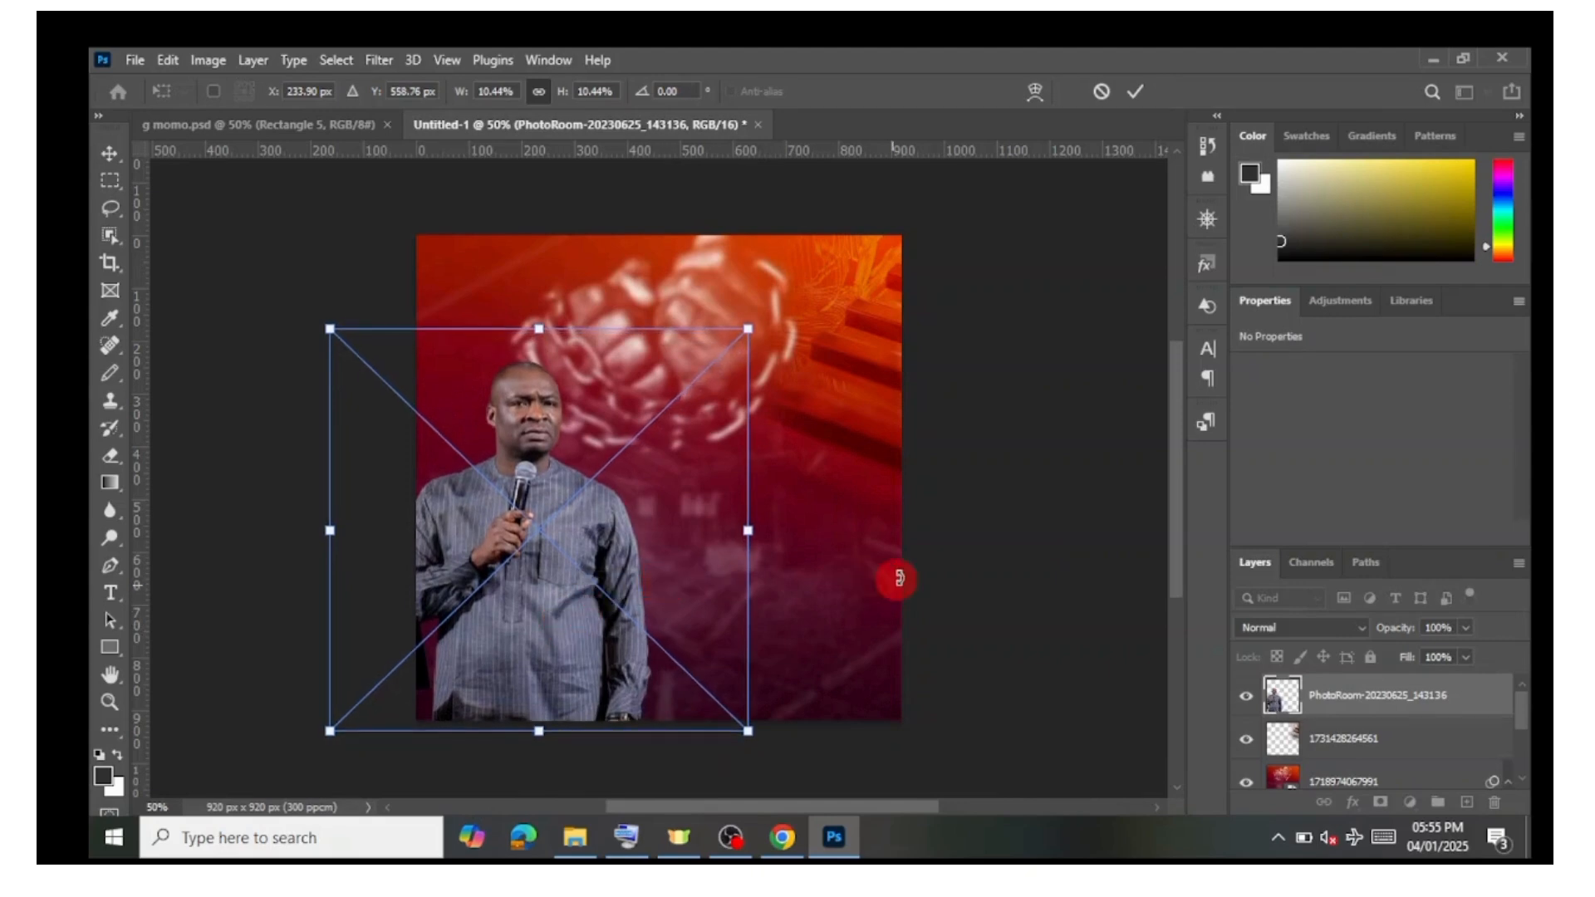
click(1136, 91)
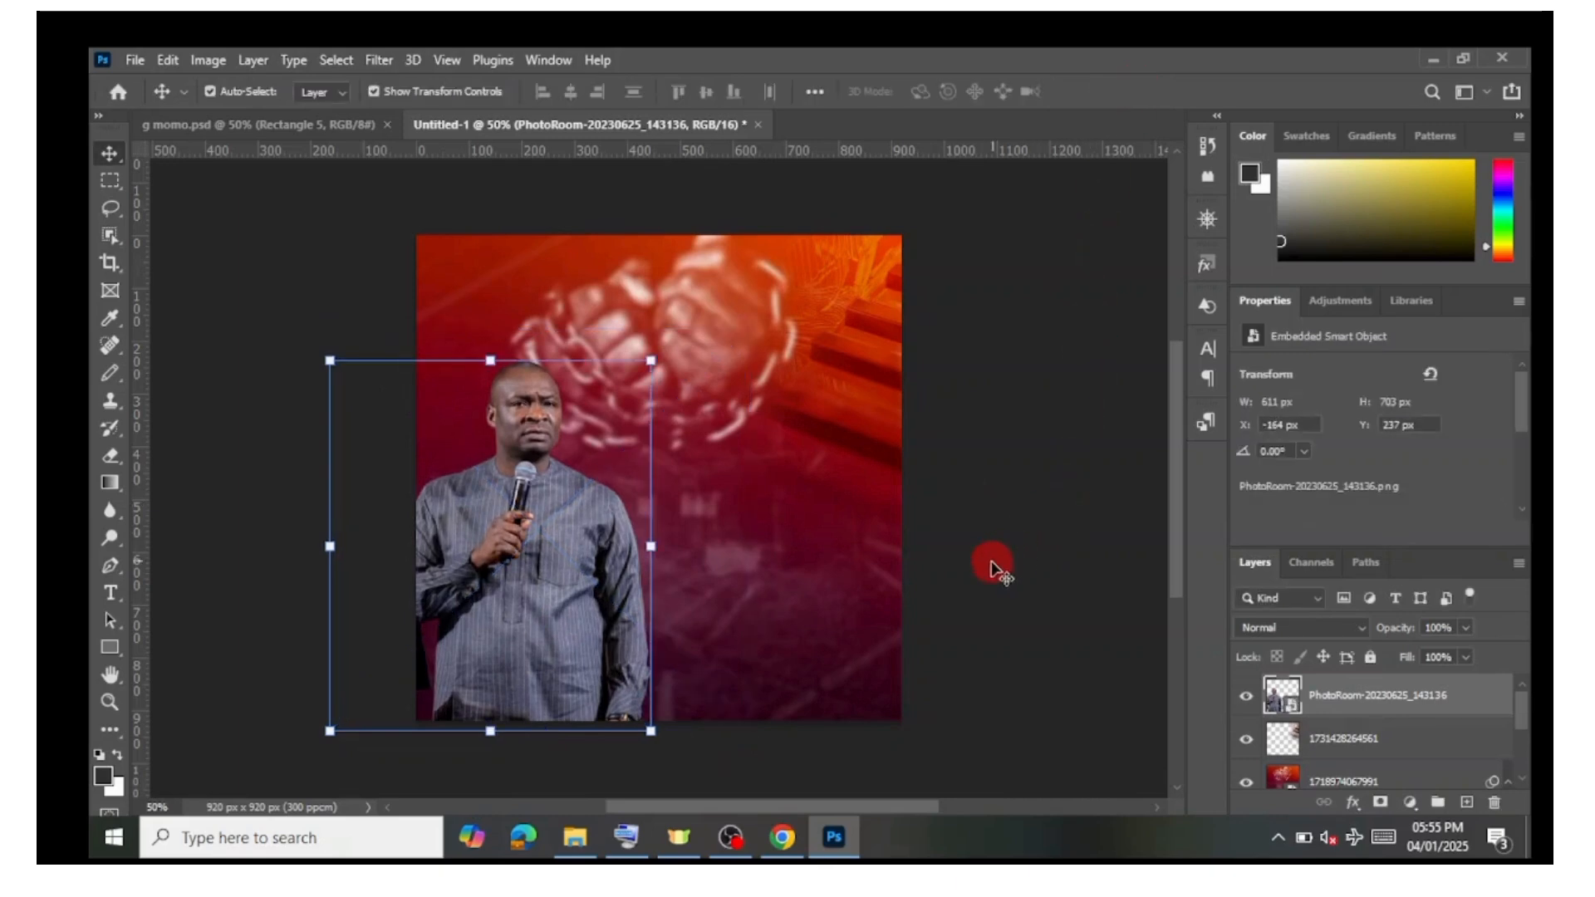
click(990, 603)
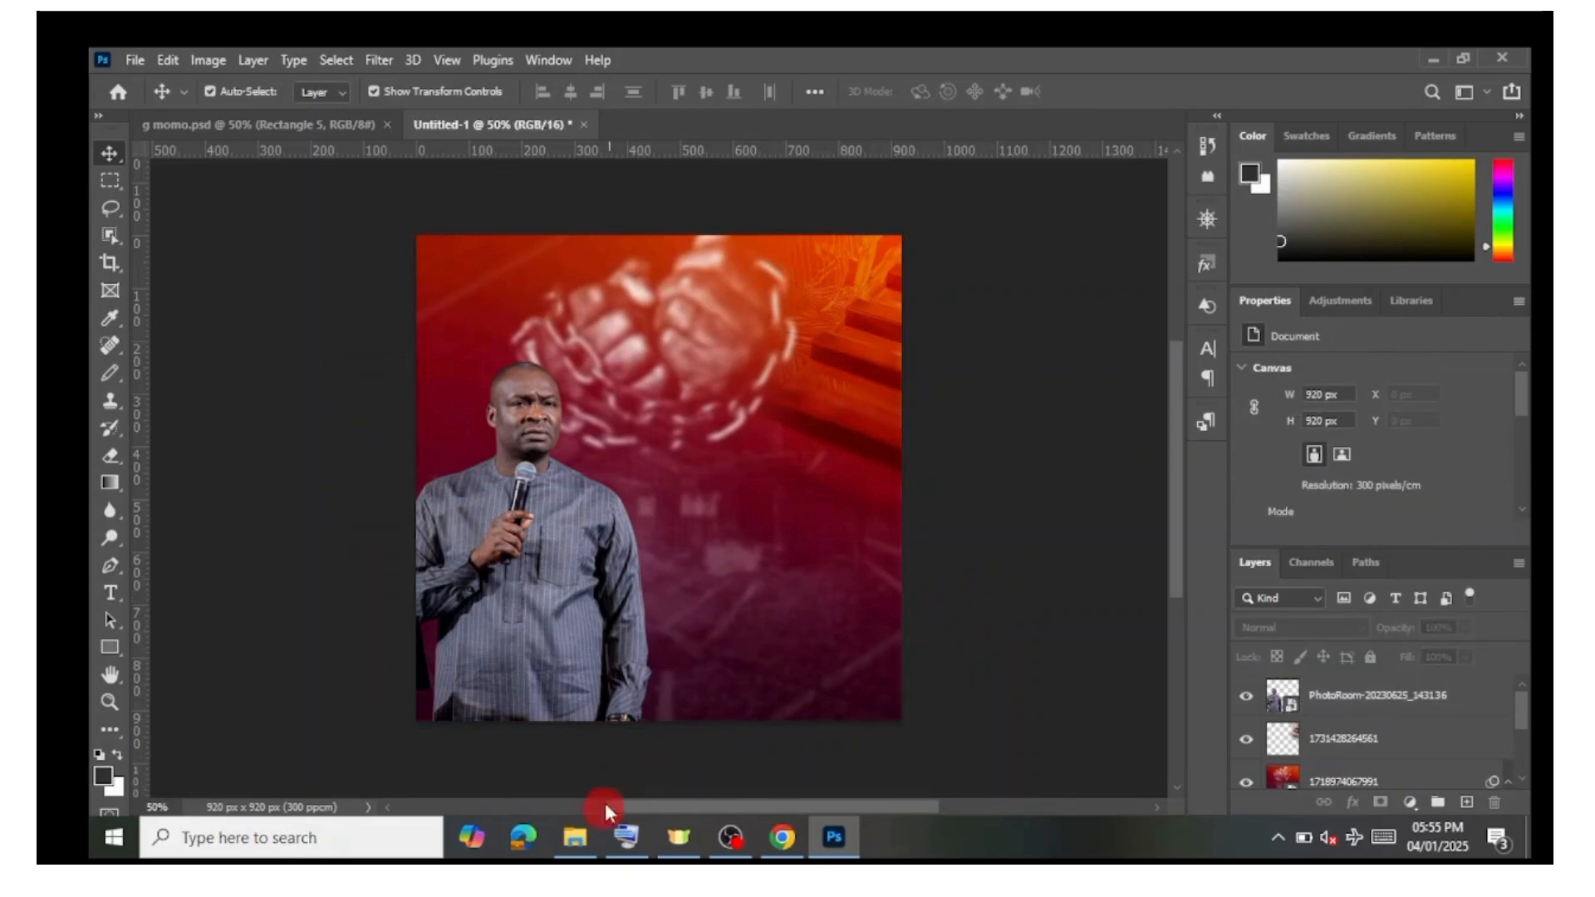
Step: Place the pngwing.com (16) book image, enlarge it across the canvas bottom and rotate it about 10.72°
click(593, 842)
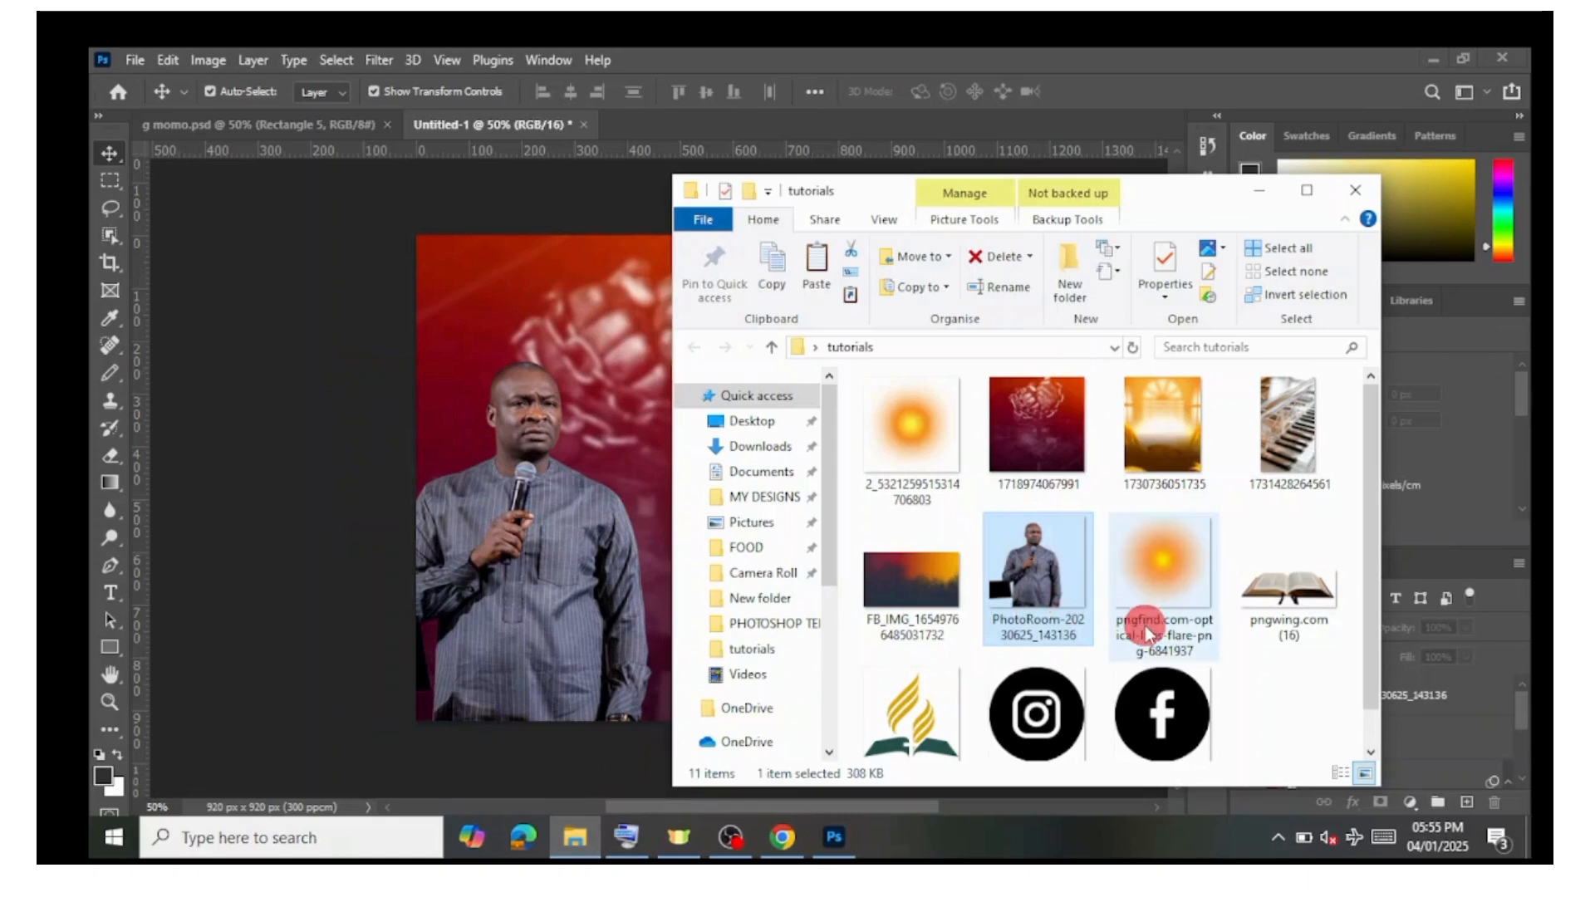
scroll(1143, 645, down, 1)
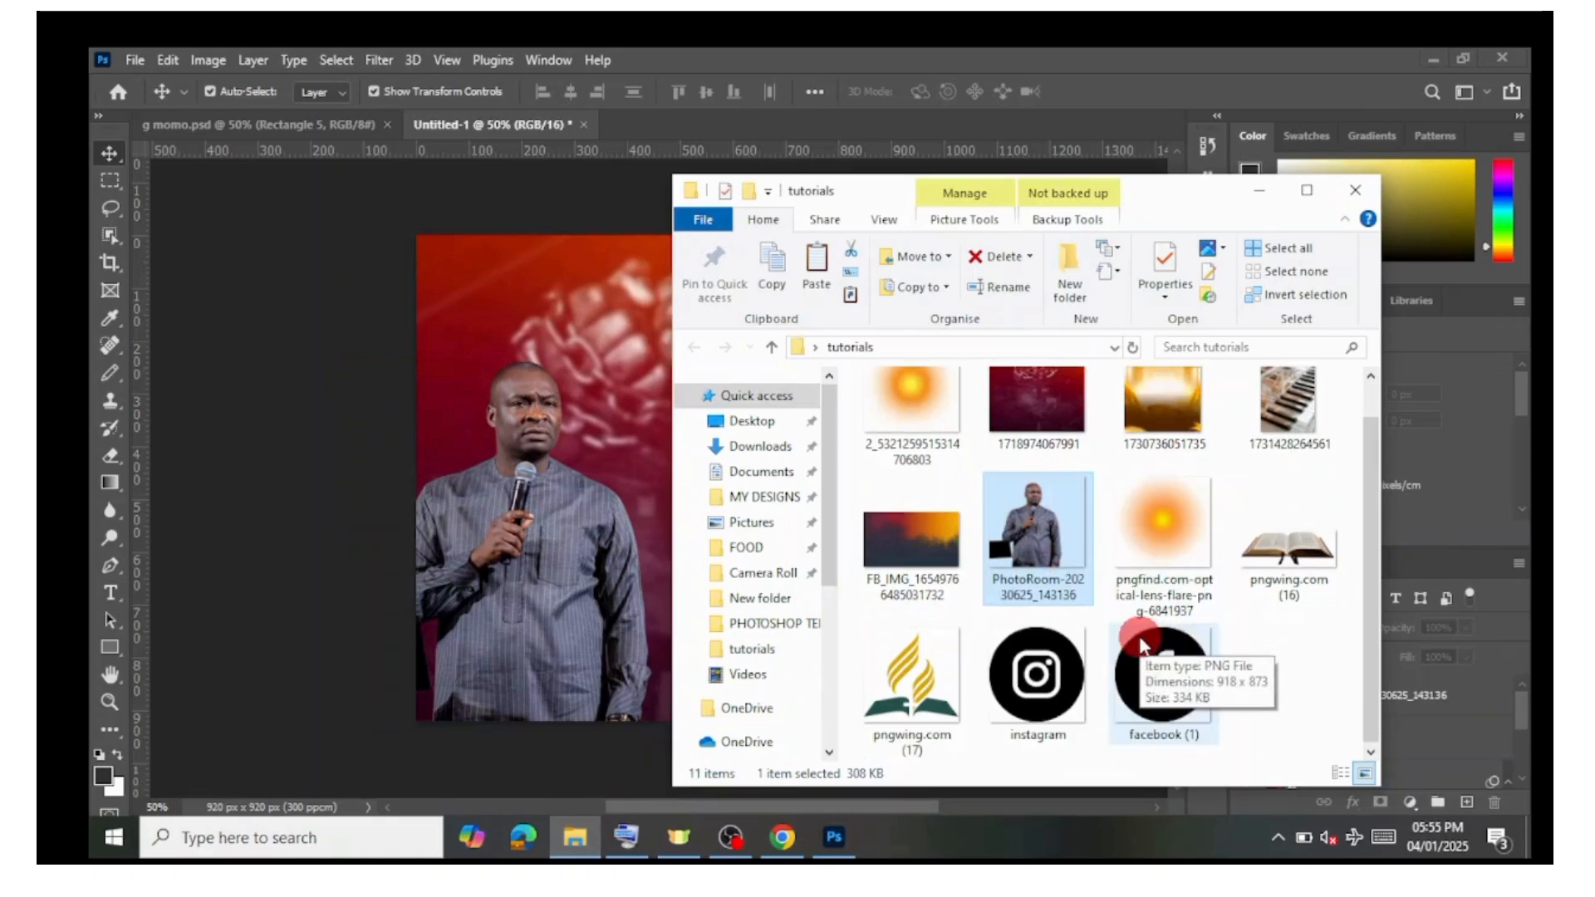
click(1295, 562)
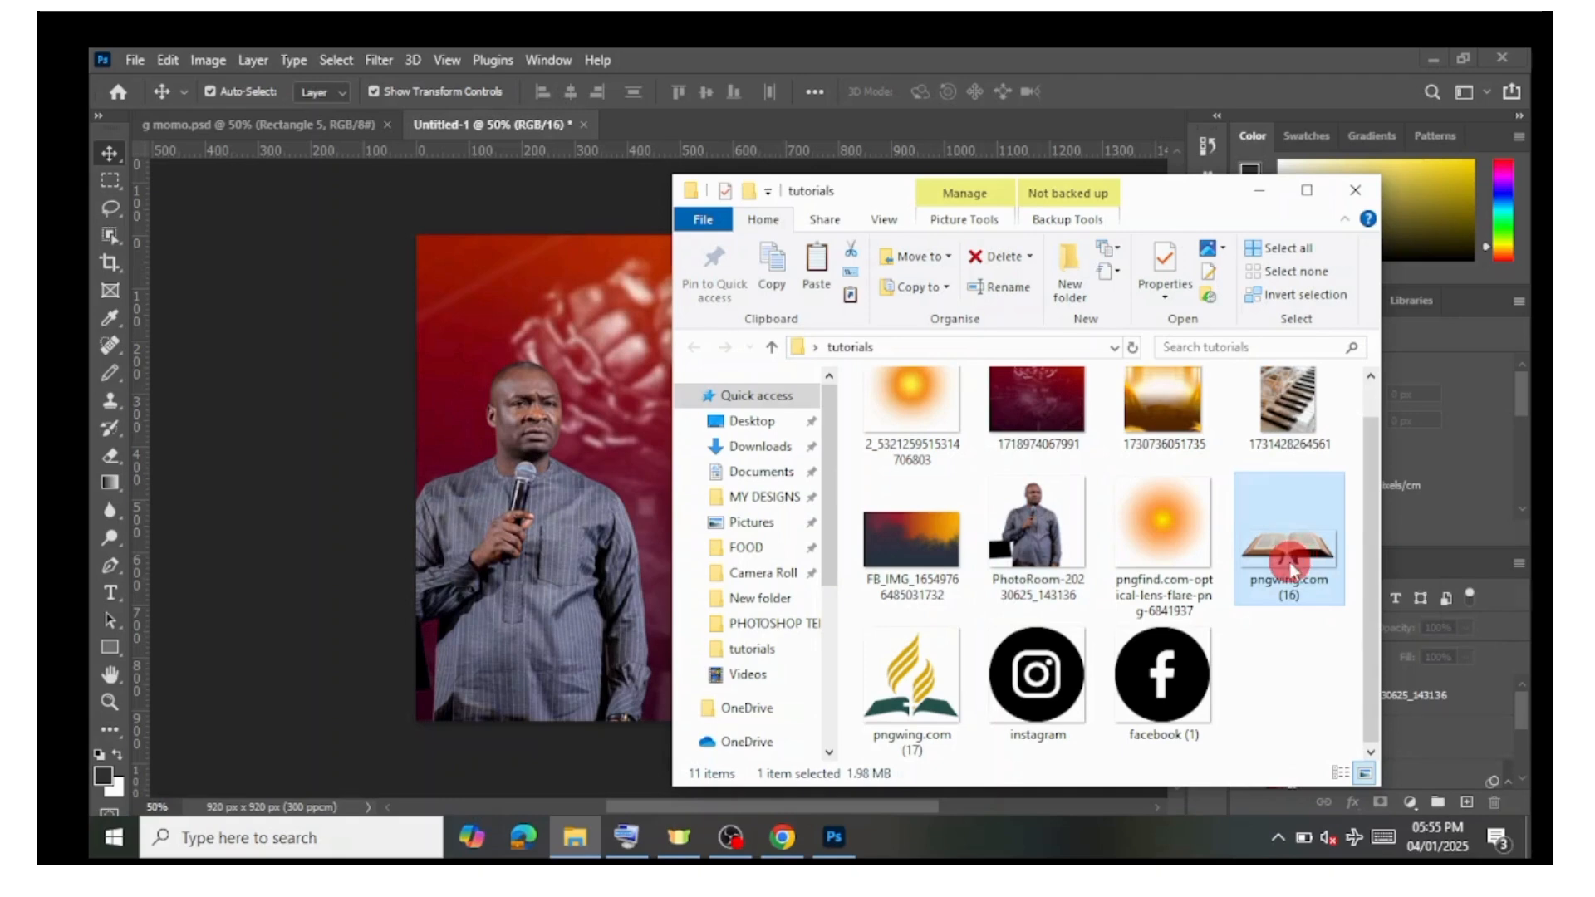
drag(1291, 571, 582, 607)
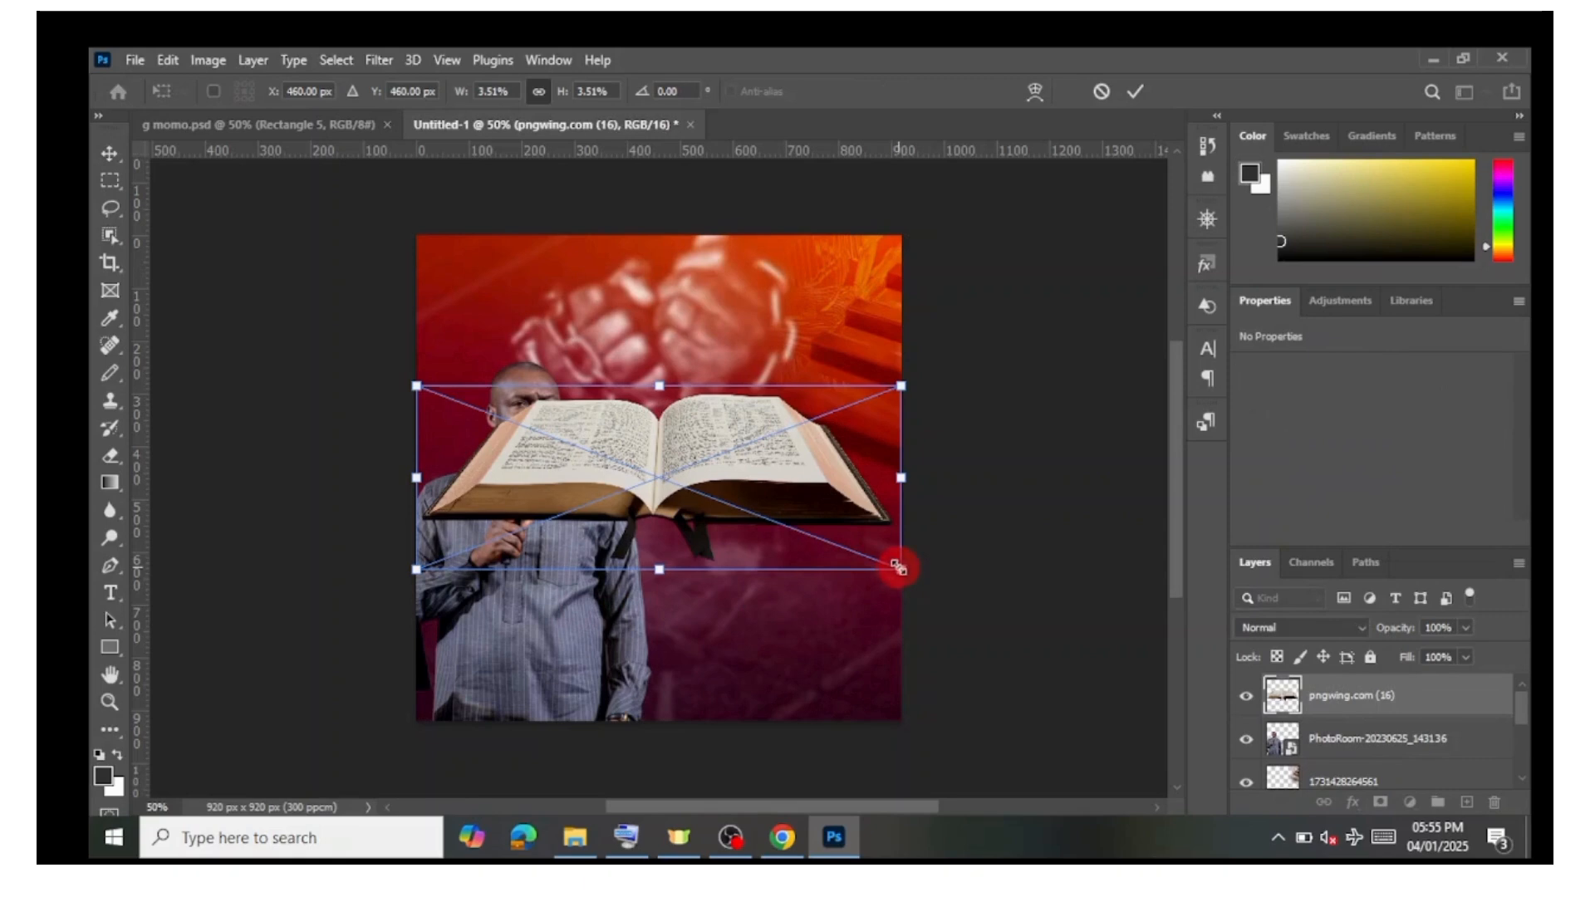
drag(898, 568, 1022, 645)
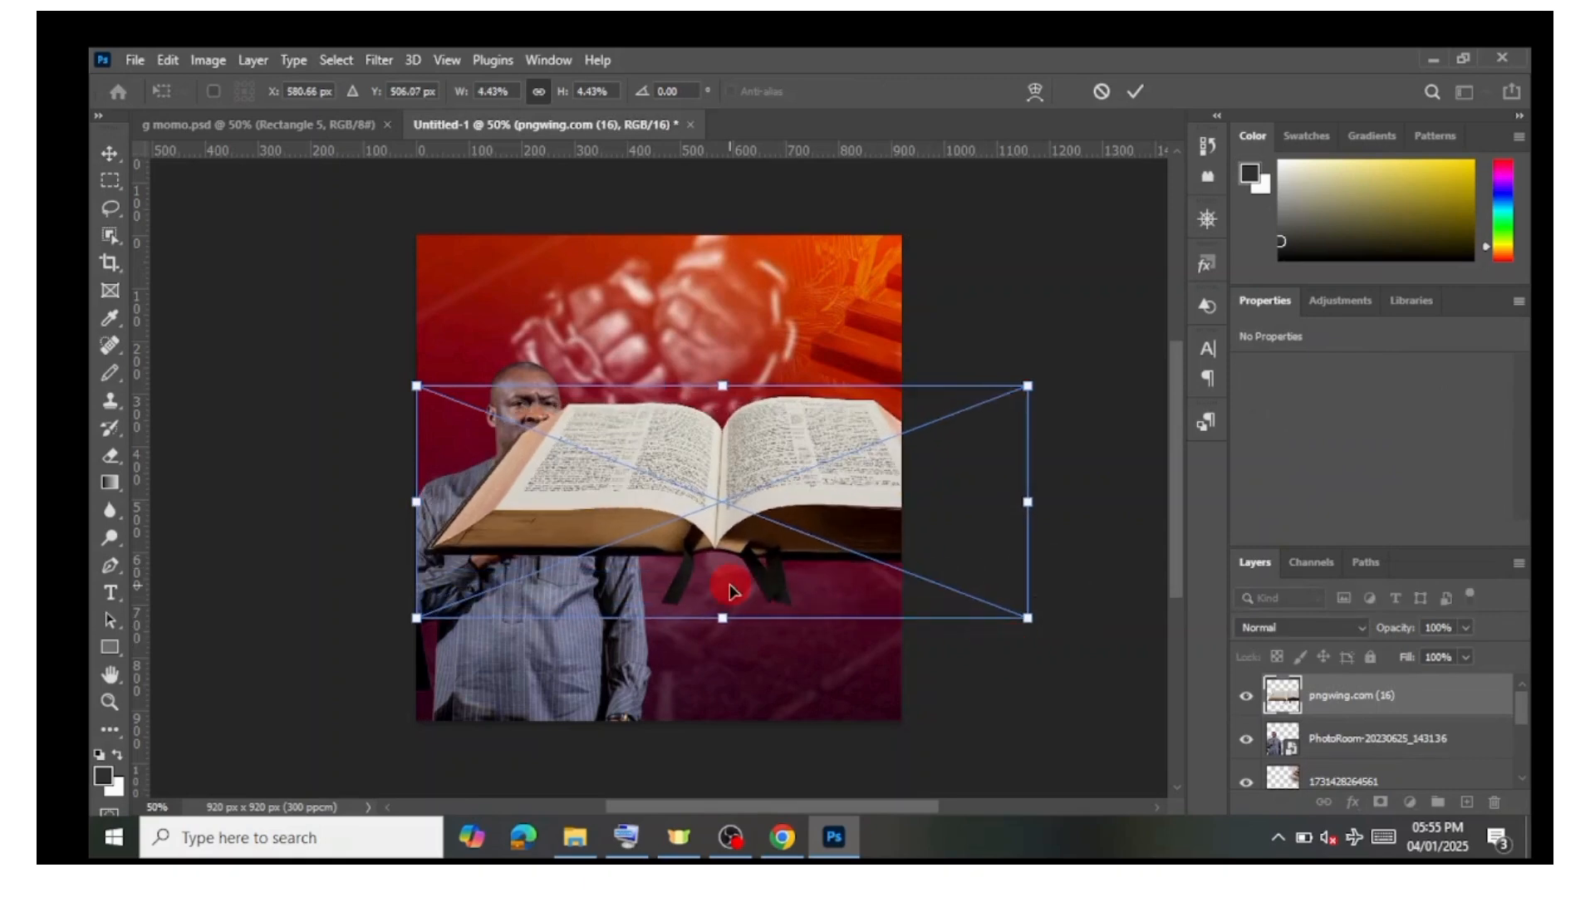
drag(734, 536, 535, 775)
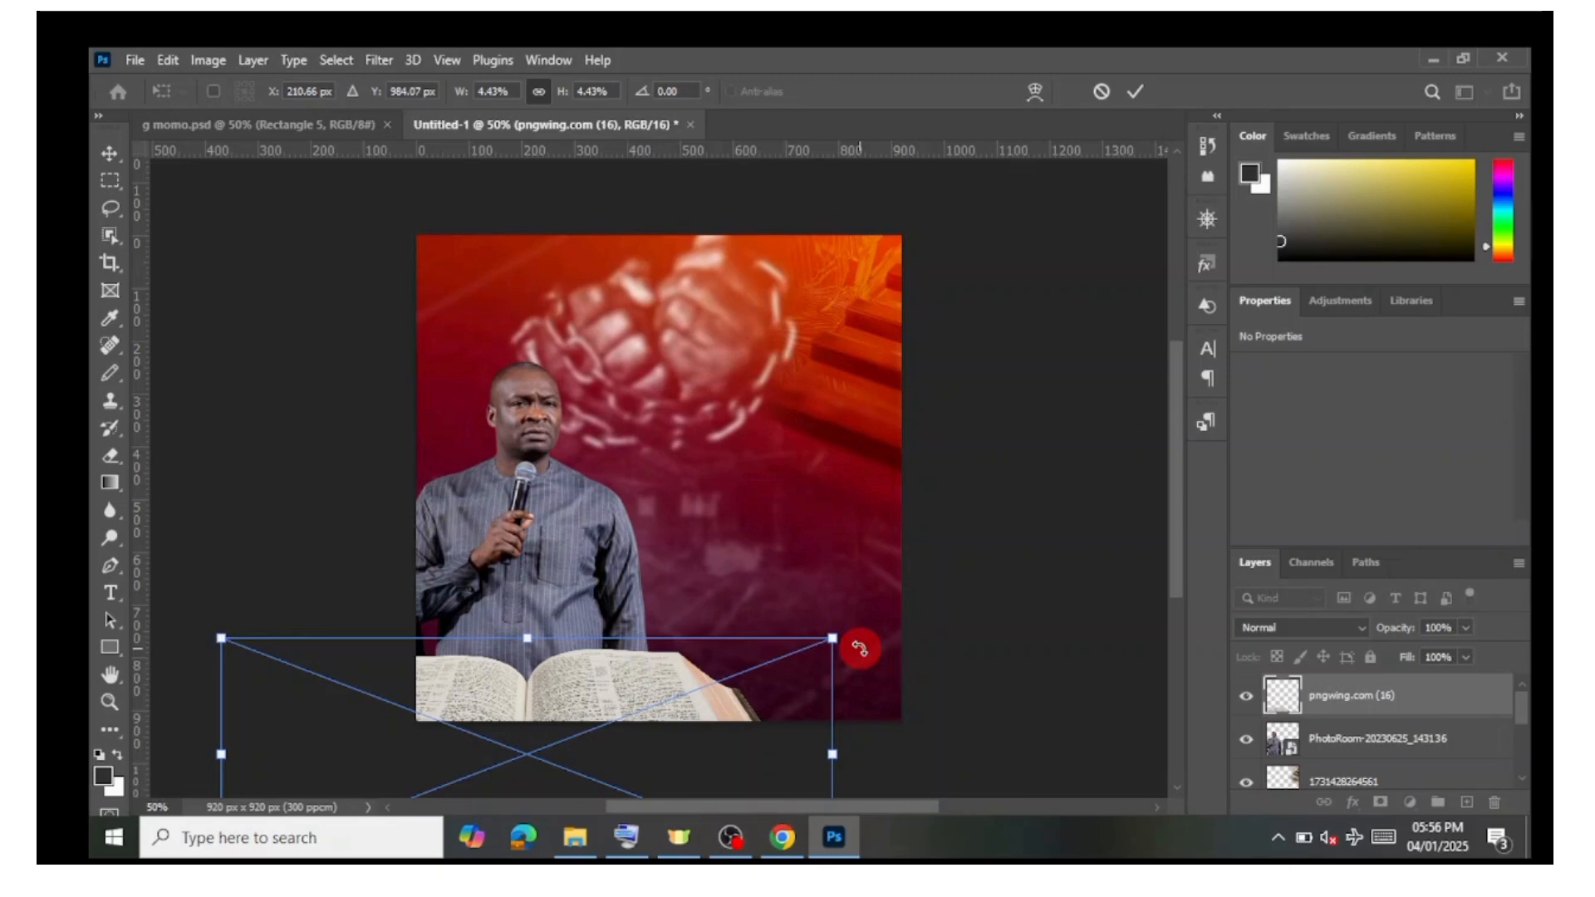
drag(860, 648, 855, 648)
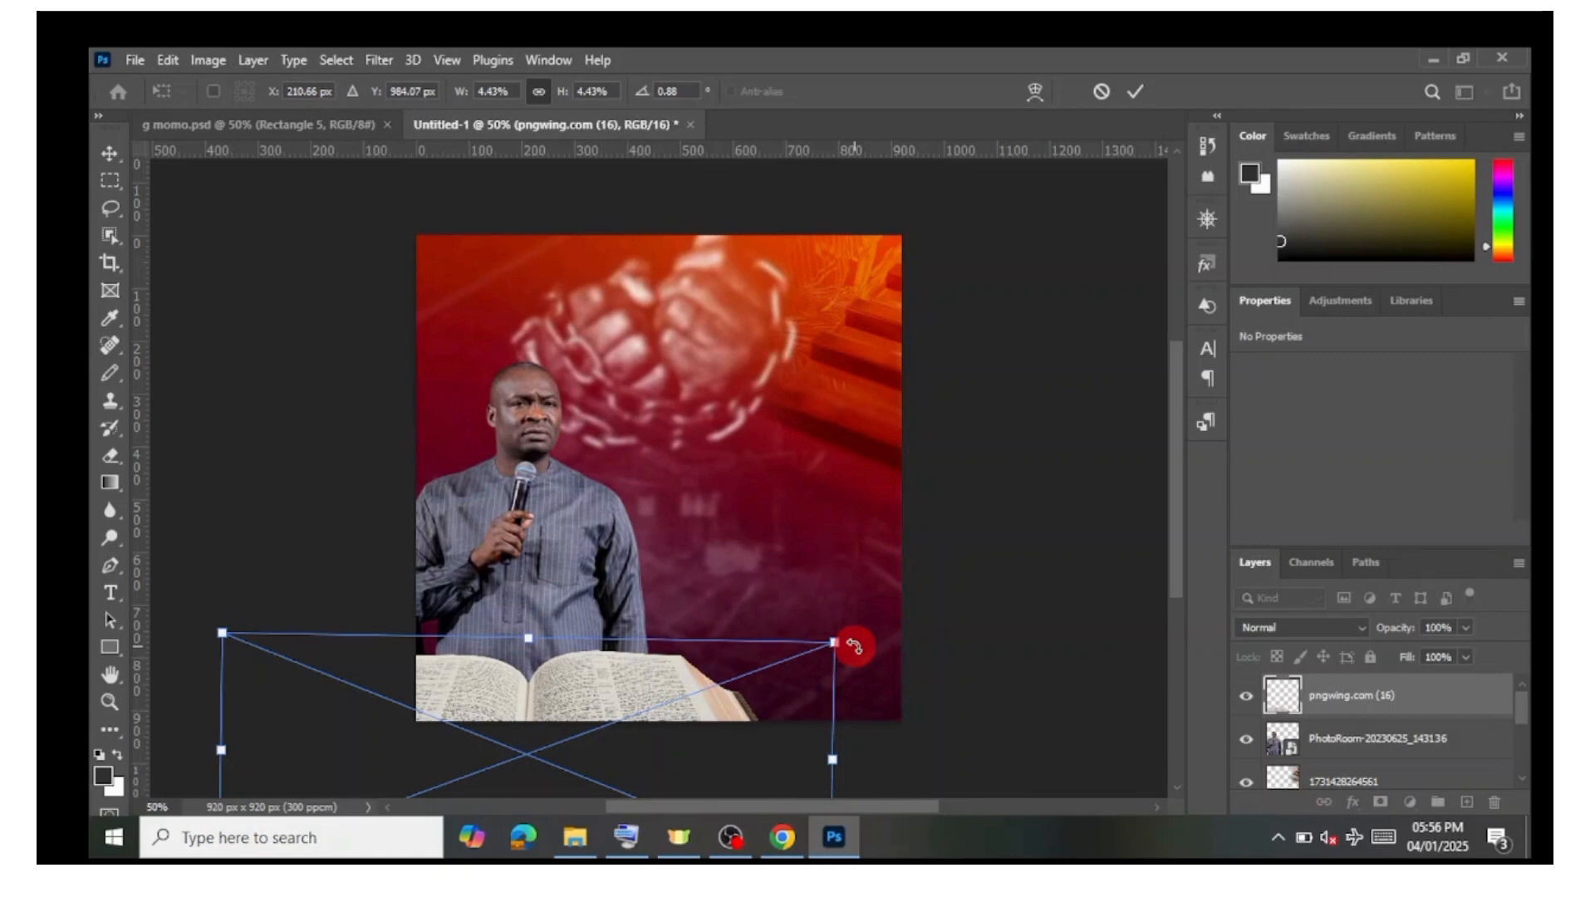
drag(855, 649, 869, 704)
drag(576, 686, 544, 673)
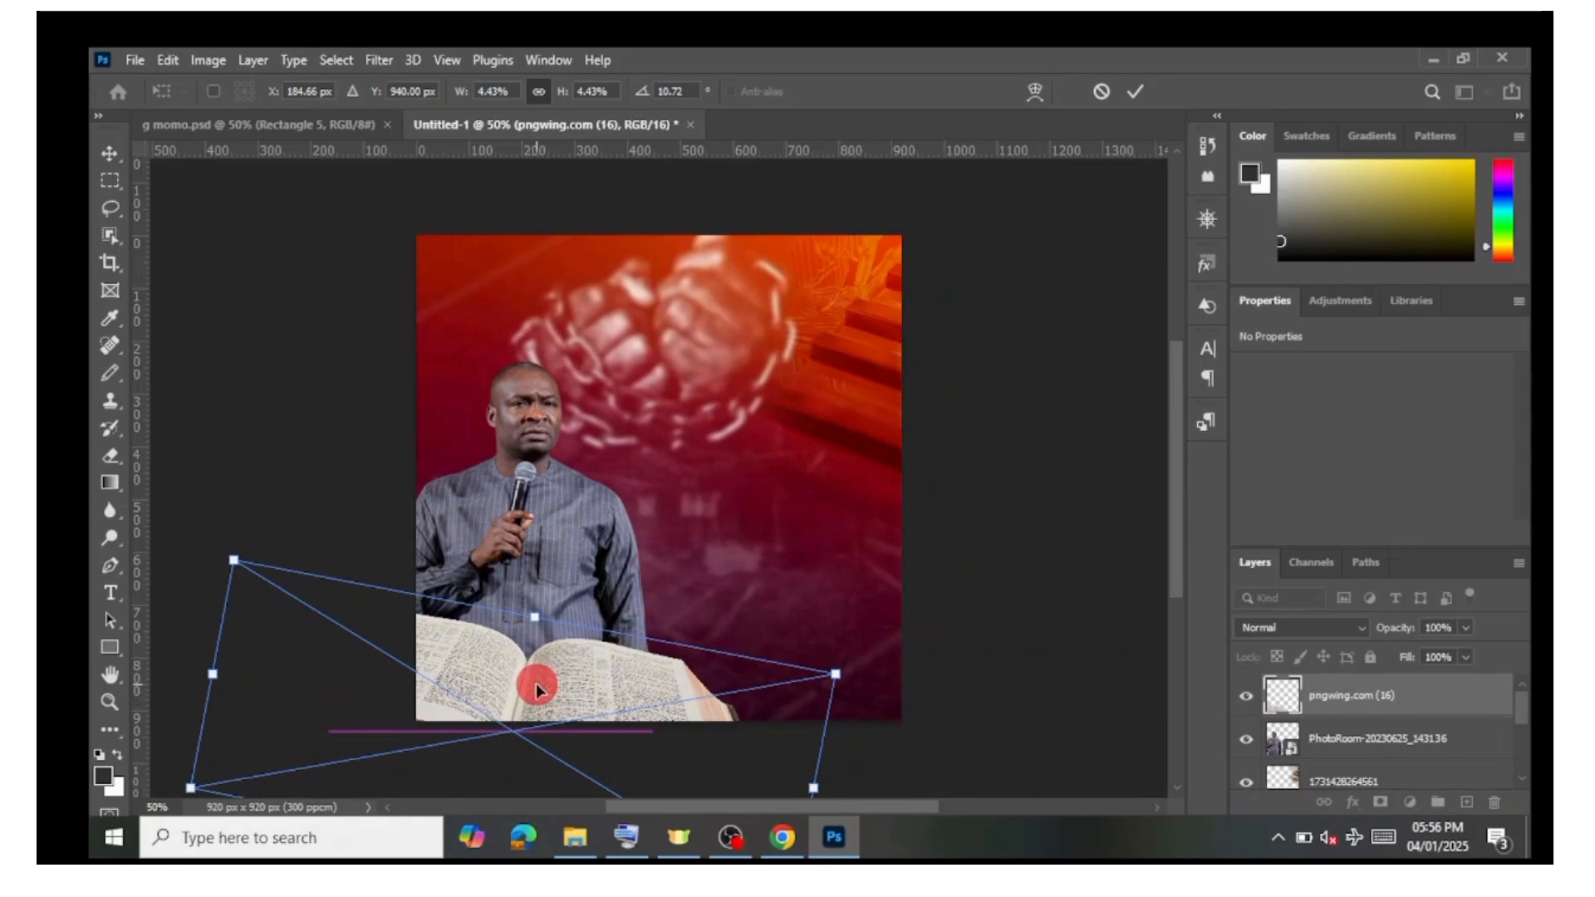
click(1147, 89)
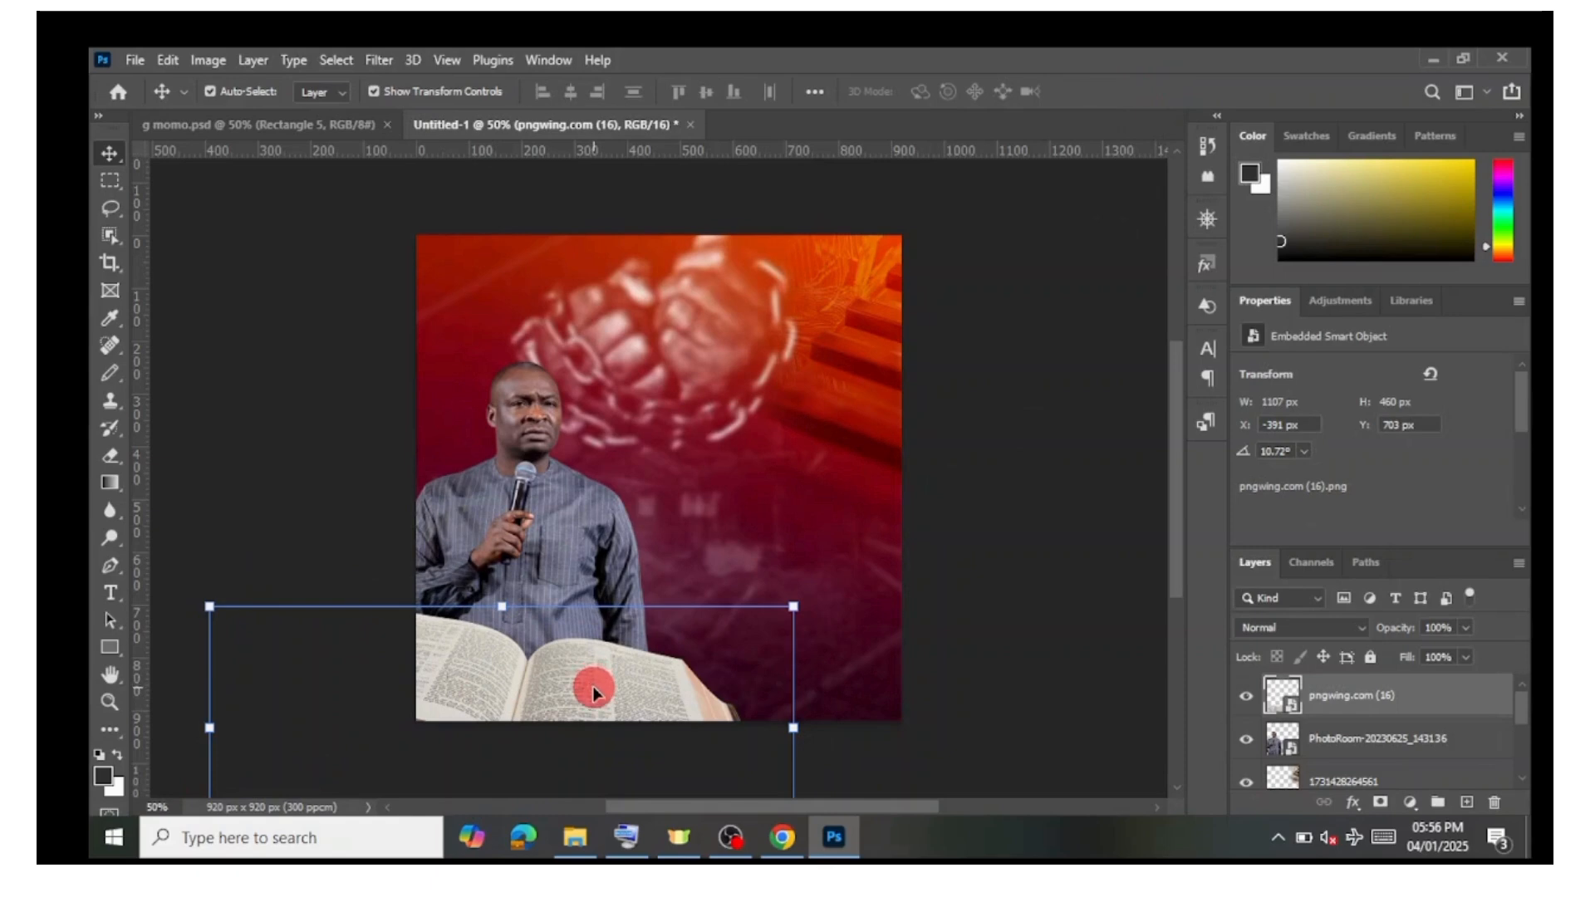
Step: Apply a Gaussian Blur with a radius of 1.5 pixels to the book image and nudge it down and left
click(380, 61)
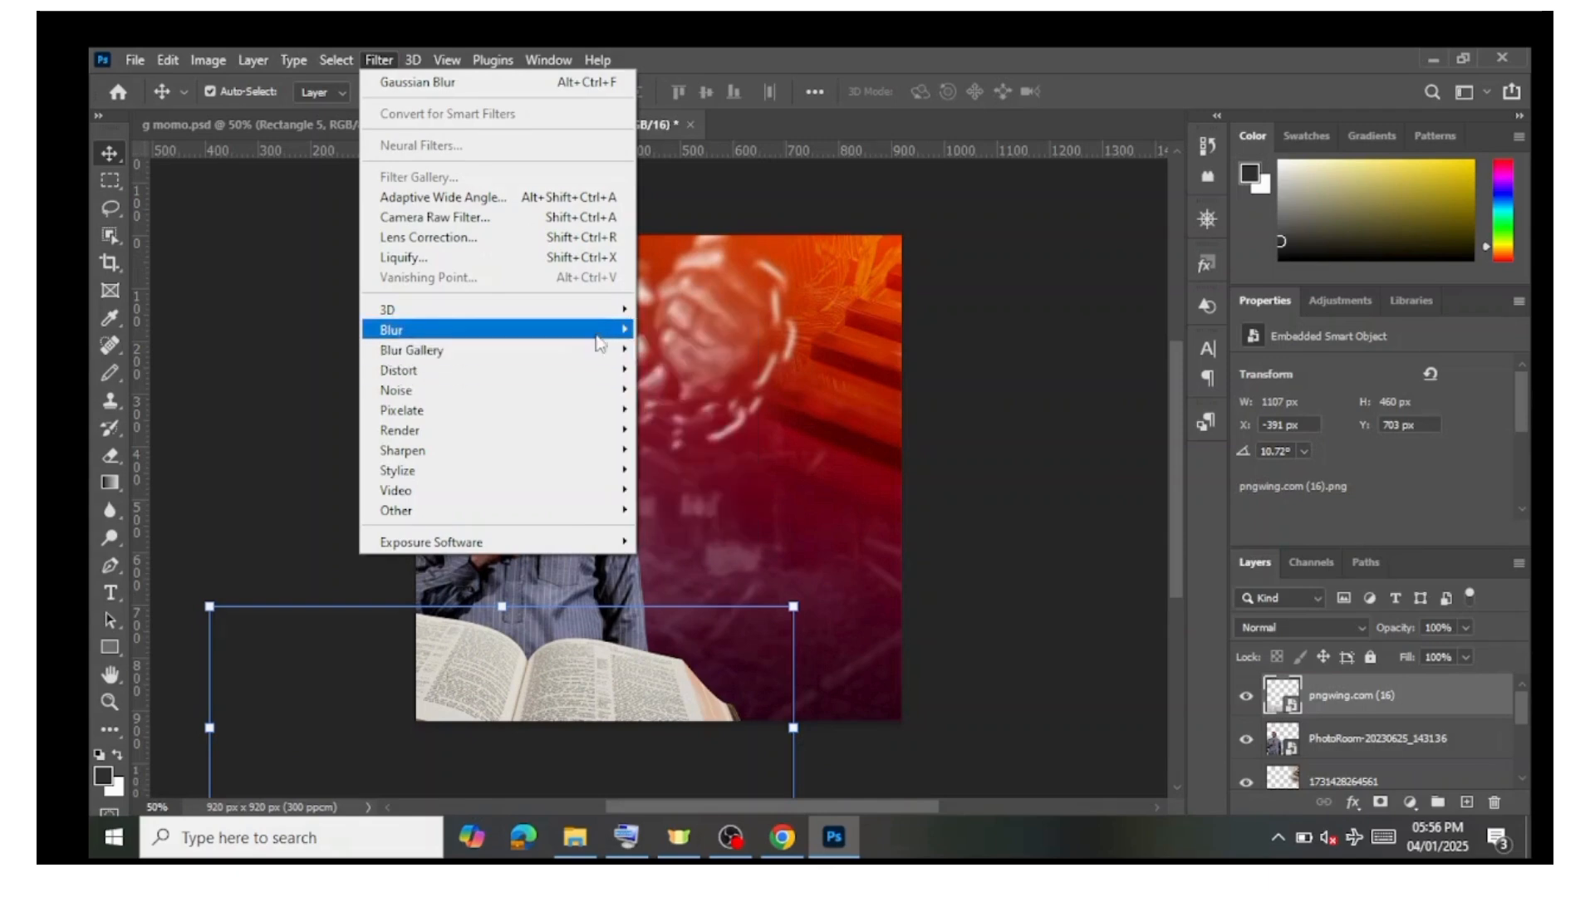
mouse_move(599, 337)
click(688, 409)
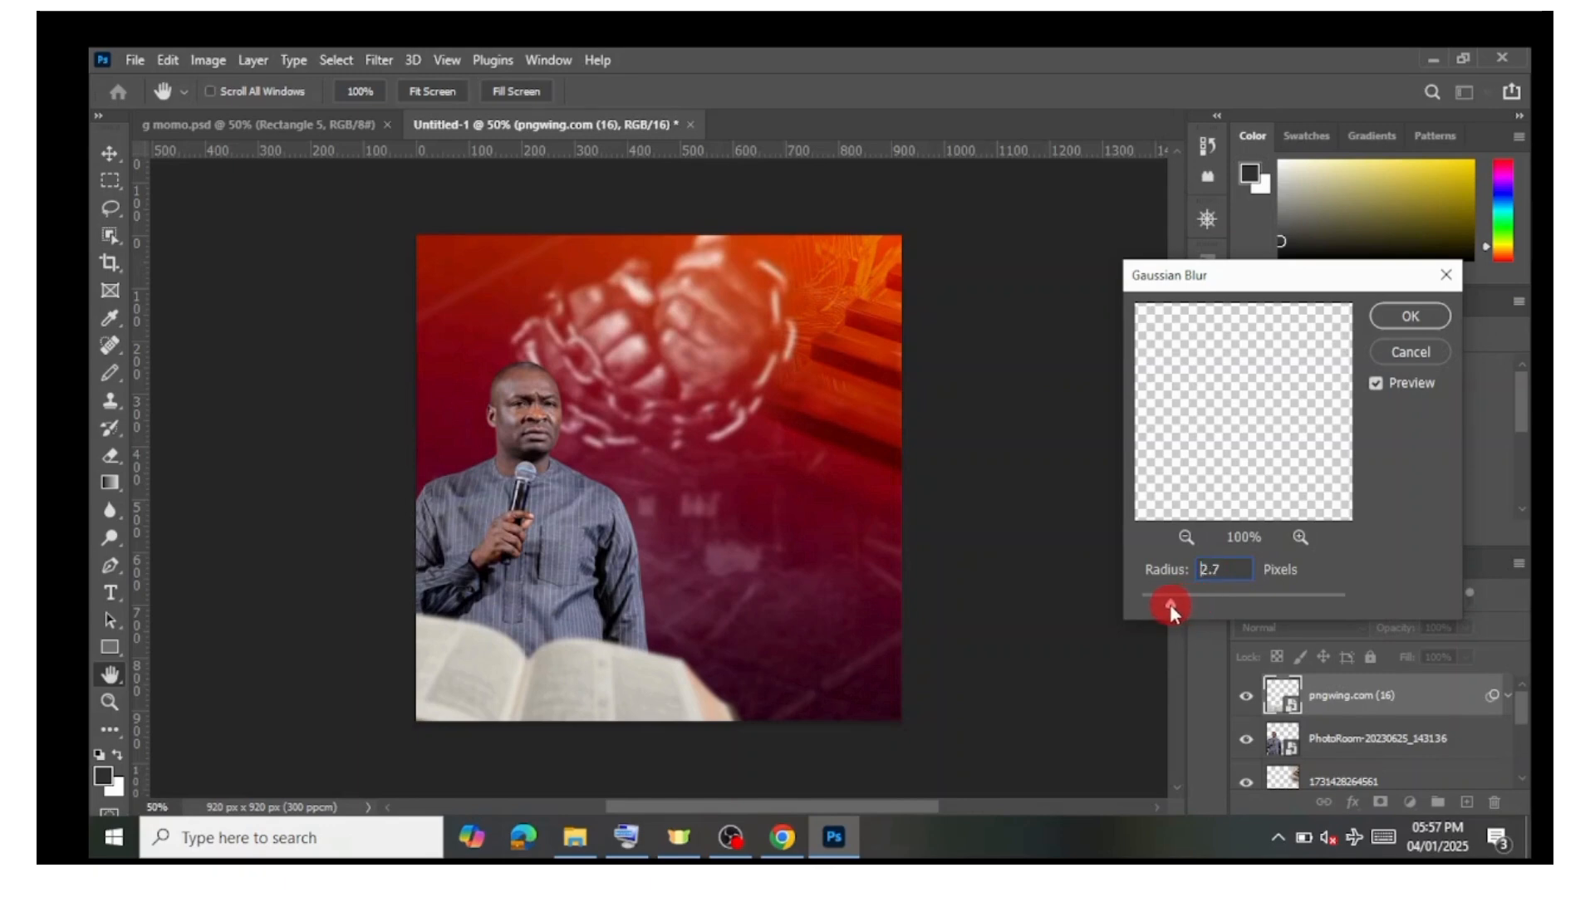
drag(1170, 604, 1168, 605)
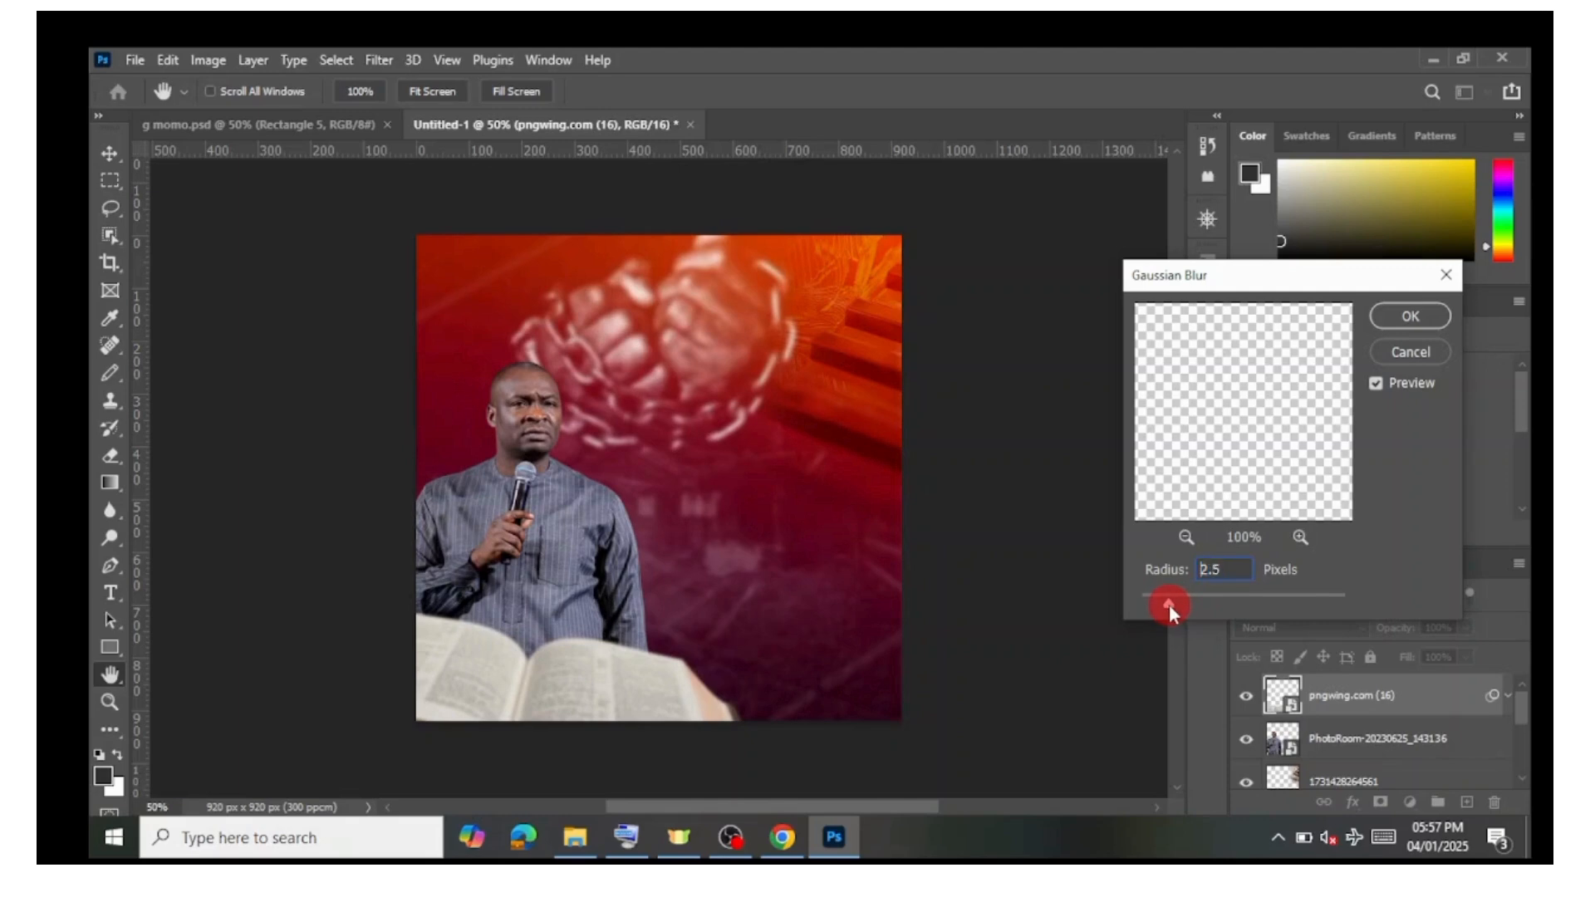
drag(1164, 605, 1158, 605)
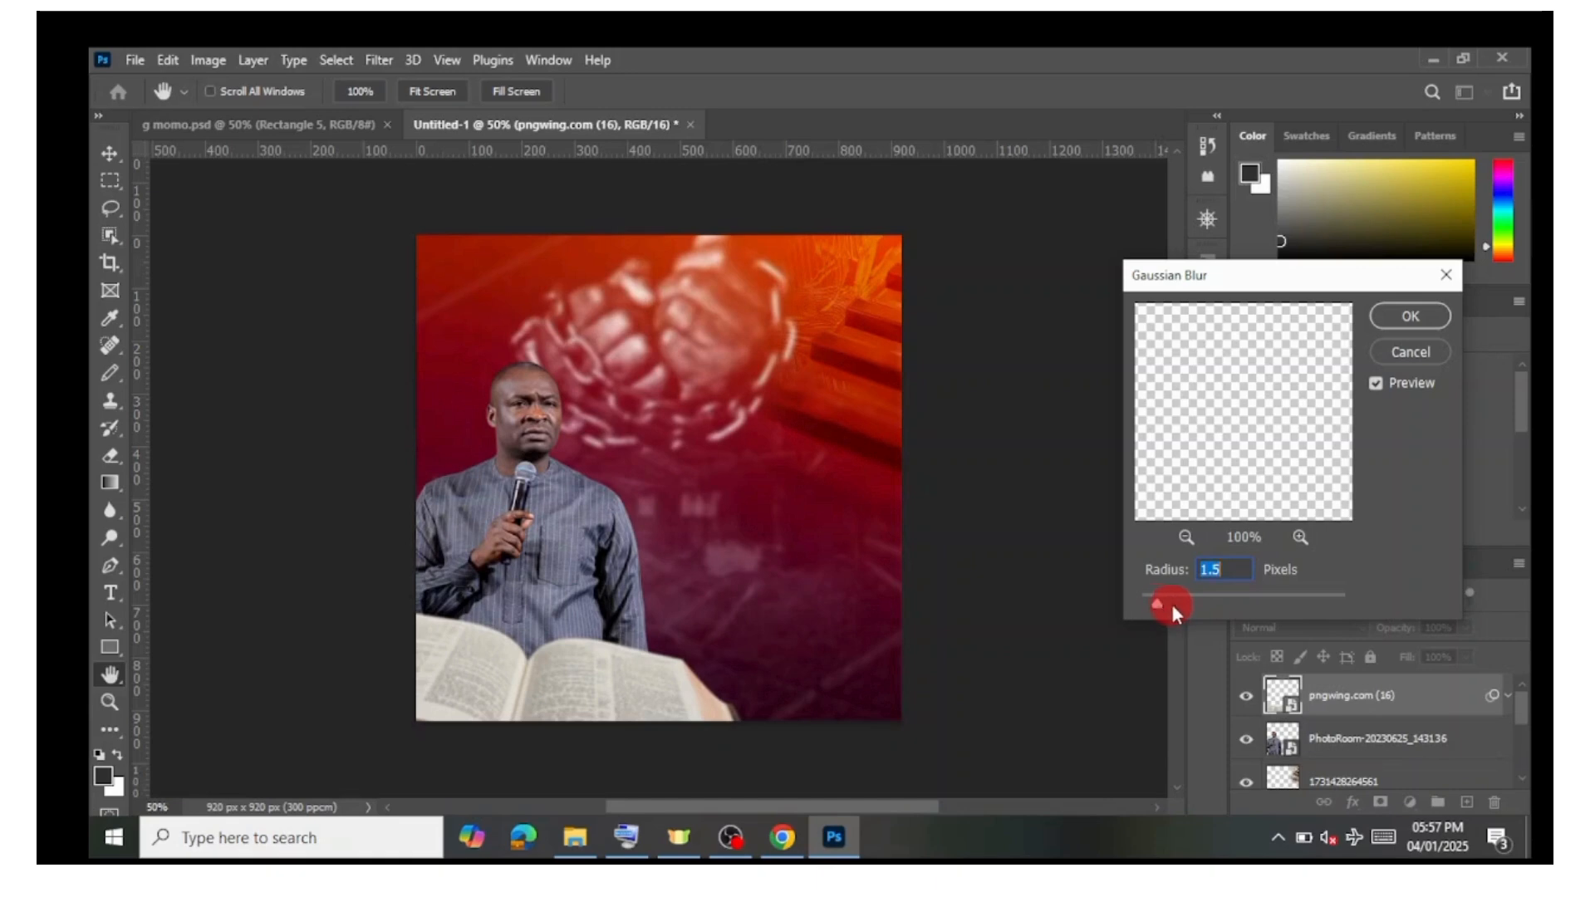
click(1393, 359)
click(1400, 325)
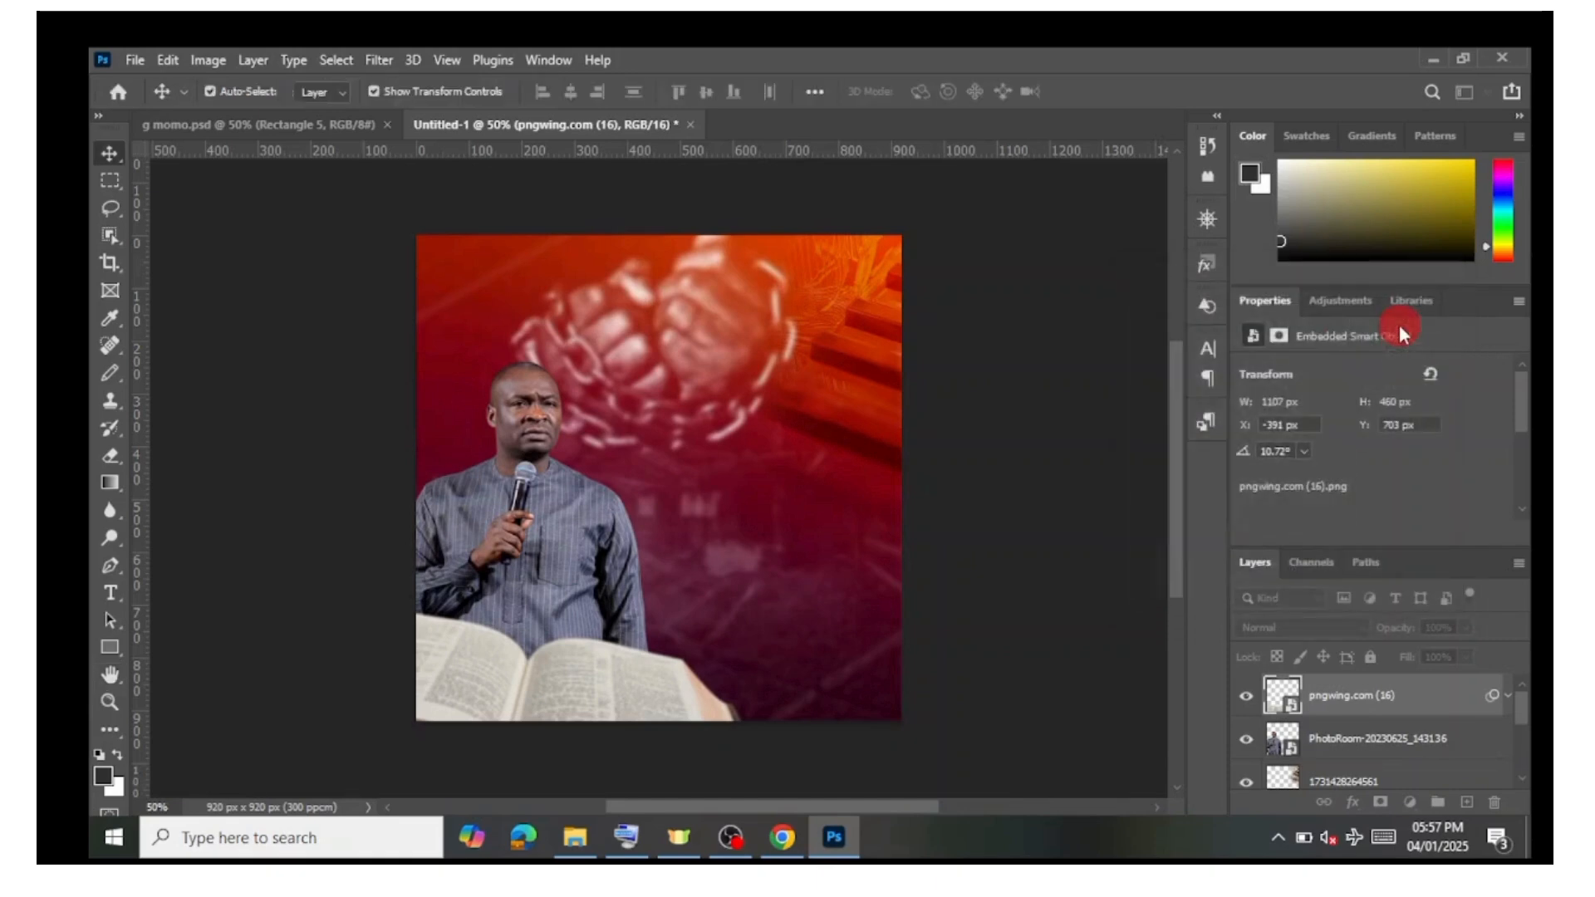
drag(561, 669, 510, 693)
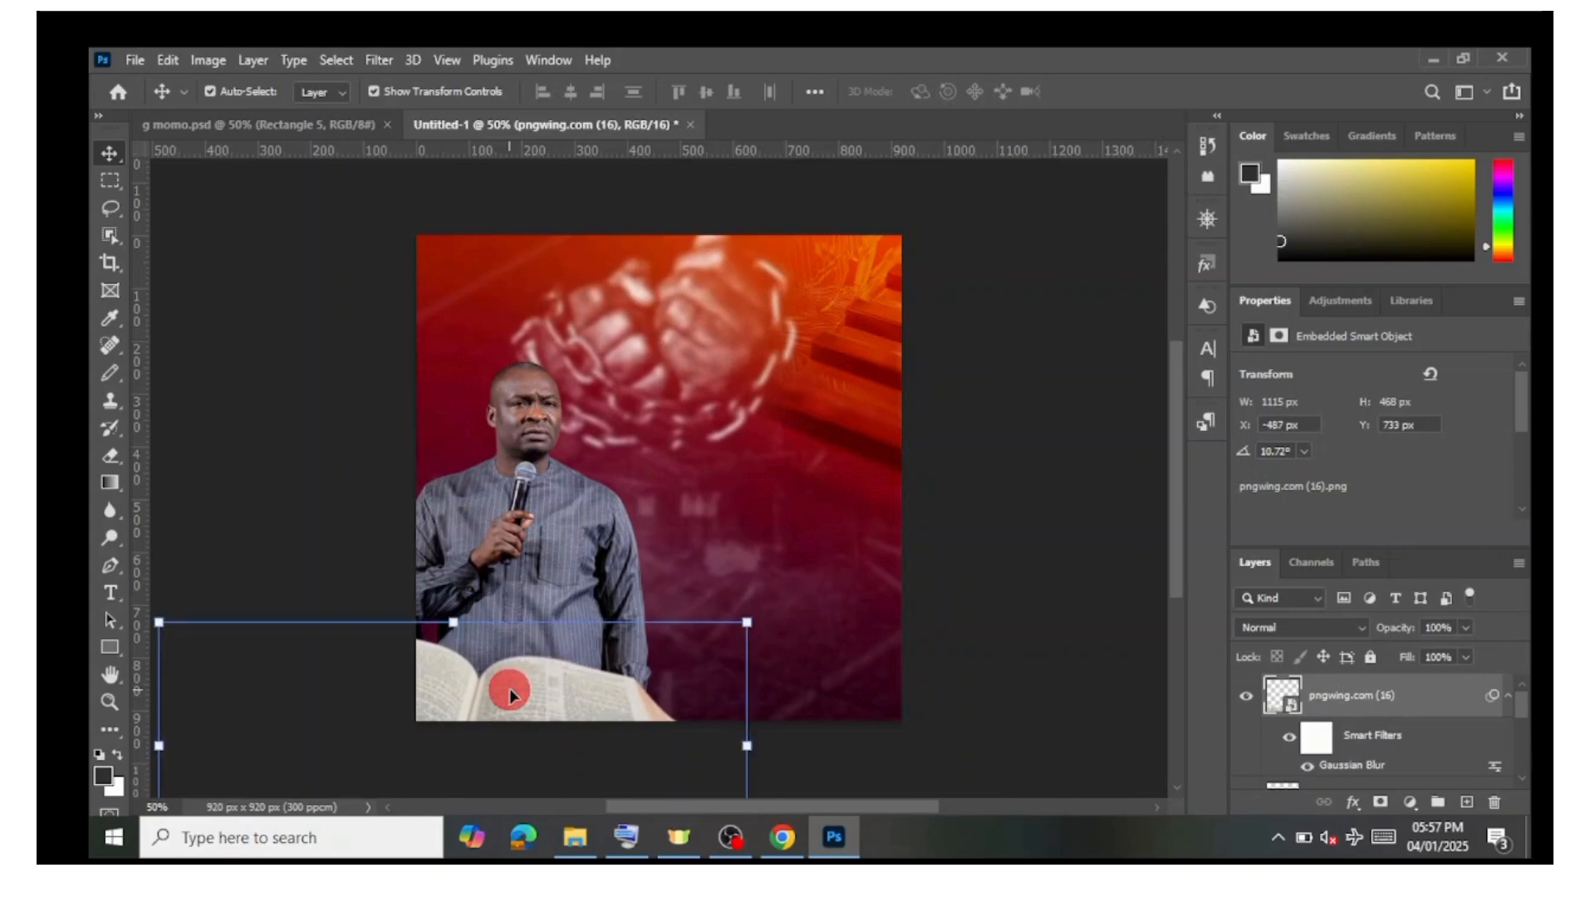
click(1004, 575)
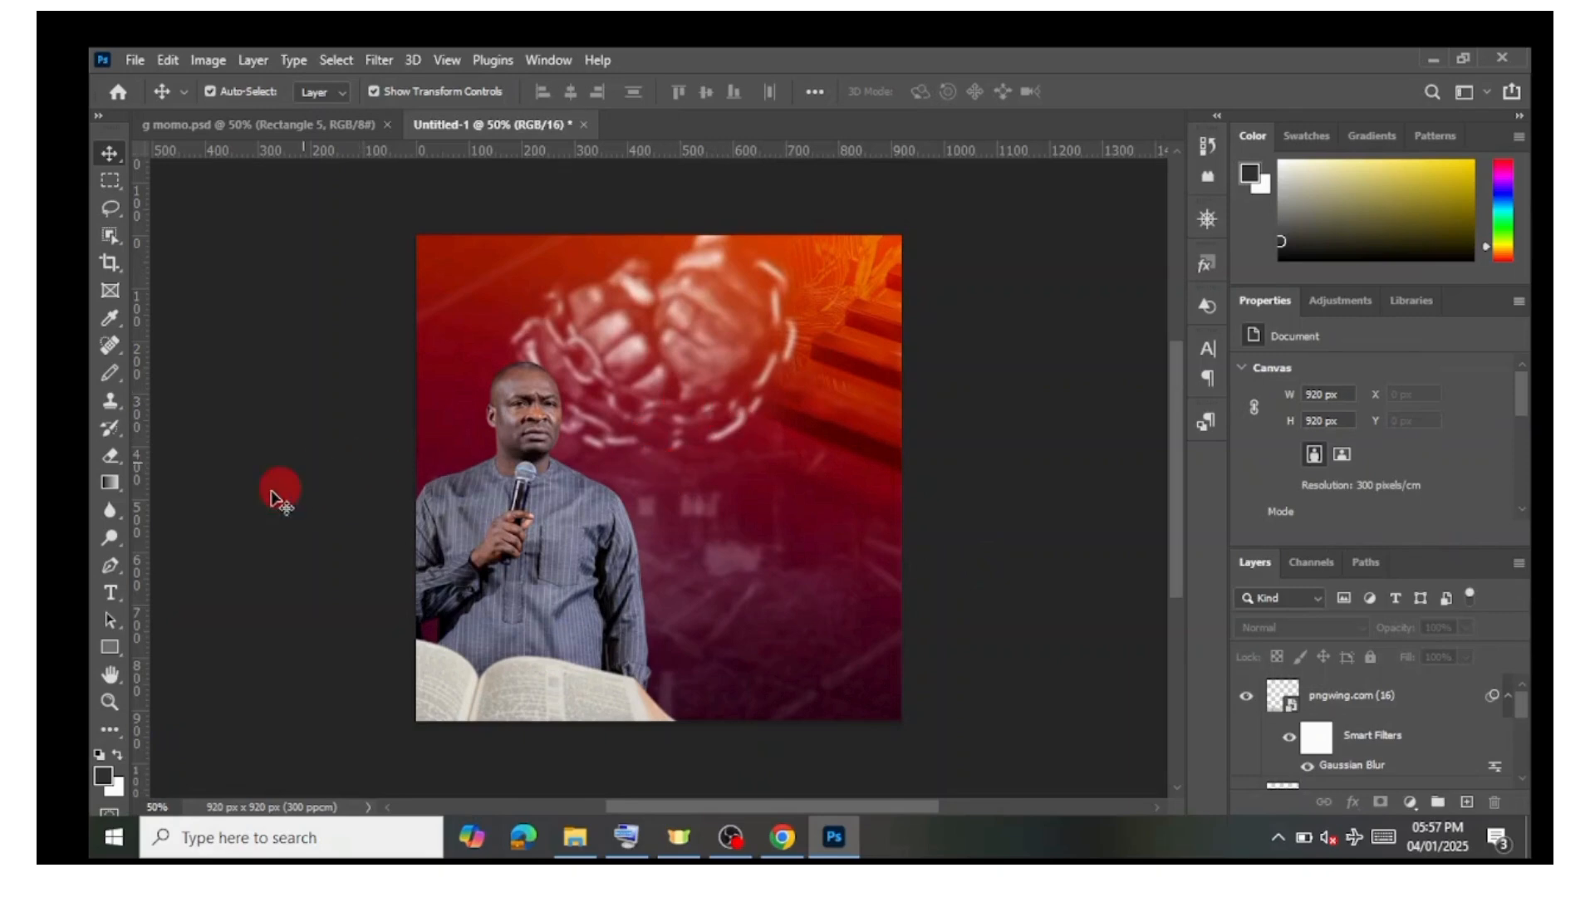
Step: Start a Bebas text layer at the canvas centre with the Type tool and set its text colour to white
click(110, 598)
click(141, 593)
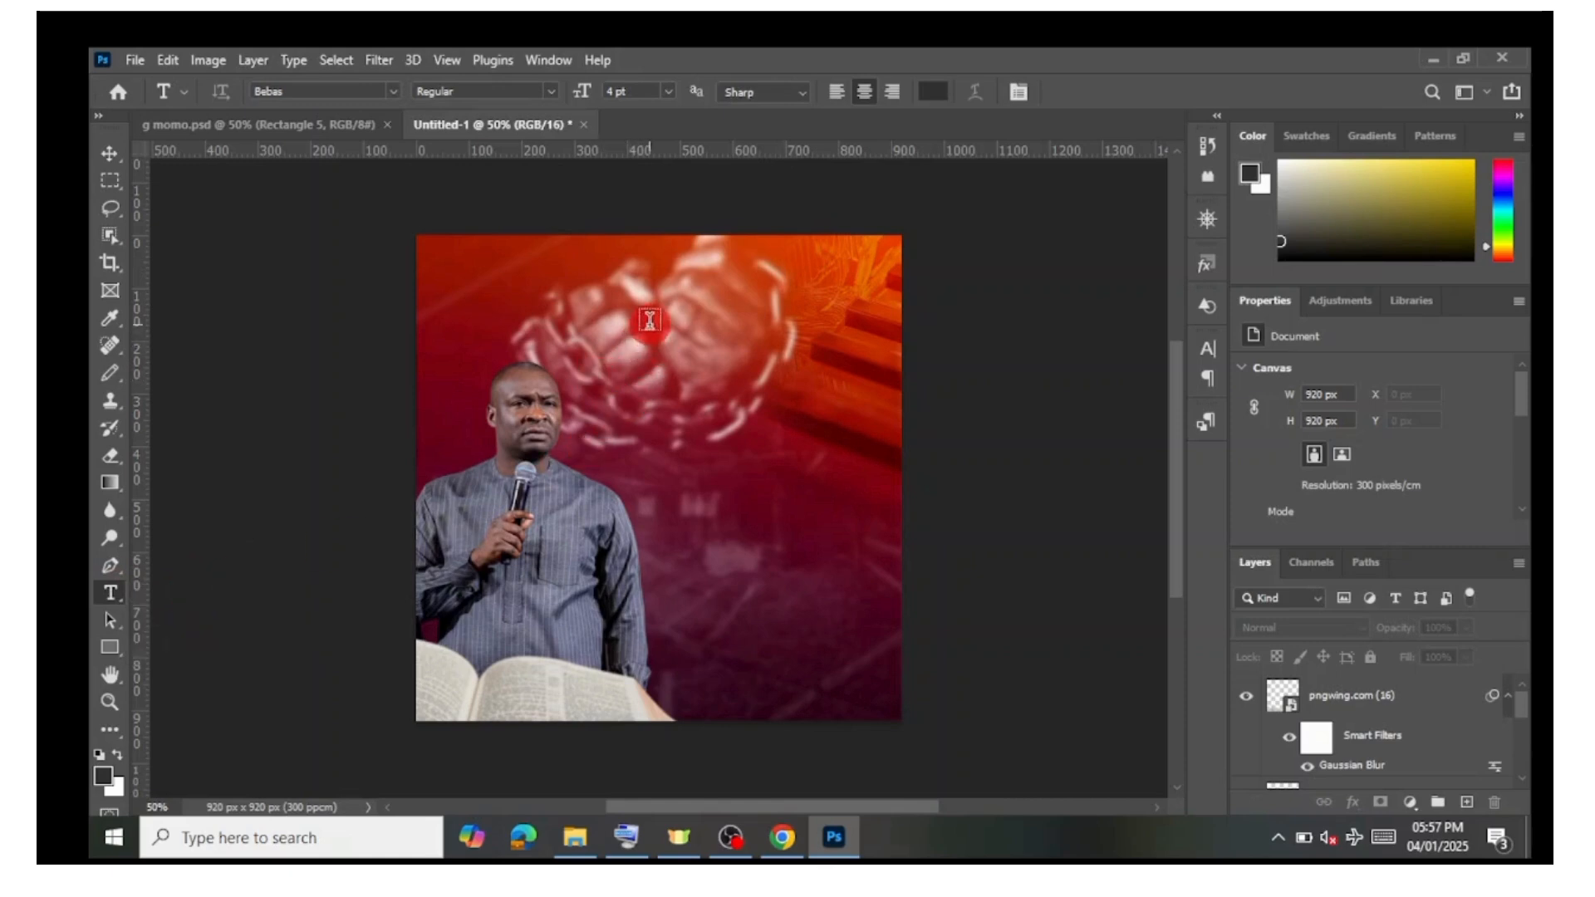
click(696, 414)
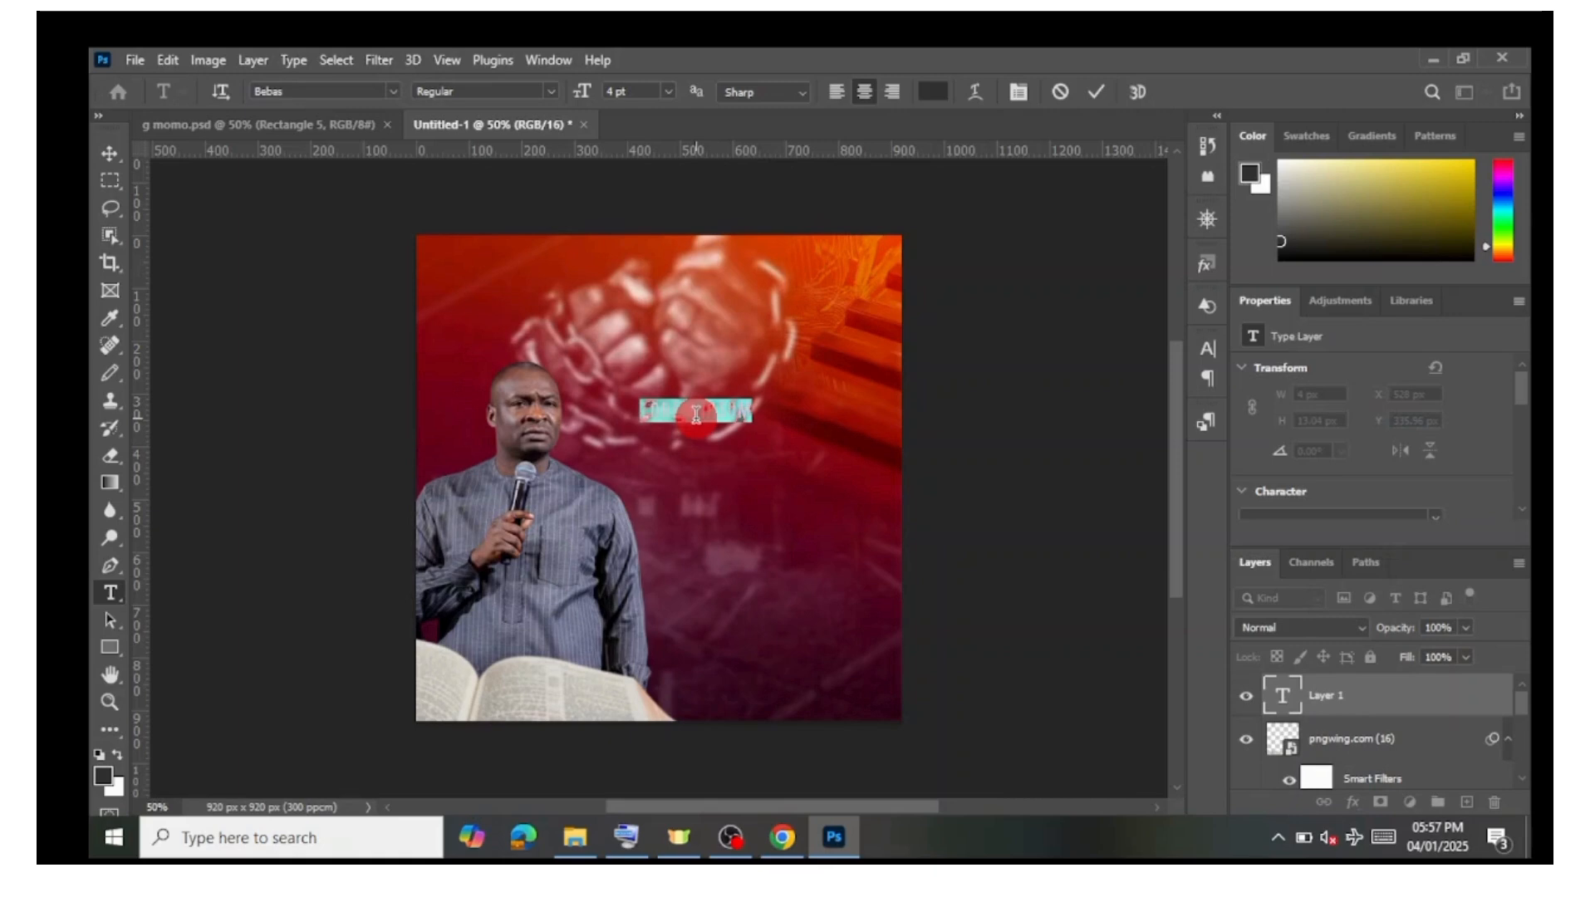
key(BackSpace)
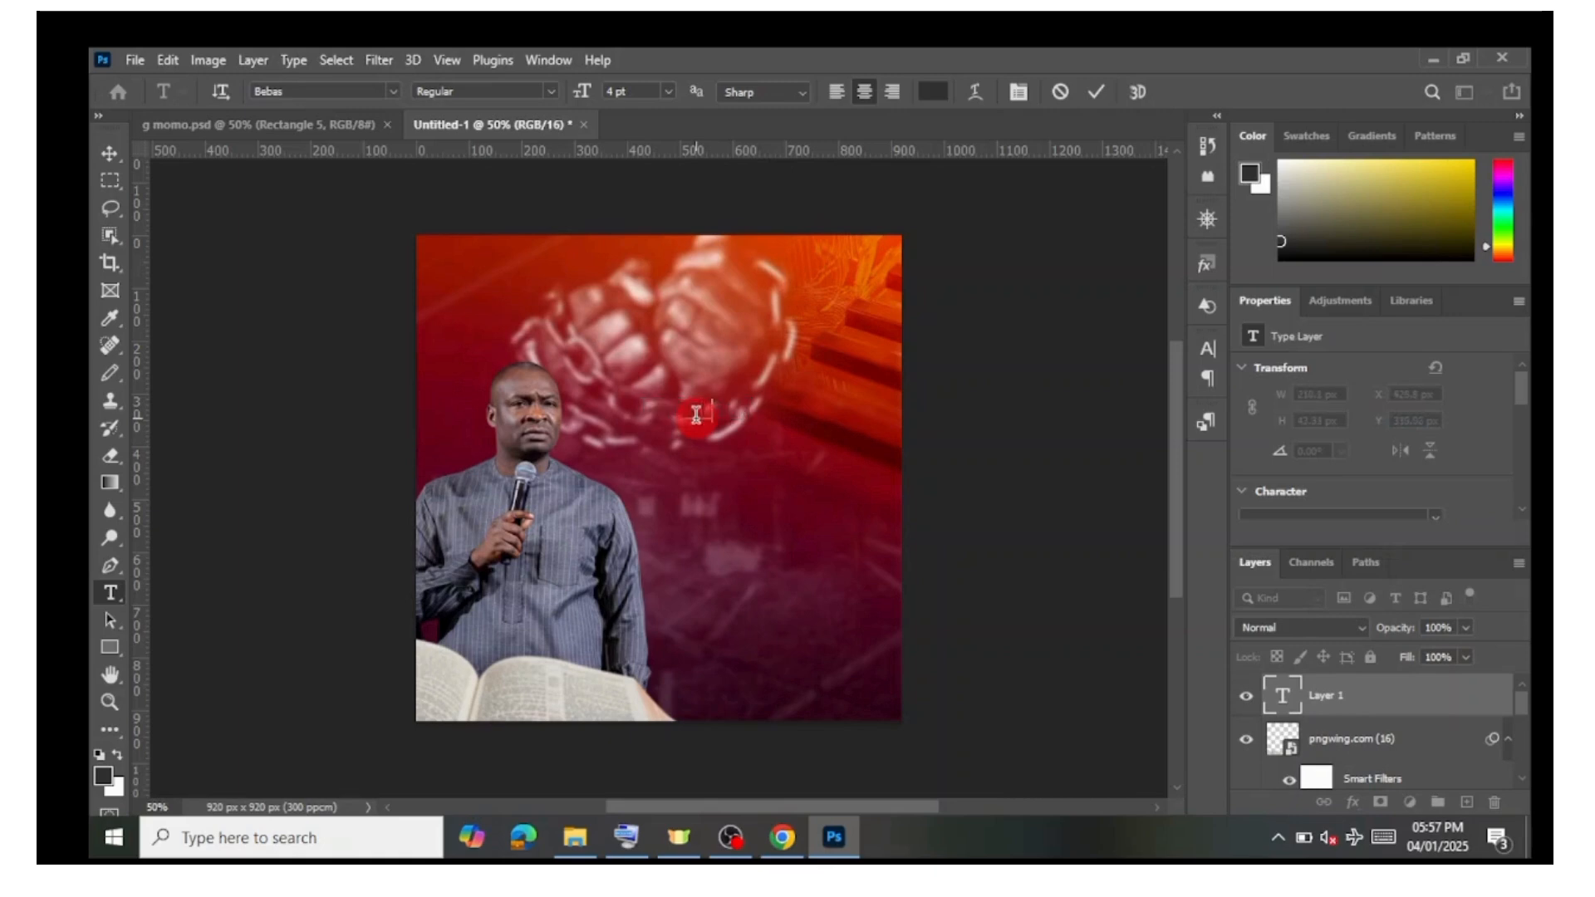
text(BREAK)
key(ctrl+a)
click(933, 100)
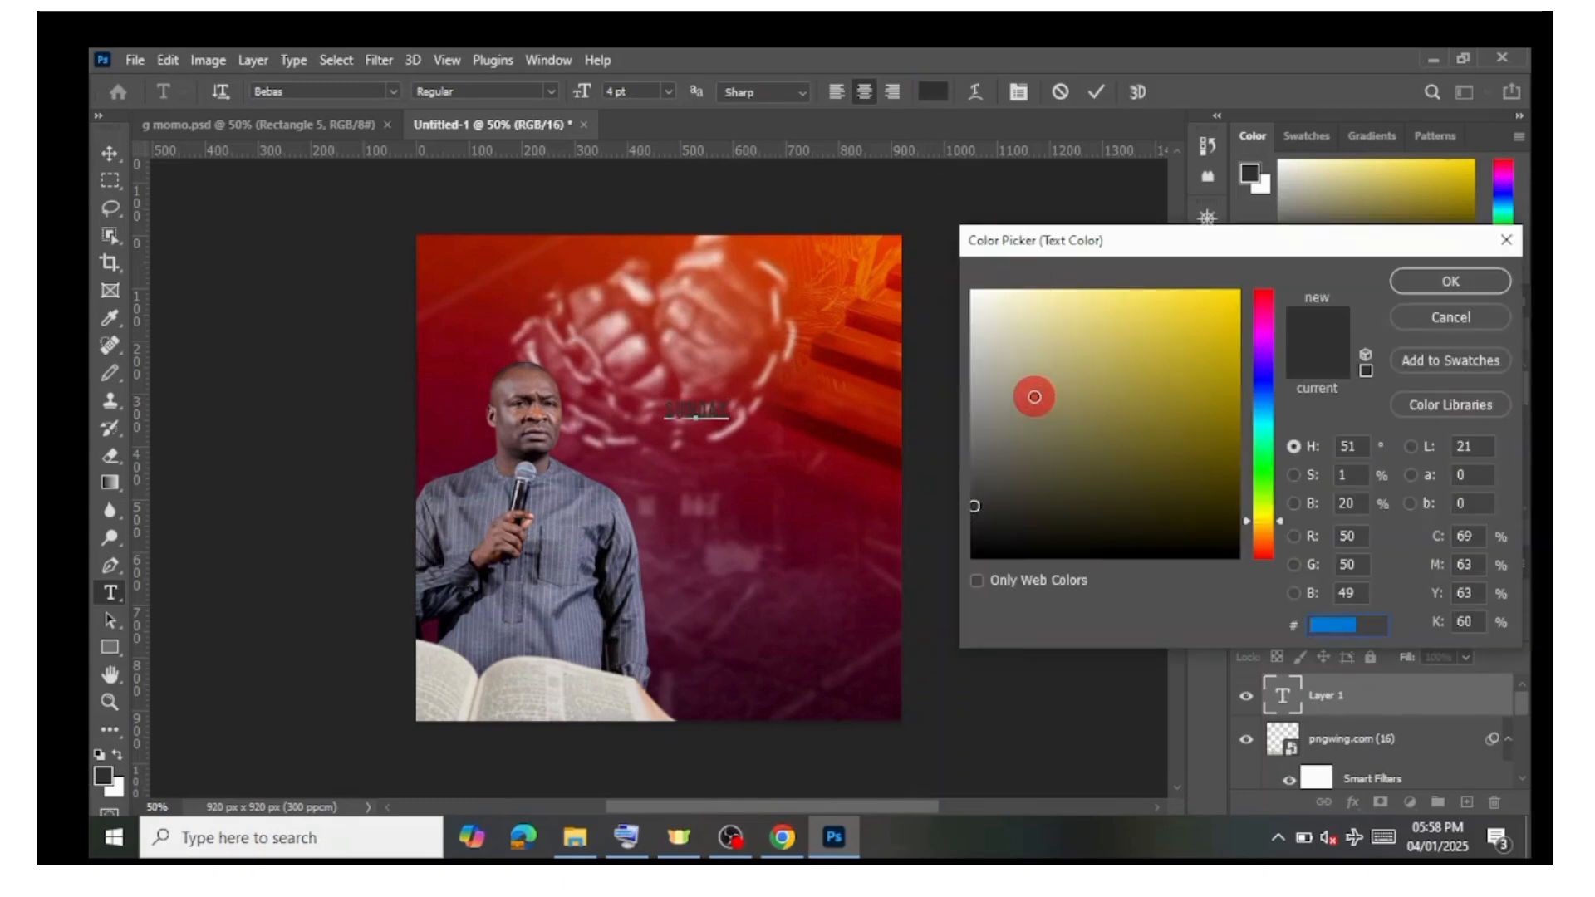
drag(1034, 396, 975, 295)
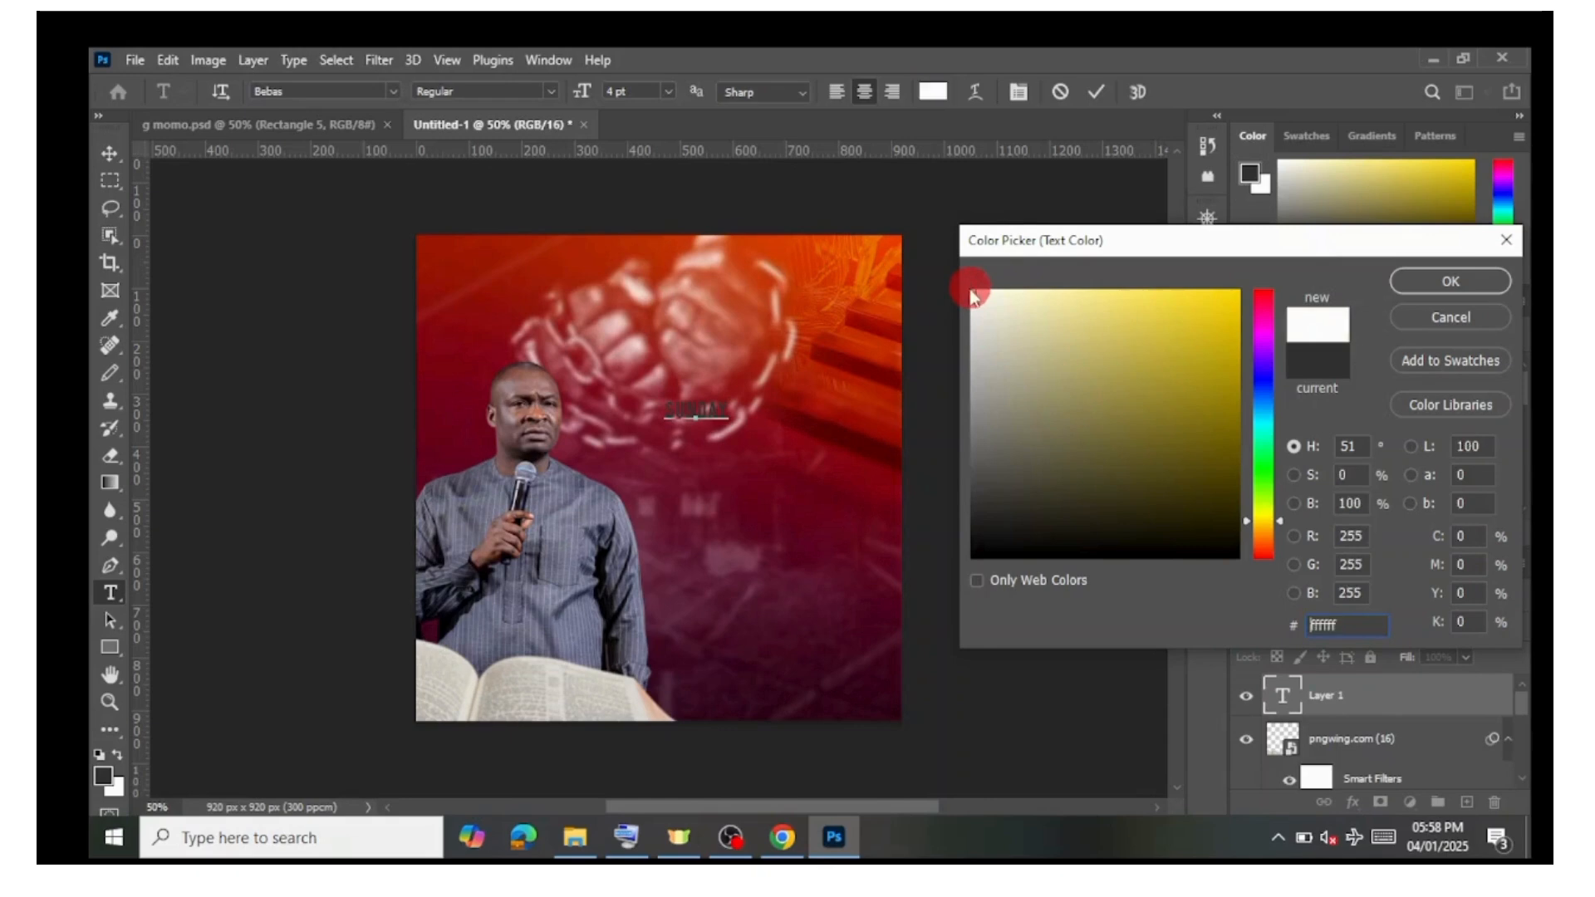
click(1442, 288)
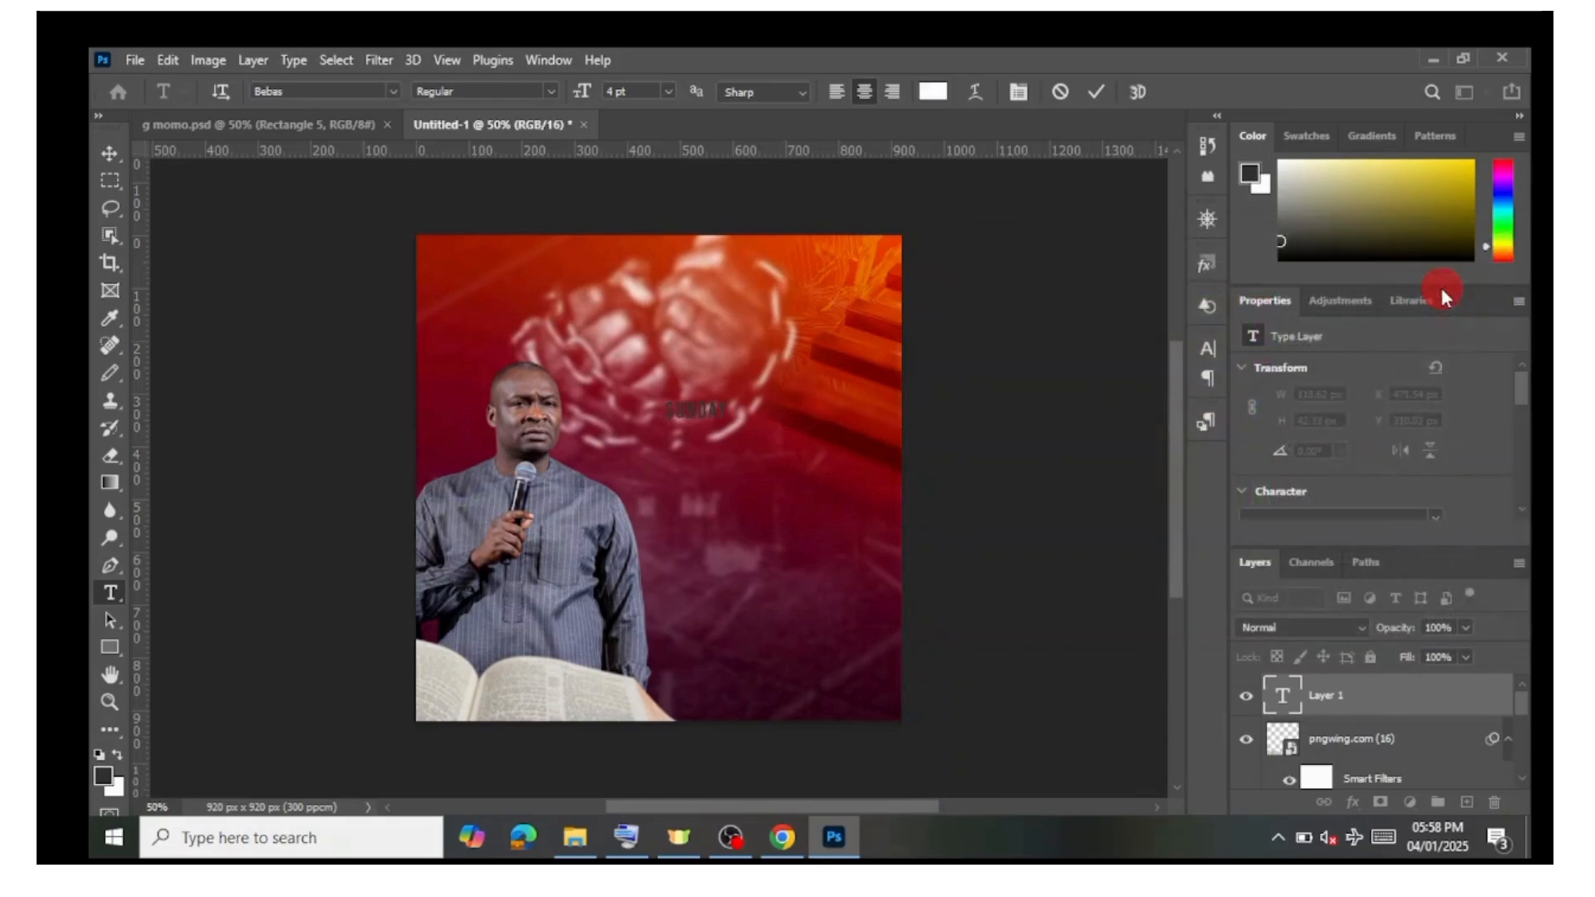
Step: Type SUNDAY LIFELINE SERVICE on three lines in the text layer
key(ctrl+a)
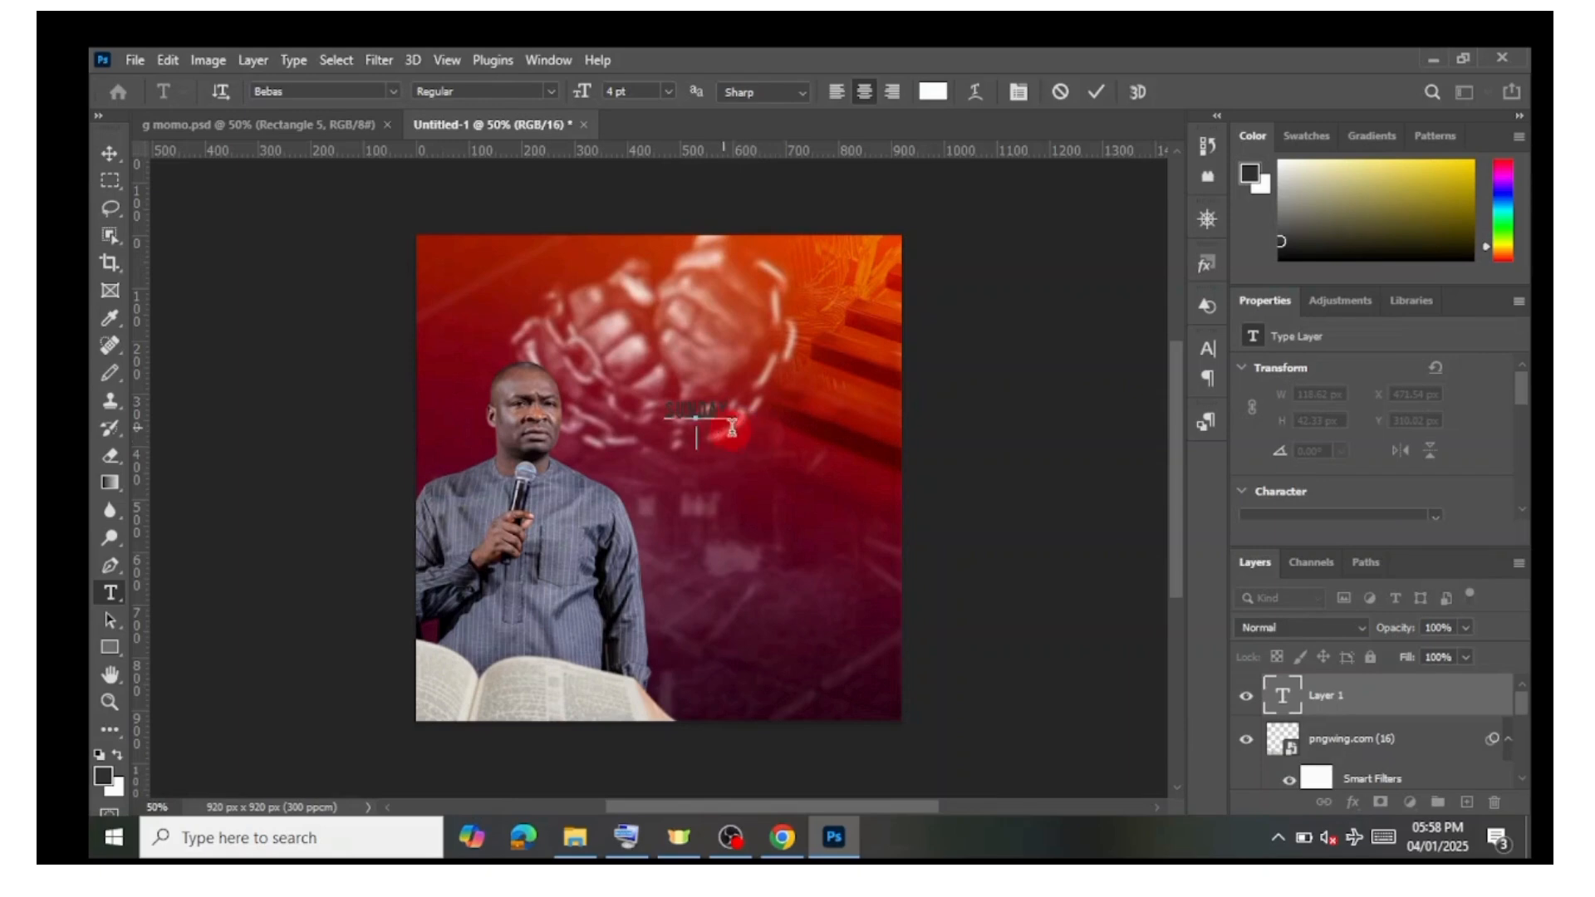
text(UNDAY LI)
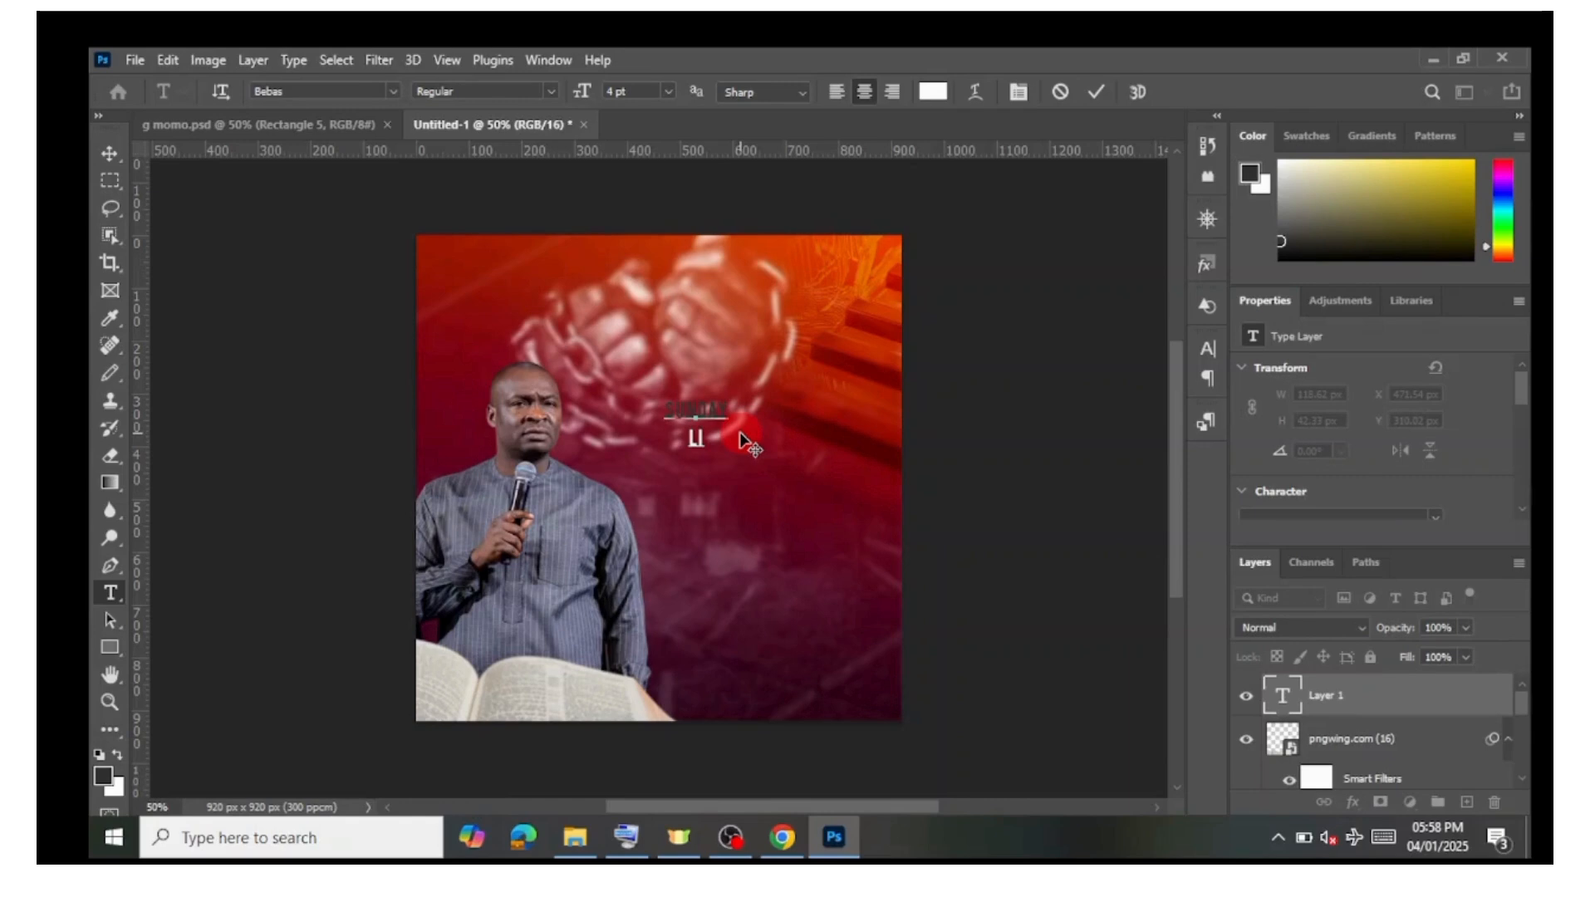
text(FE)
text(LINE )
text(SERVO)
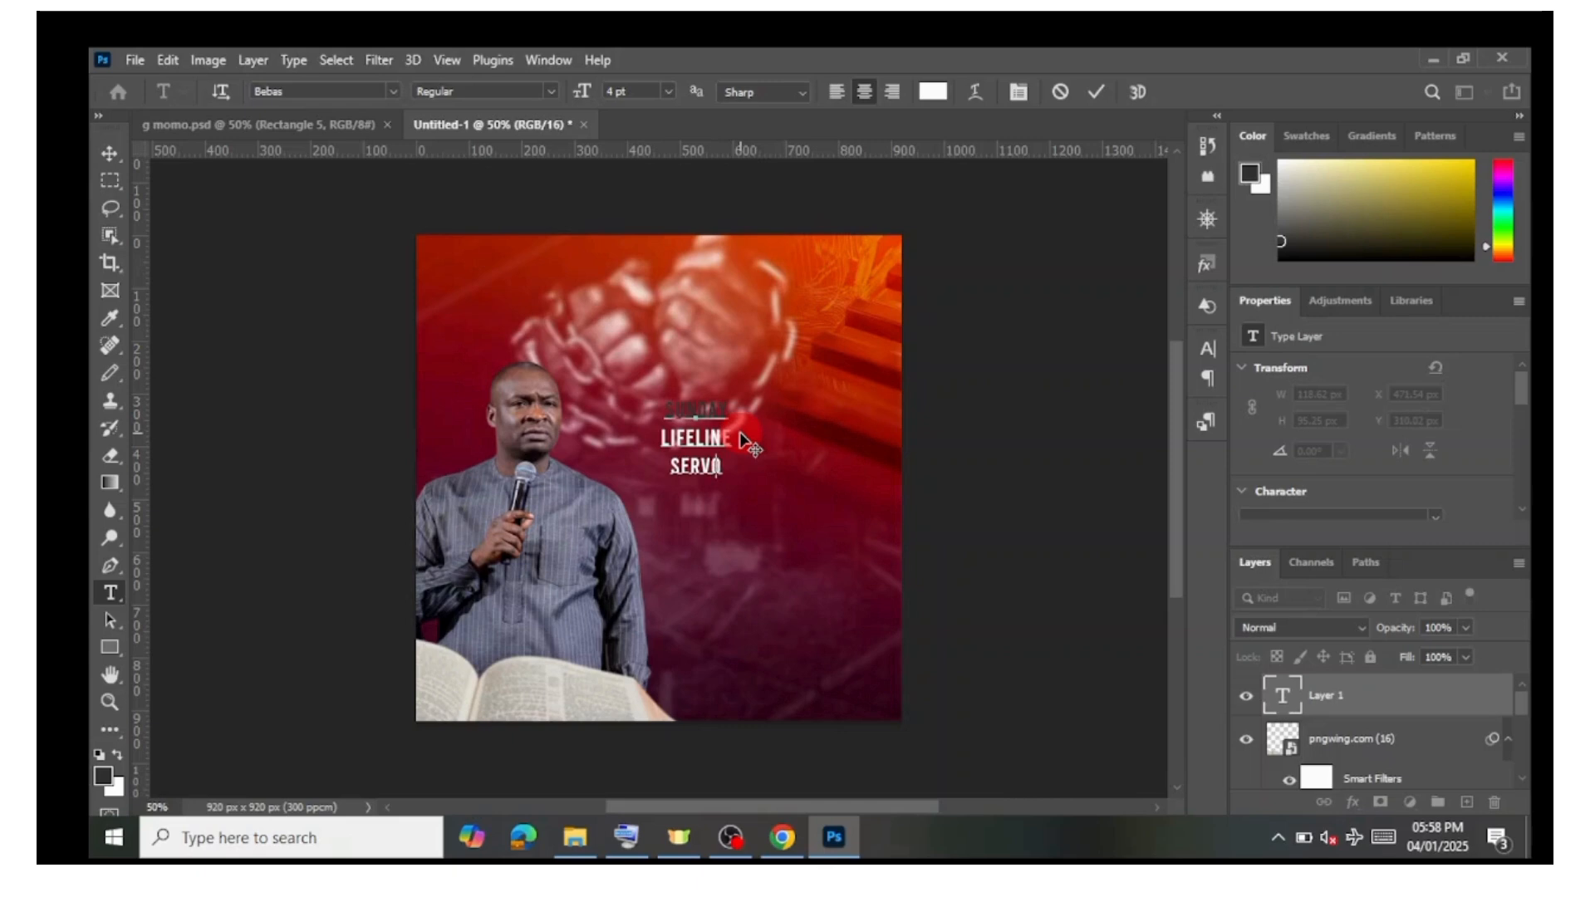
key(BackSpace)
text(IVE)
key(BackSpace)
key(BackSpace)
text(CE)
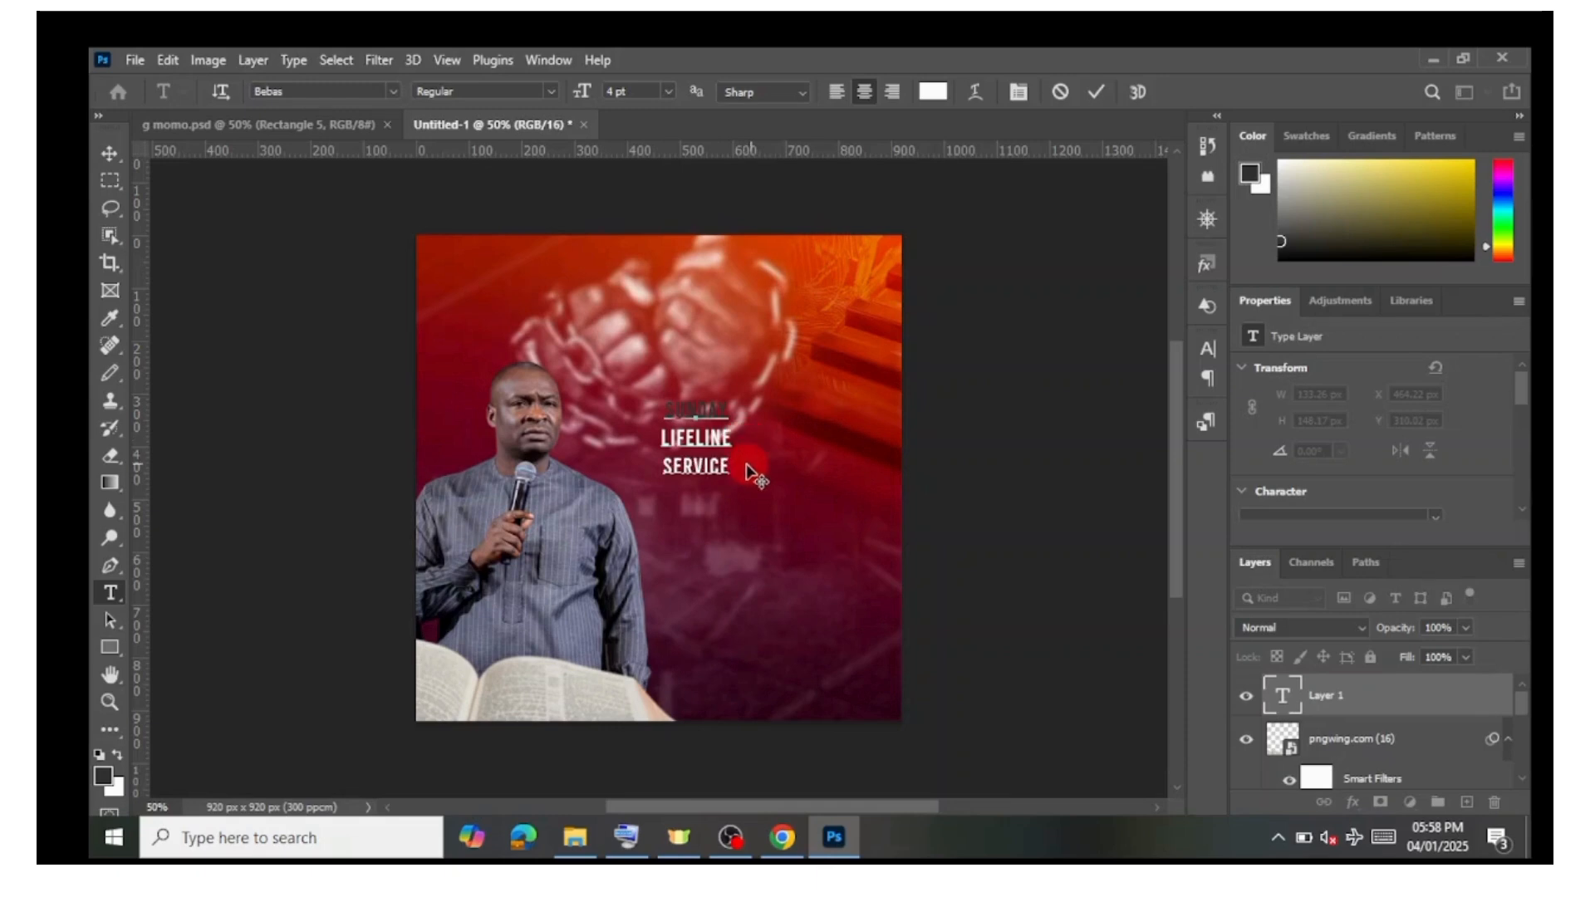
Step: Select all three lines of text and set their colour to white ffffff
drag(733, 462, 639, 400)
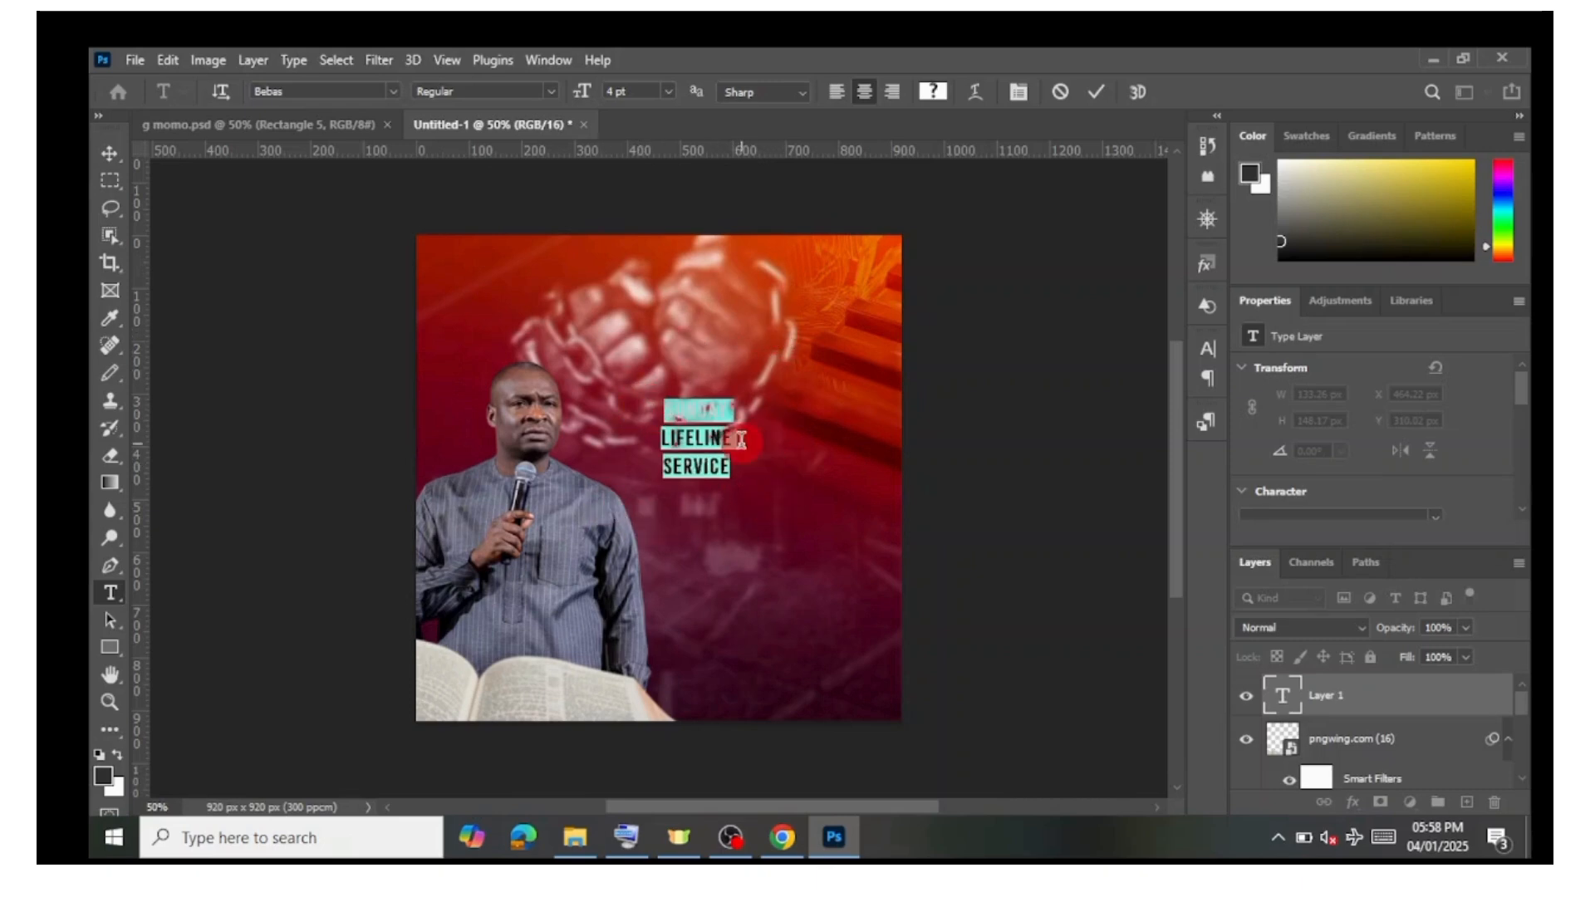
click(939, 93)
click(1015, 389)
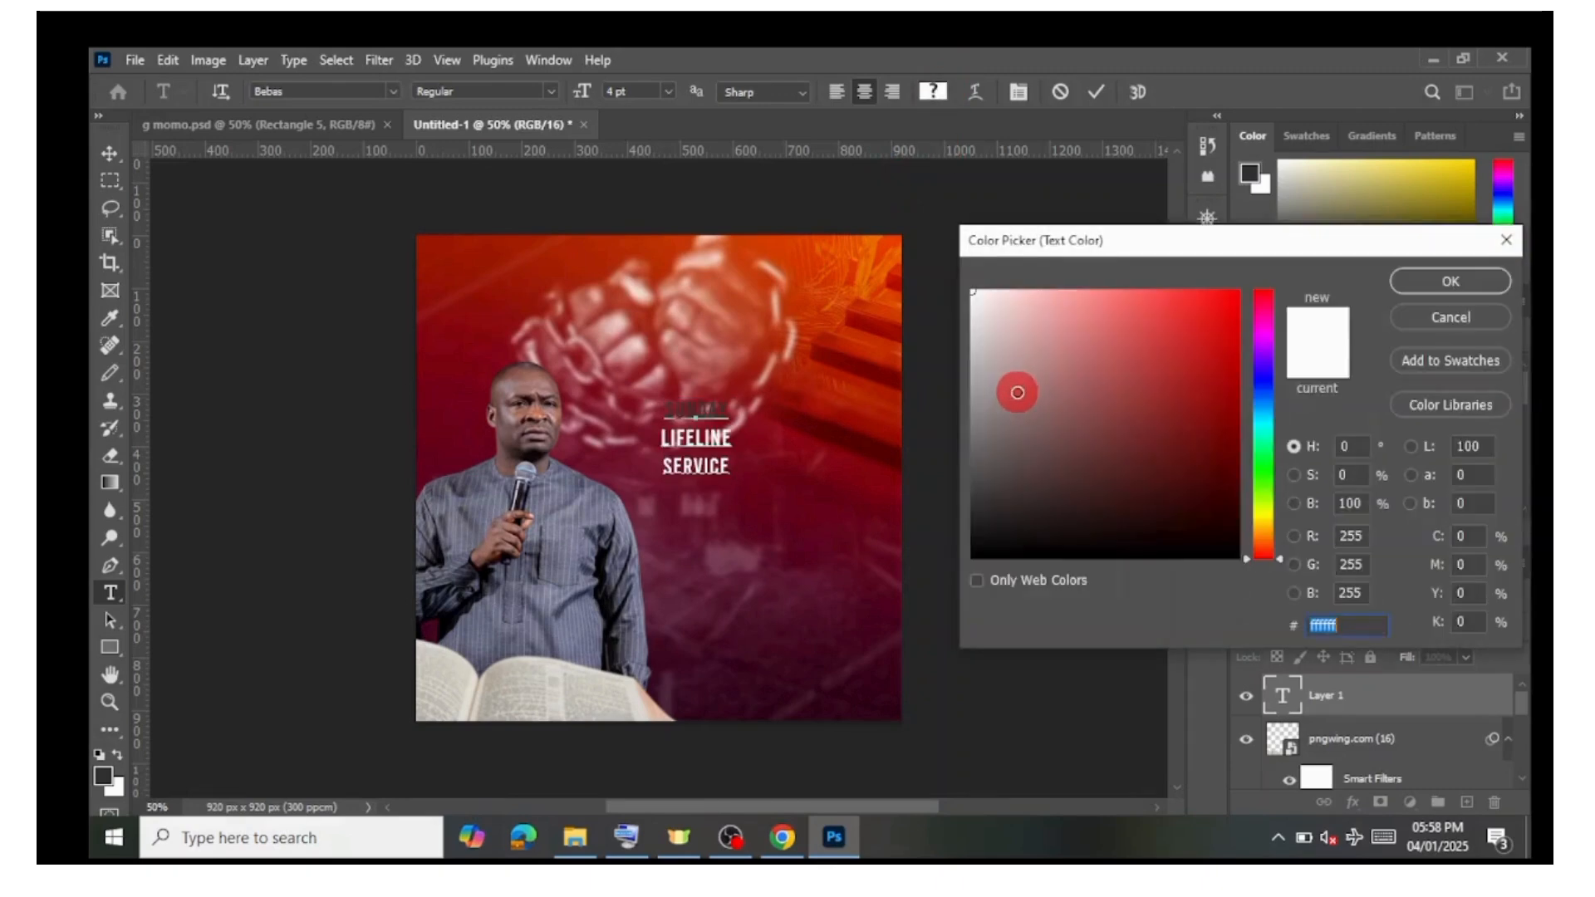
drag(960, 271, 930, 248)
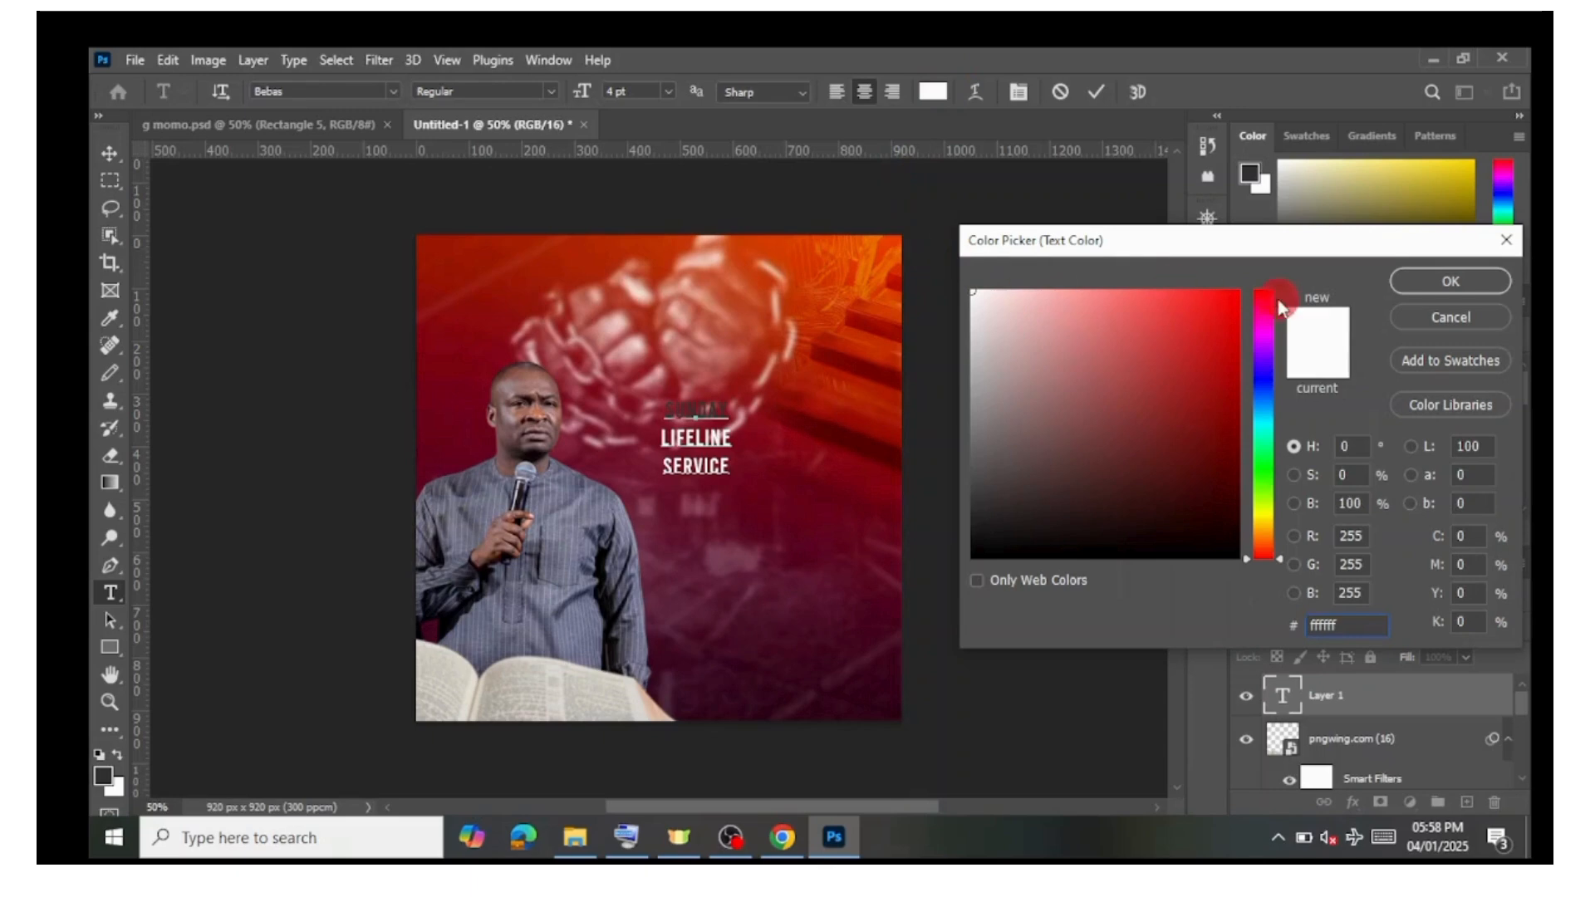
click(1449, 283)
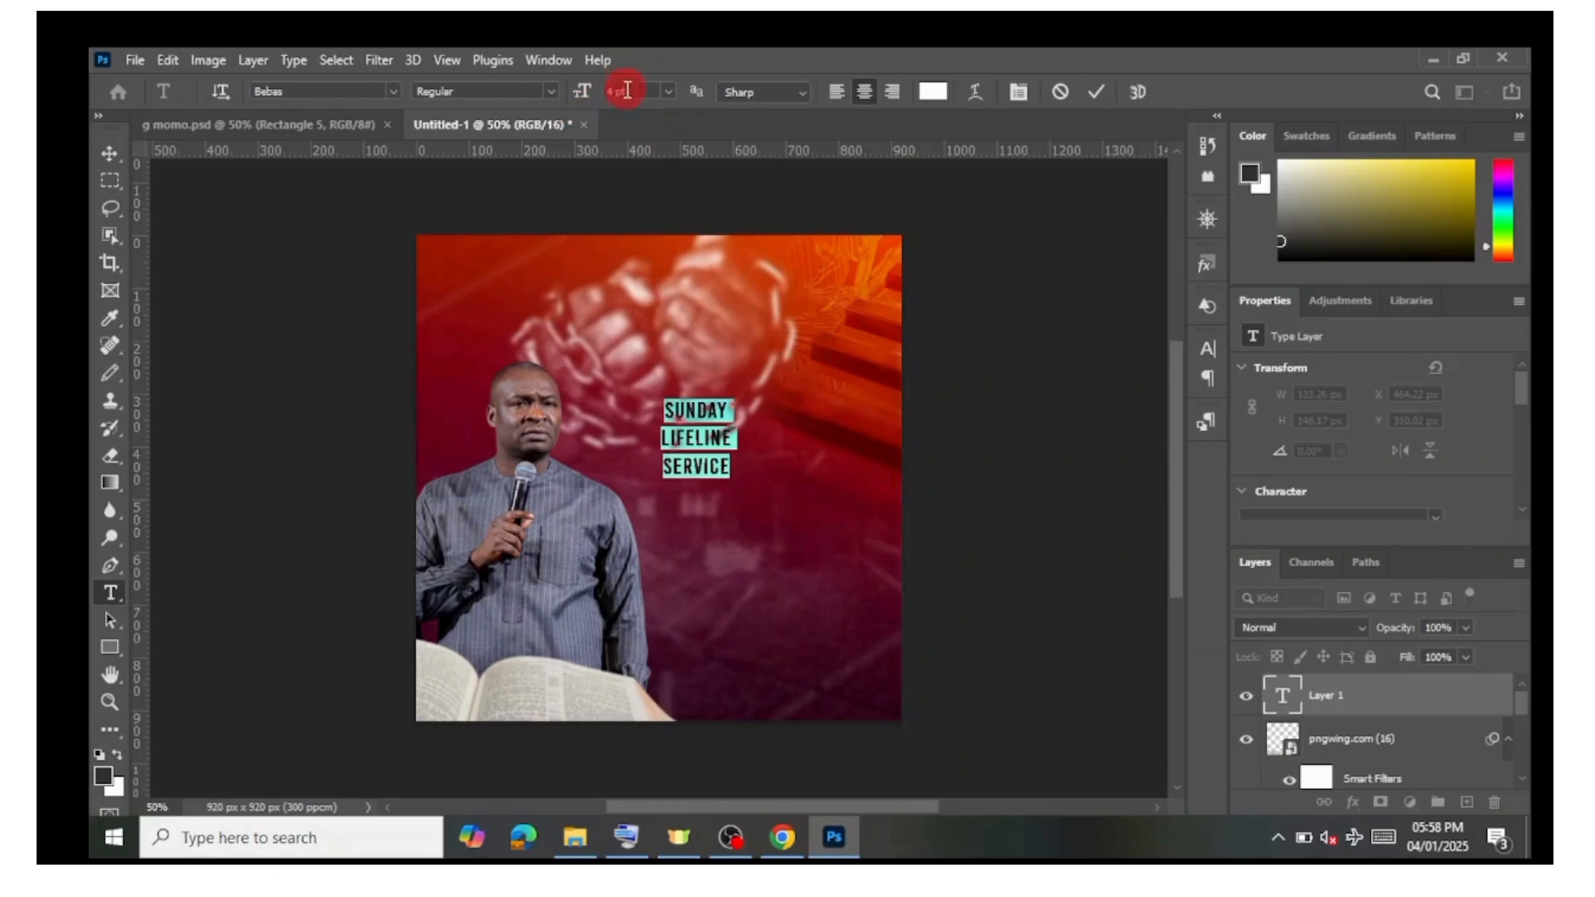
Step: Set the text size to 14 pt and commit the text layer
click(669, 91)
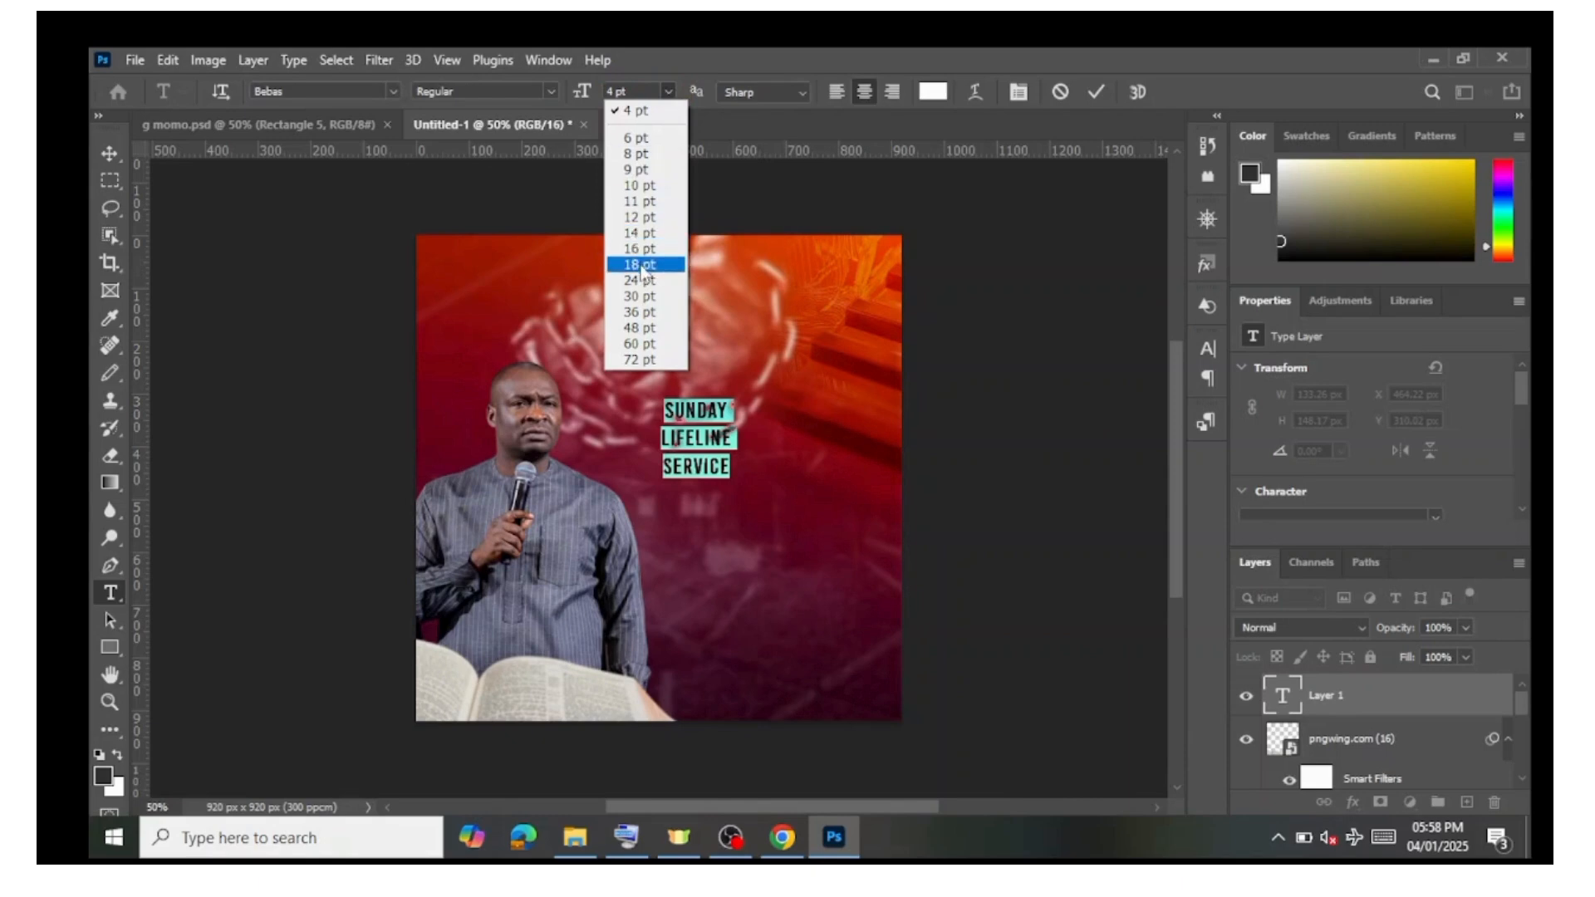
click(647, 297)
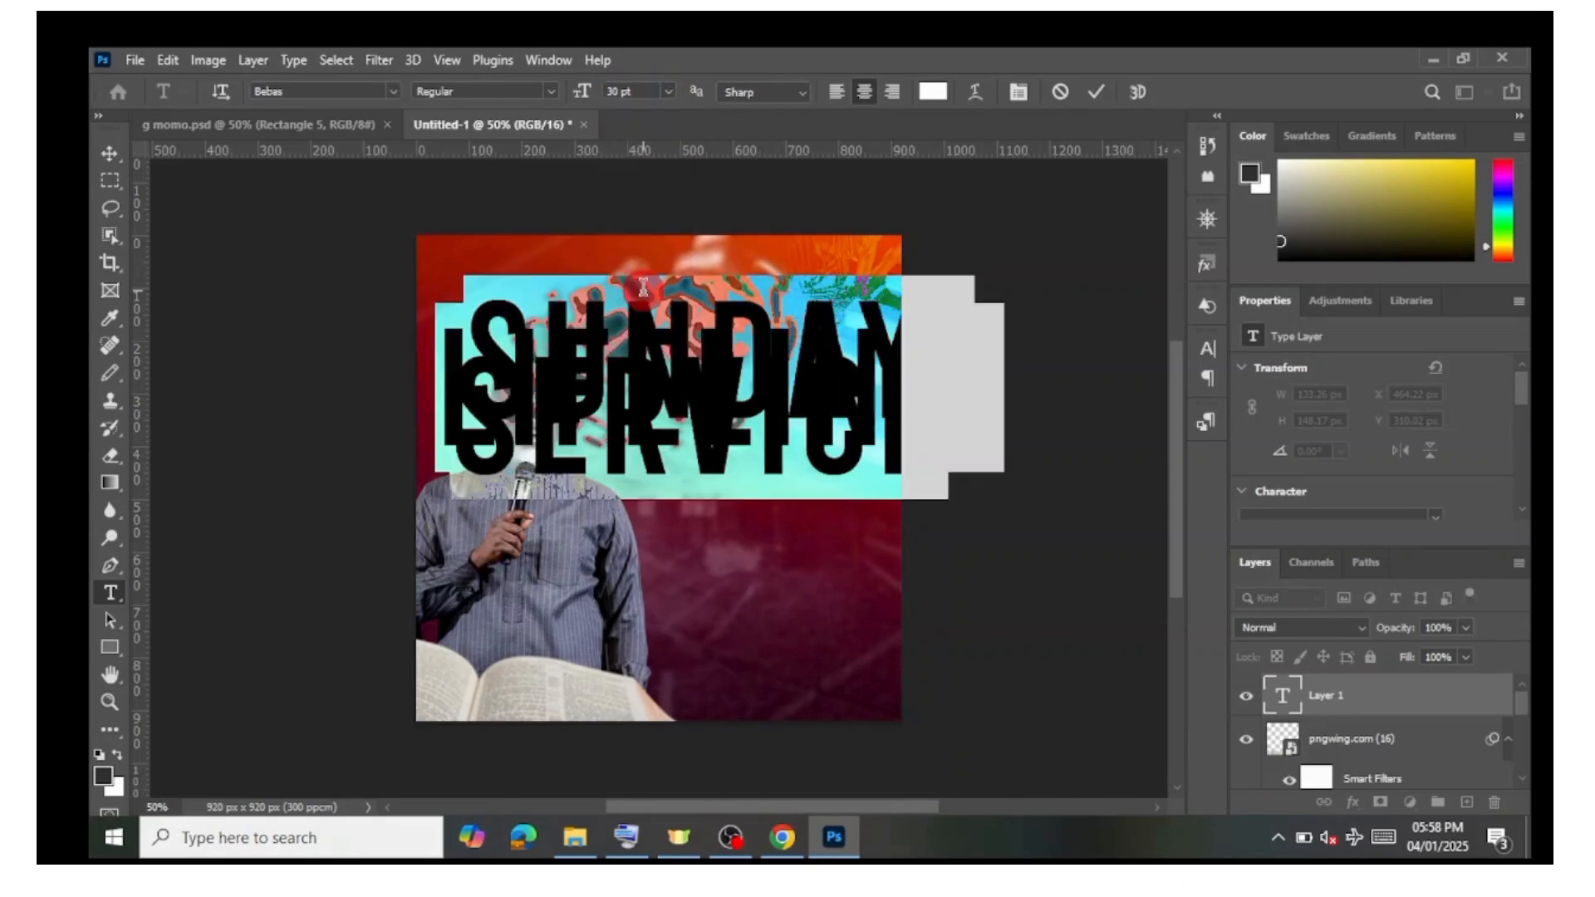
click(666, 92)
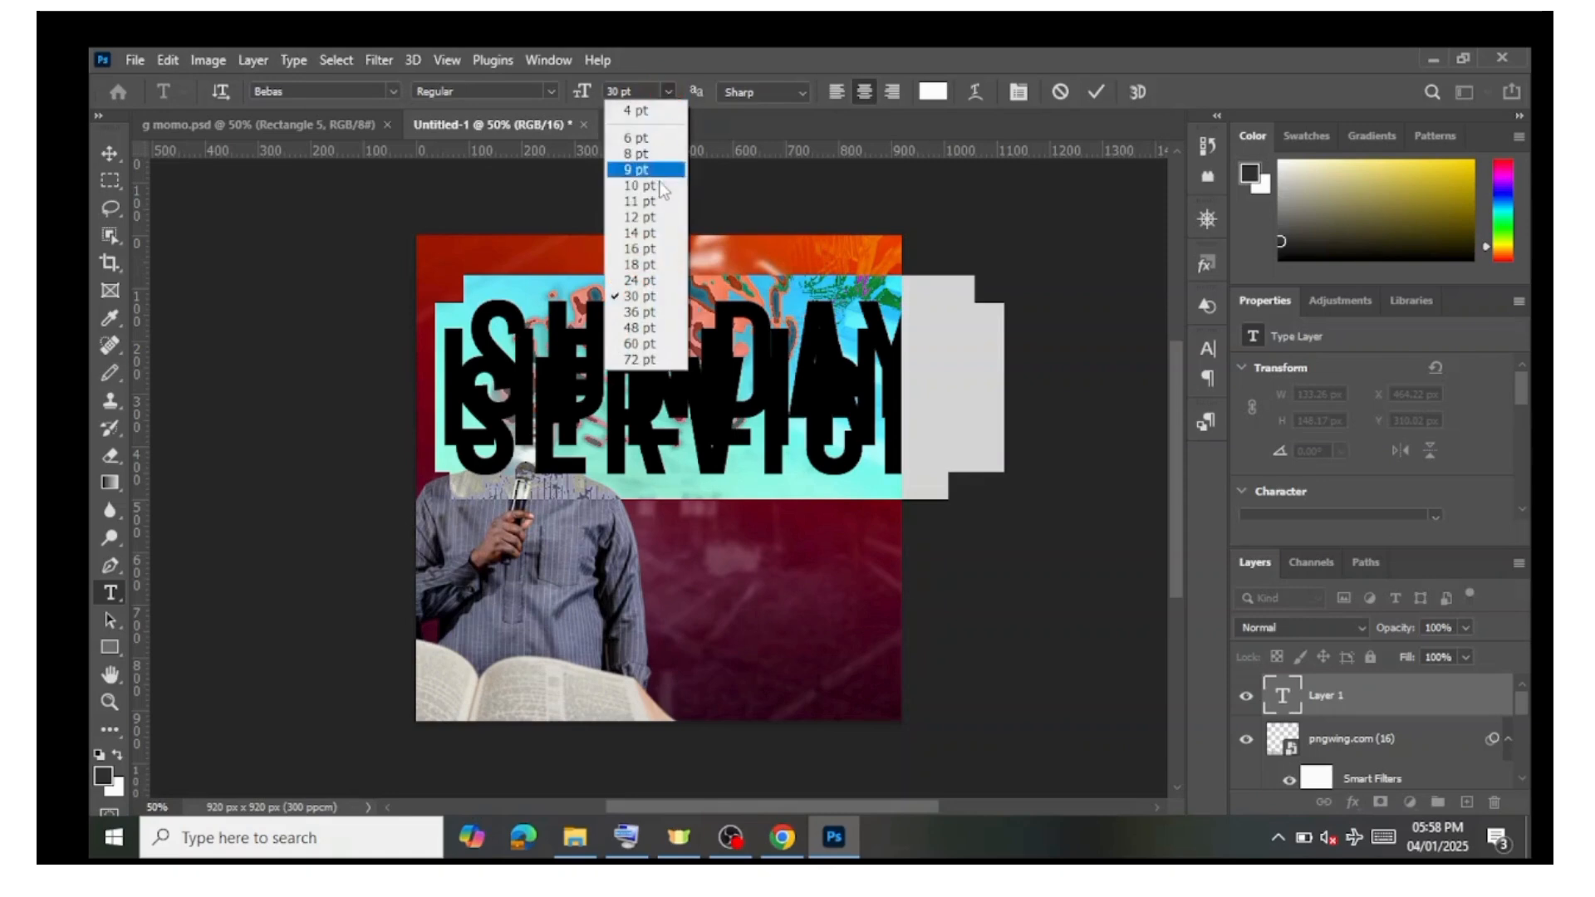
click(650, 235)
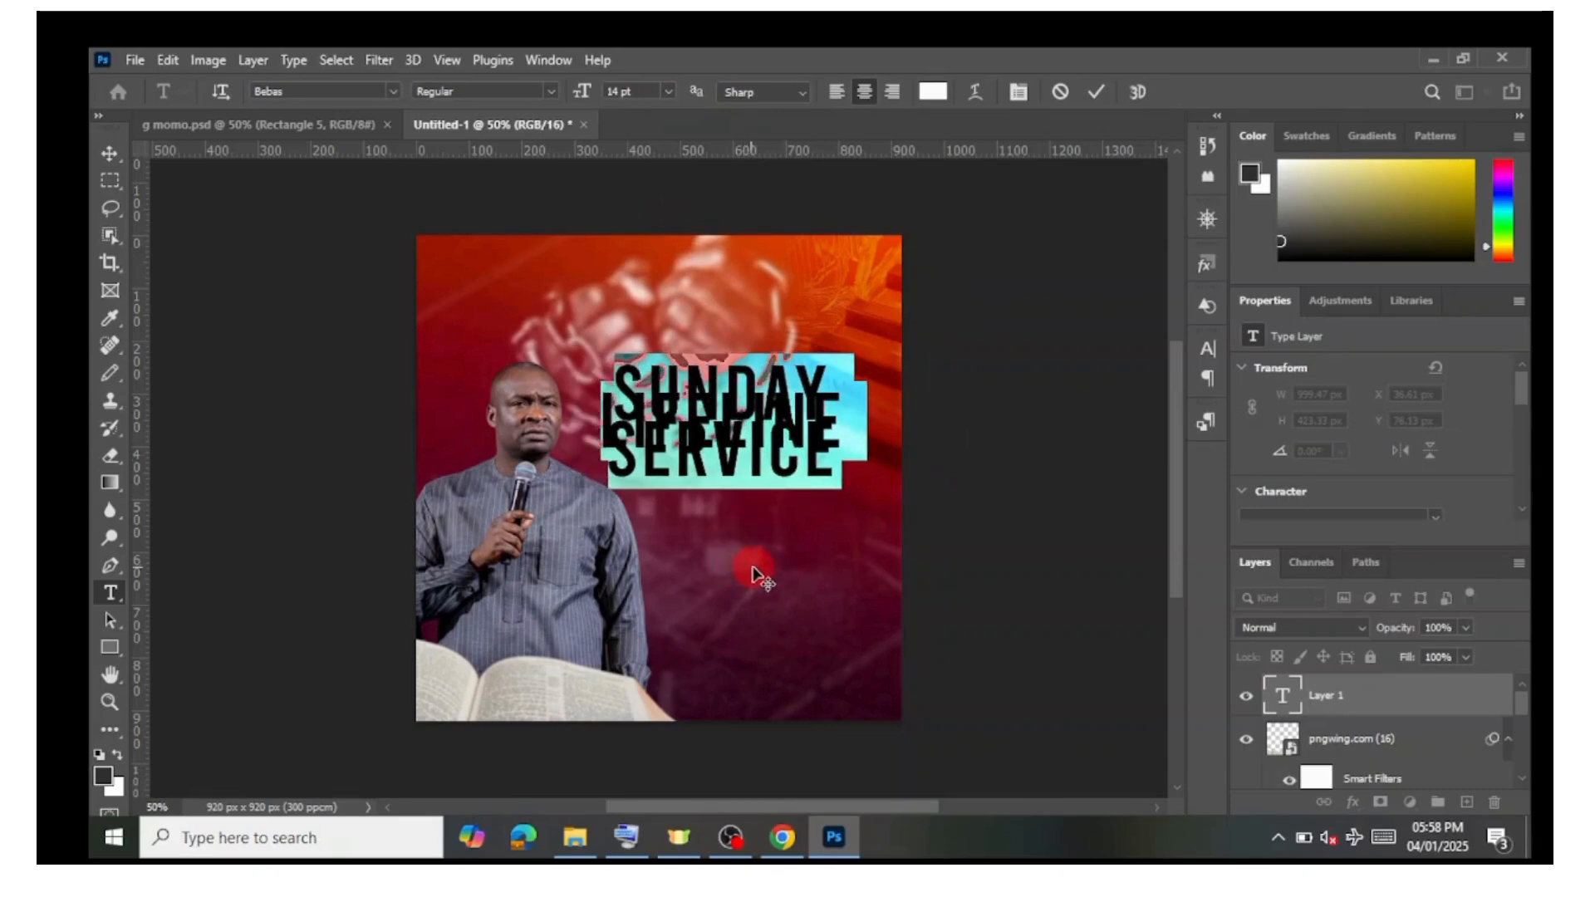
click(1097, 91)
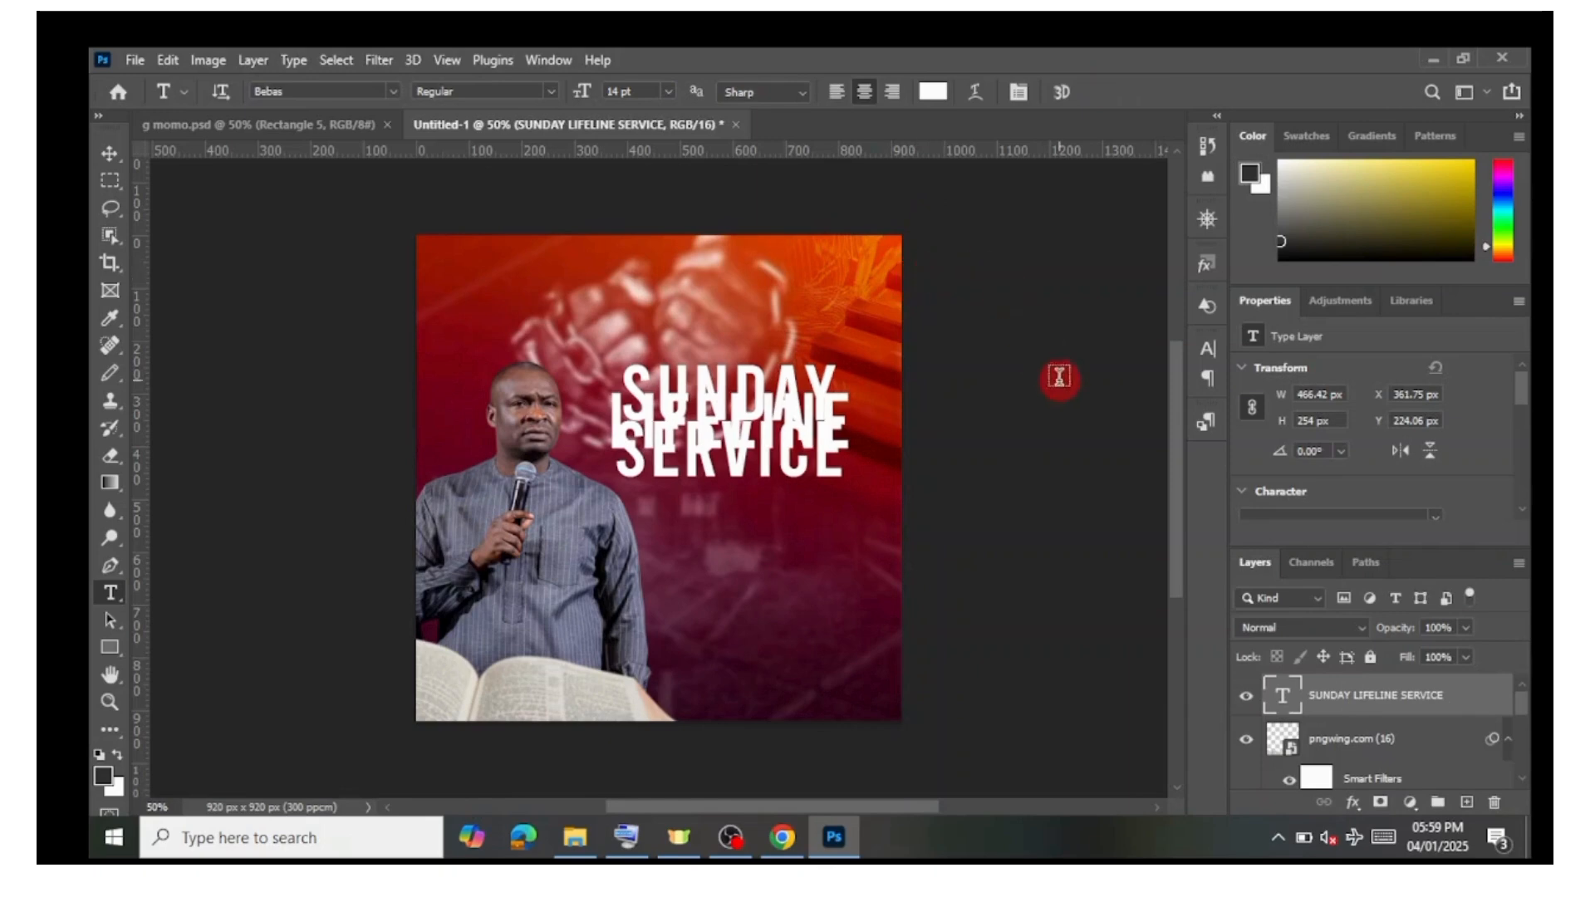
Step: Select the layer's text, open the Character panel and set the leading to Auto
double_click(1281, 702)
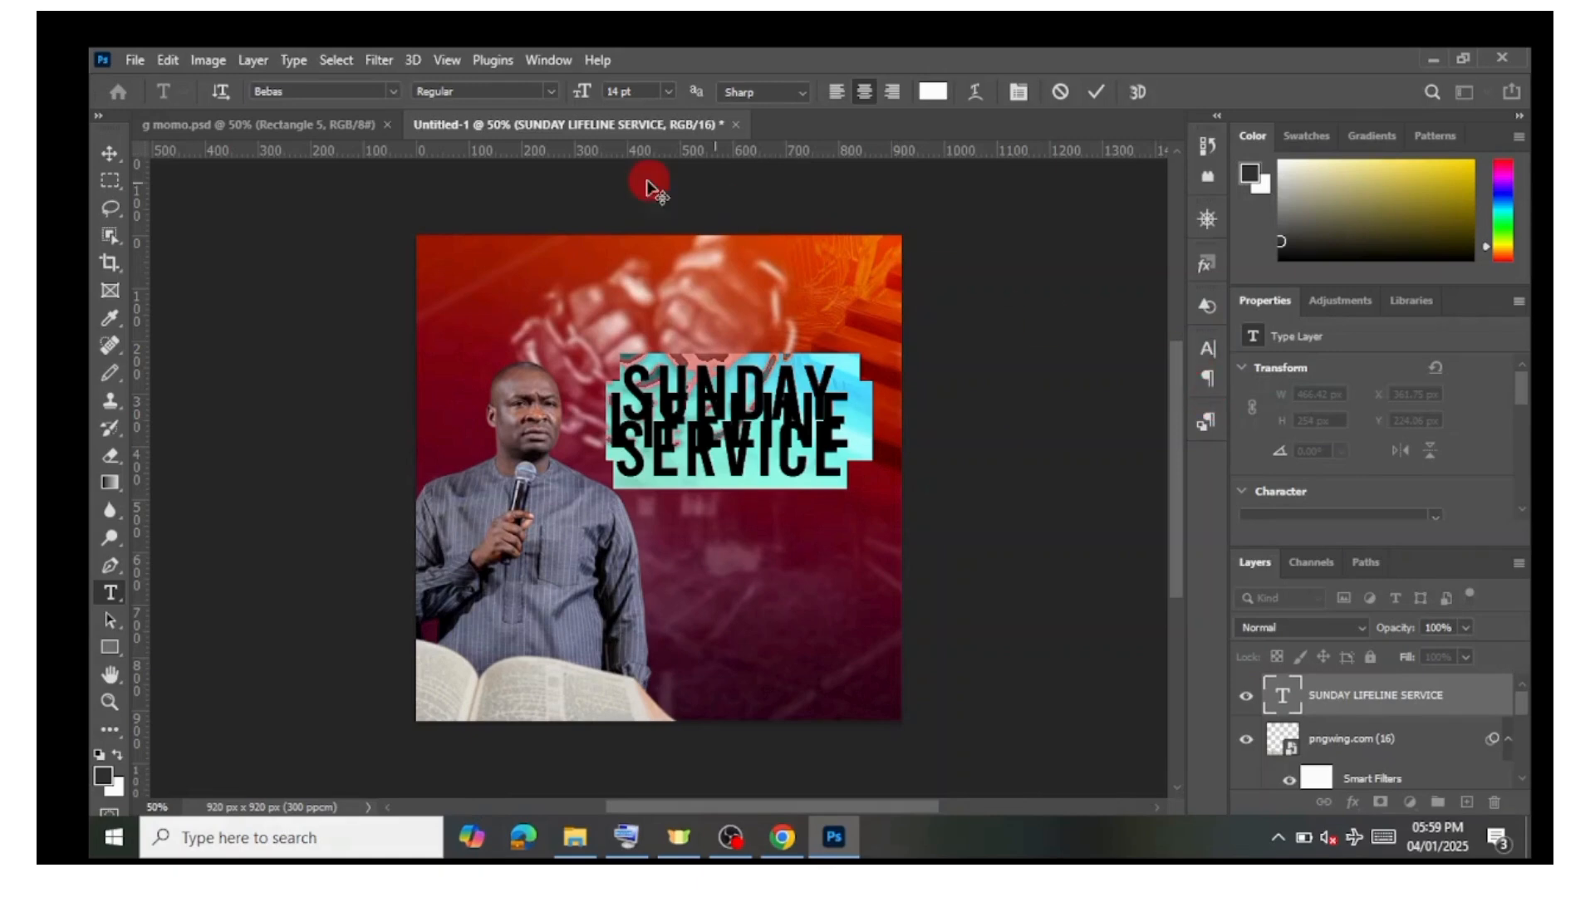
click(545, 59)
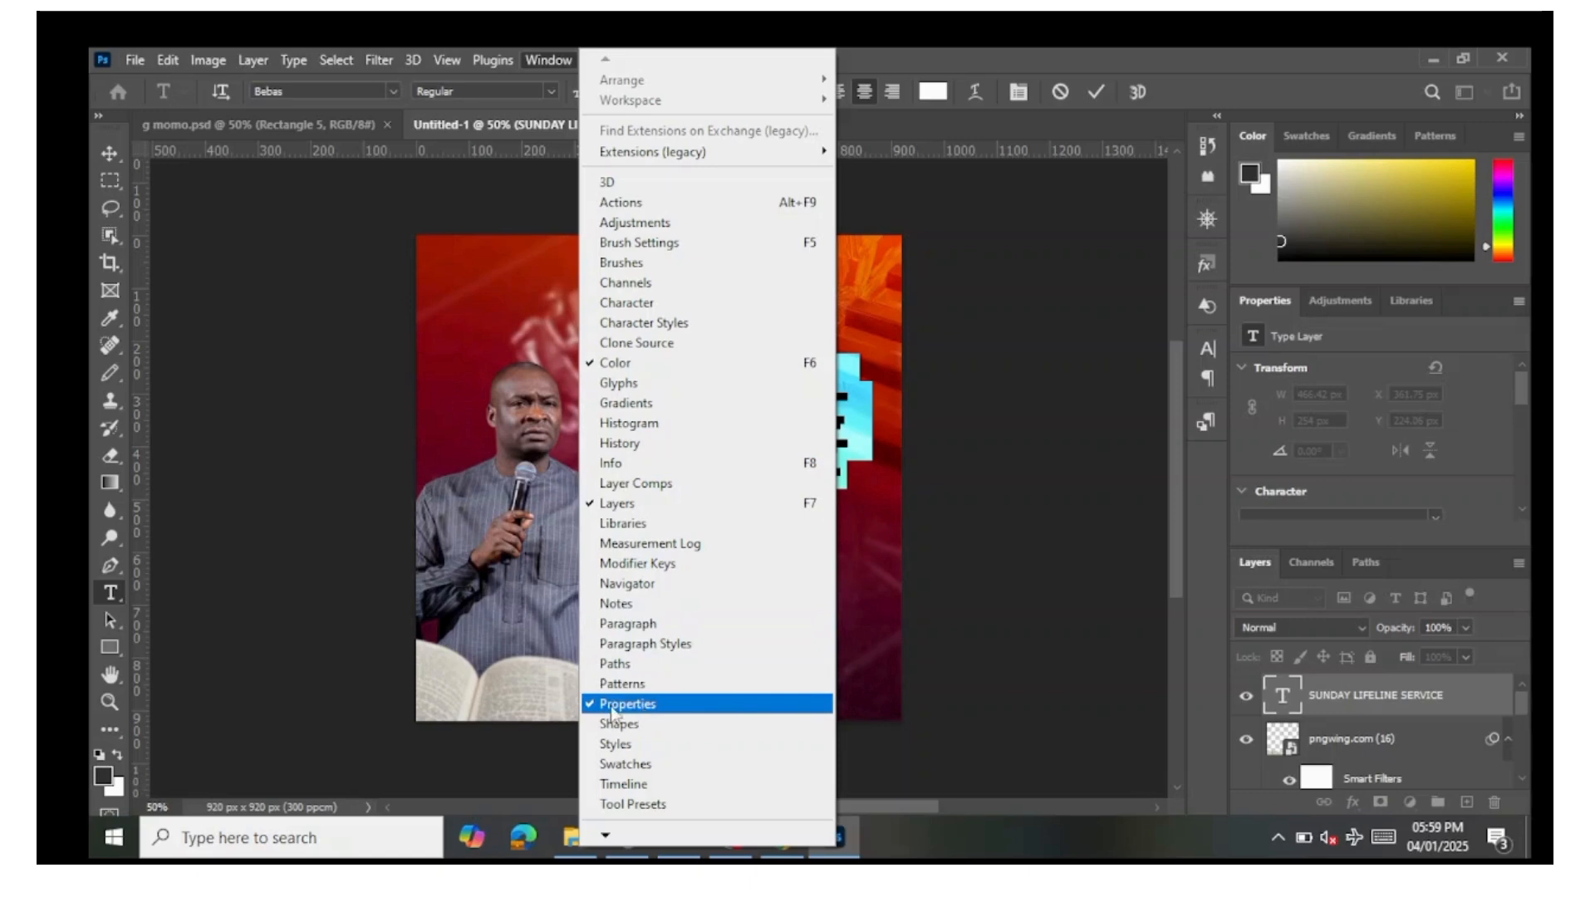
click(652, 635)
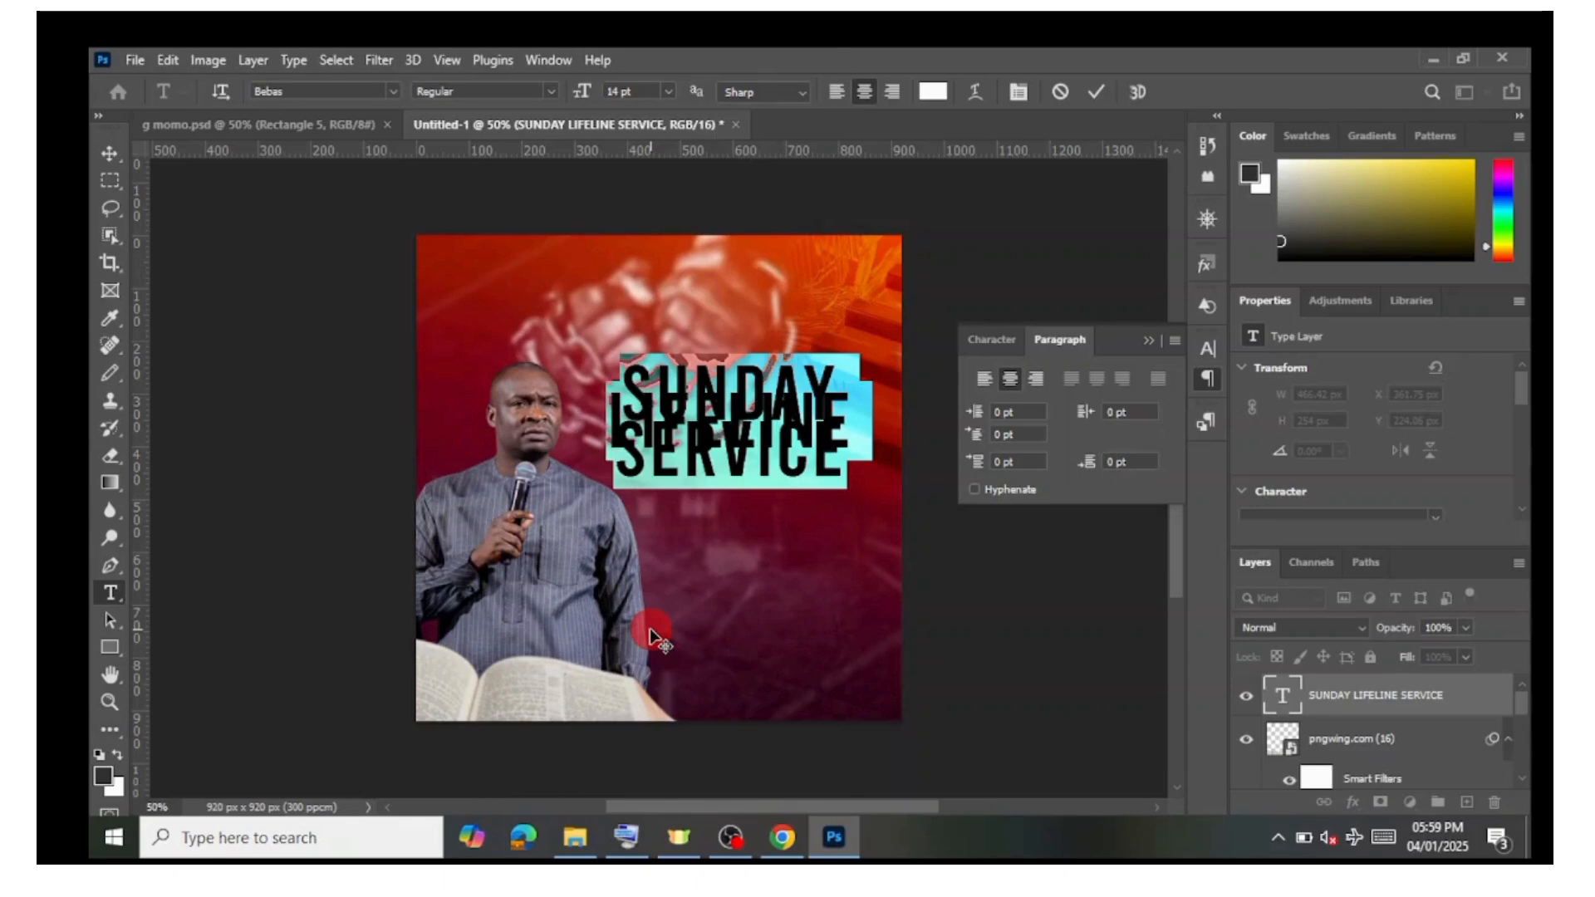
click(1214, 349)
click(998, 382)
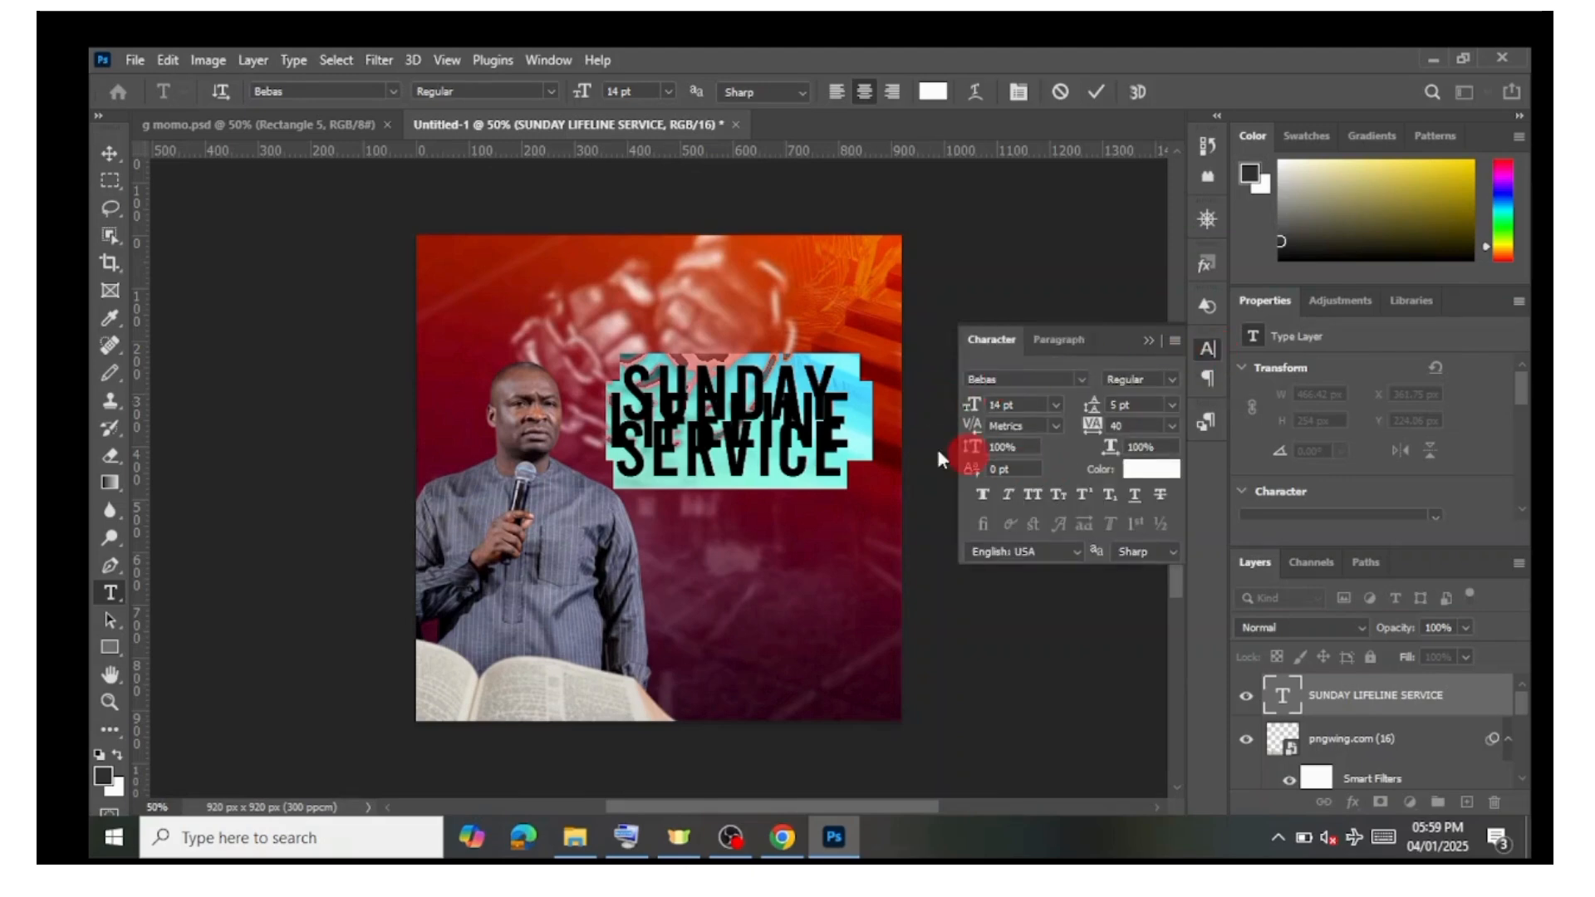
click(1172, 407)
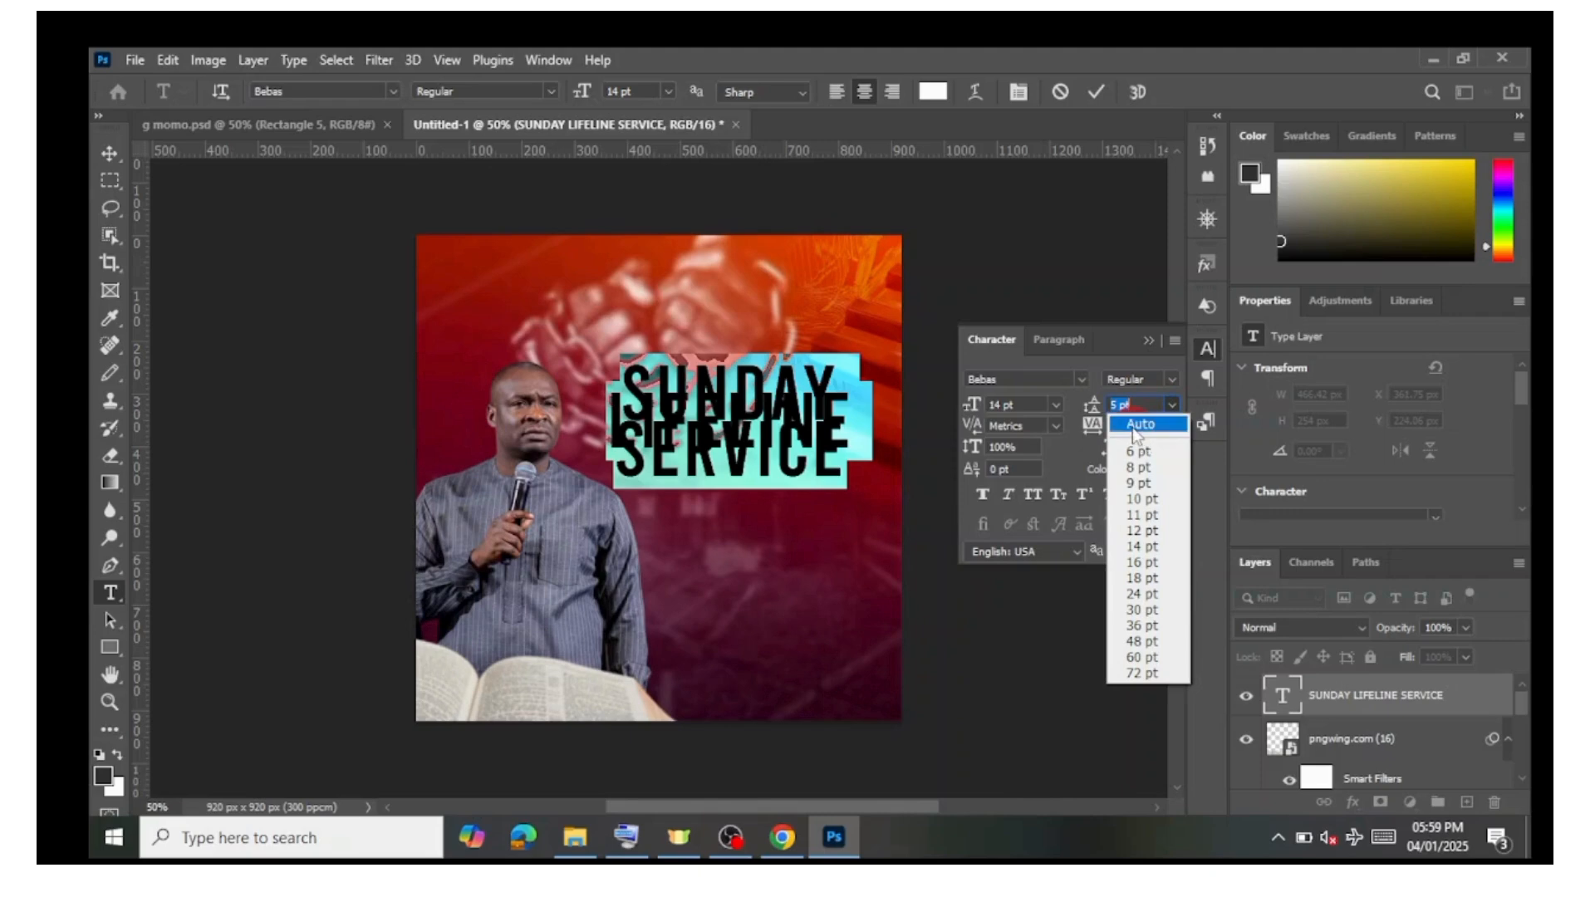
click(1133, 427)
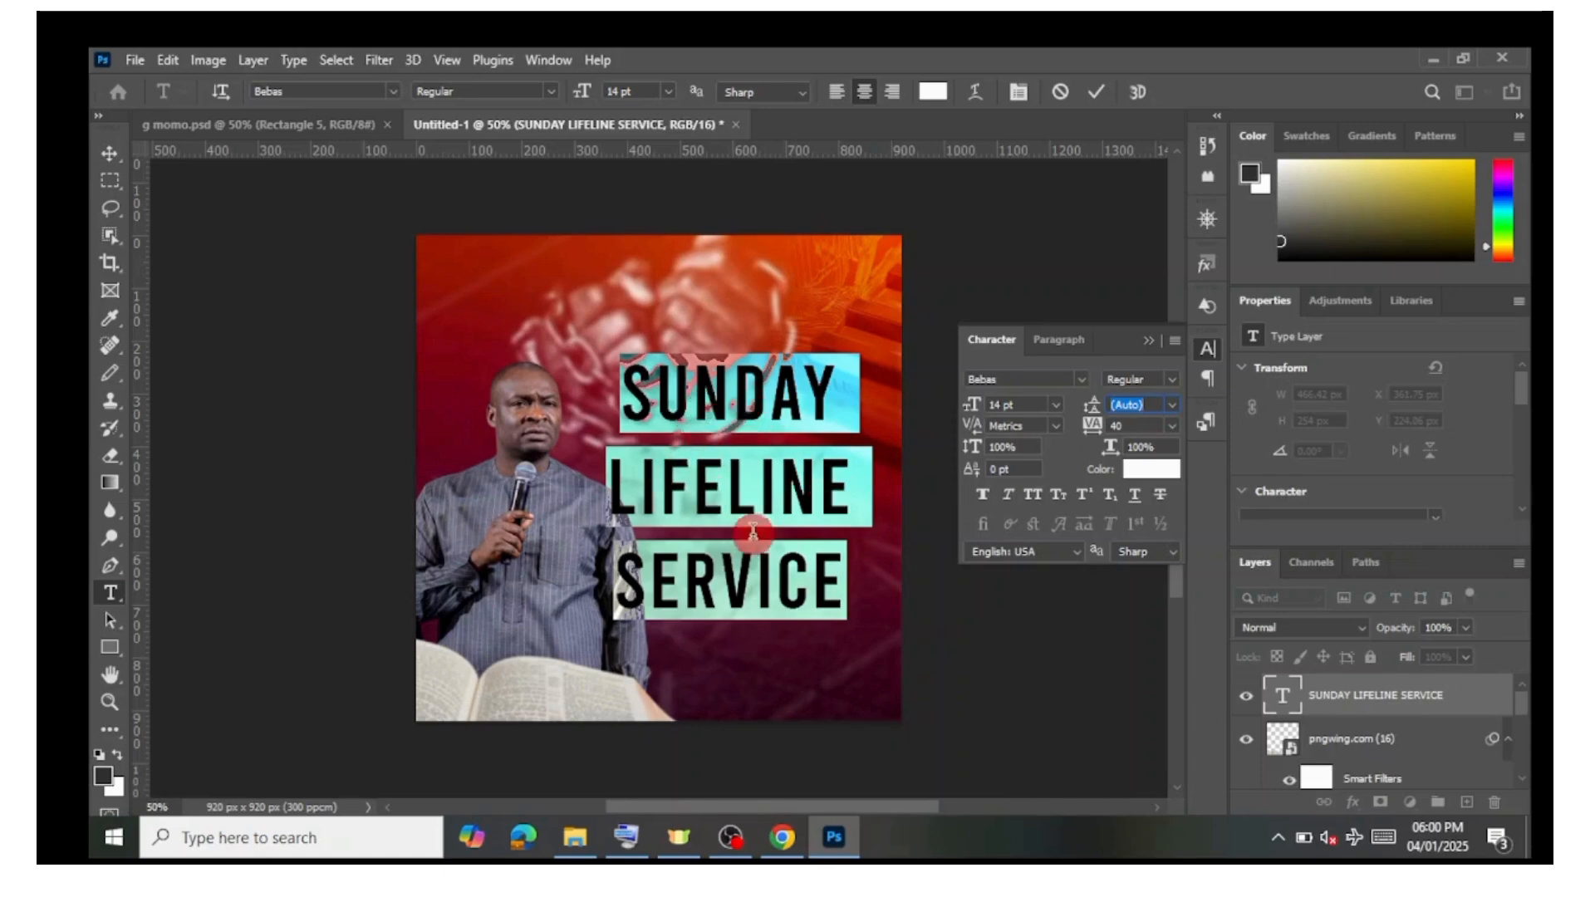
Step: Set the leading to 11 pt to tighten the lines and commit the text
click(1175, 404)
click(1138, 451)
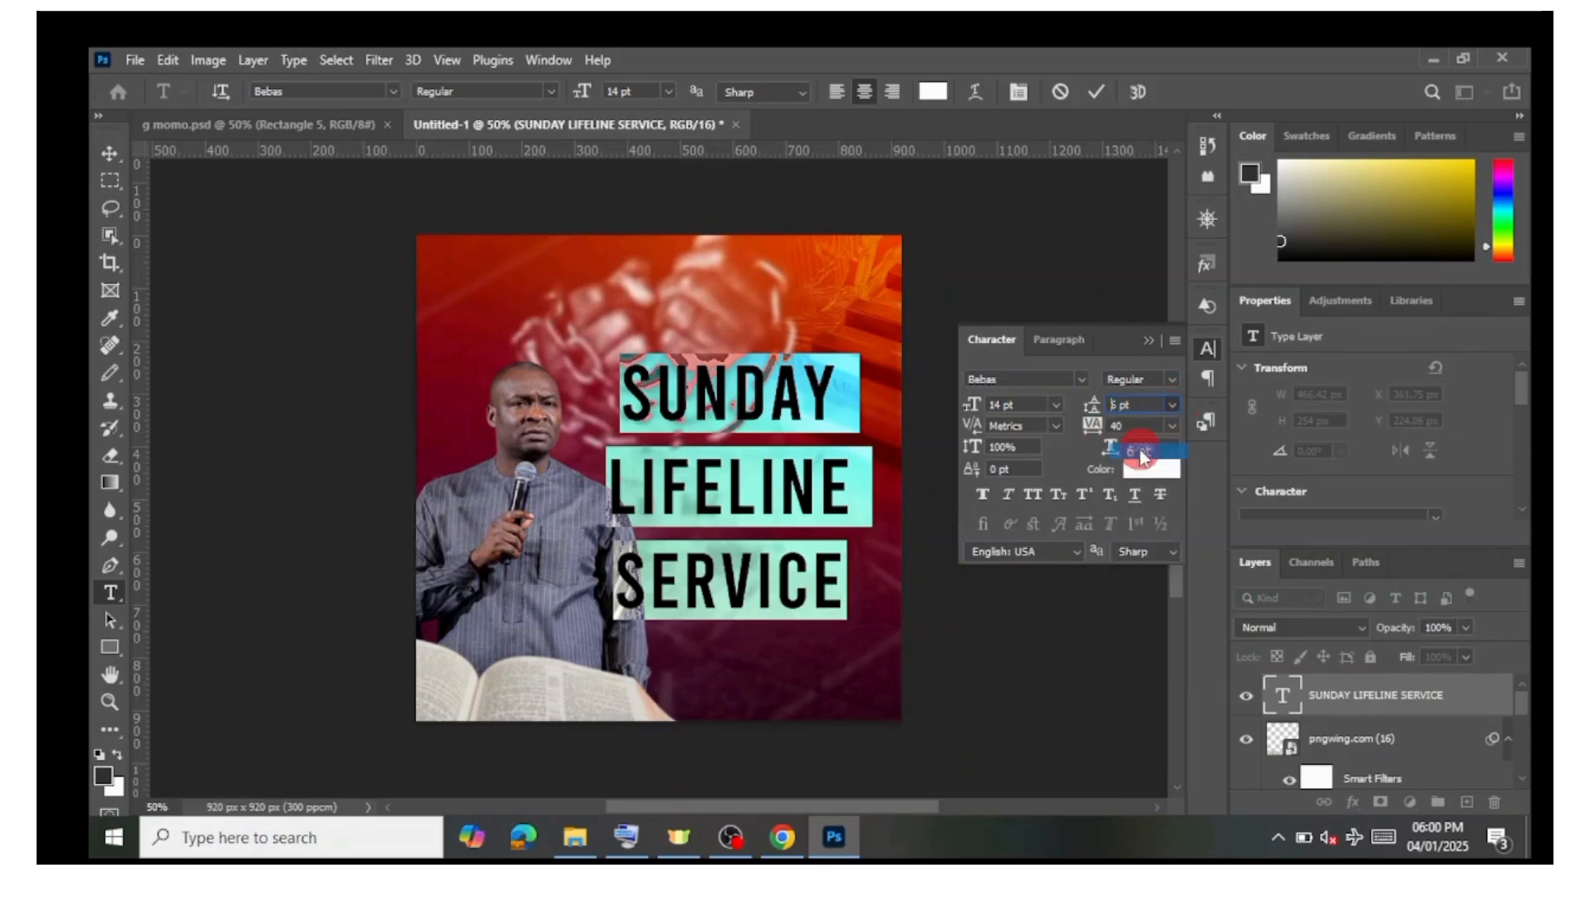
click(1145, 405)
key(Up)
key(Up)
key(Up)
key(Up)
key(Up)
key(Up)
key(Up)
key(Up)
key(Up)
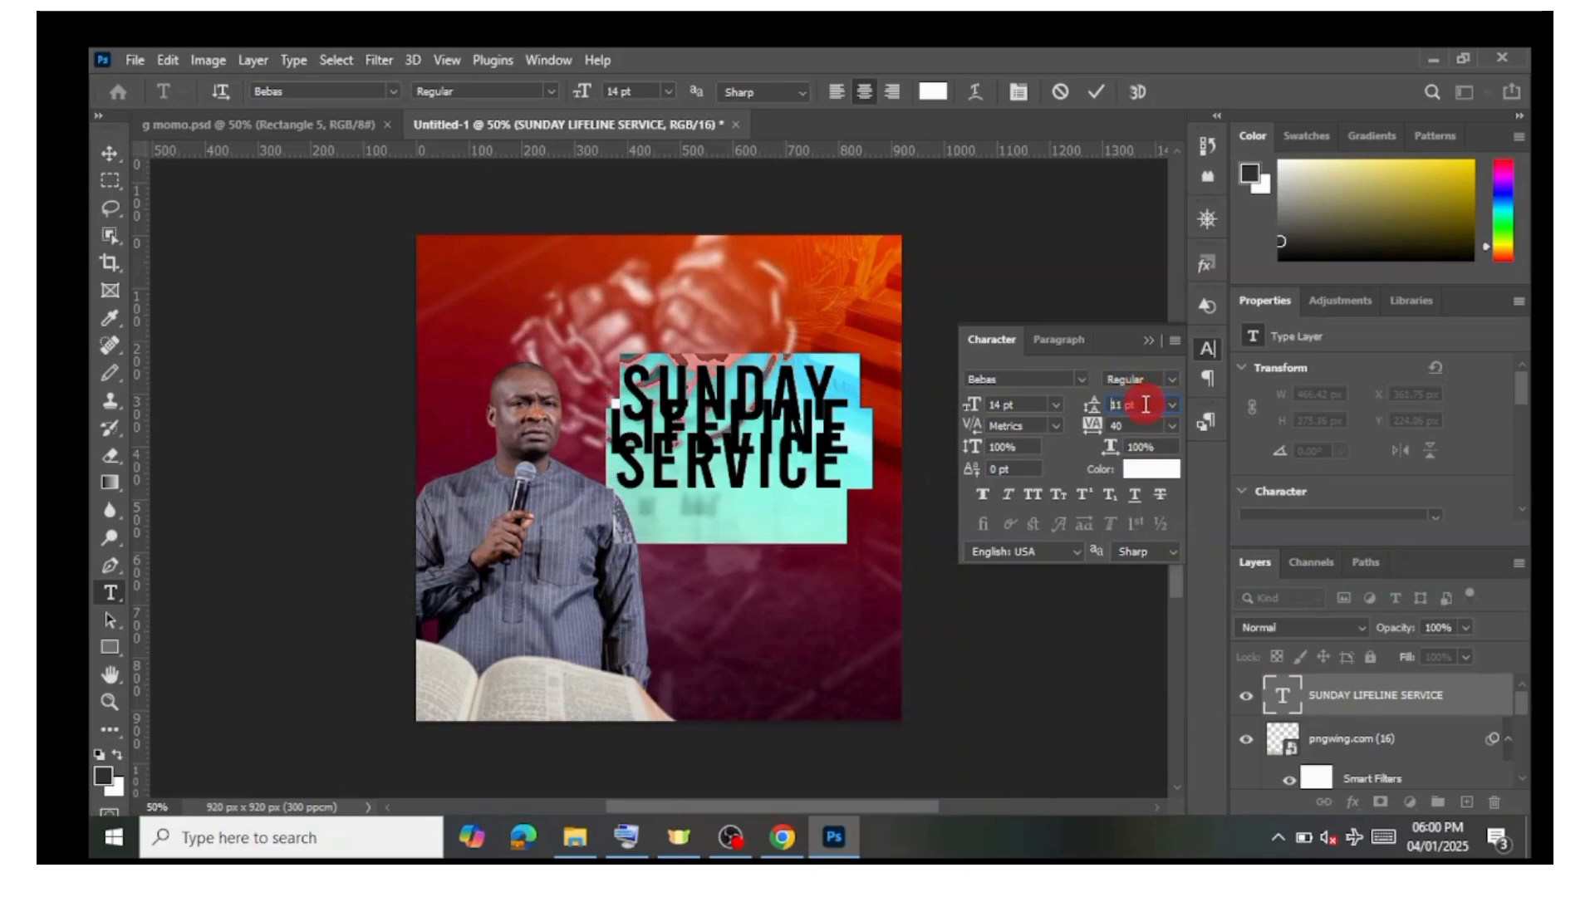
key(Up)
key(Up)
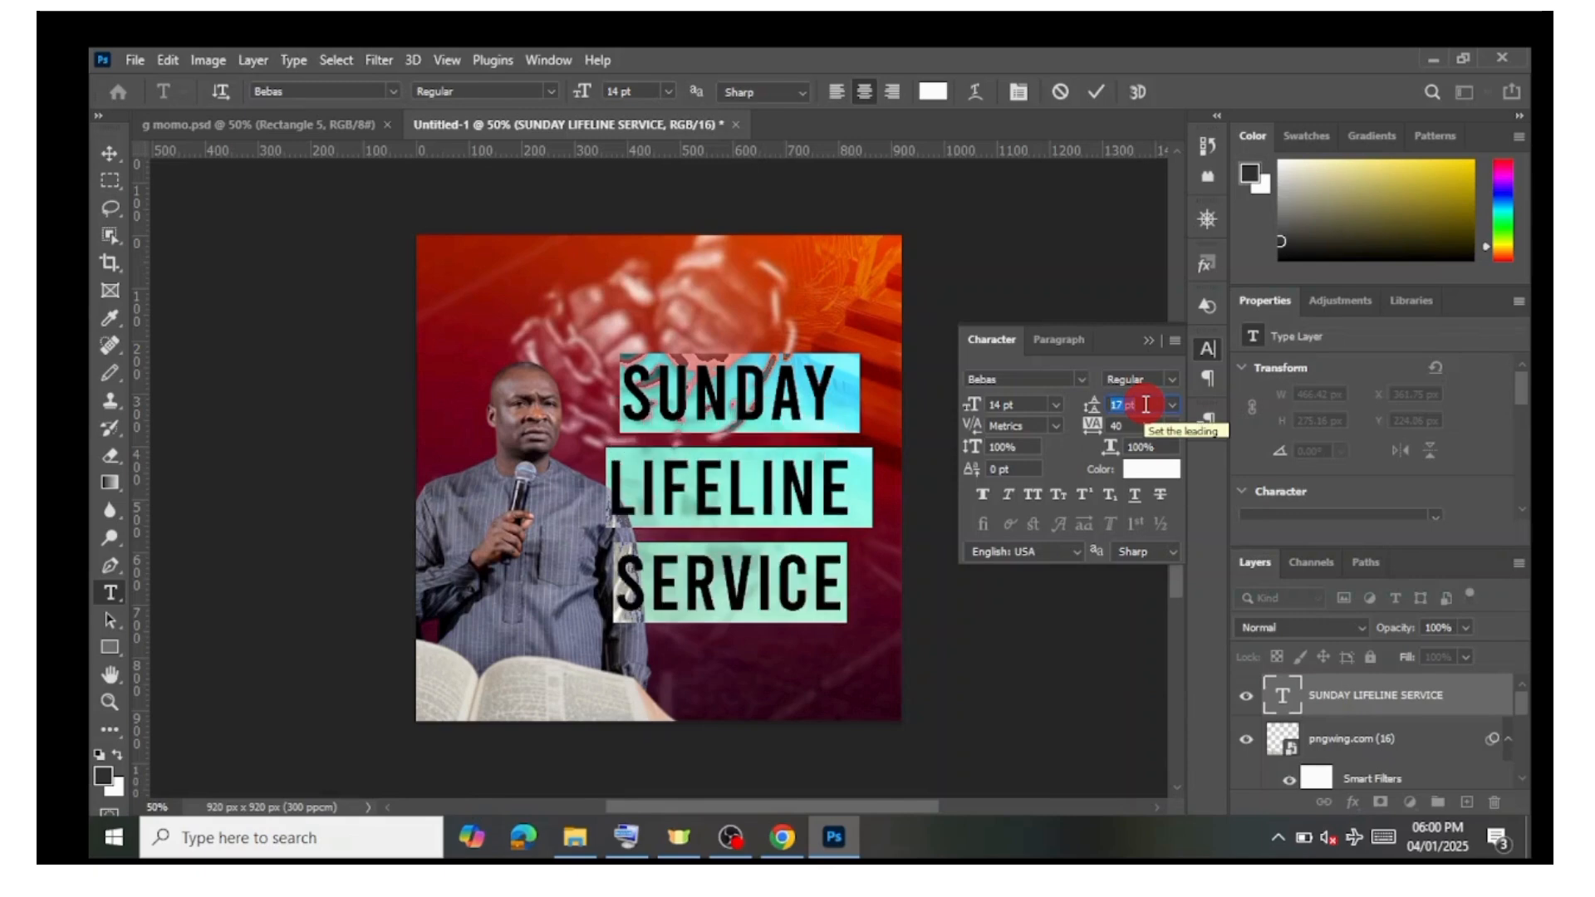
key(Down)
key(Down)
key(Down)
key(Down)
key(Down)
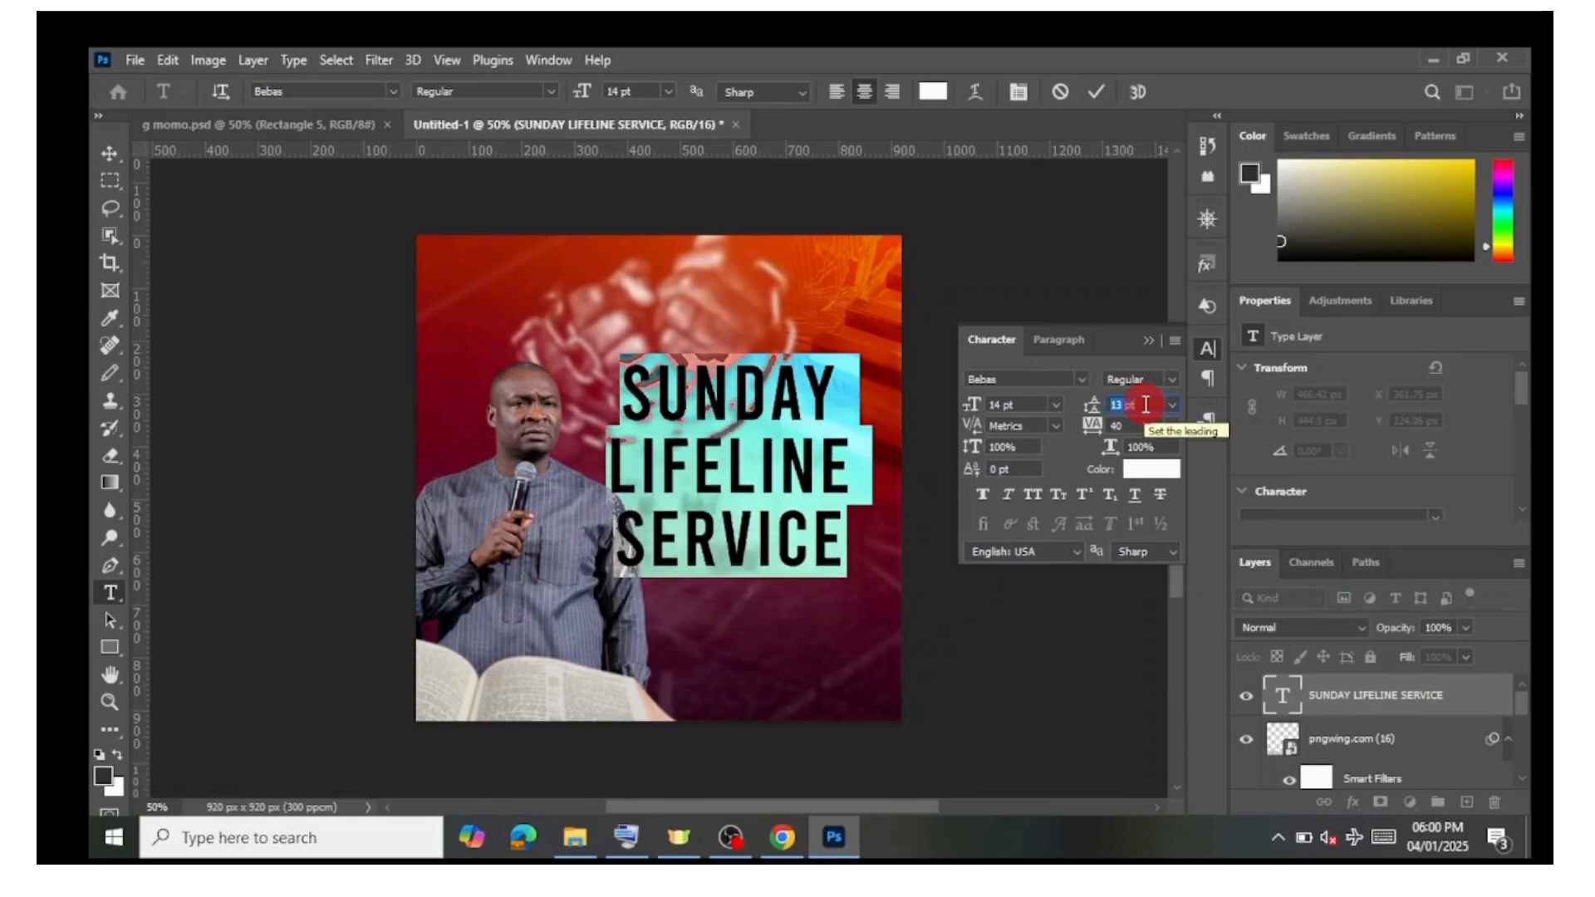
key(Down)
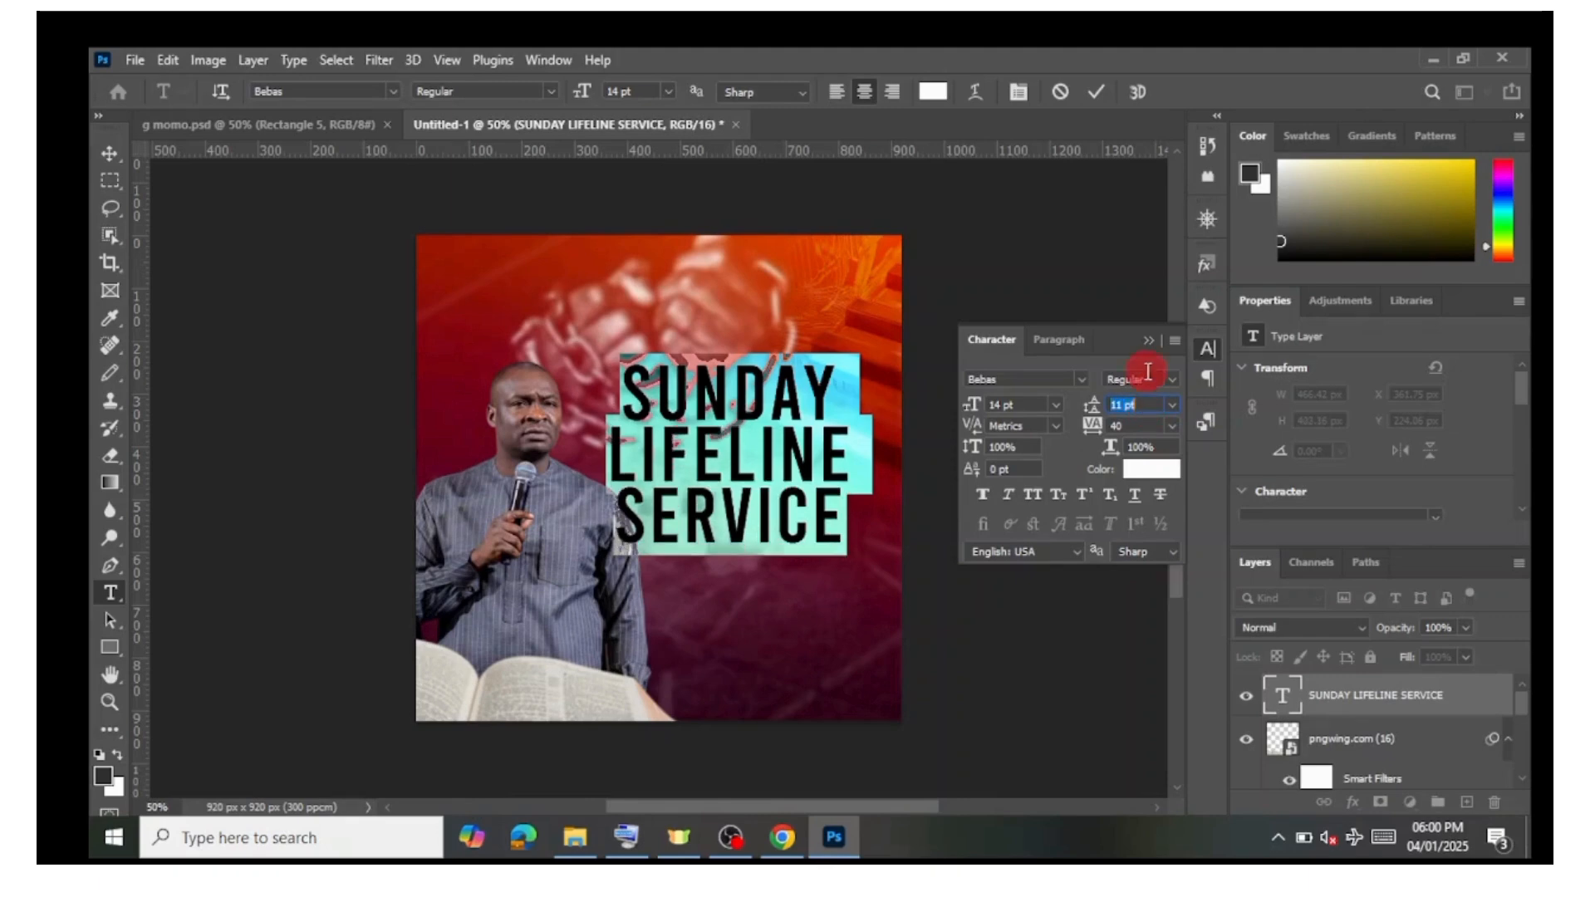
click(1095, 93)
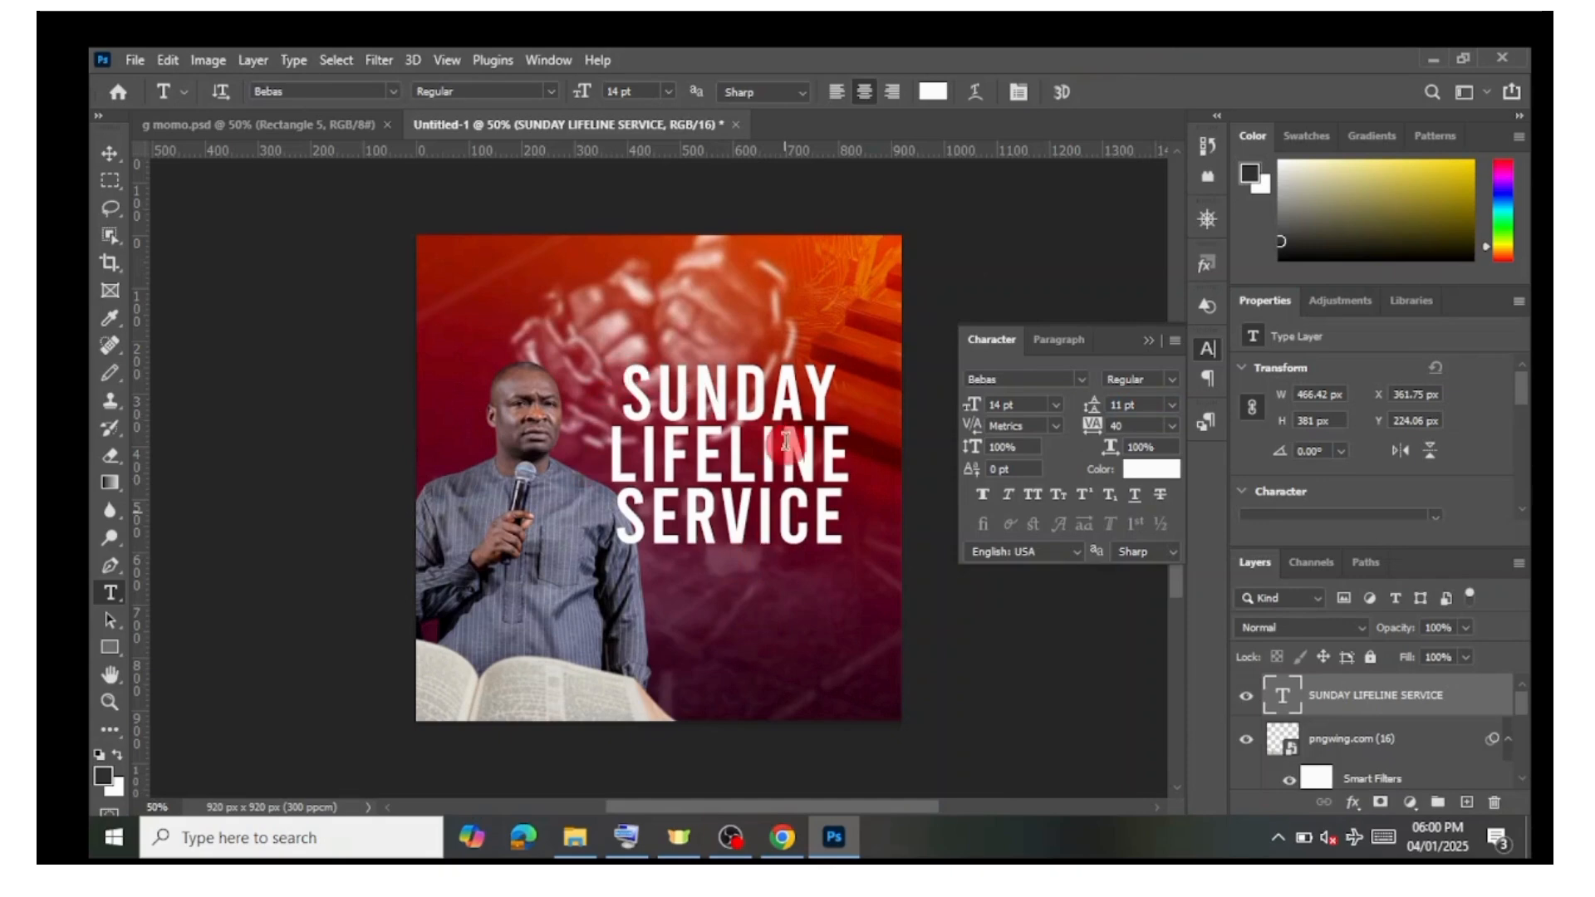
Step: Move the SUNDAY LIFELINE SERVICE text block slightly to the right
click(721, 519)
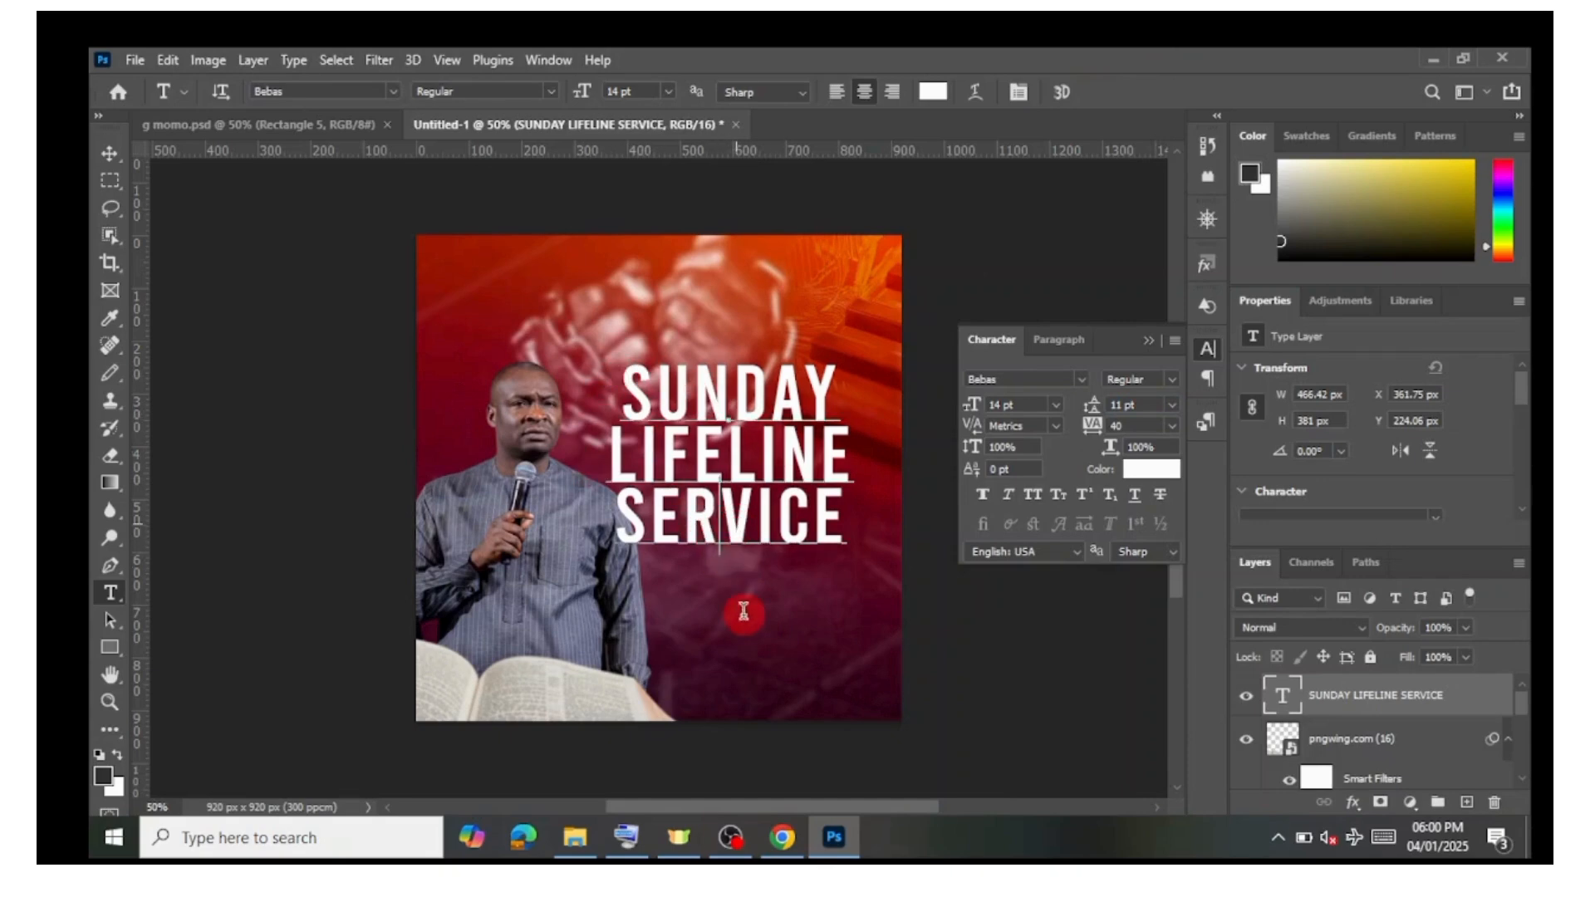
drag(776, 615, 847, 627)
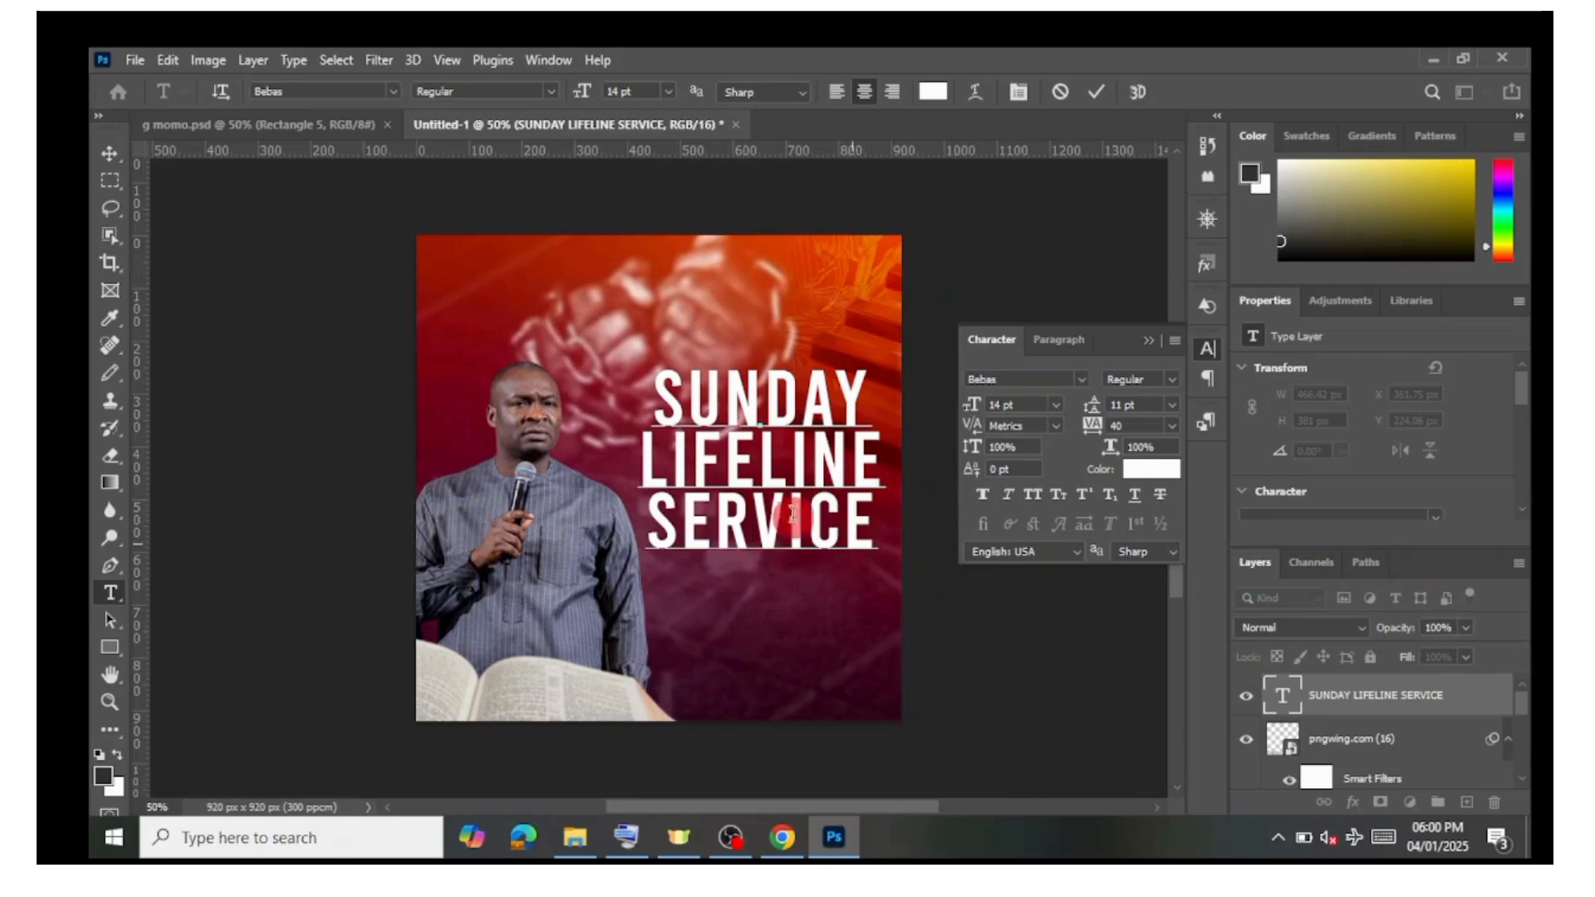
click(1282, 700)
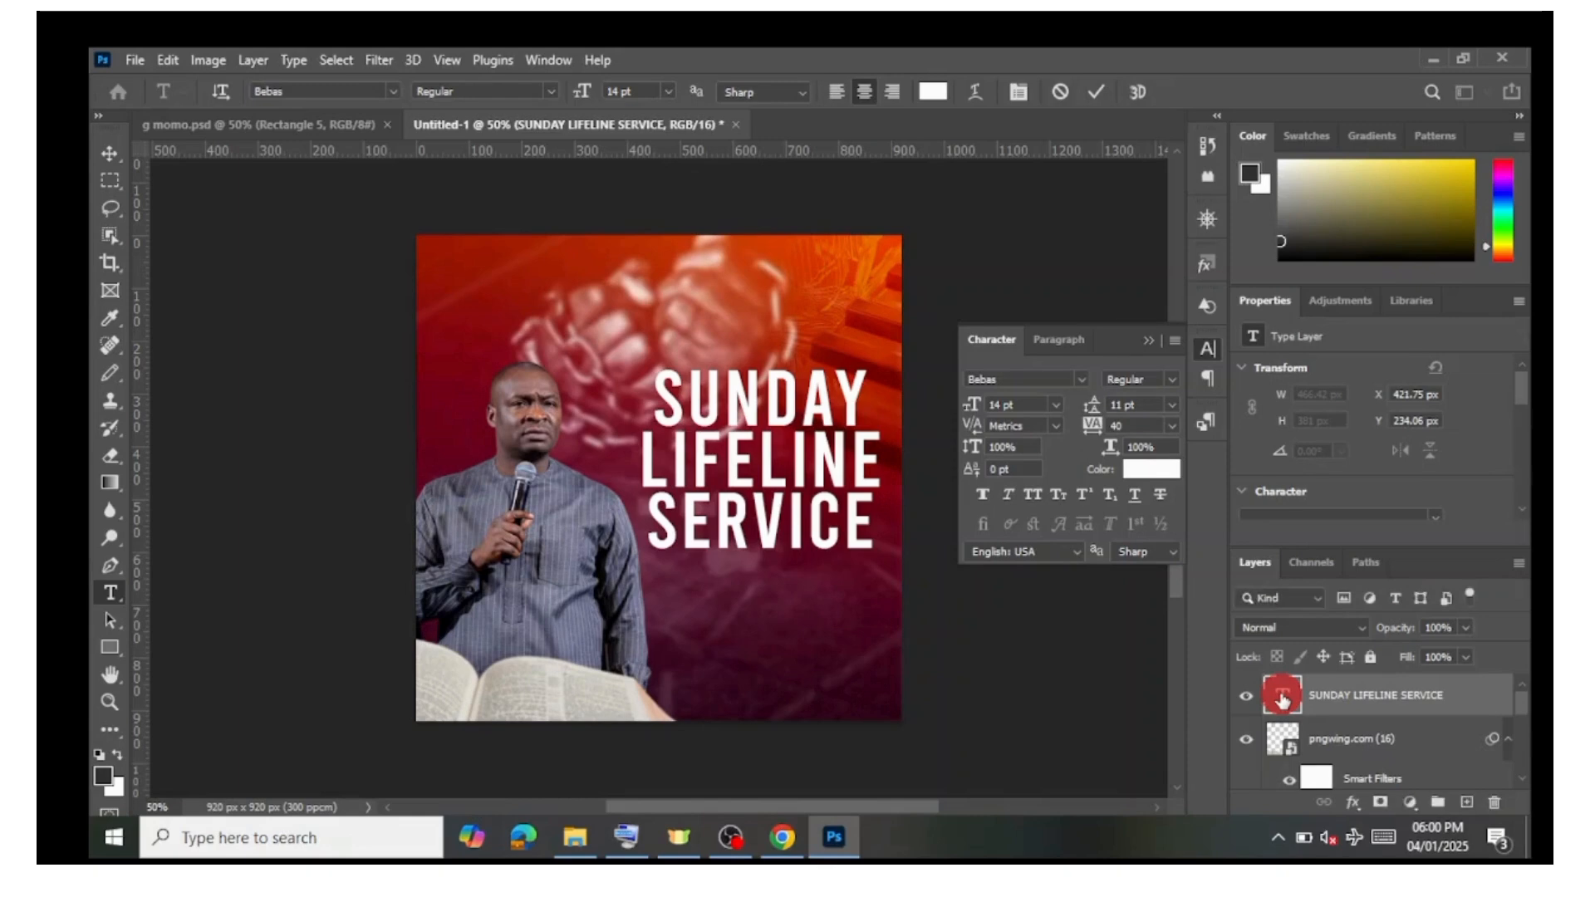
Step: Select all of the SUNDAY LIFELINE SERVICE text and change its font to Aerospace
double_click(1282, 701)
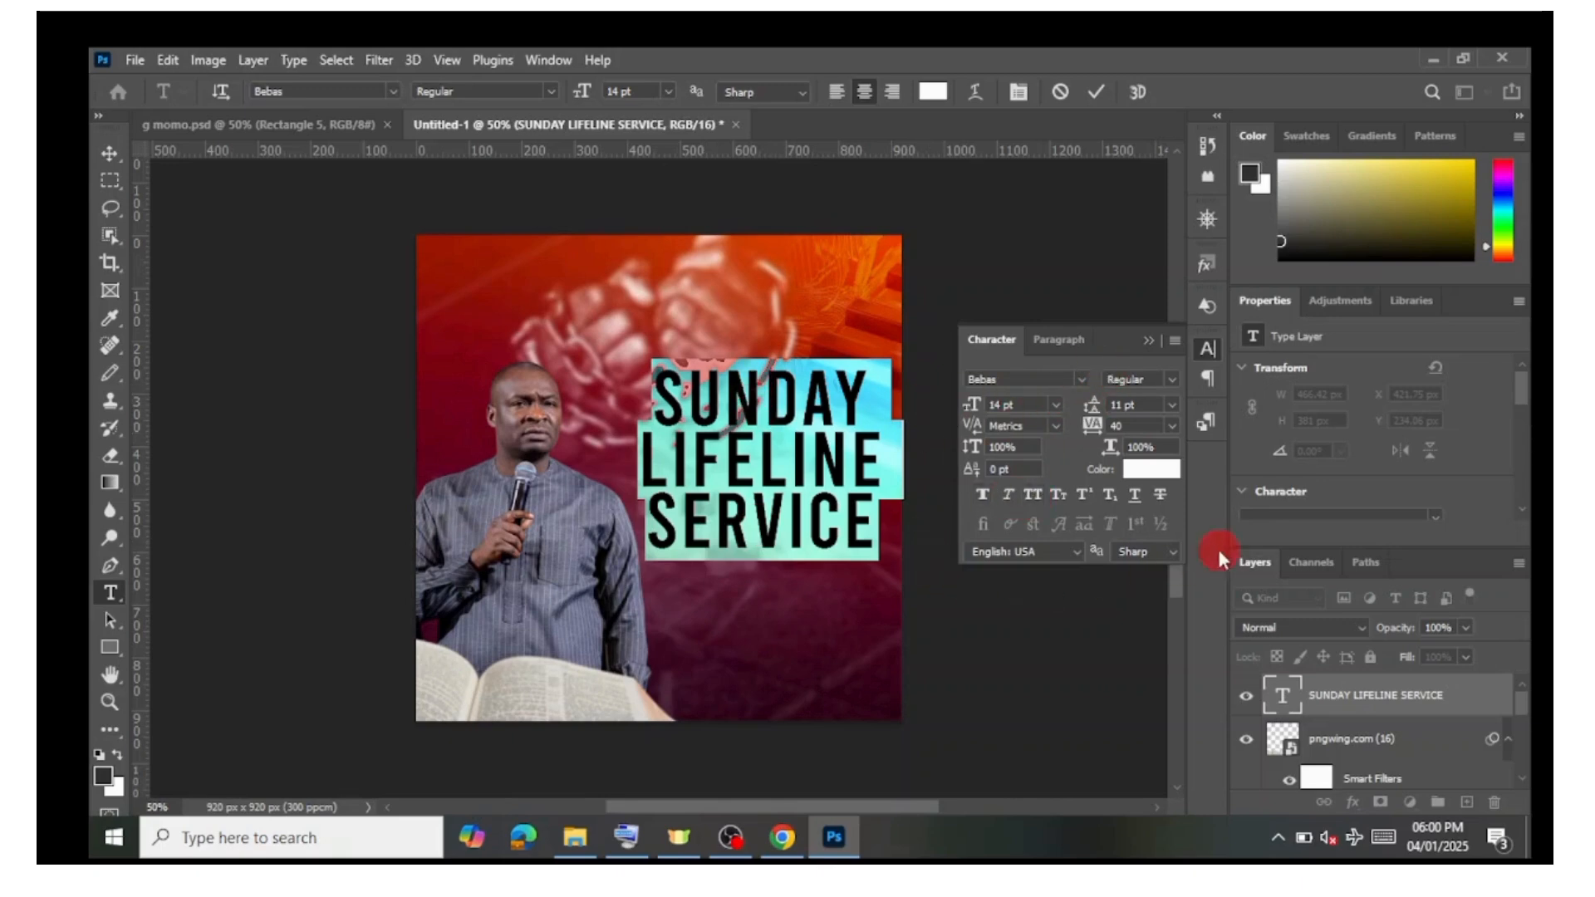
click(1153, 339)
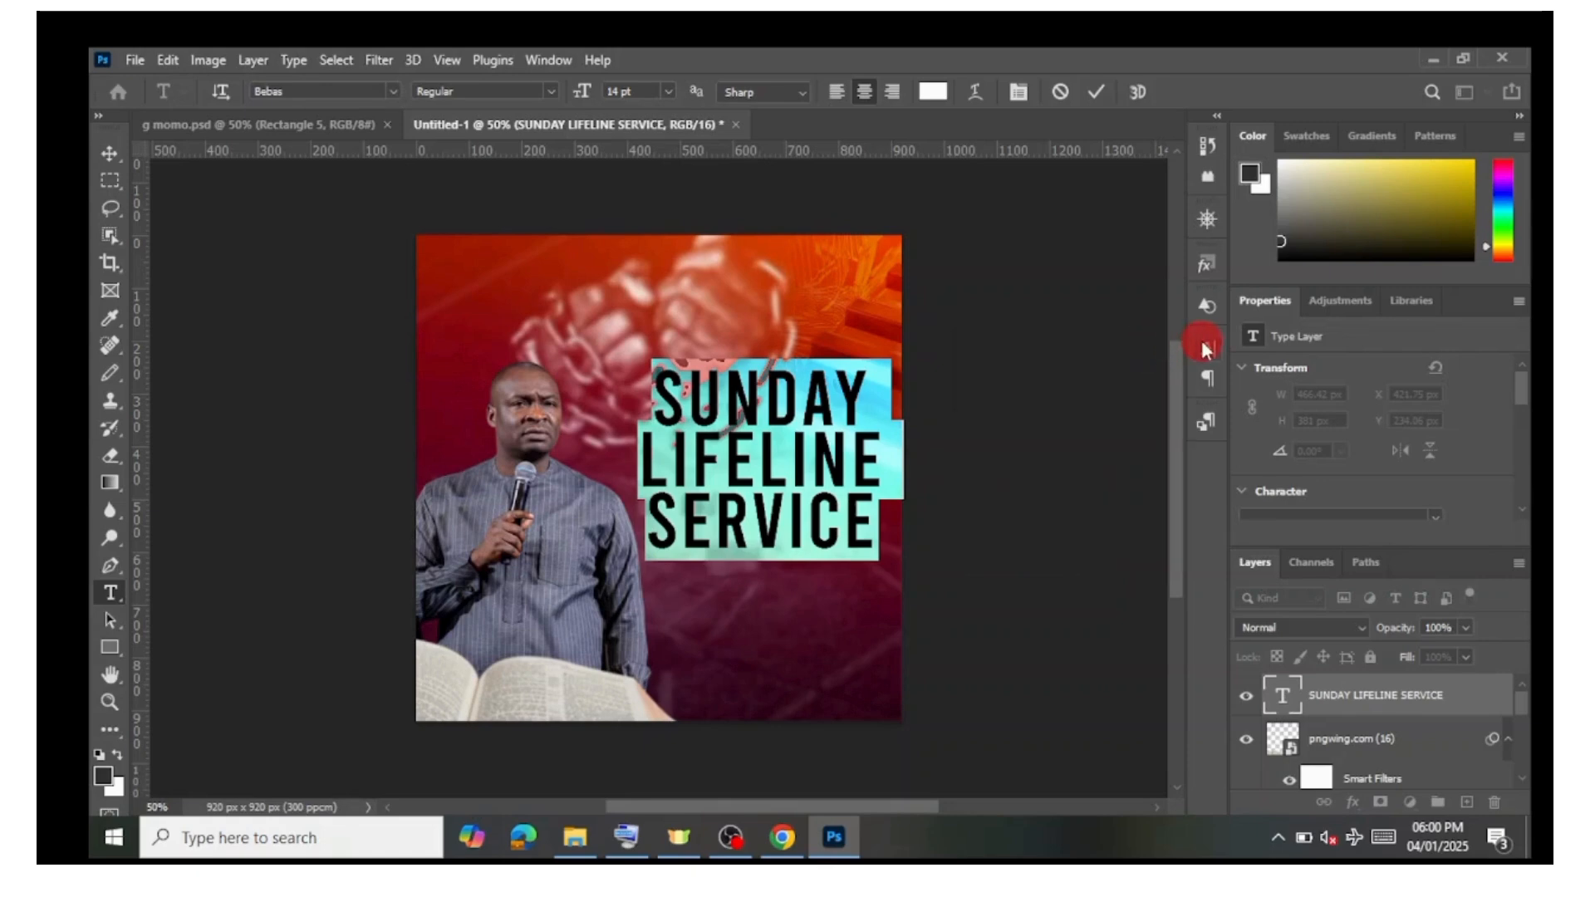
click(1204, 349)
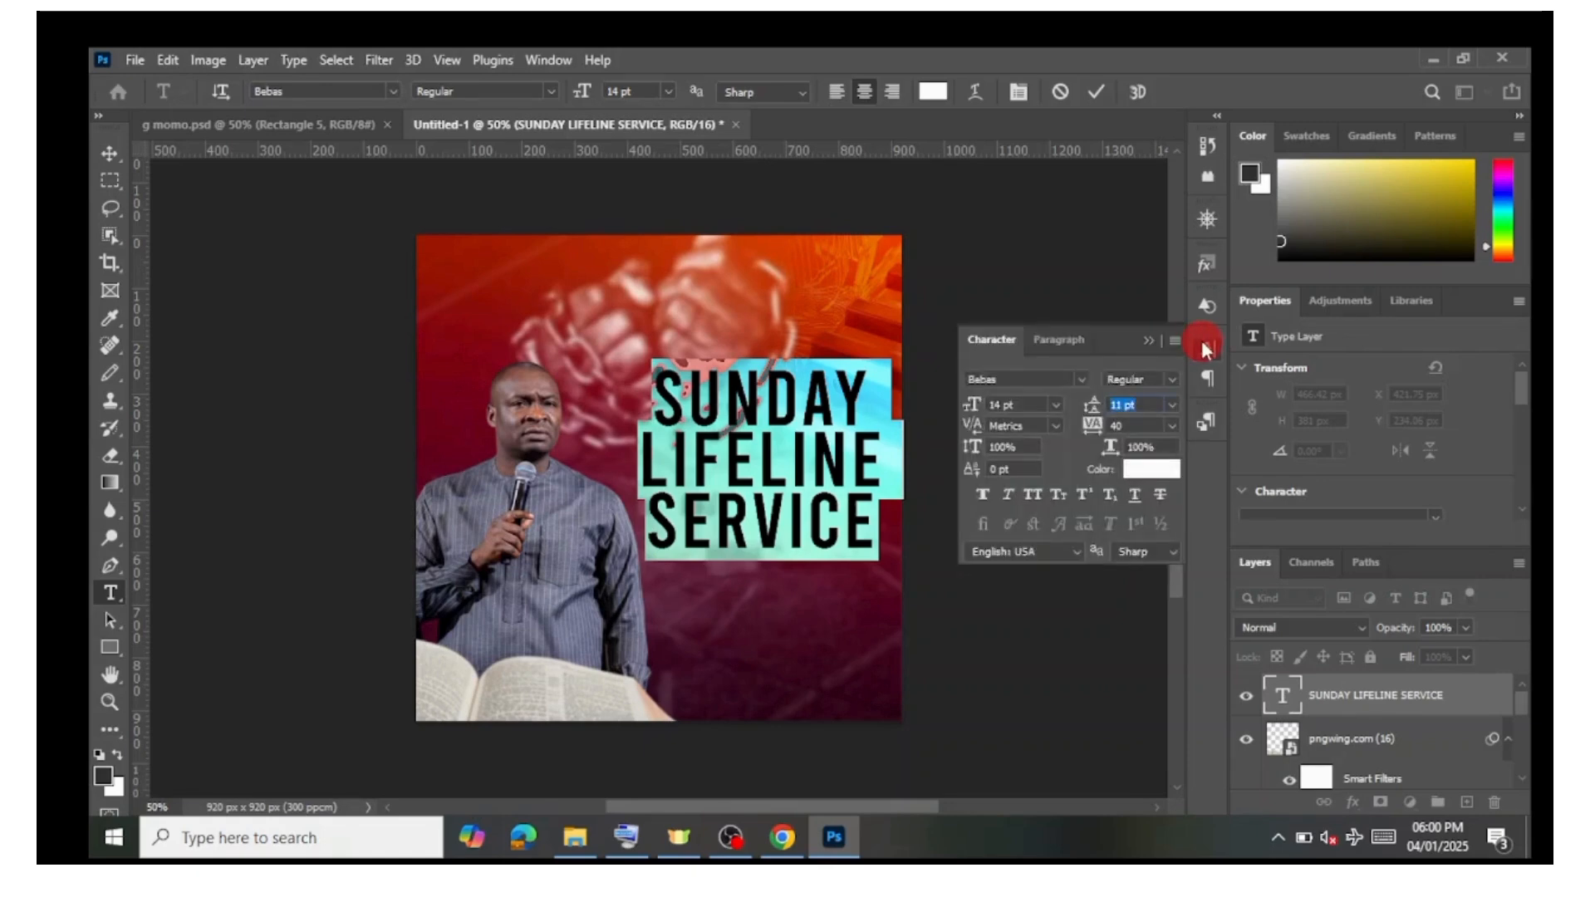
click(1155, 343)
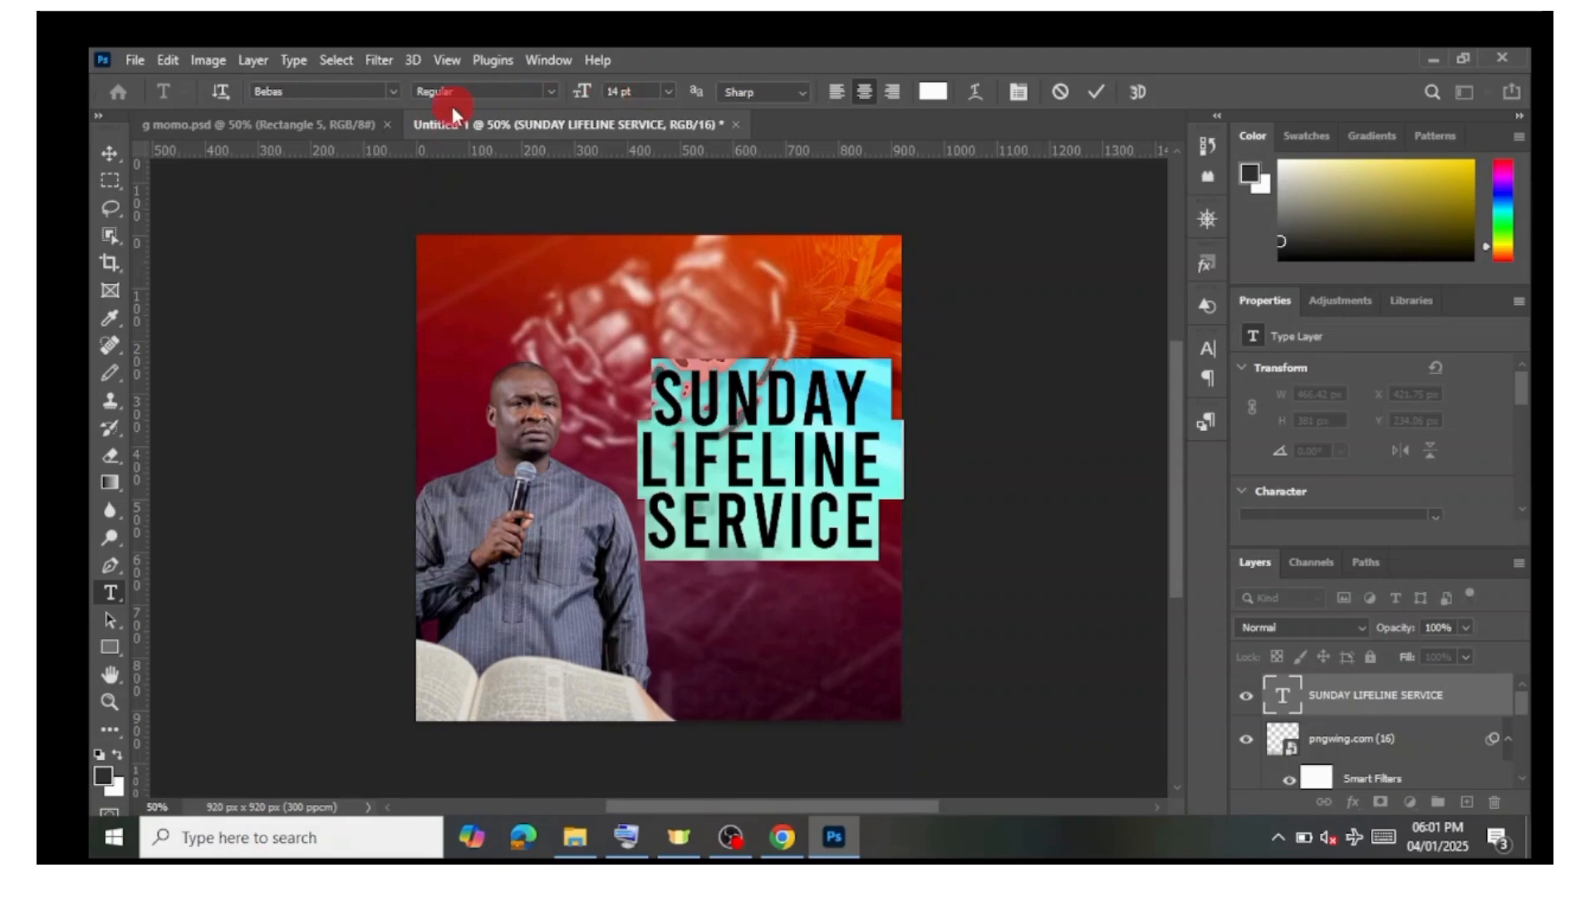
click(391, 87)
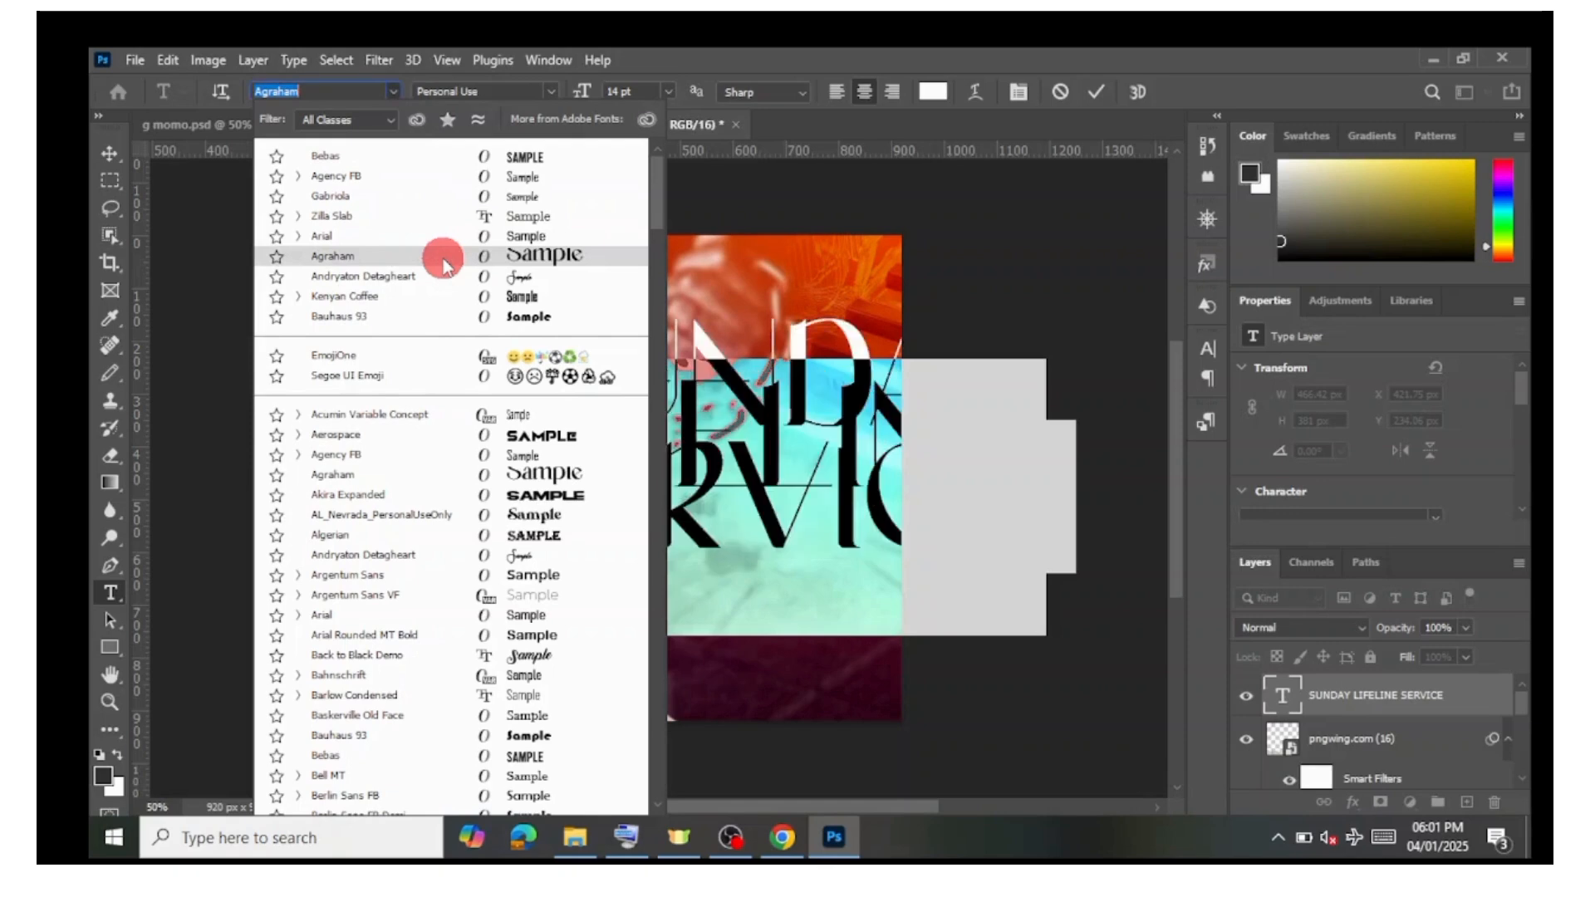
click(455, 442)
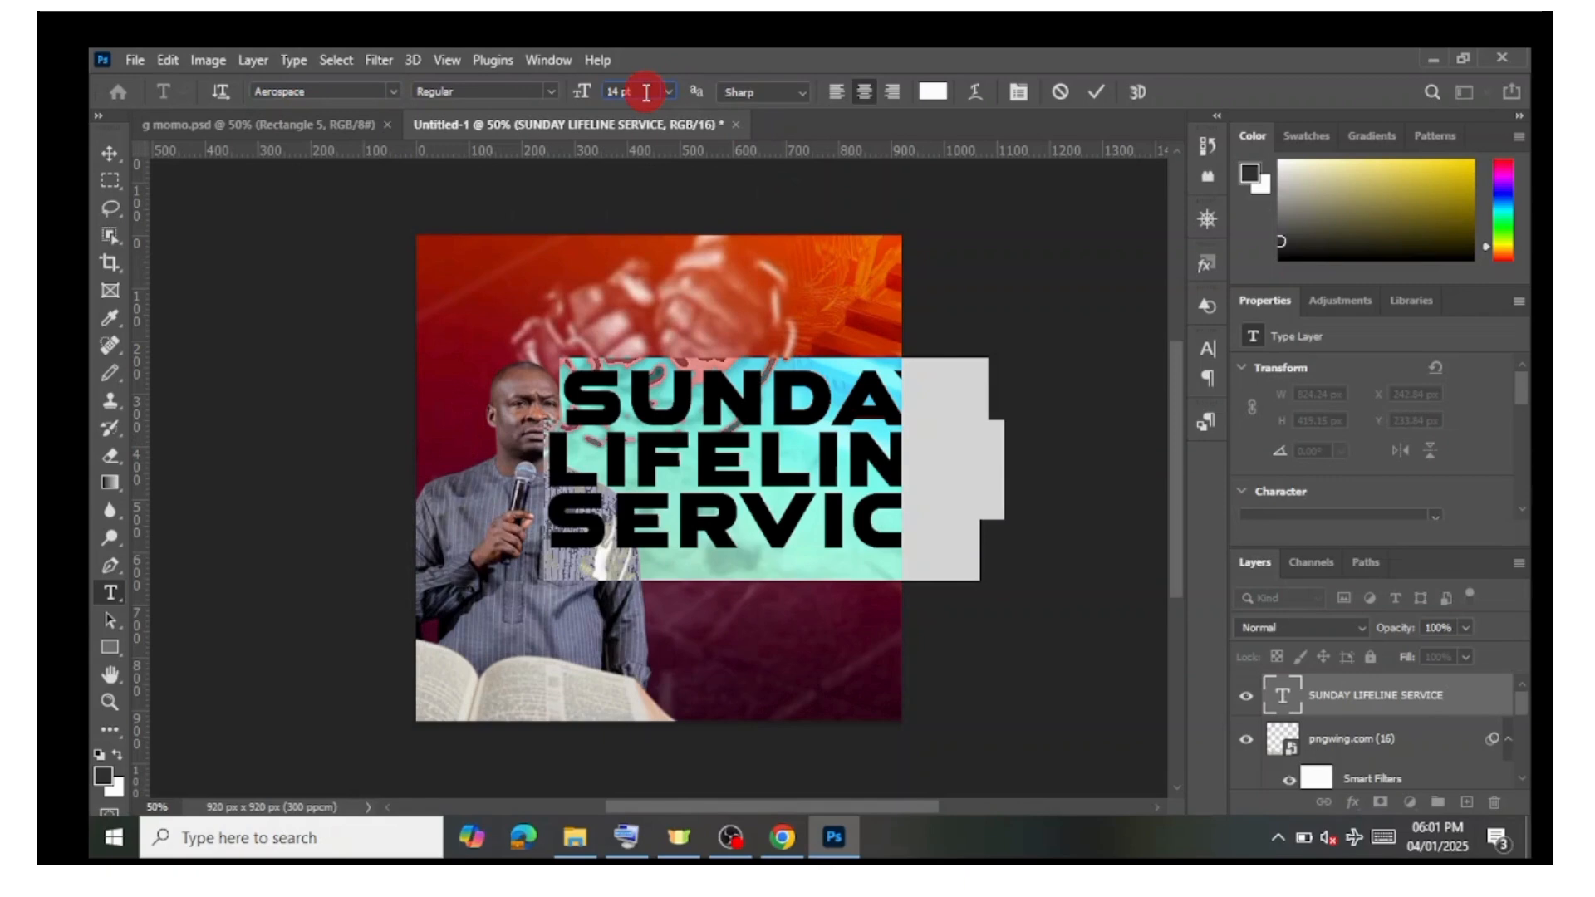
Step: Reduce the text size to 8 pt and set the leading to 7 pt
scroll(646, 91, down, 5)
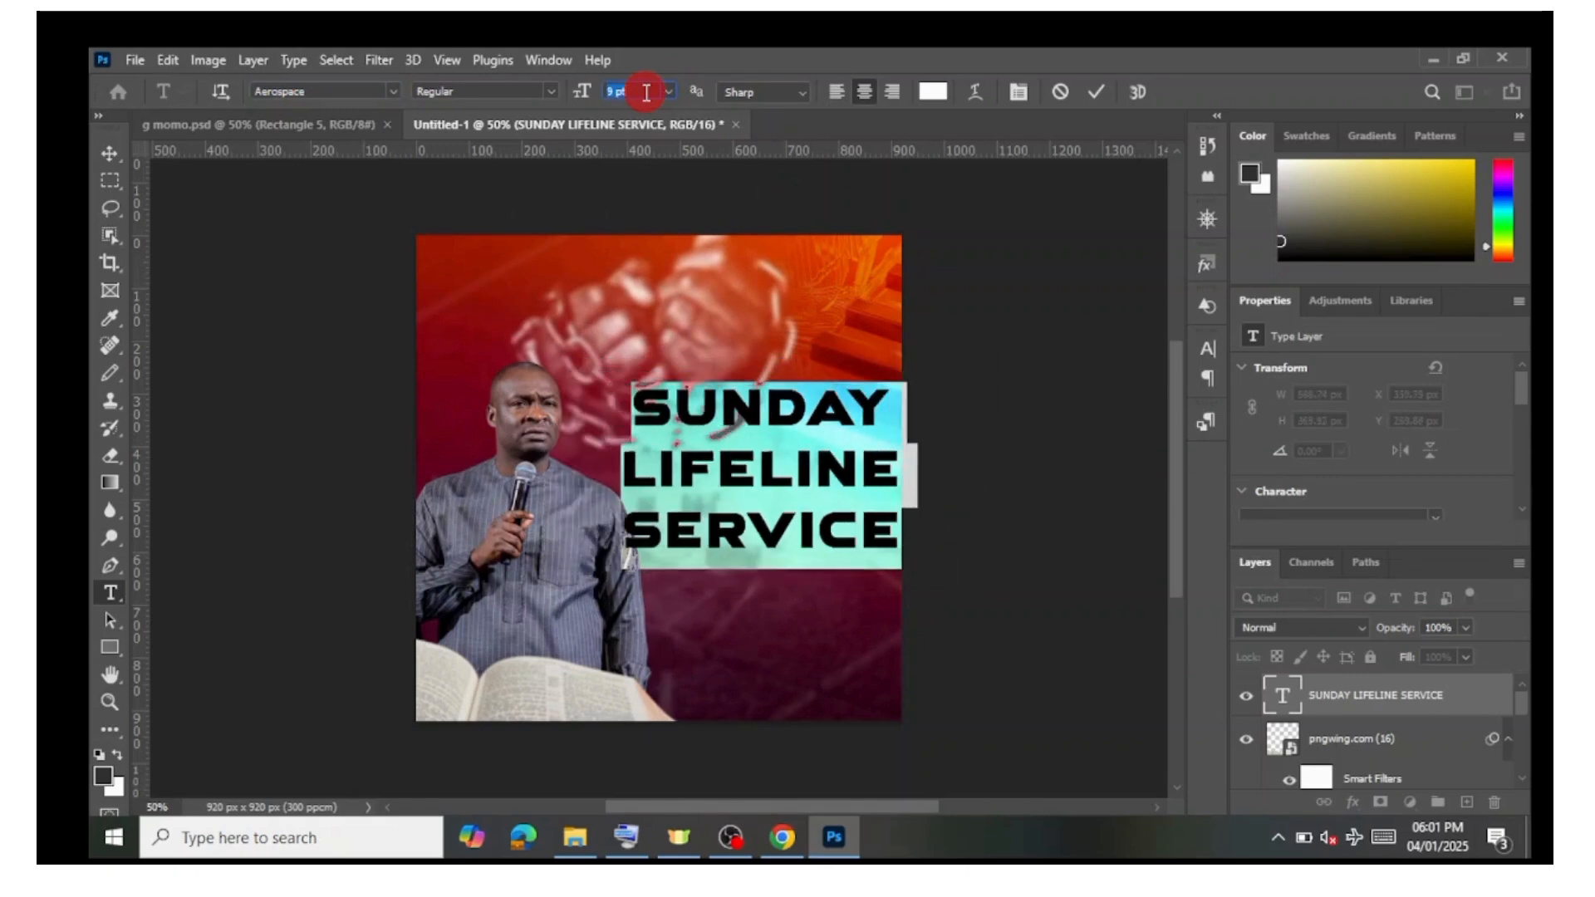
scroll(646, 92, down, 1)
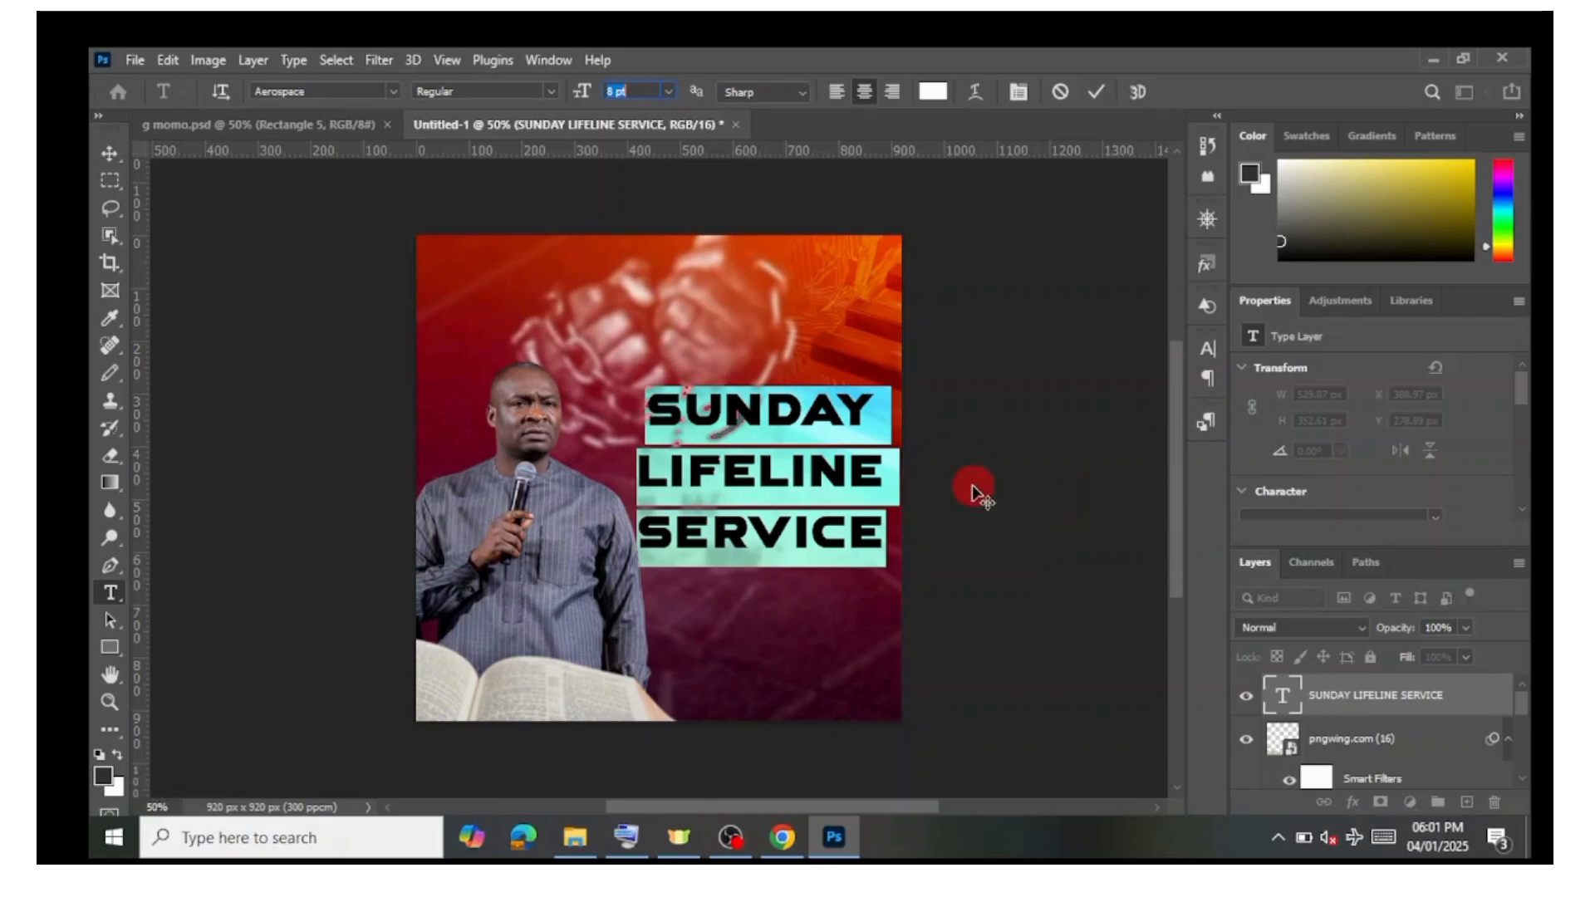
click(1209, 353)
click(1140, 391)
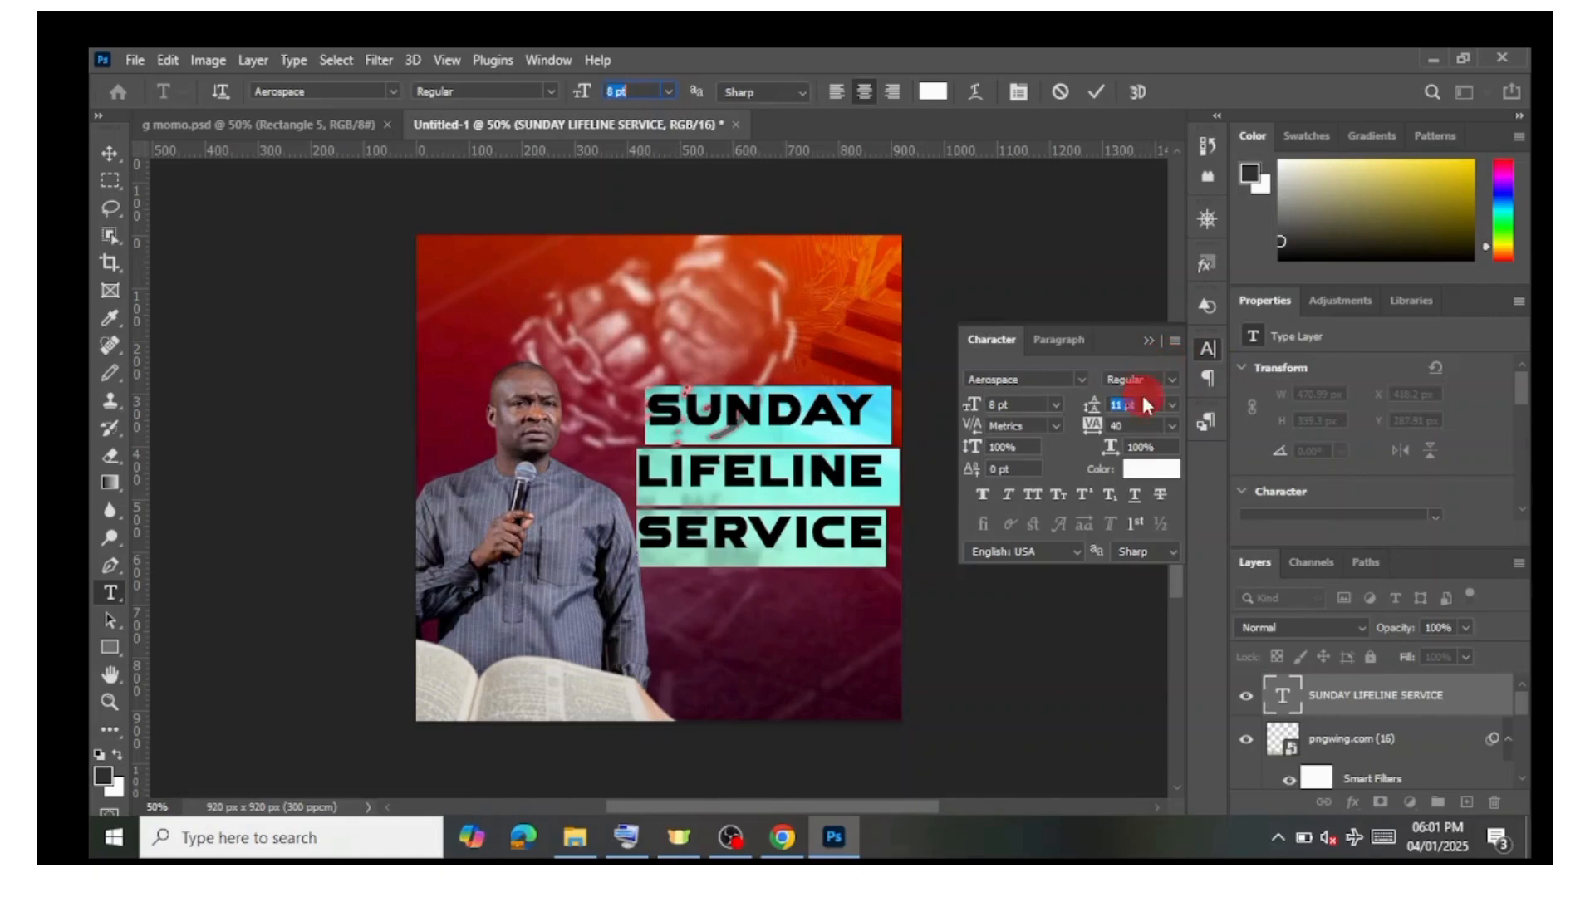
click(1150, 407)
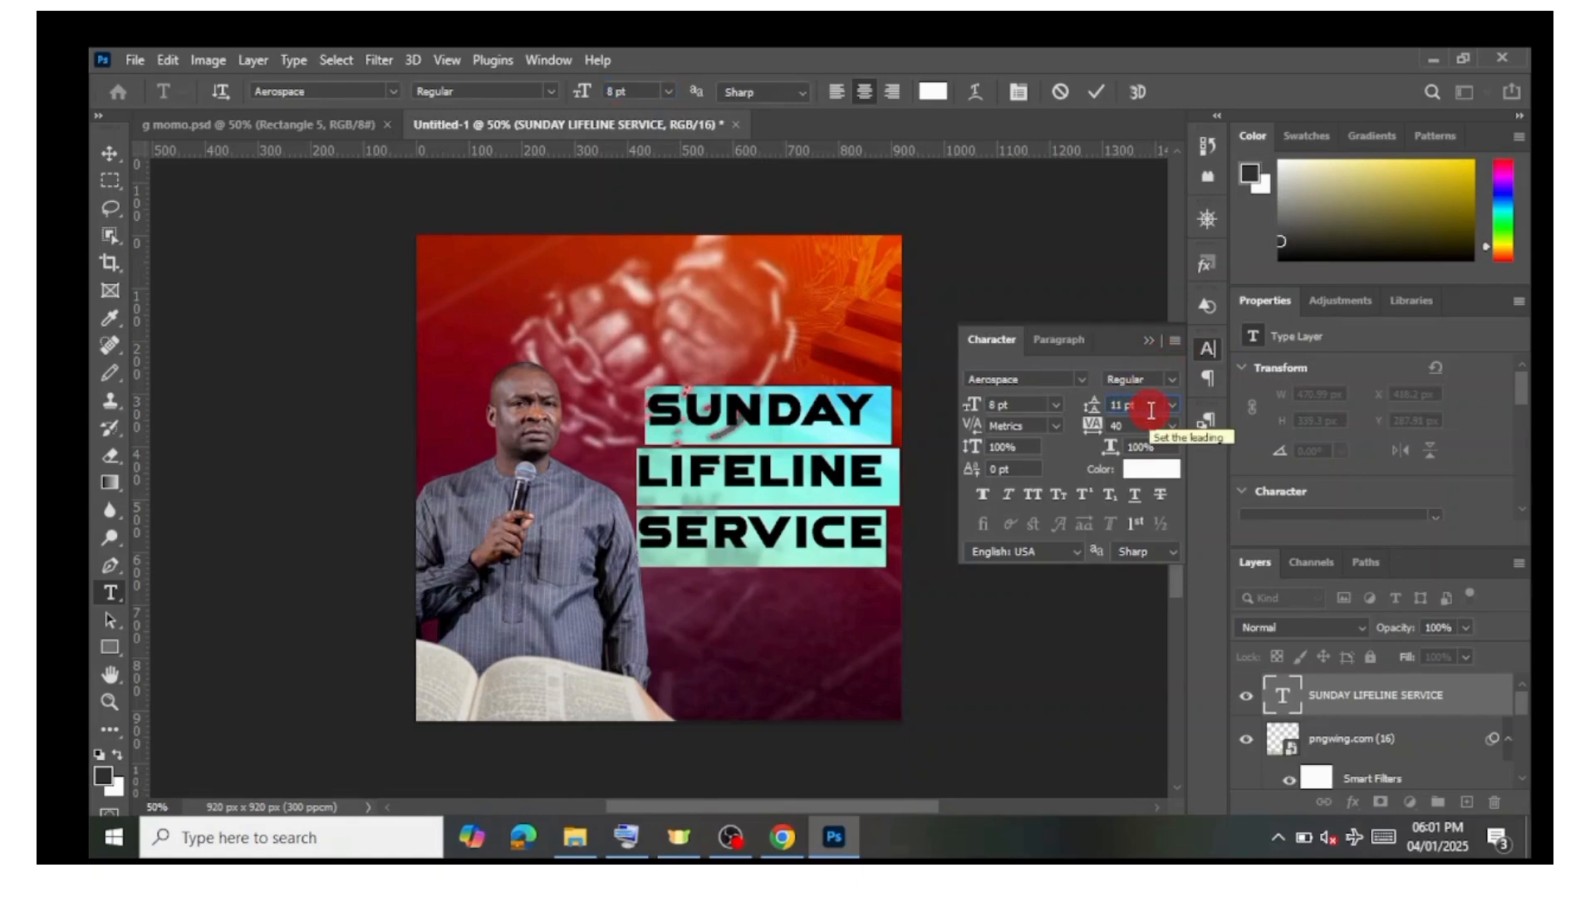
key(Down)
key(Down)
key(Down)
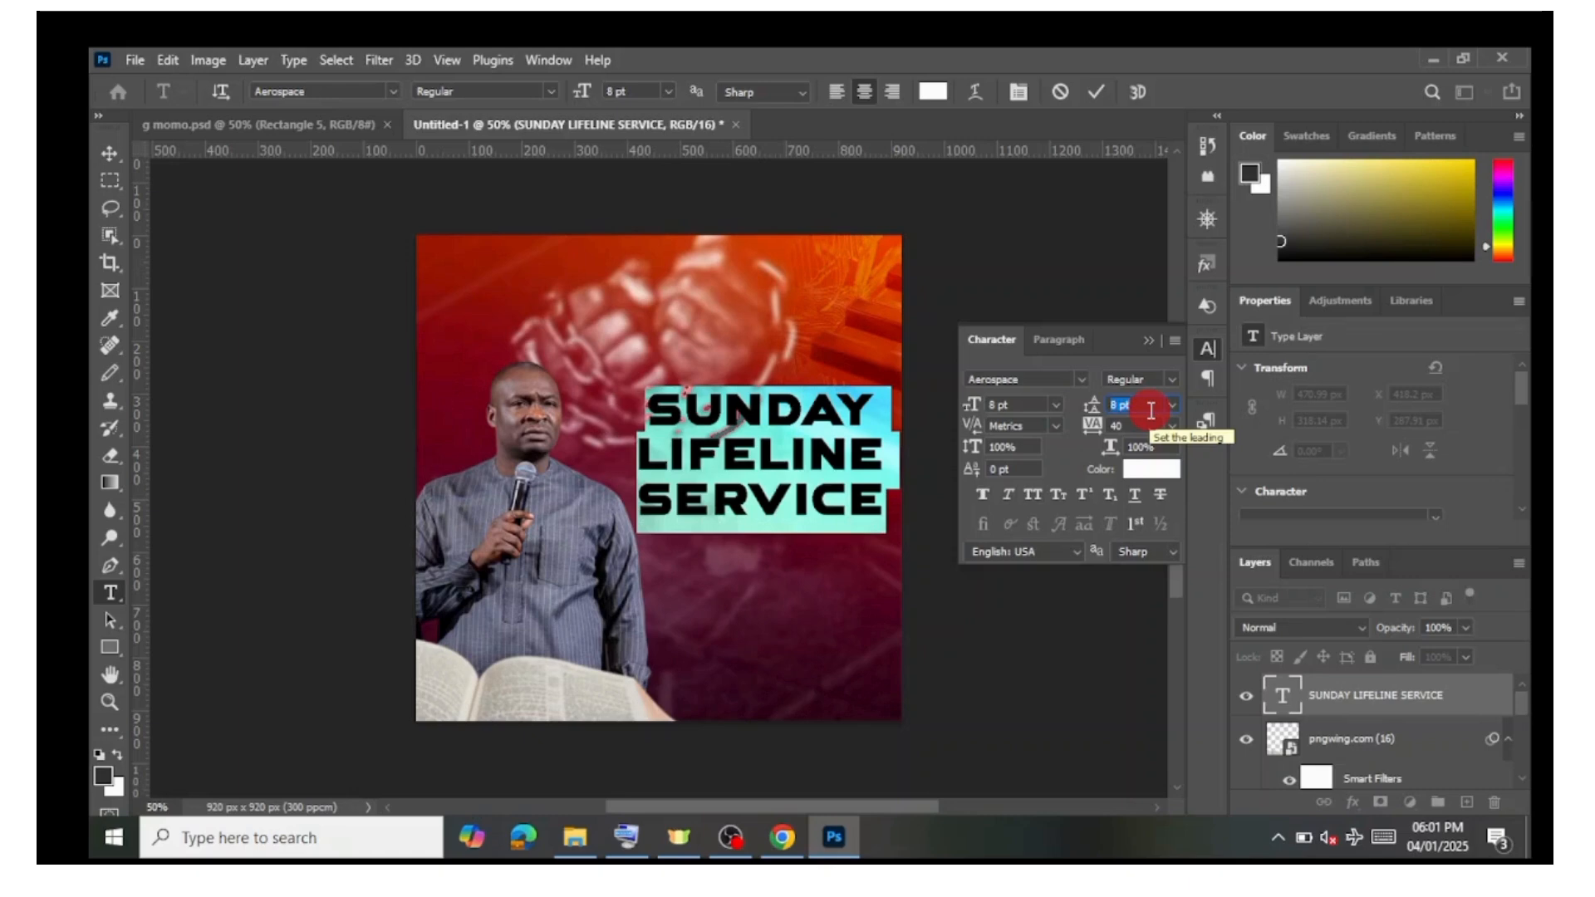
key(Down)
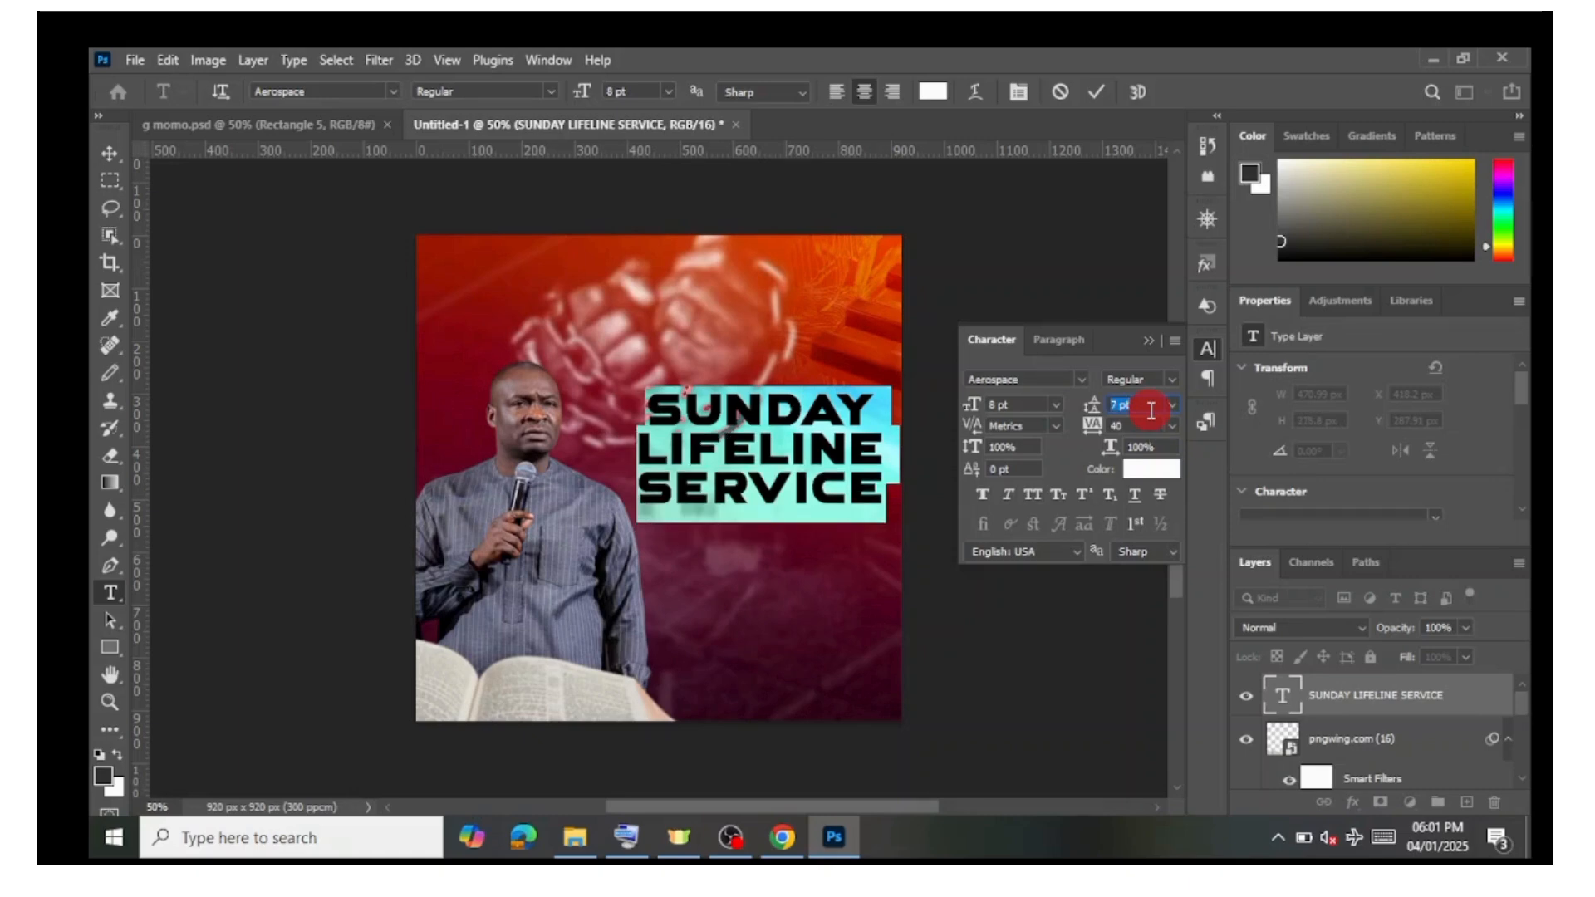
click(1159, 339)
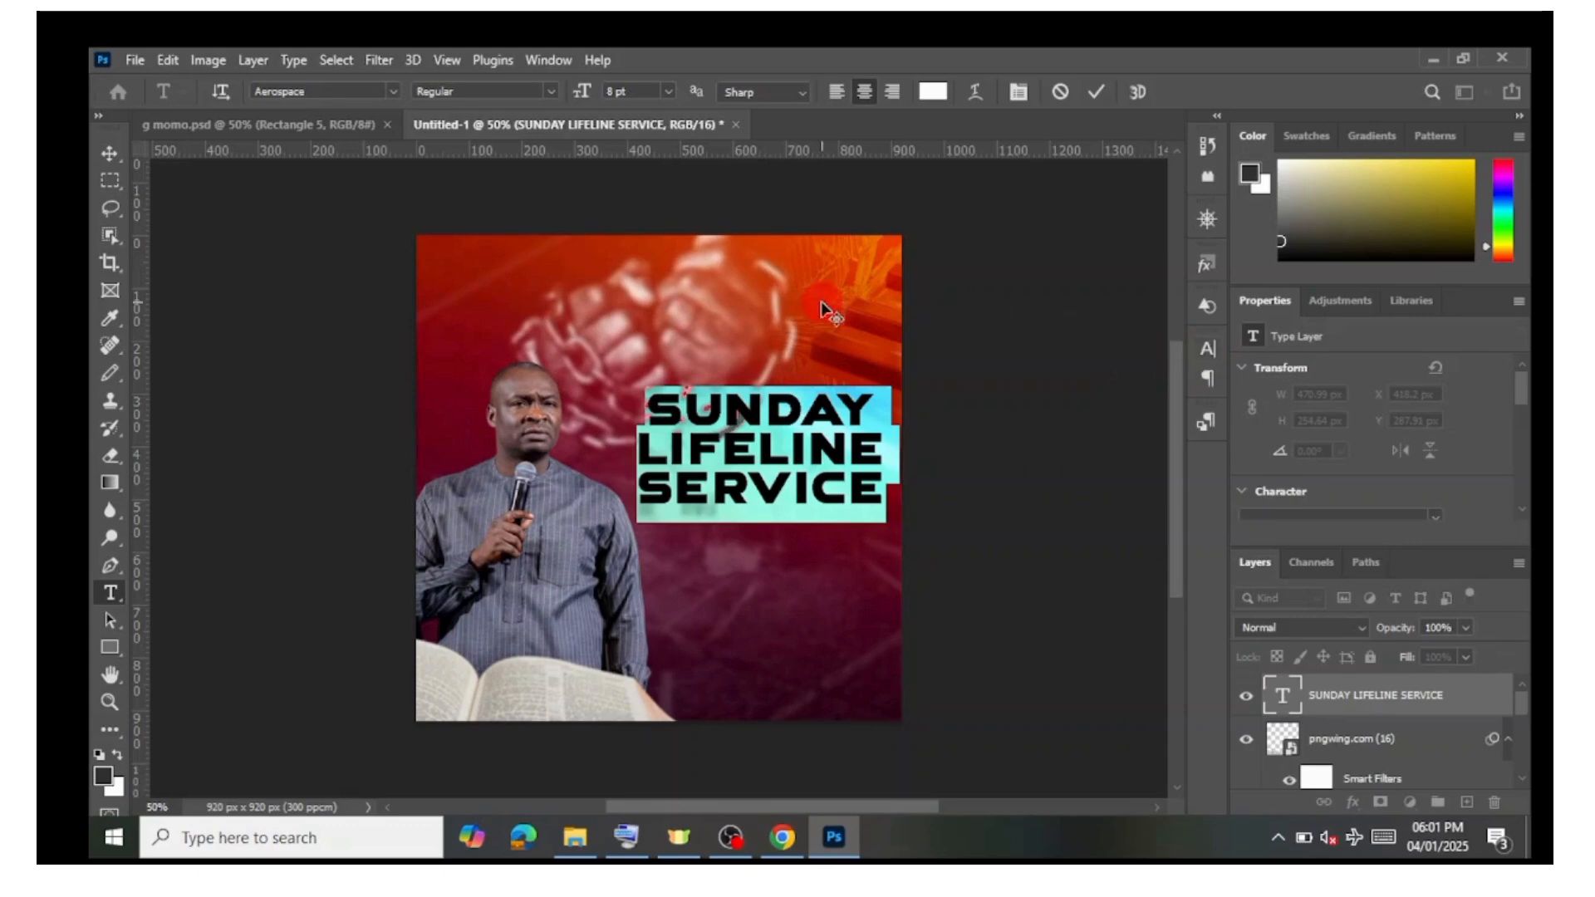
click(546, 60)
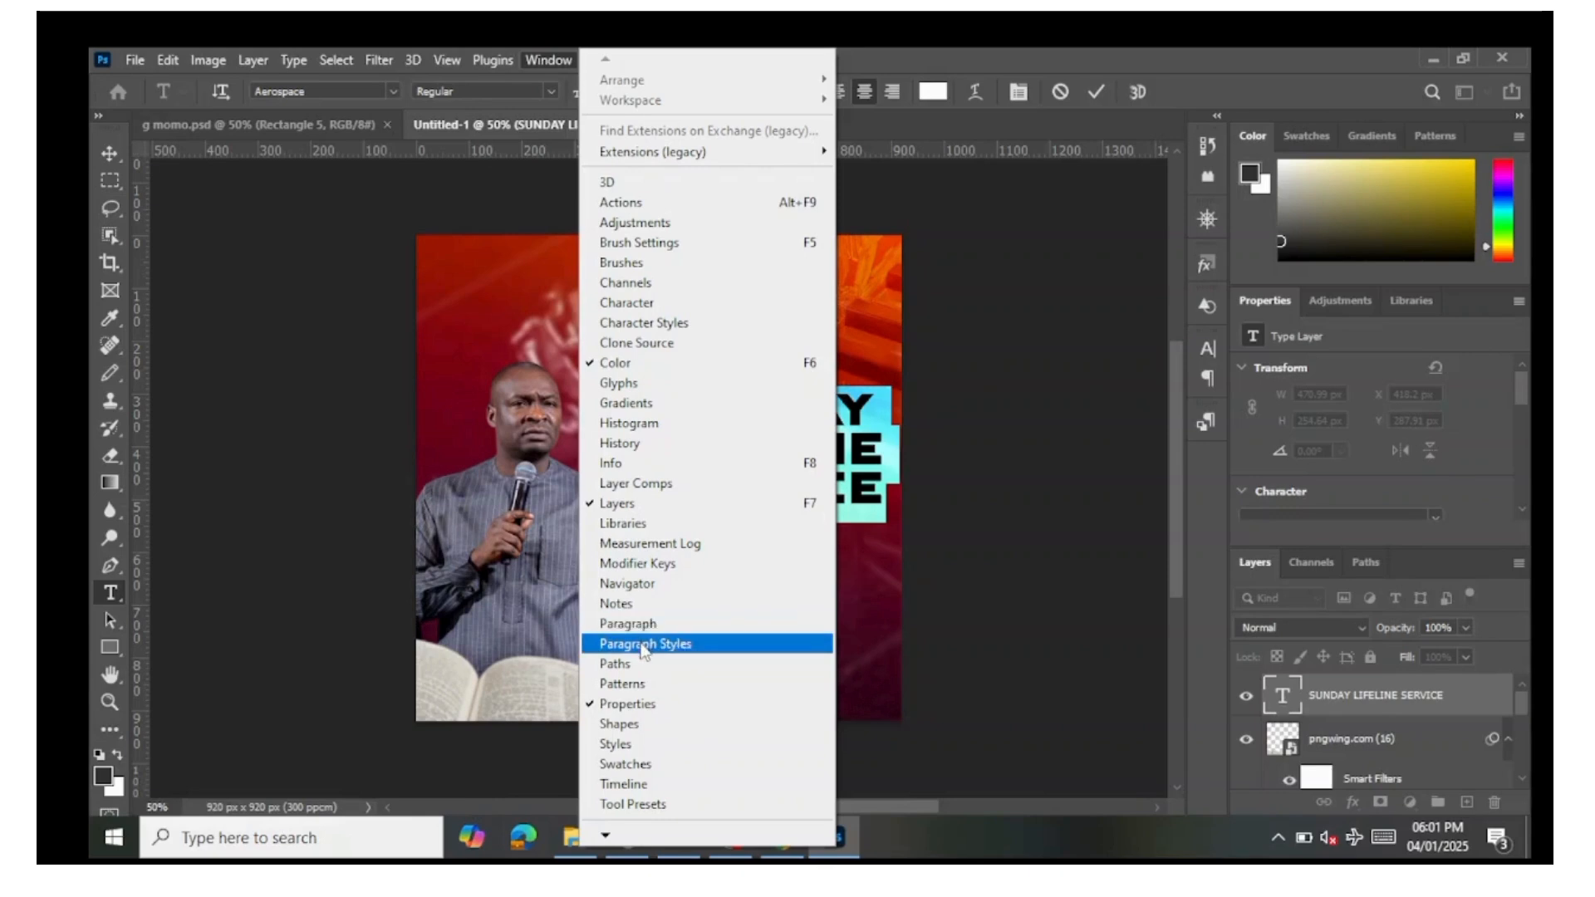
click(996, 613)
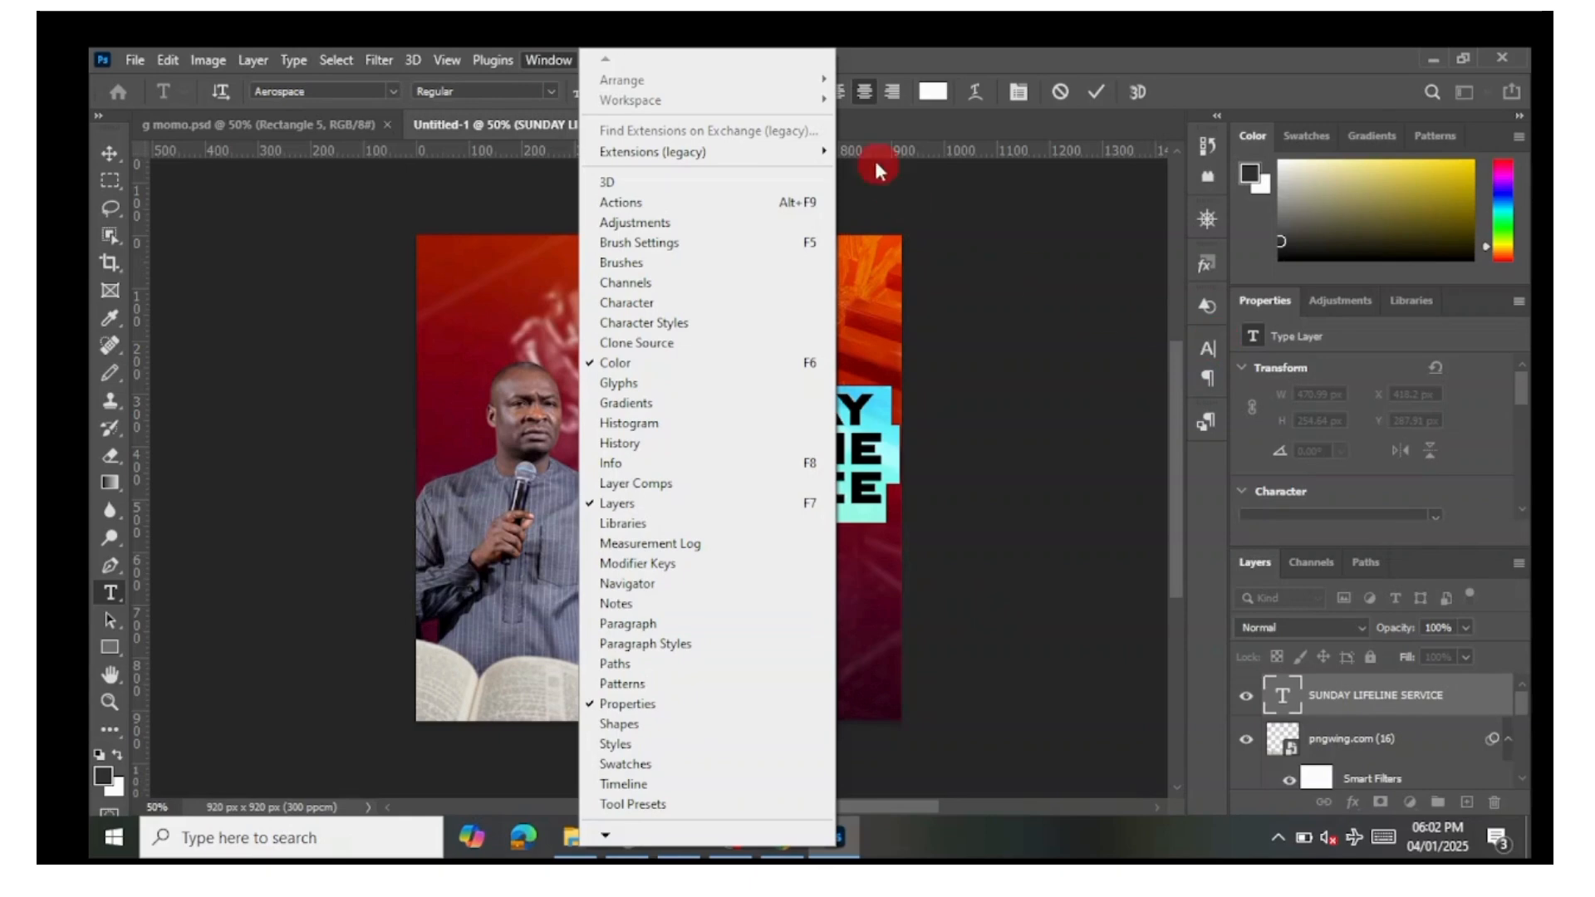
click(1005, 256)
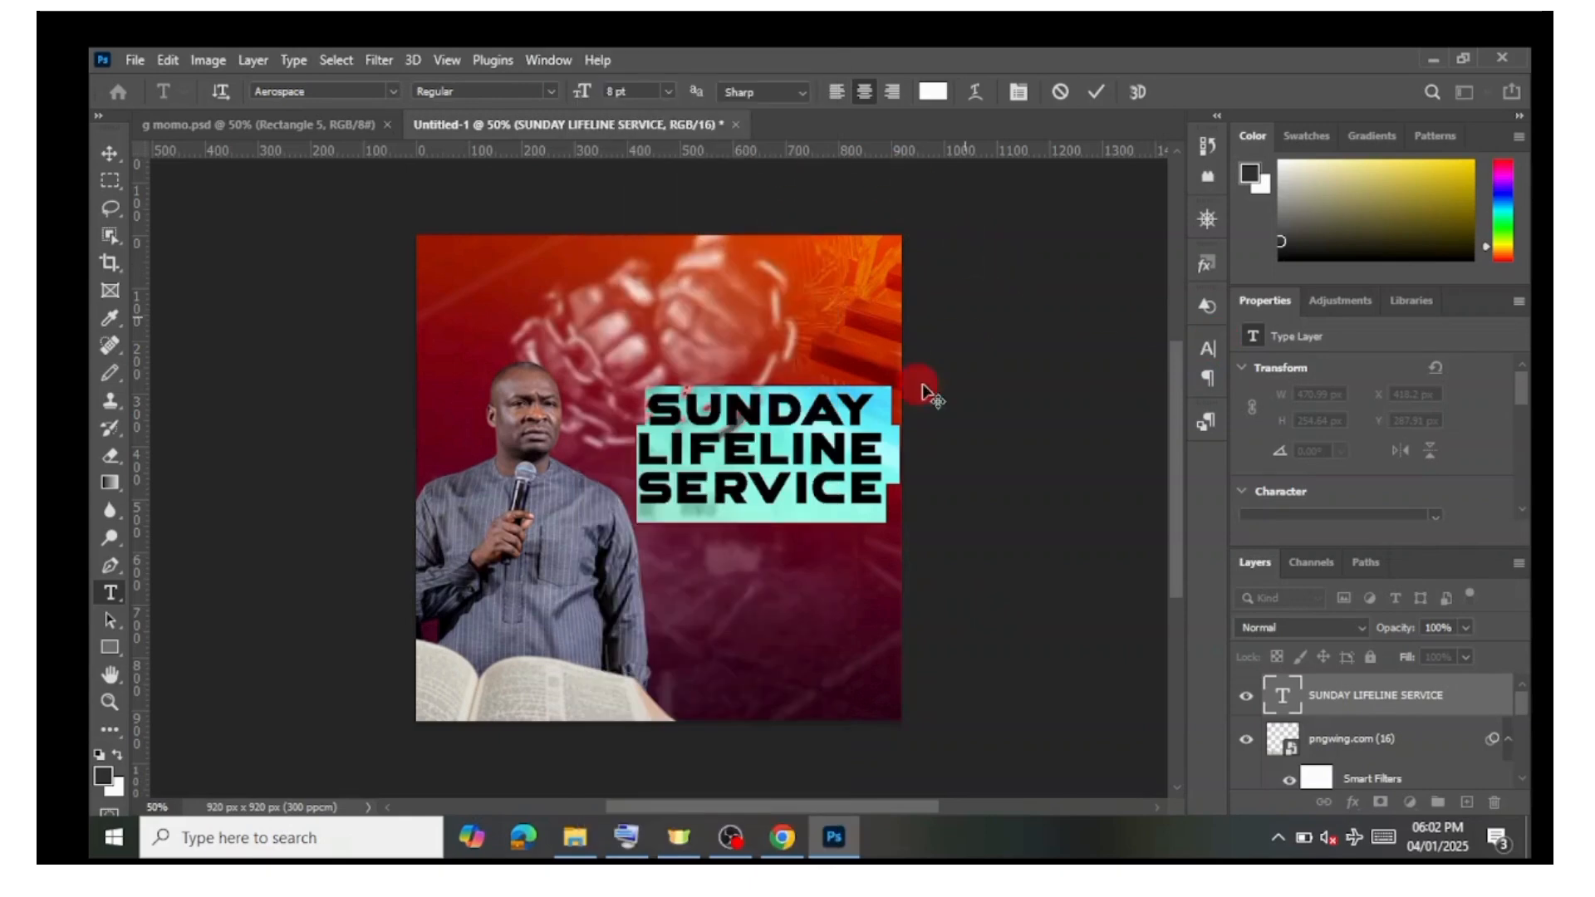
Step: Select the word SUNDAY, enlarge it to 9 pt and commit the text
click(870, 406)
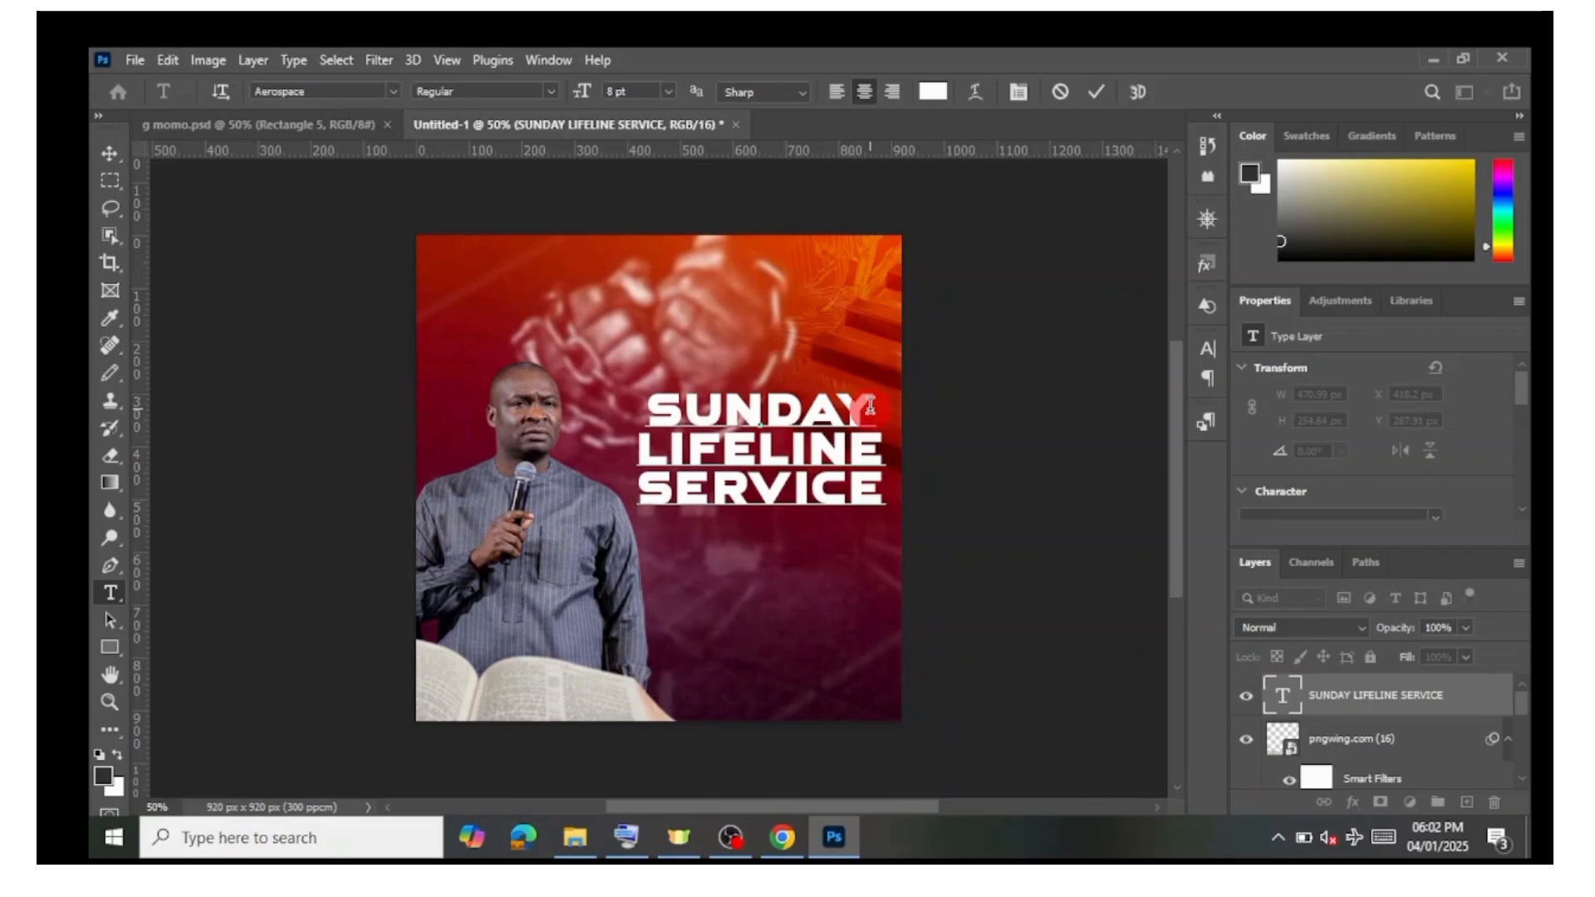
click(715, 413)
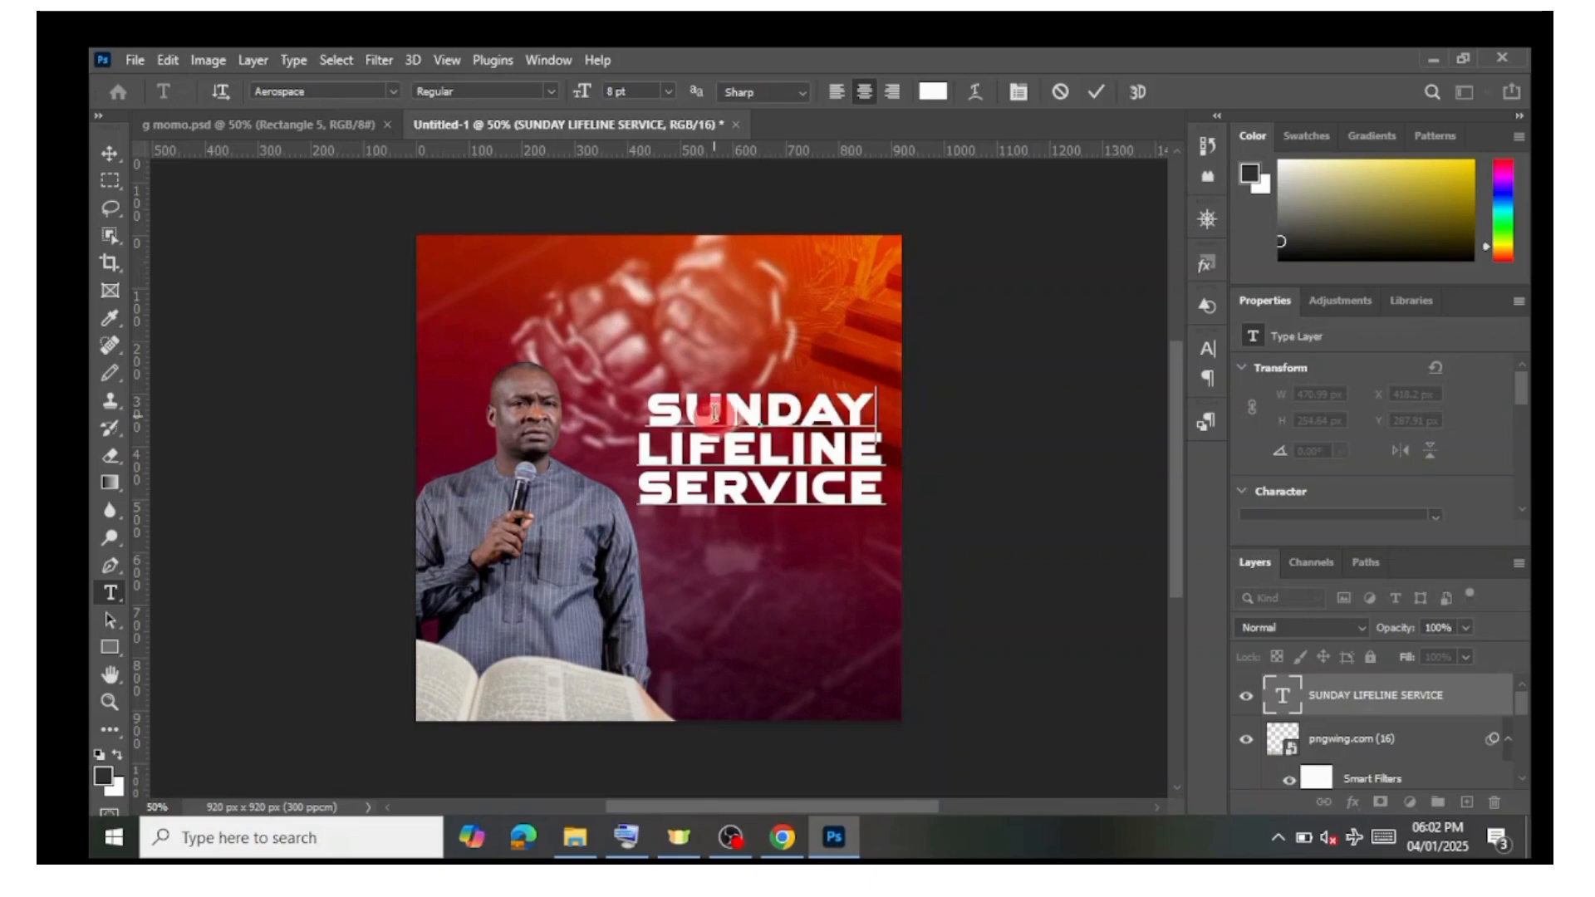
click(870, 406)
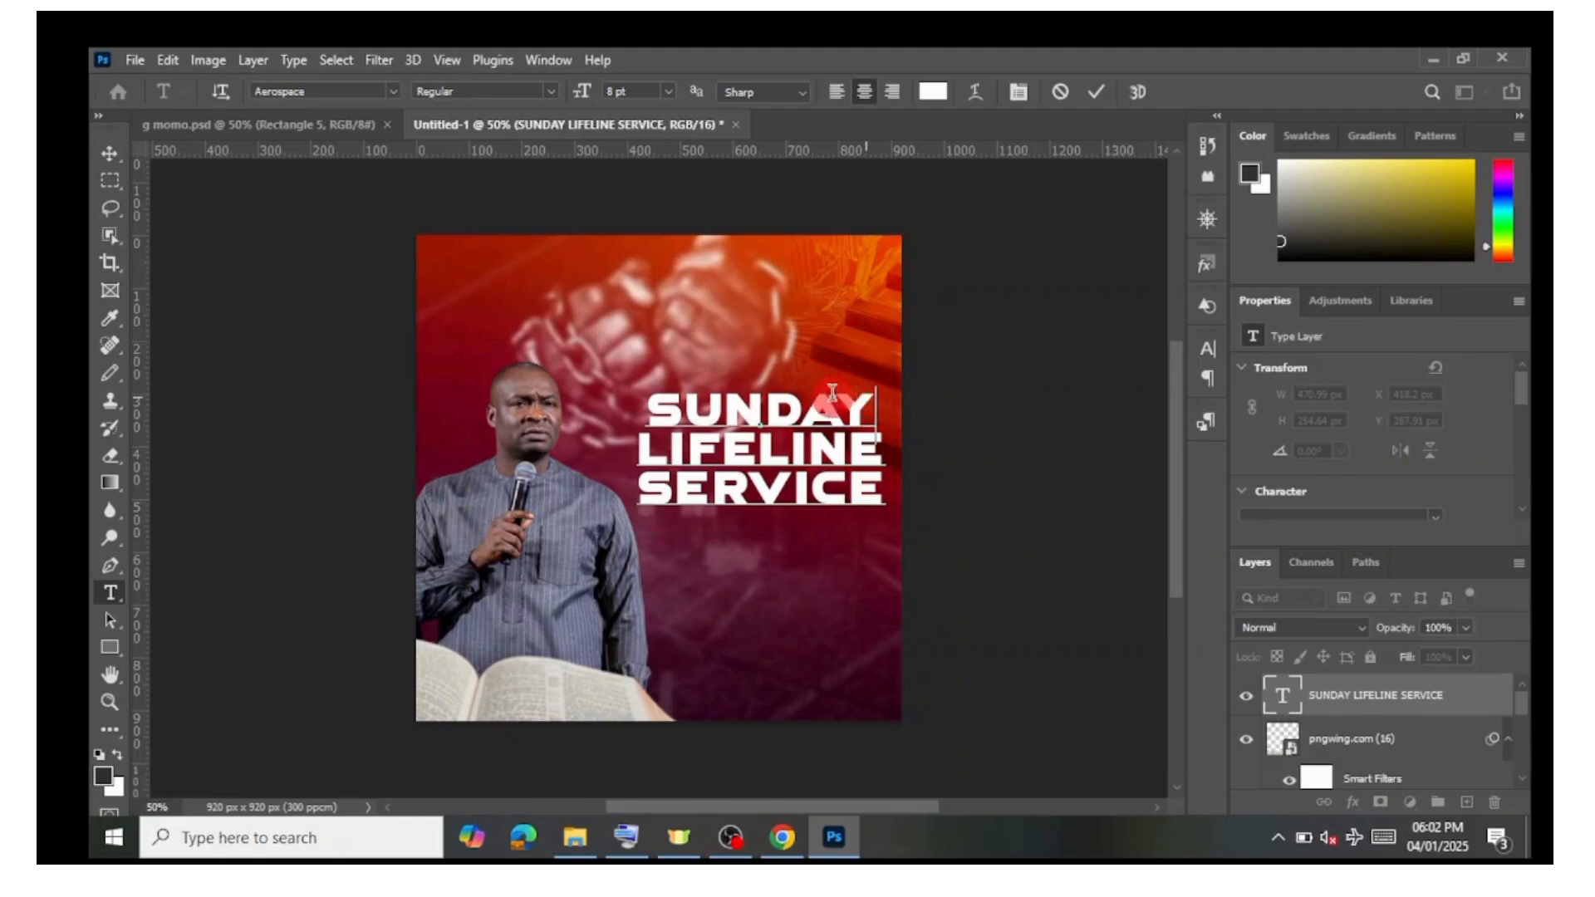
drag(870, 406, 507, 413)
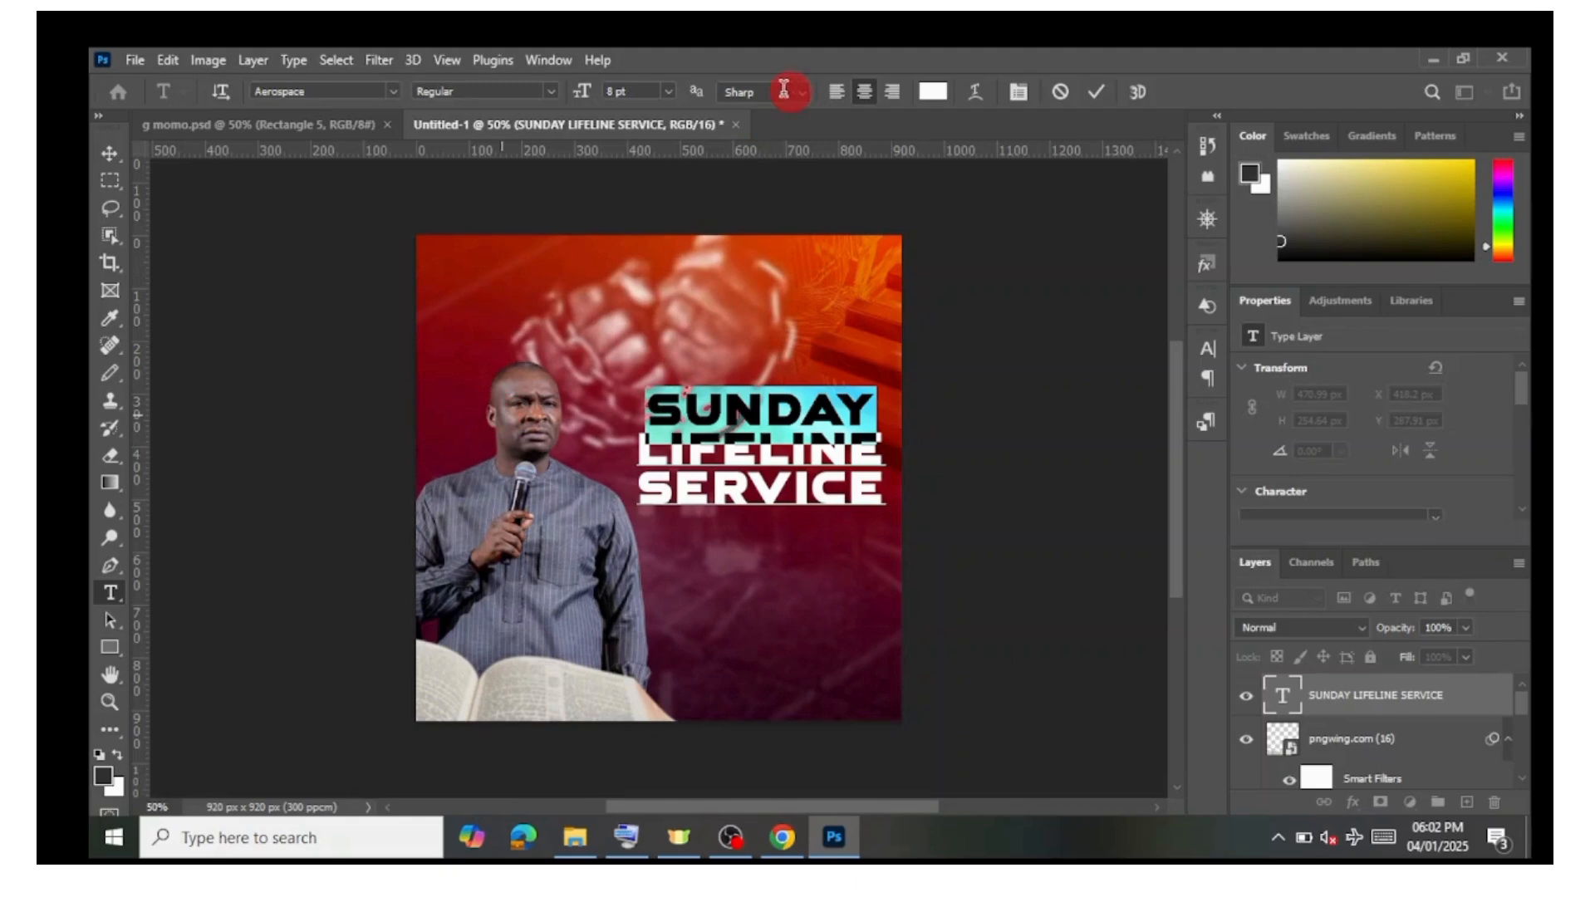
click(646, 94)
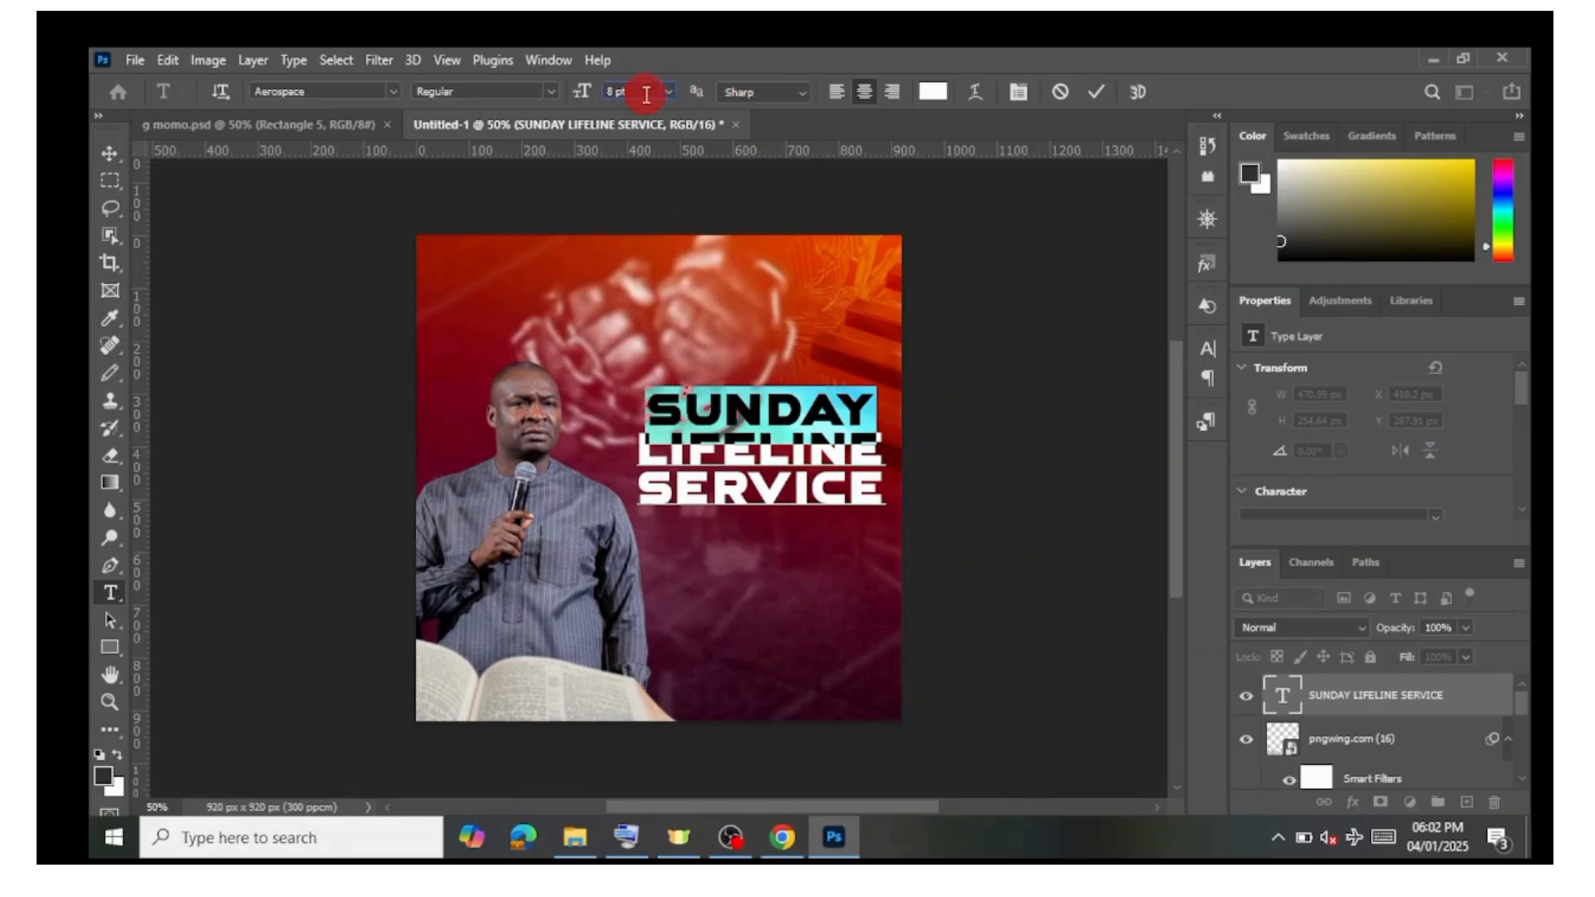
key(Up)
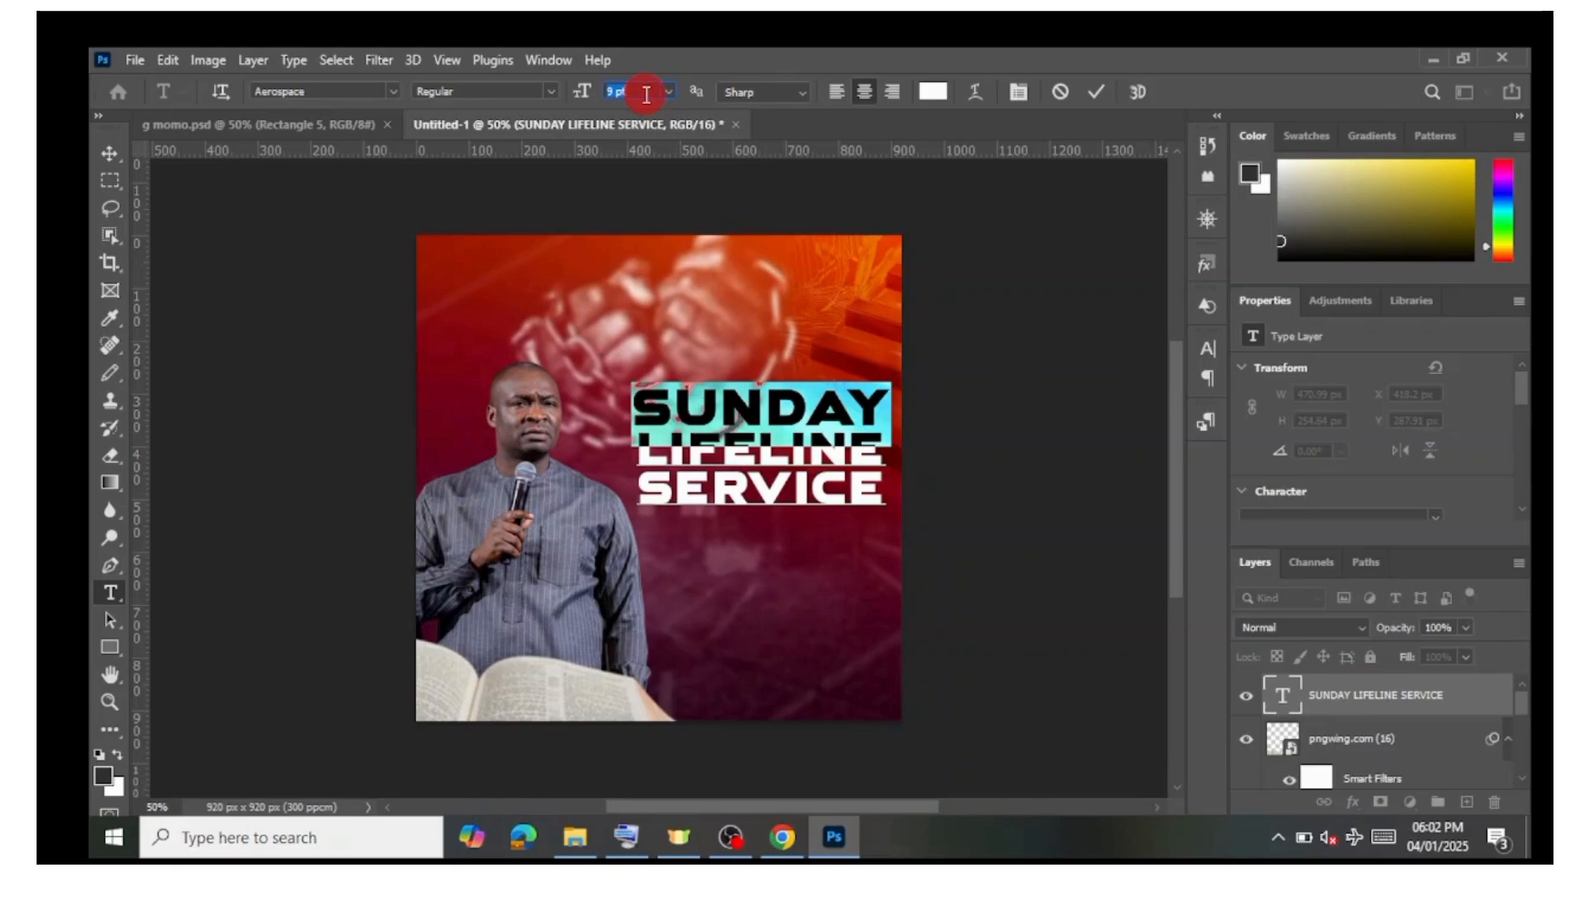
click(1098, 92)
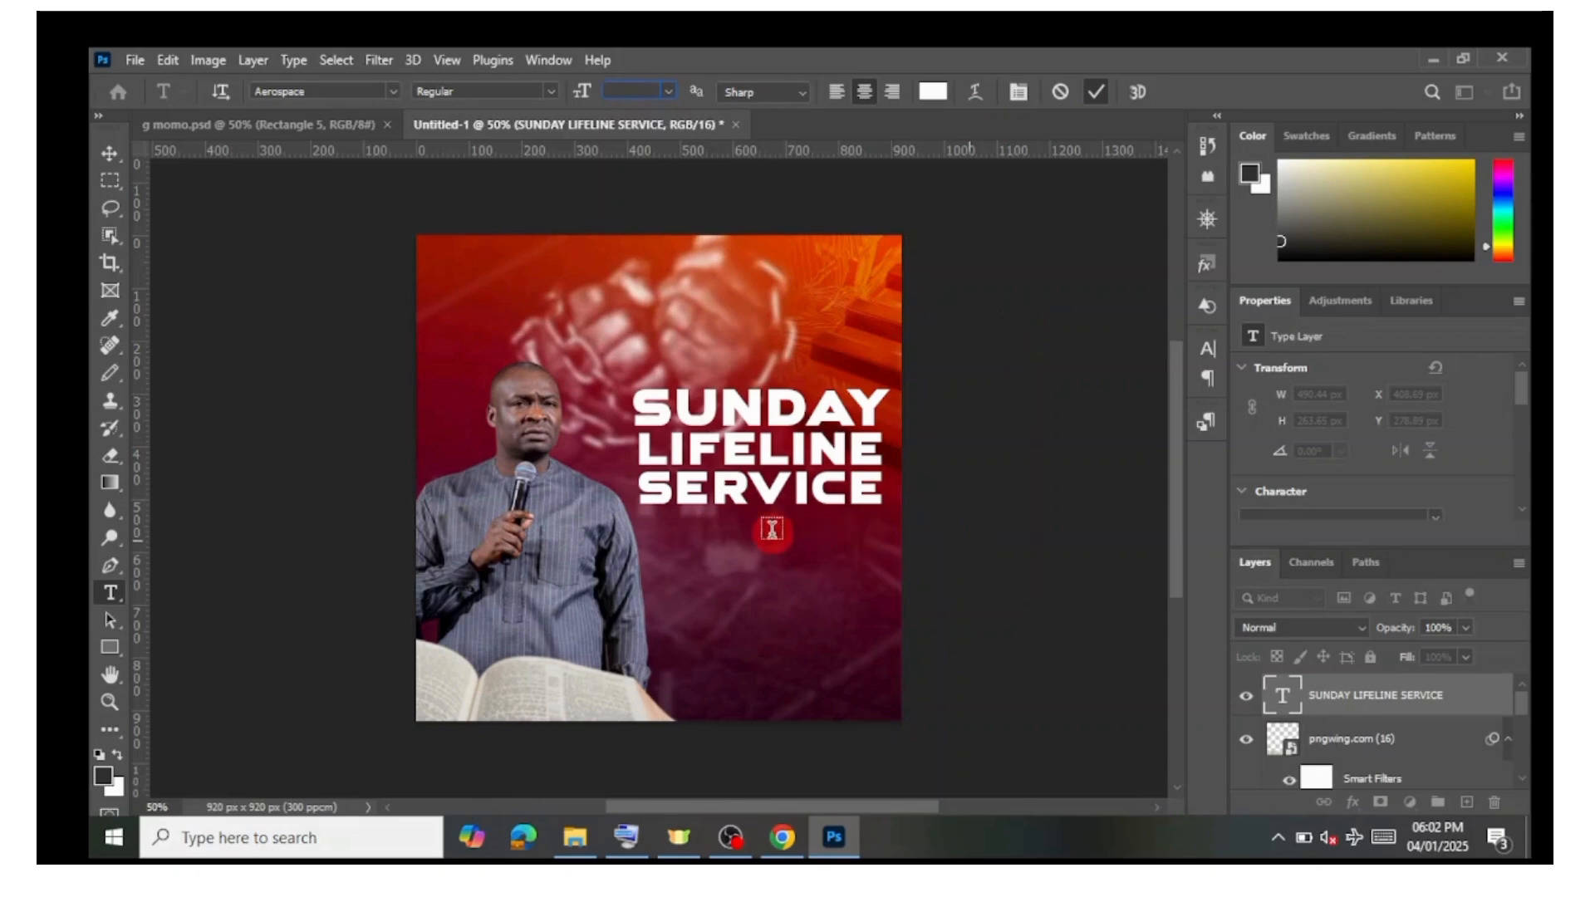
Step: Move the text block slightly down and to the left
click(758, 449)
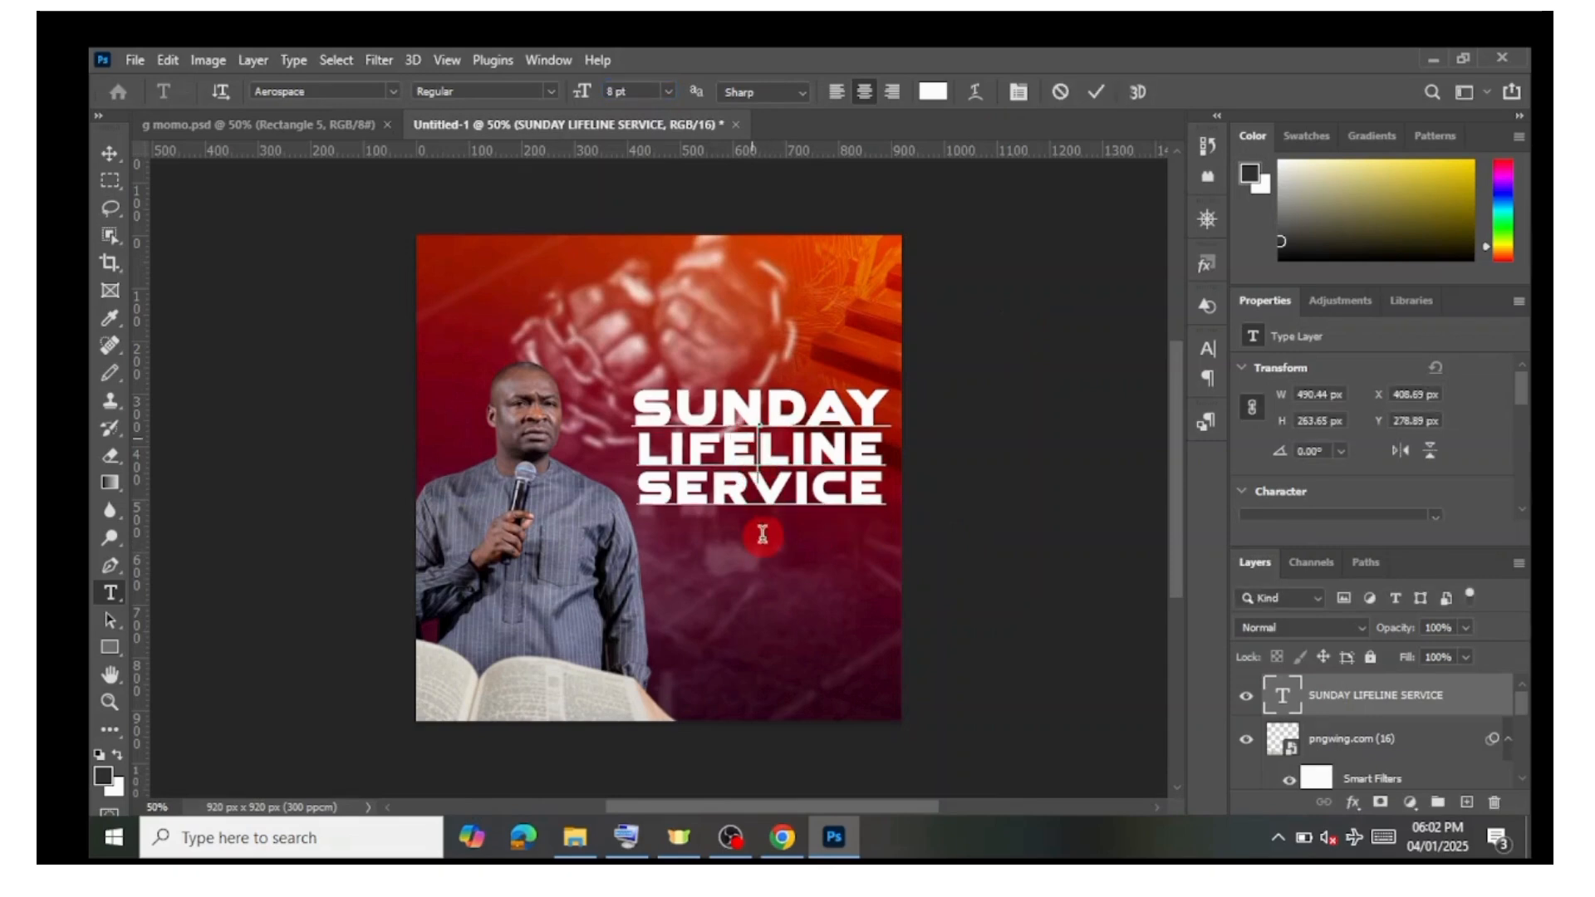
drag(763, 539, 755, 548)
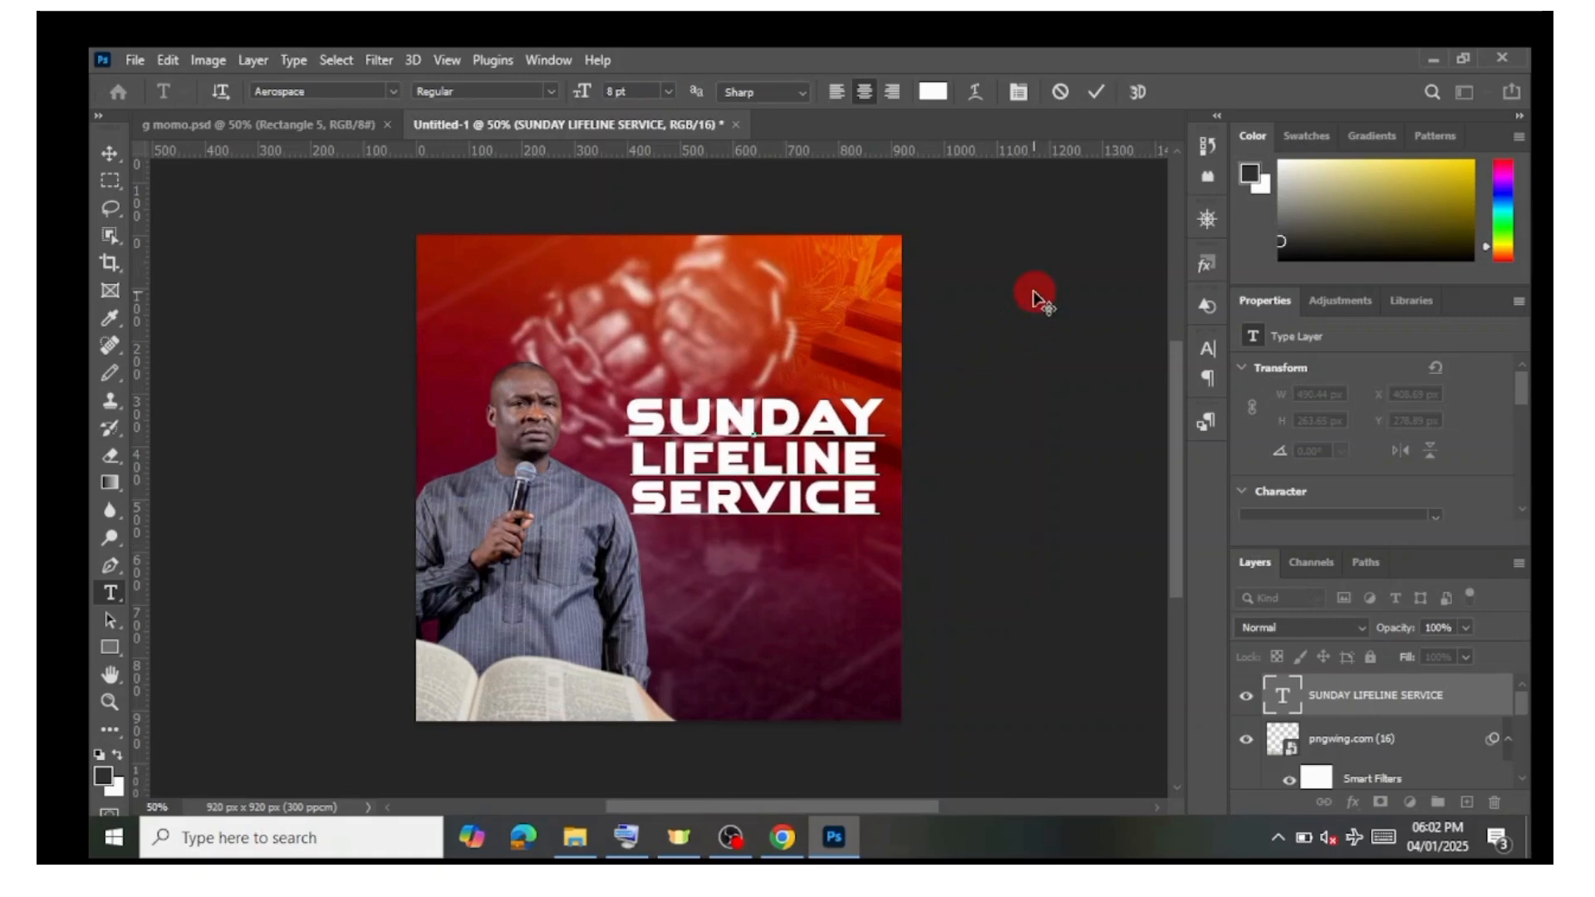
click(1106, 98)
click(988, 572)
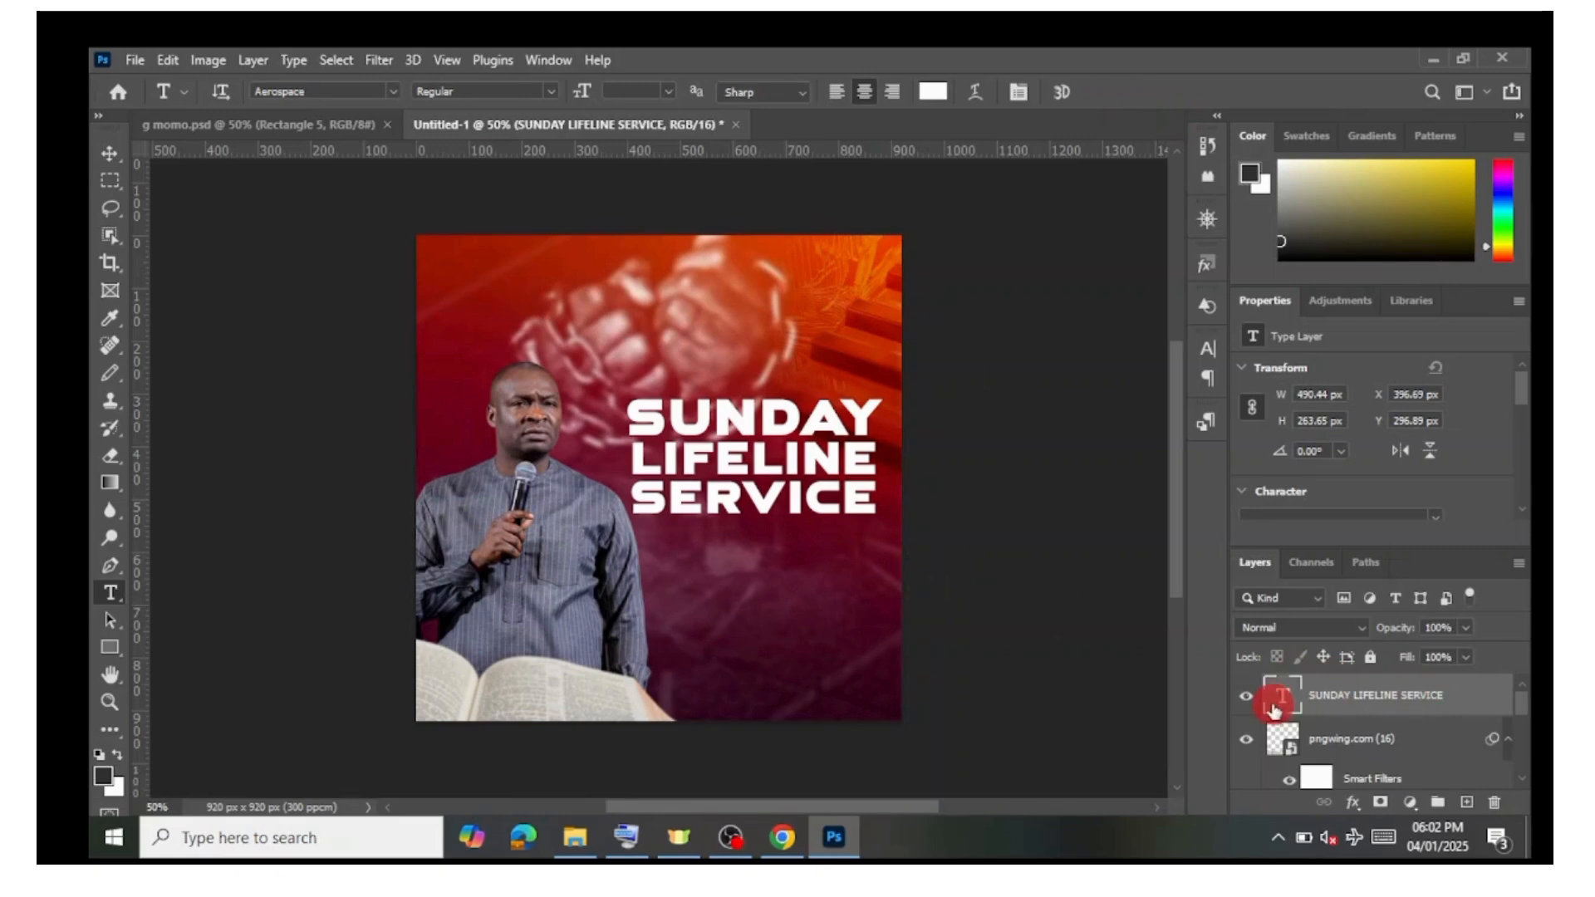
Step: Add a black Stroke layer style of 5 px to the text layer
right_click(1366, 706)
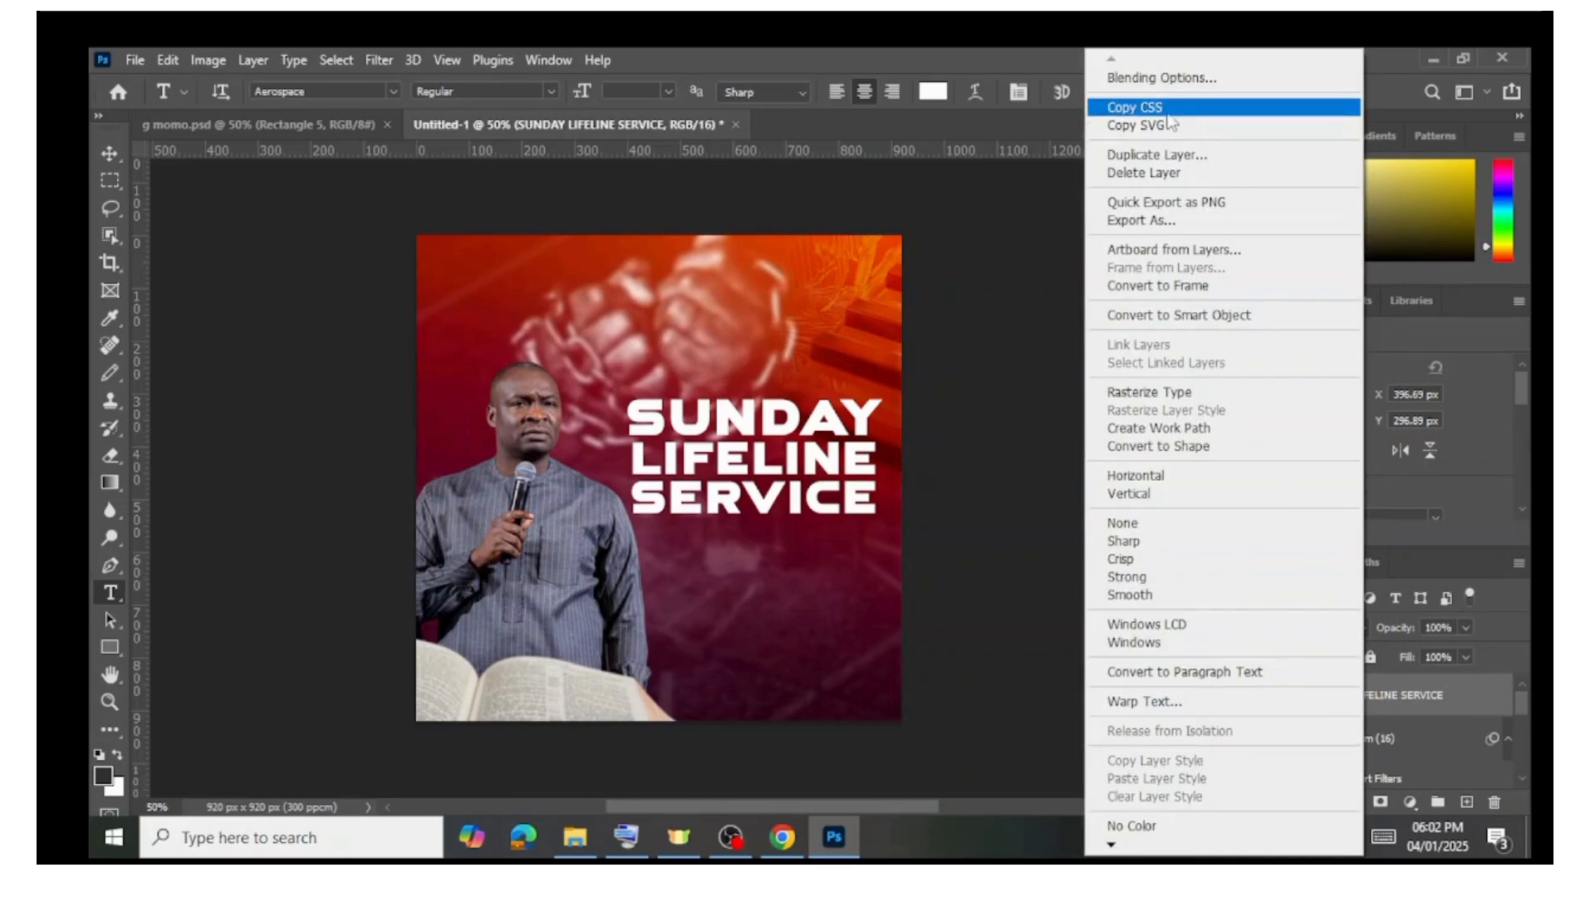
click(1198, 75)
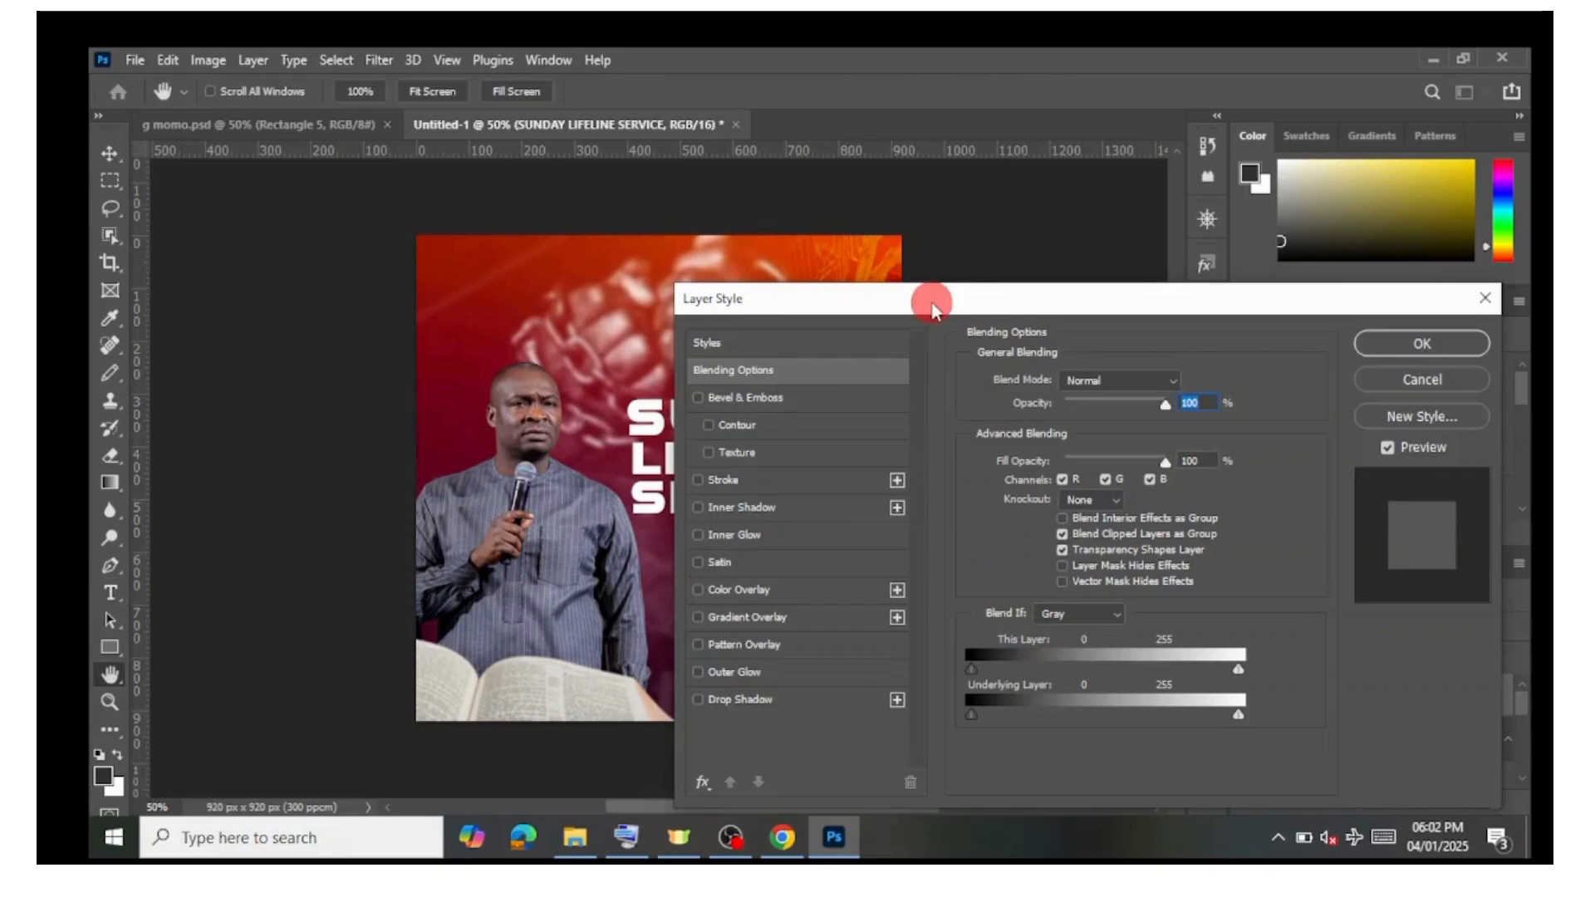
drag(933, 295, 1109, 234)
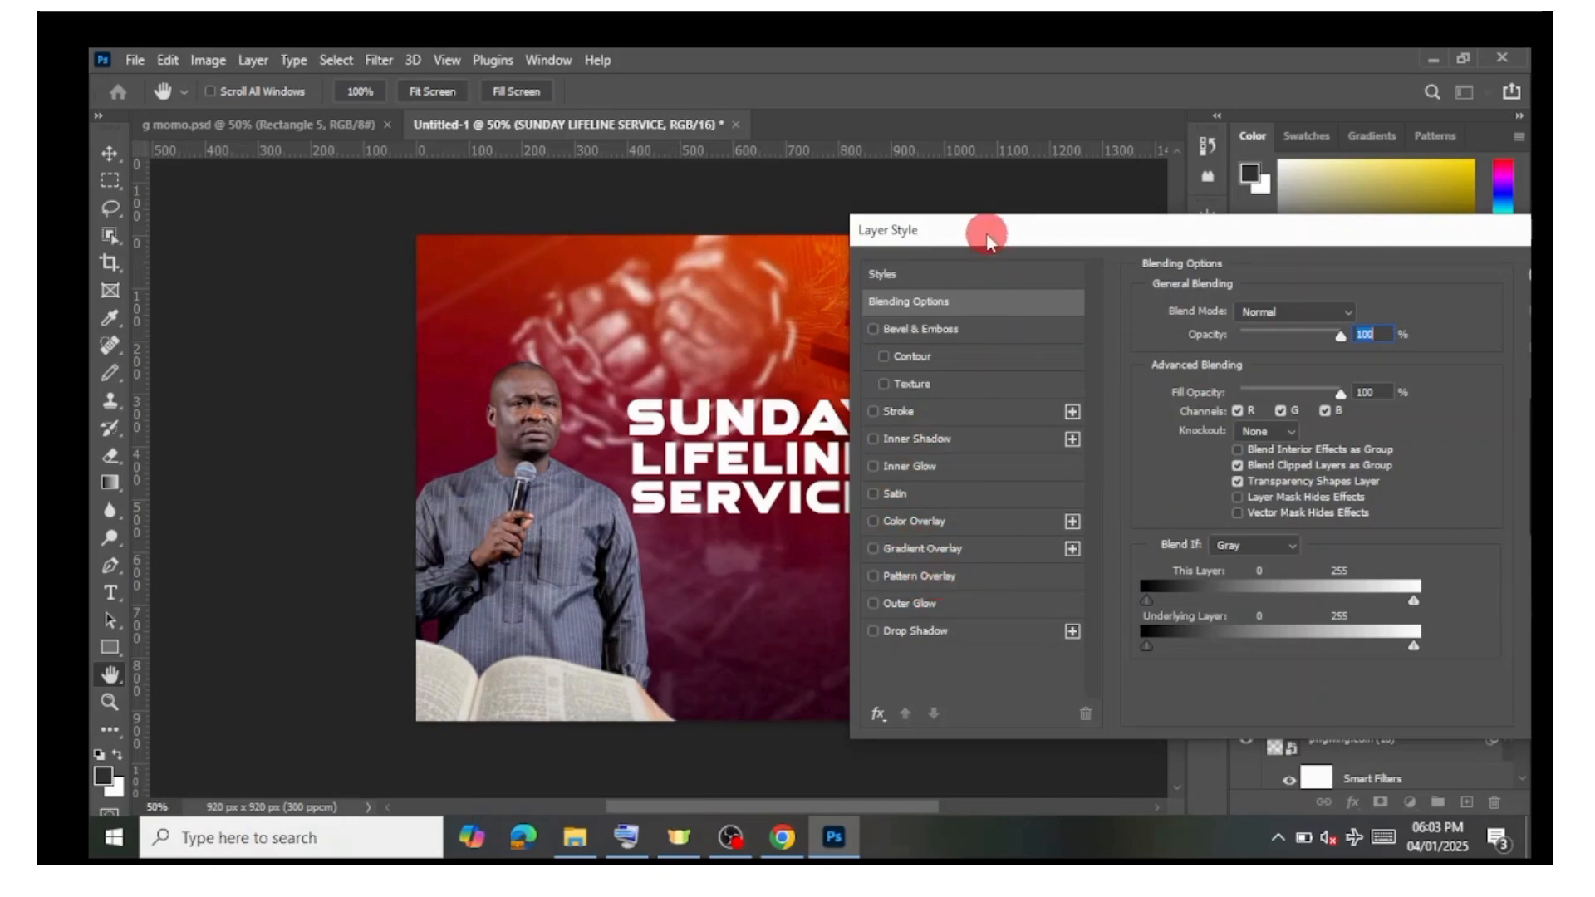
drag(986, 233, 1005, 232)
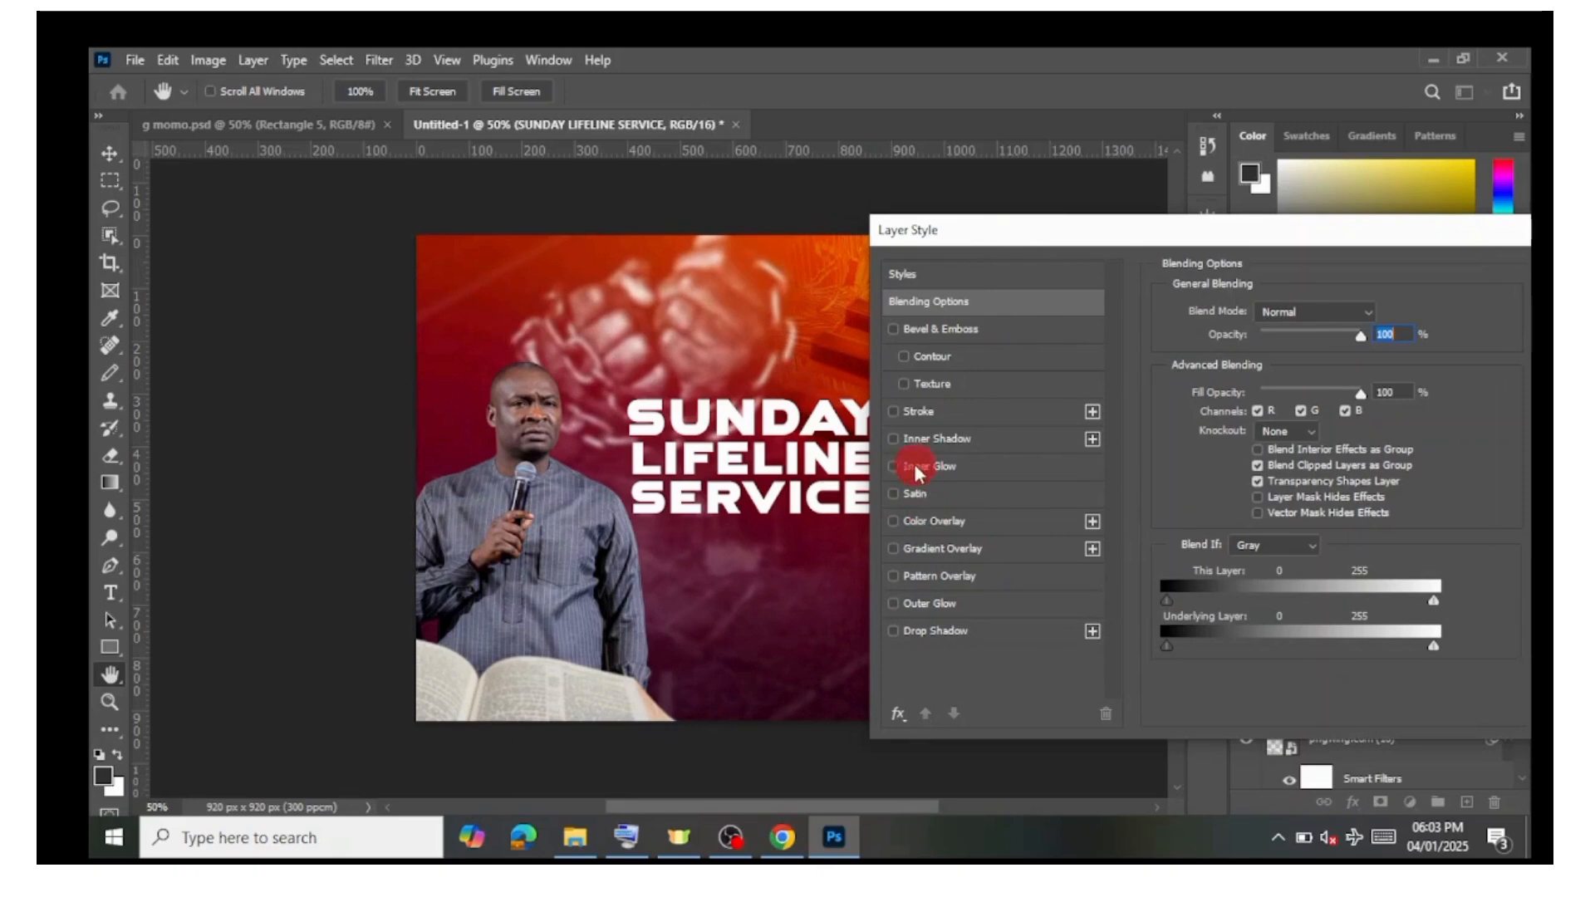
click(894, 412)
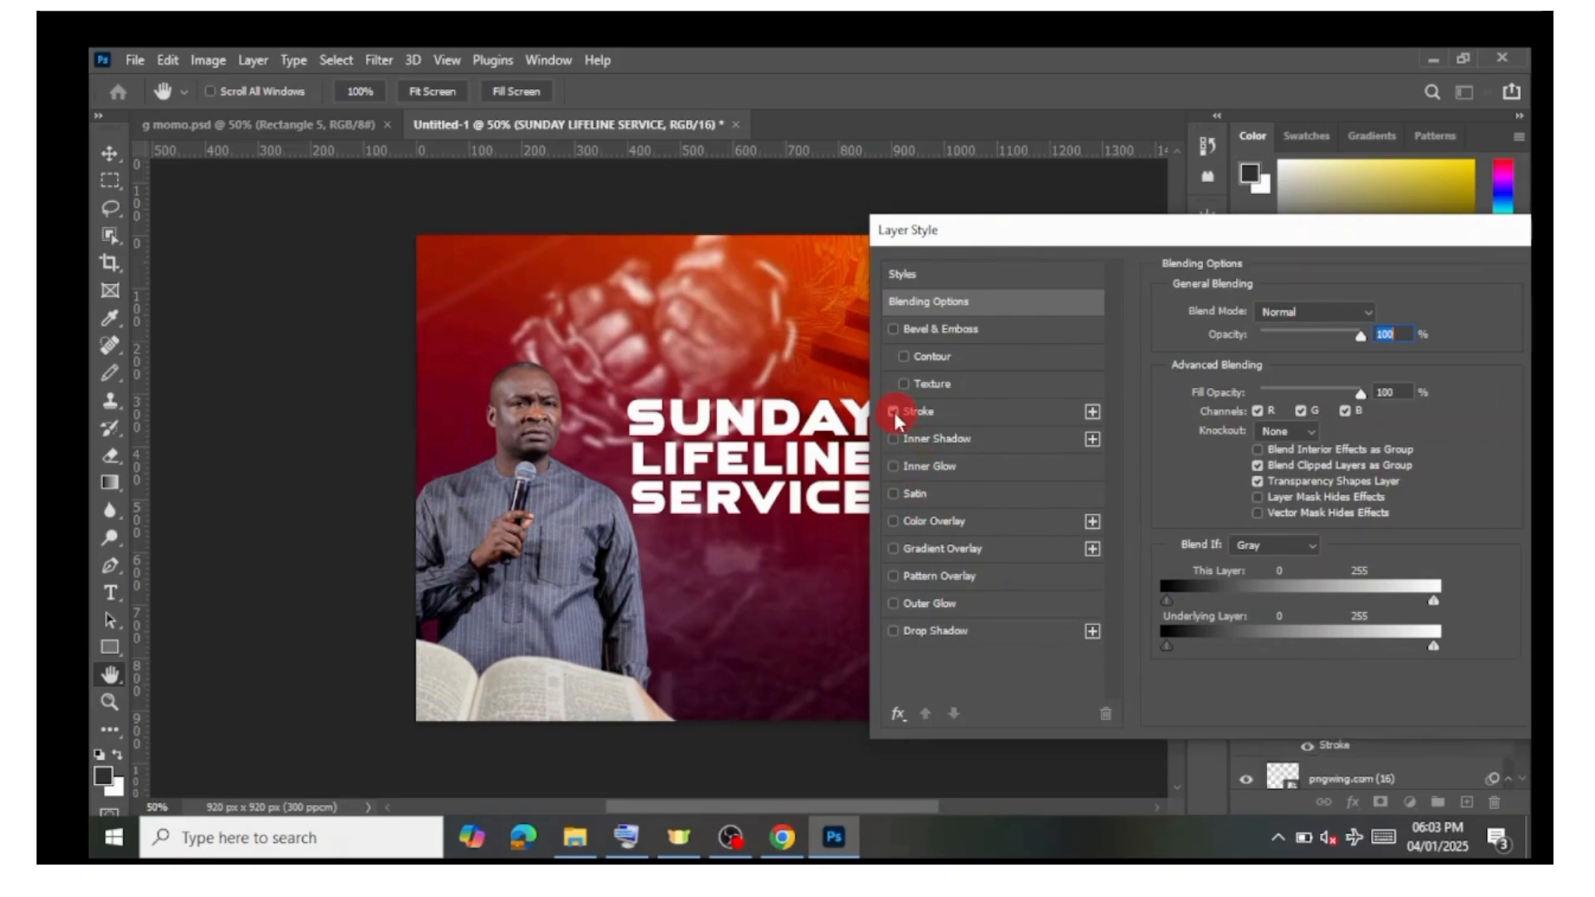
click(939, 412)
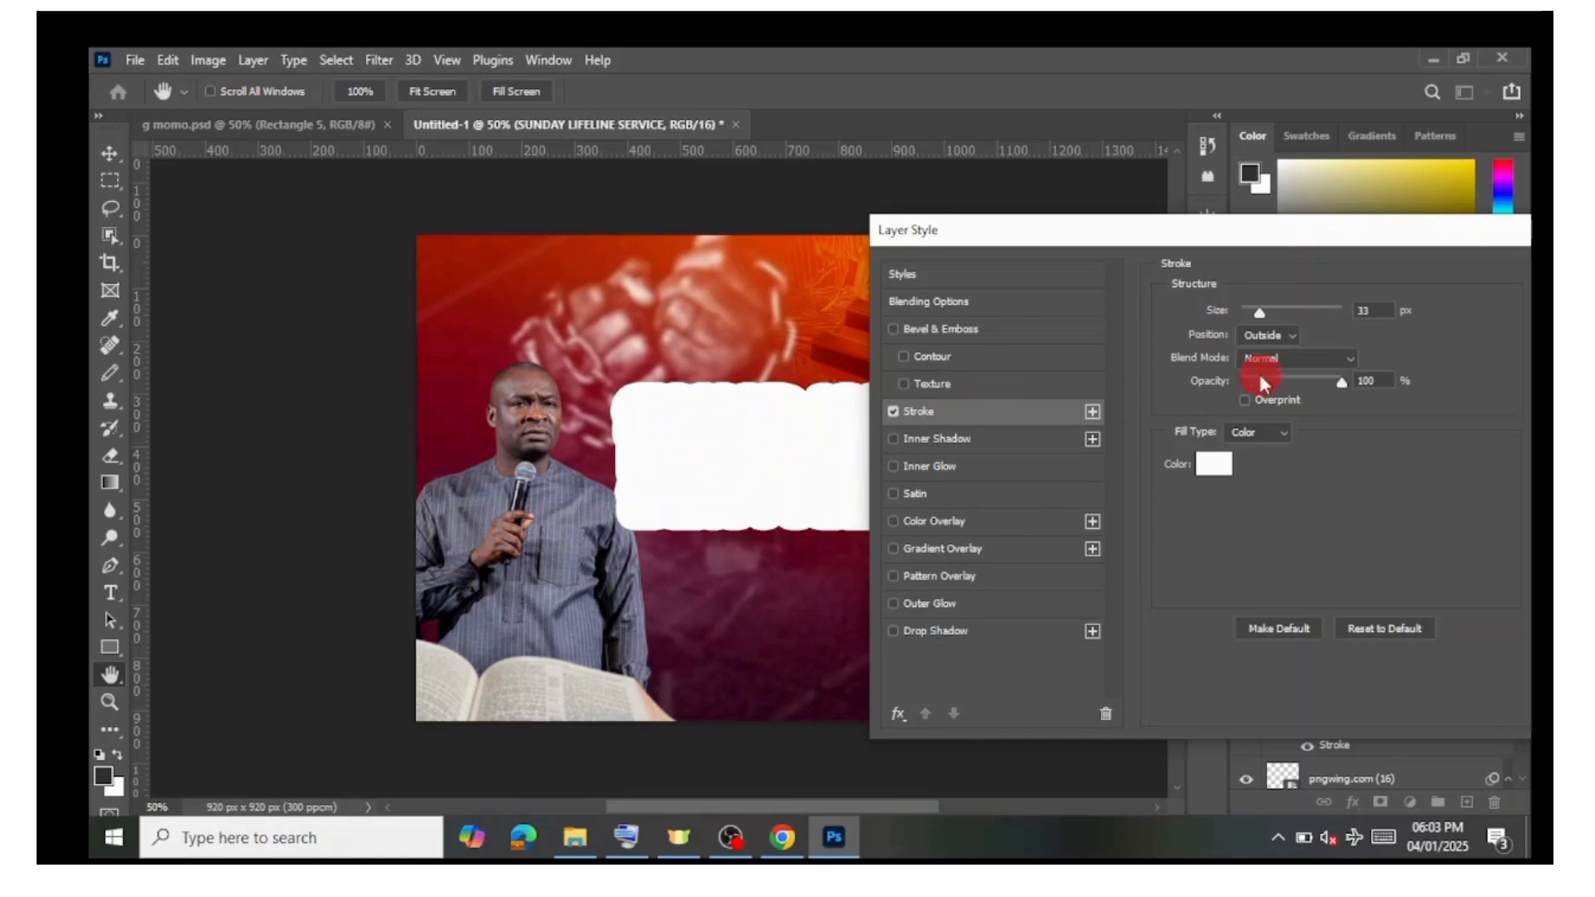
drag(1261, 316, 1246, 316)
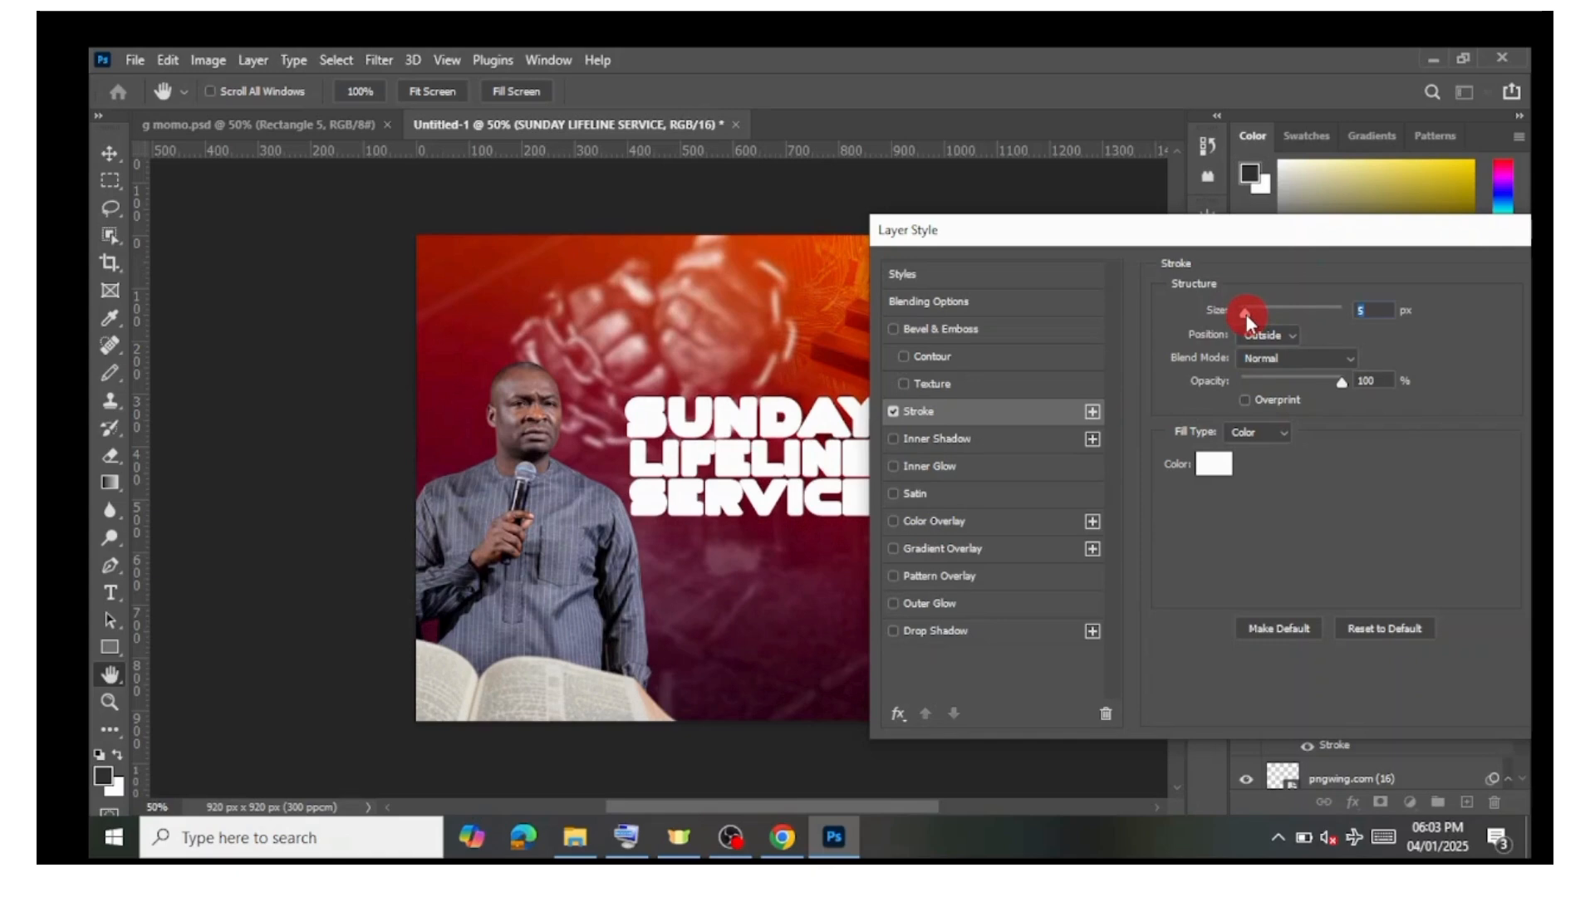
click(1206, 465)
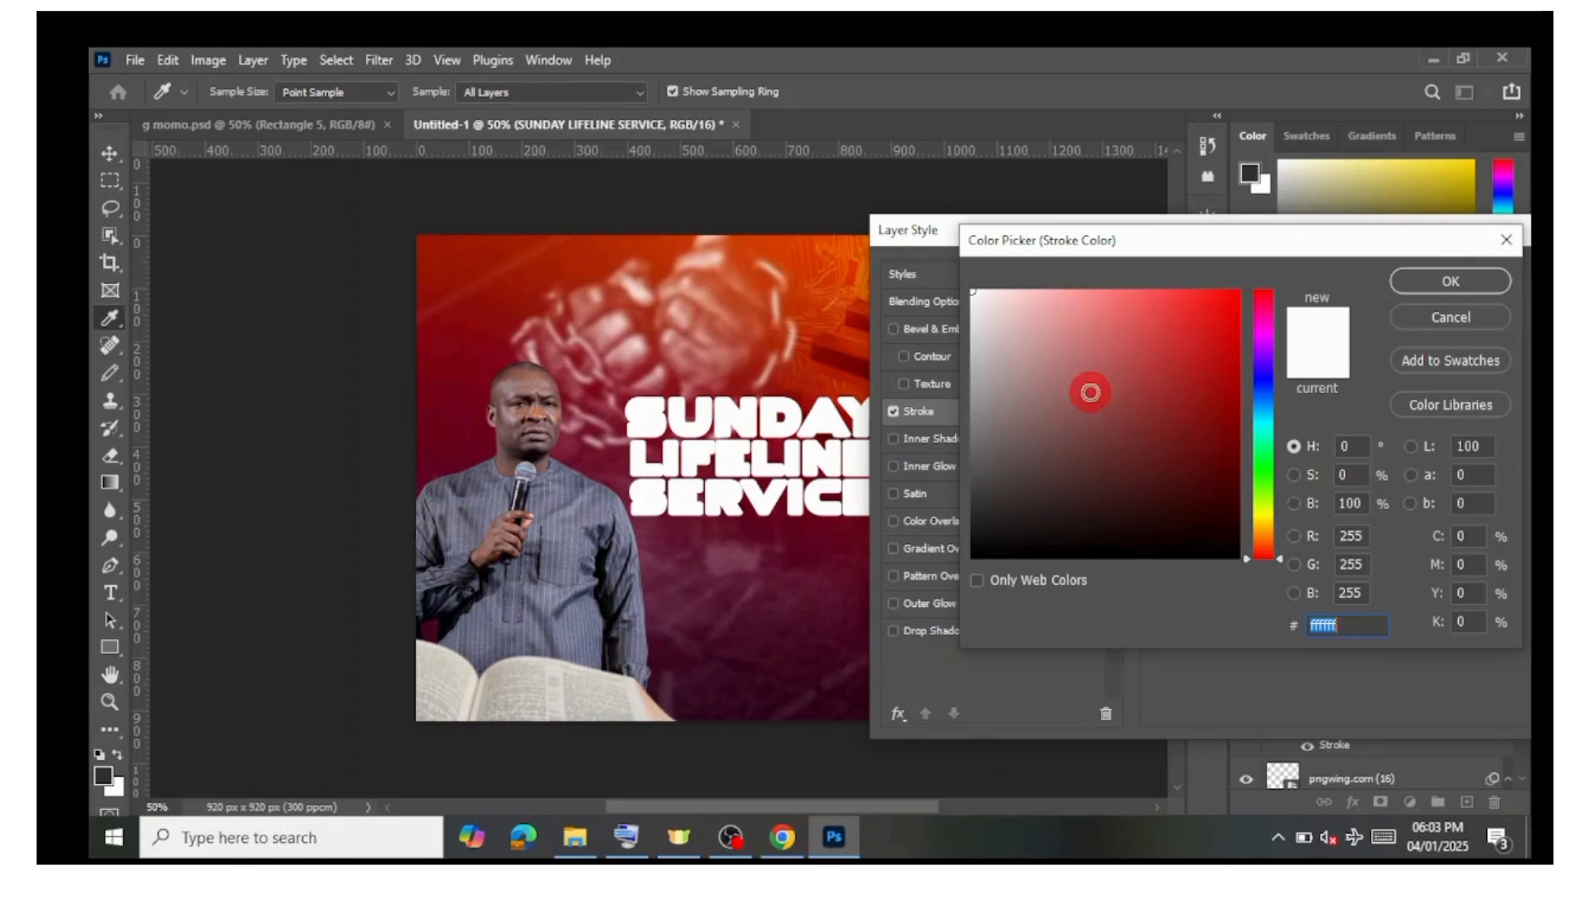
mouse_move(1155, 449)
mouse_down()
mouse_move(1223, 550)
mouse_move(1174, 476)
mouse_move(1264, 566)
mouse_up()
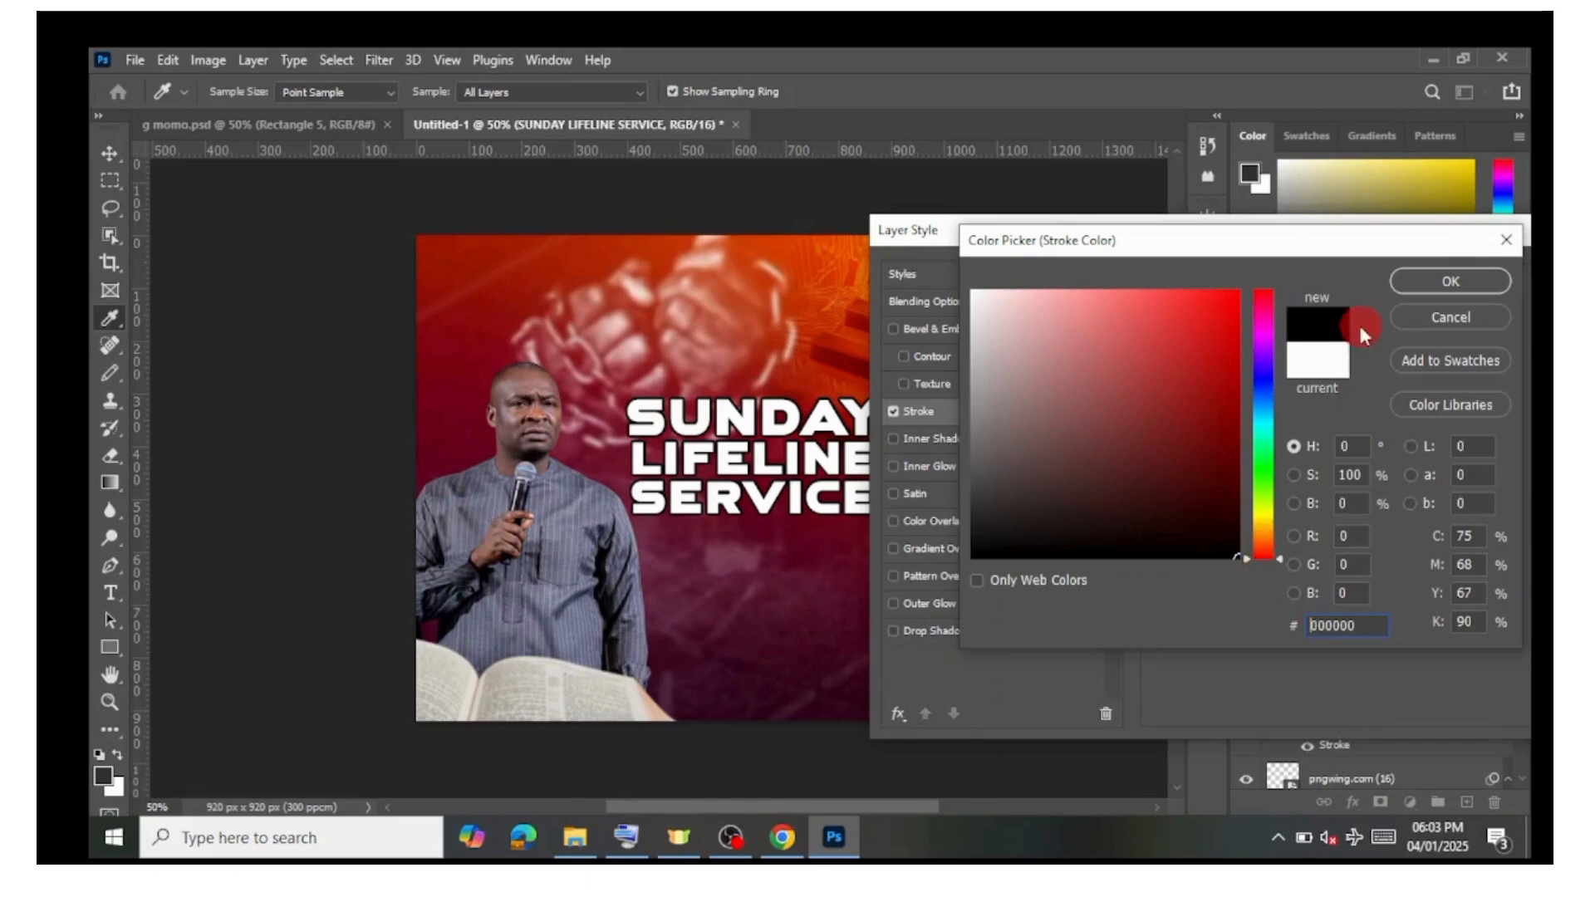
click(1427, 286)
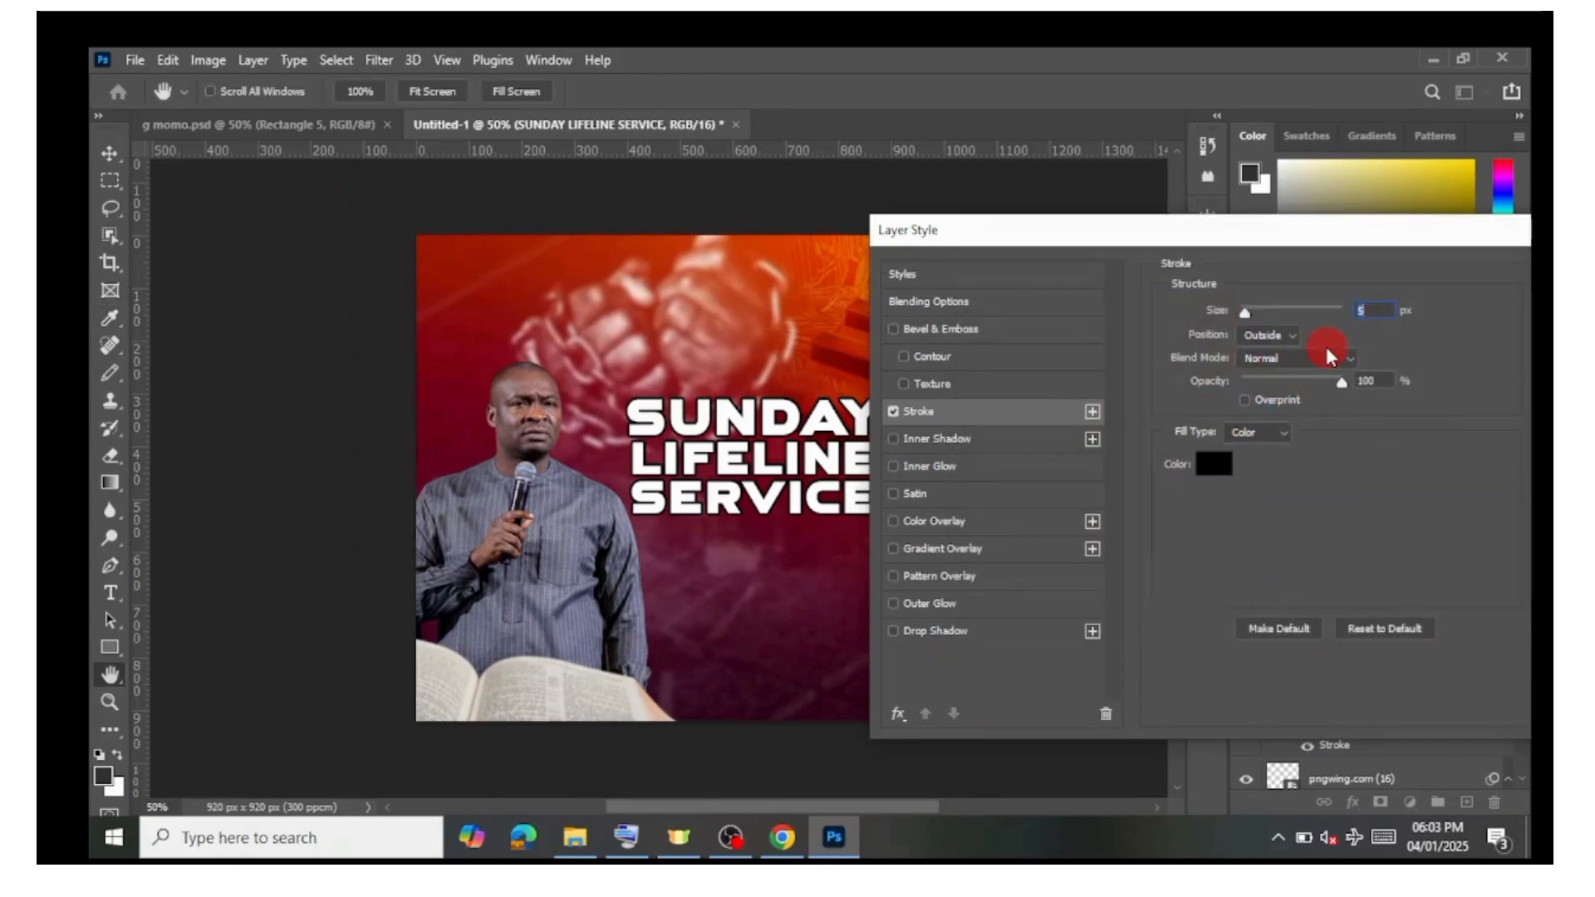
Step: Set the stroke colour to a dark maroon, 370011, sampled from the poster background
click(1213, 471)
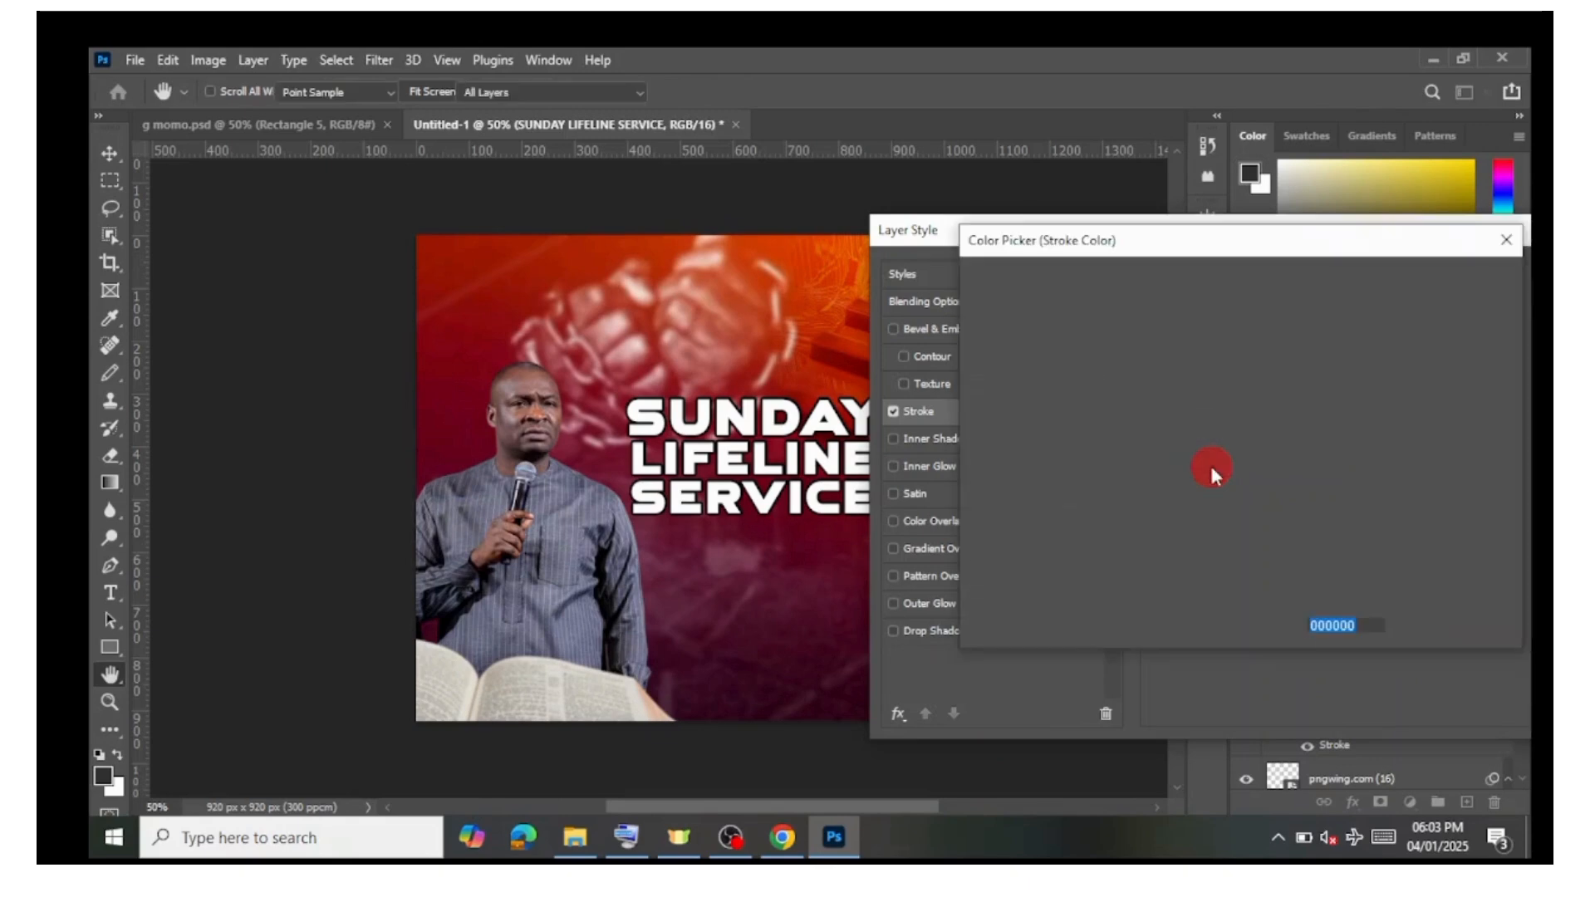
click(1113, 413)
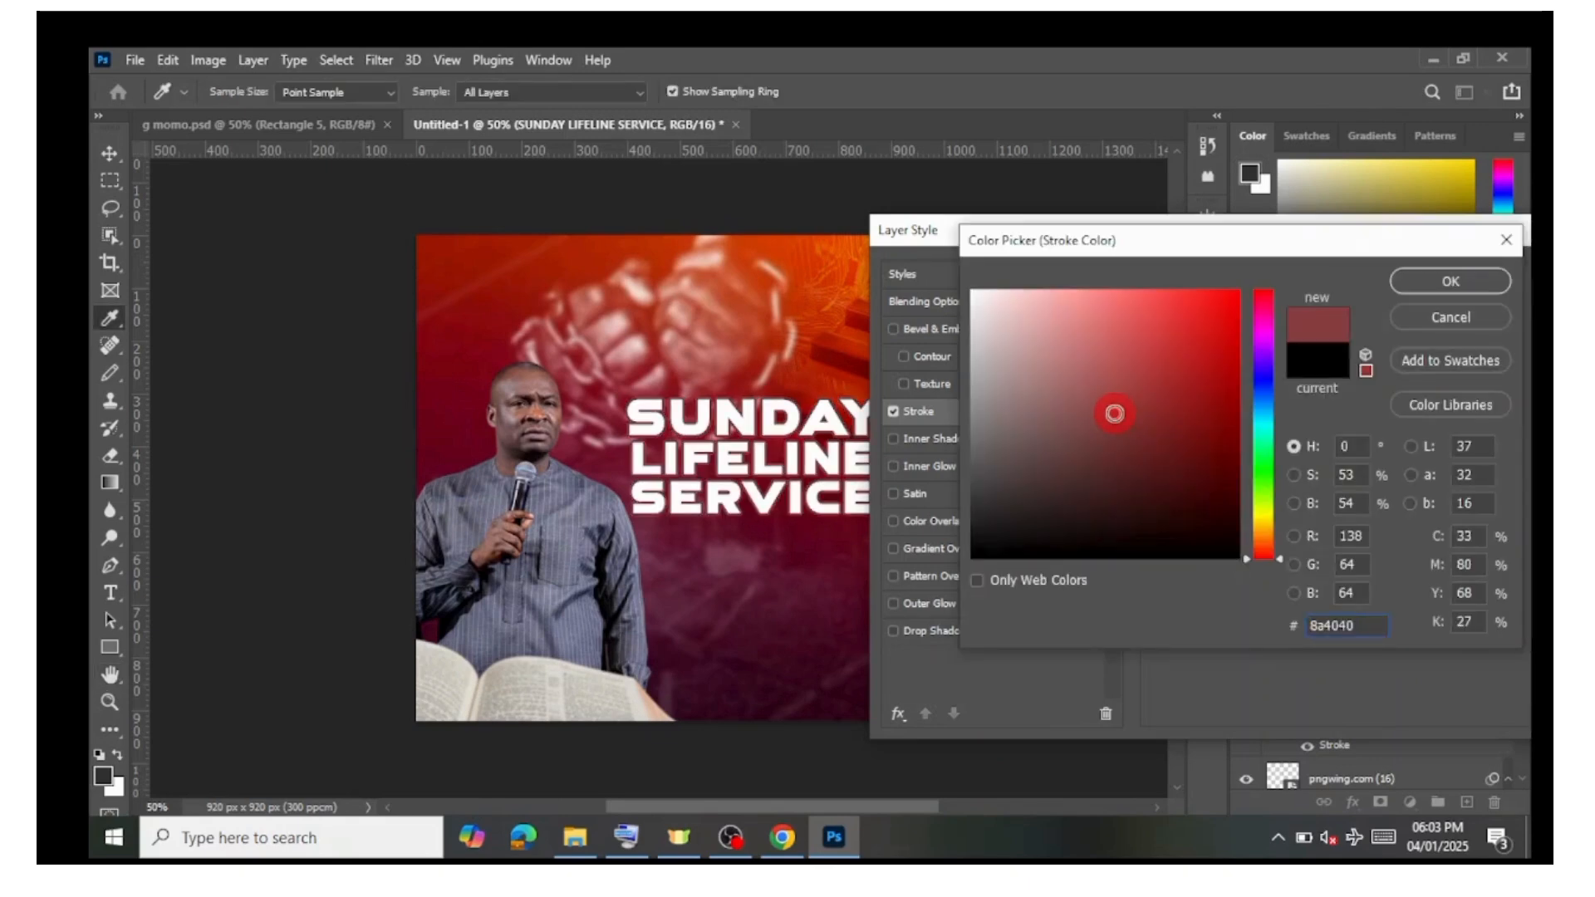
click(824, 382)
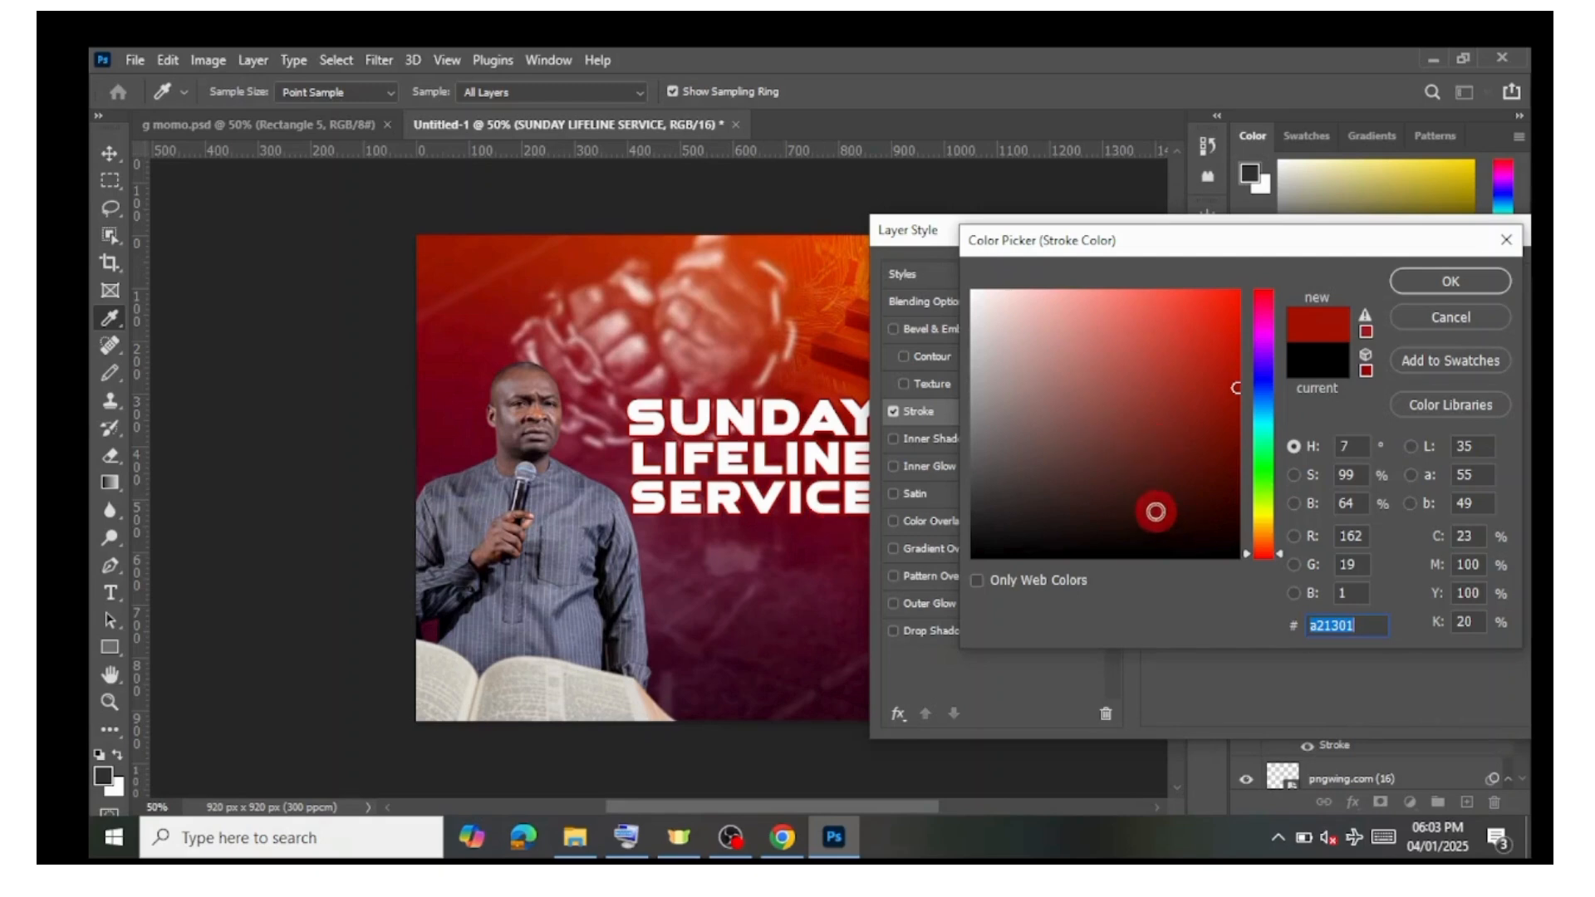
click(808, 553)
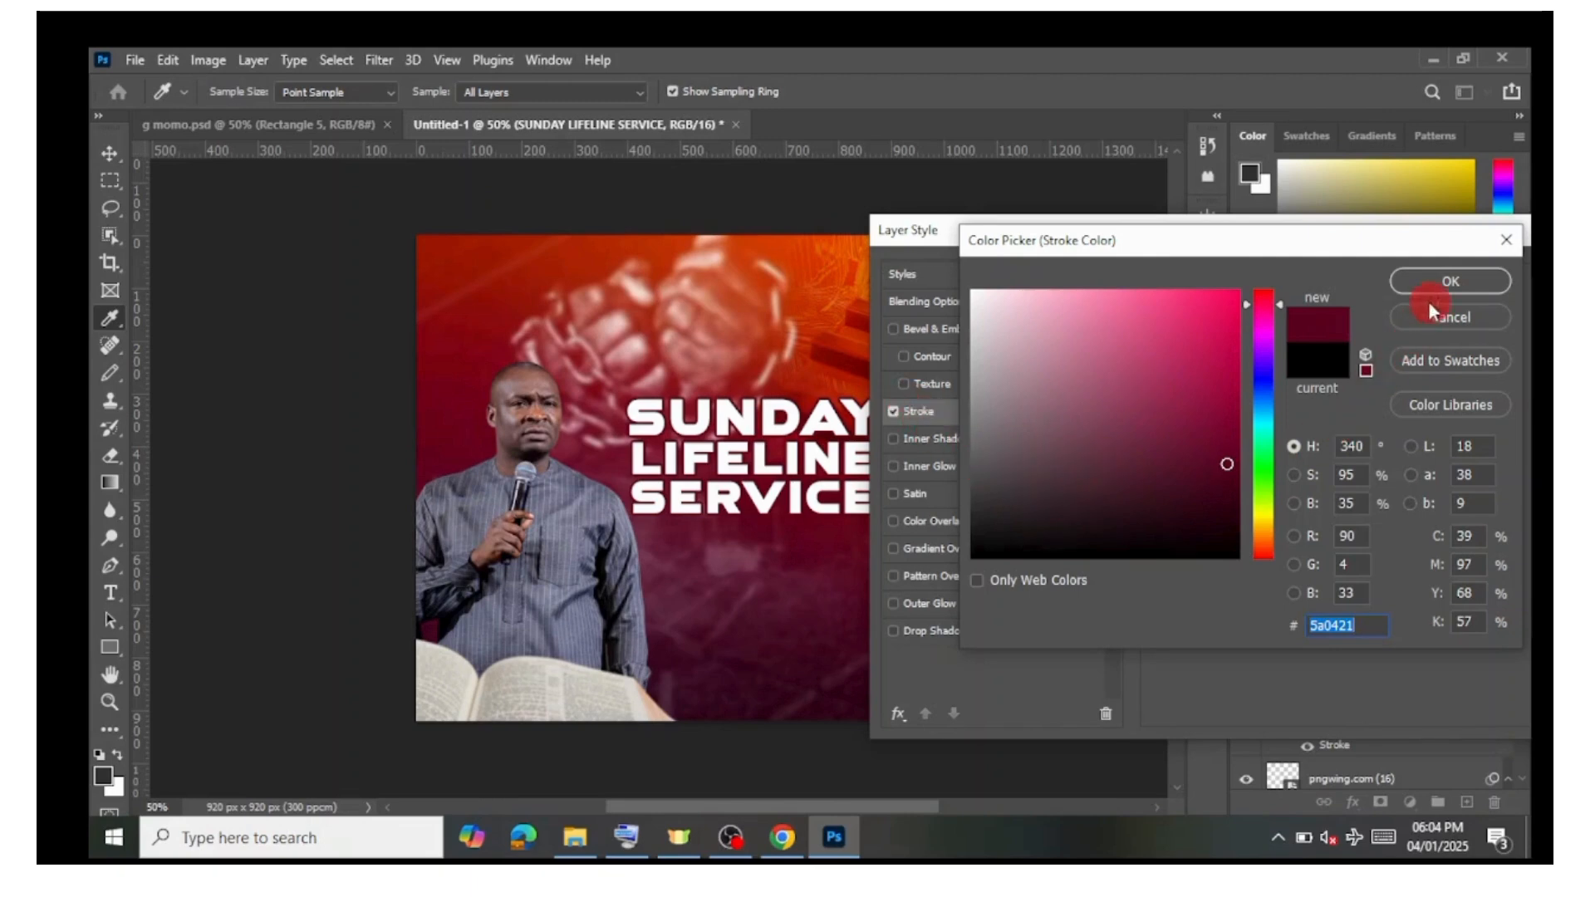
drag(1219, 495, 1226, 499)
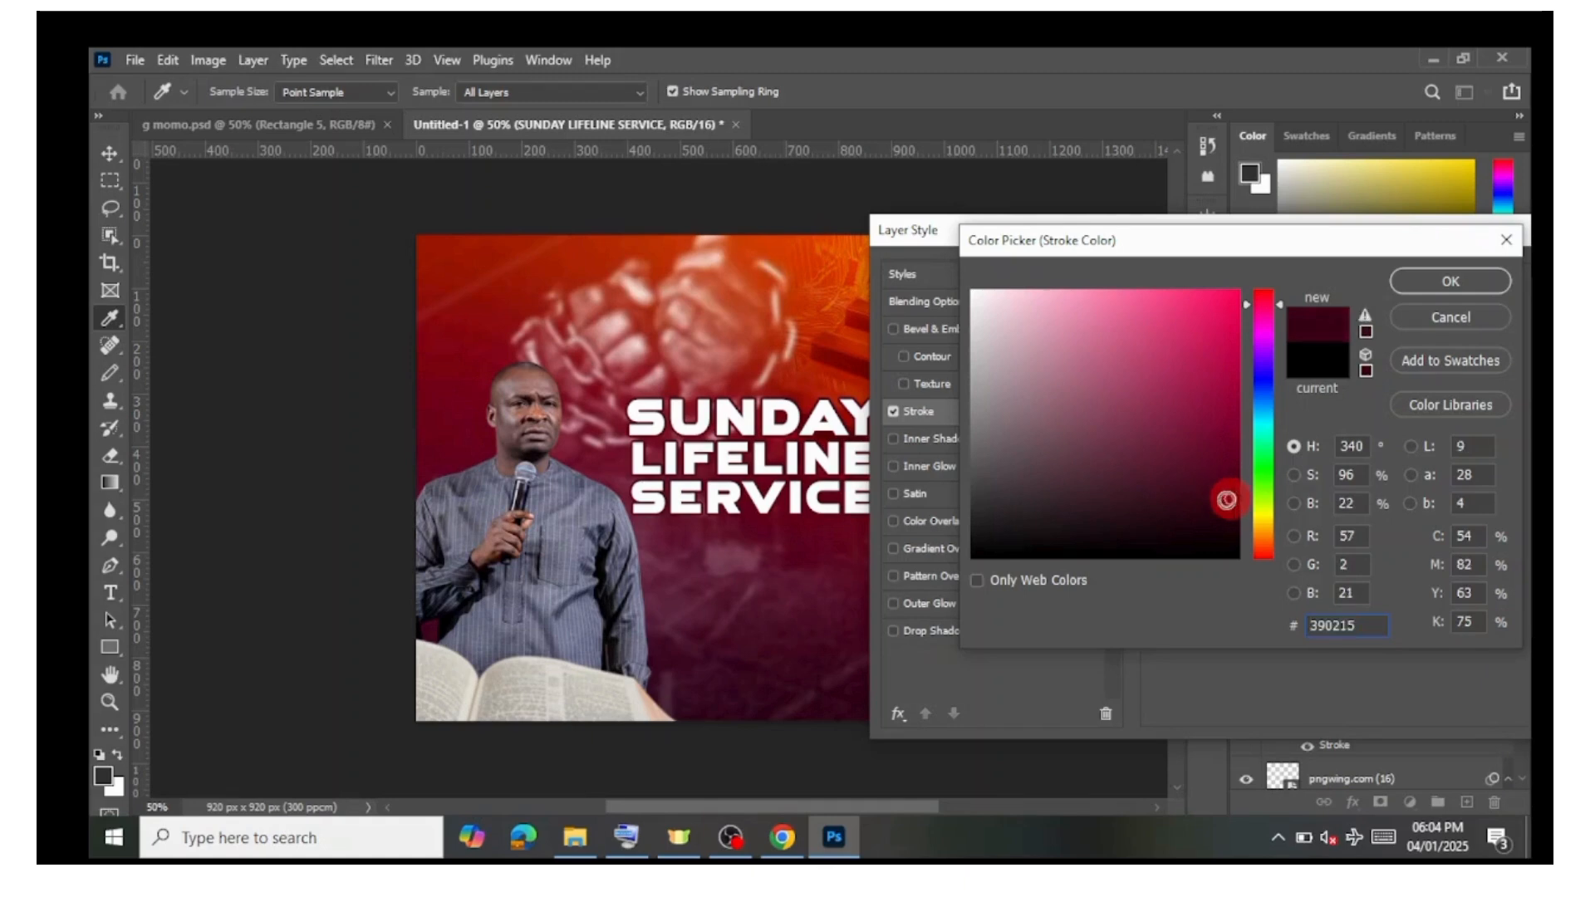
click(780, 528)
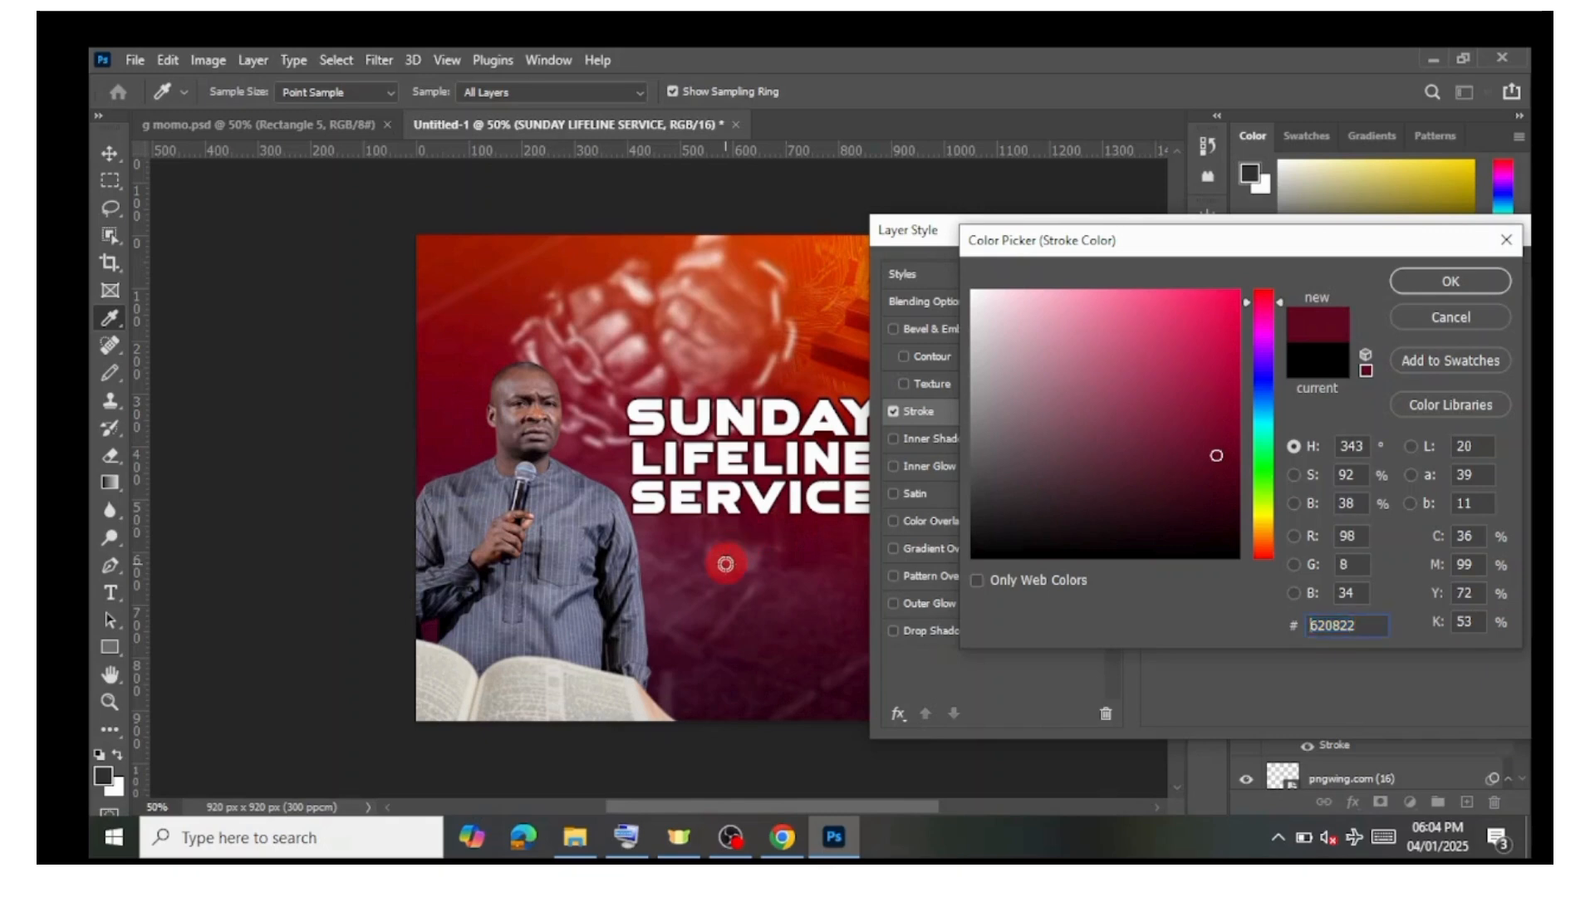
click(727, 561)
click(749, 549)
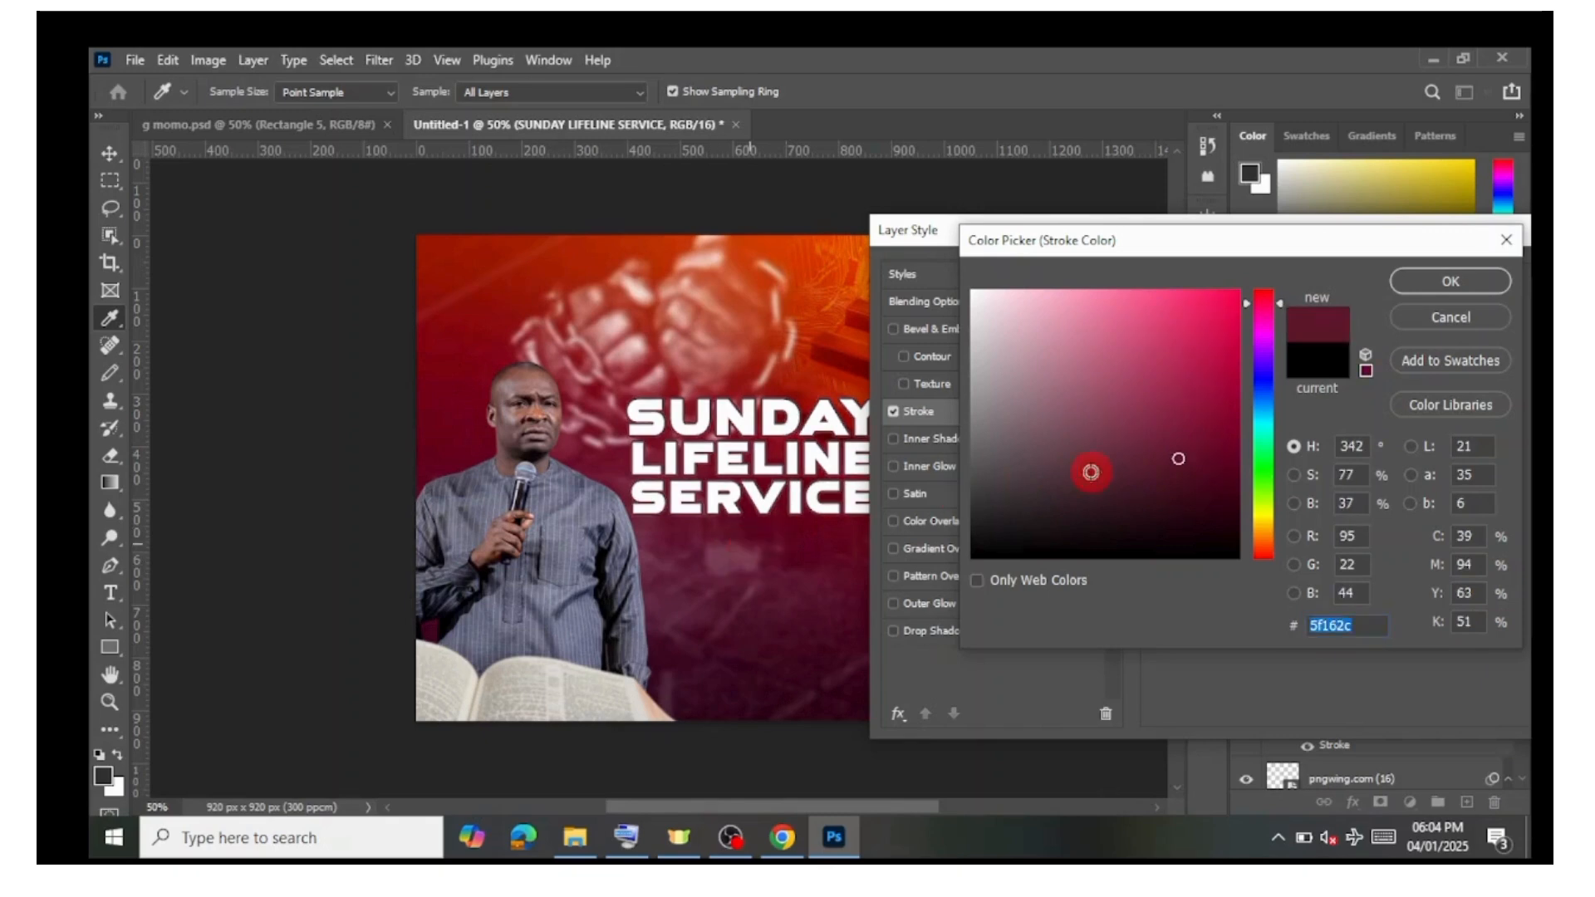
drag(1201, 479, 1240, 500)
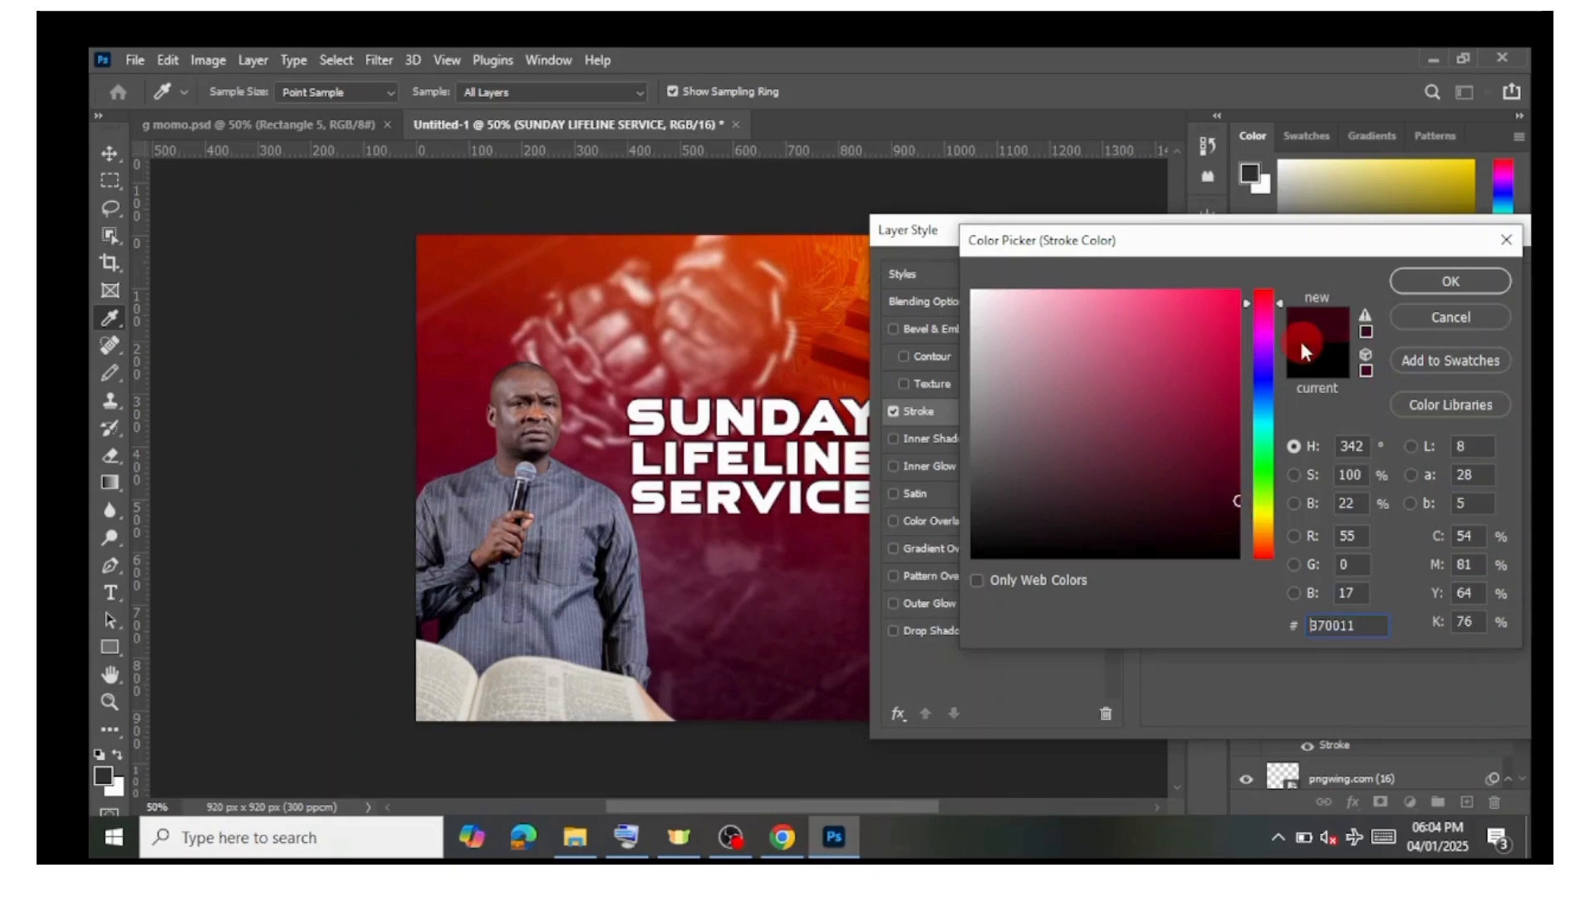
click(1438, 287)
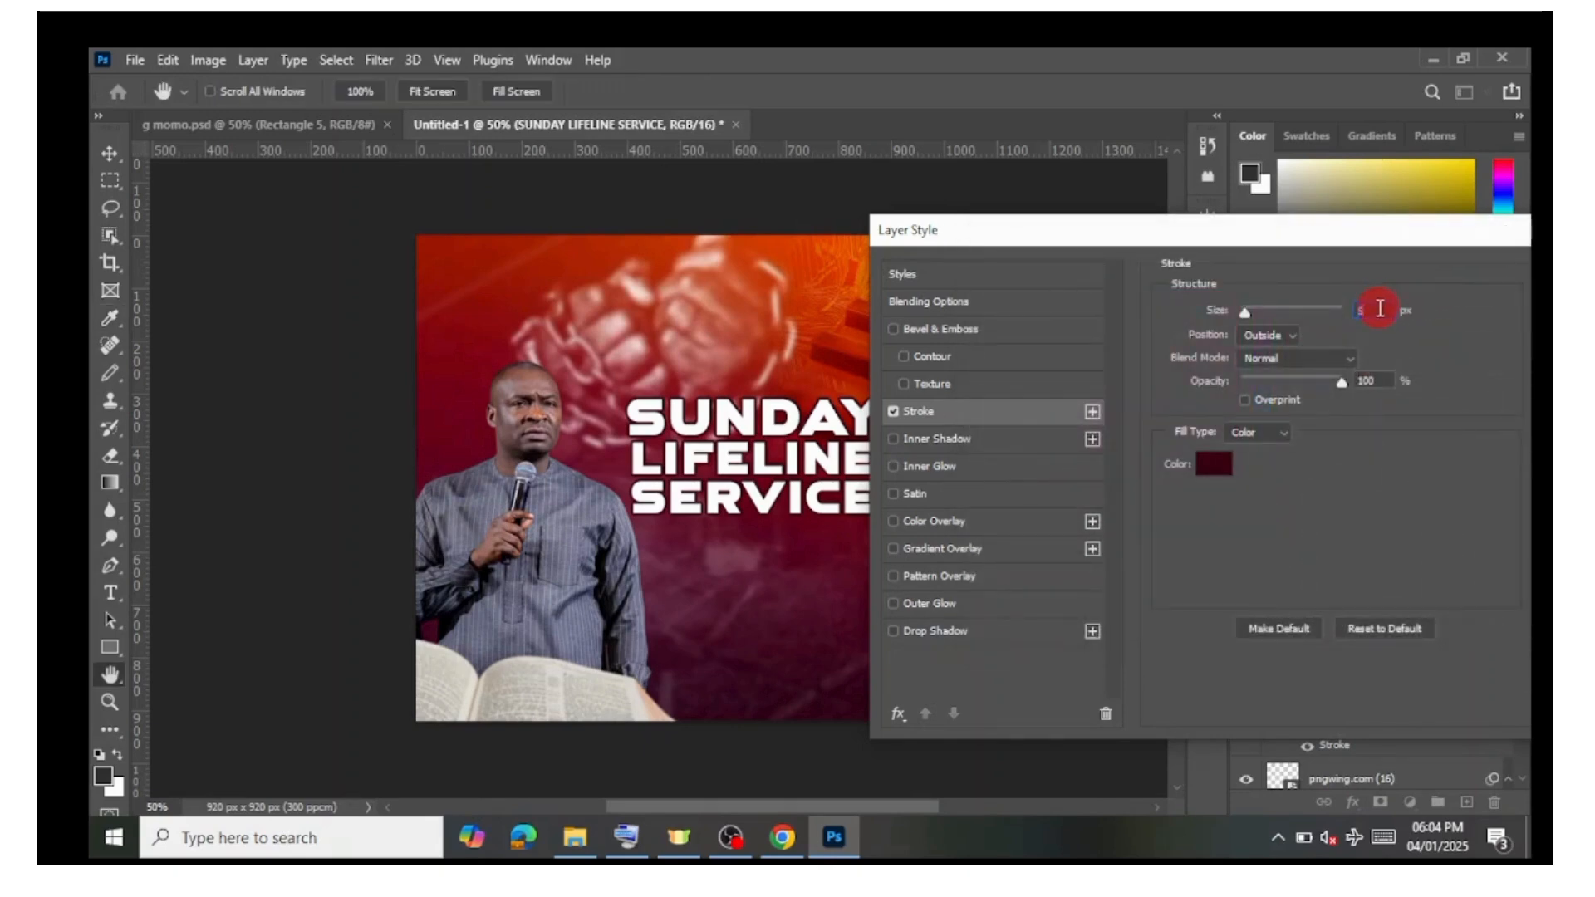
Step: Reduce the stroke size to 3 px
key(Down)
key(Down)
key(Up)
key(Down)
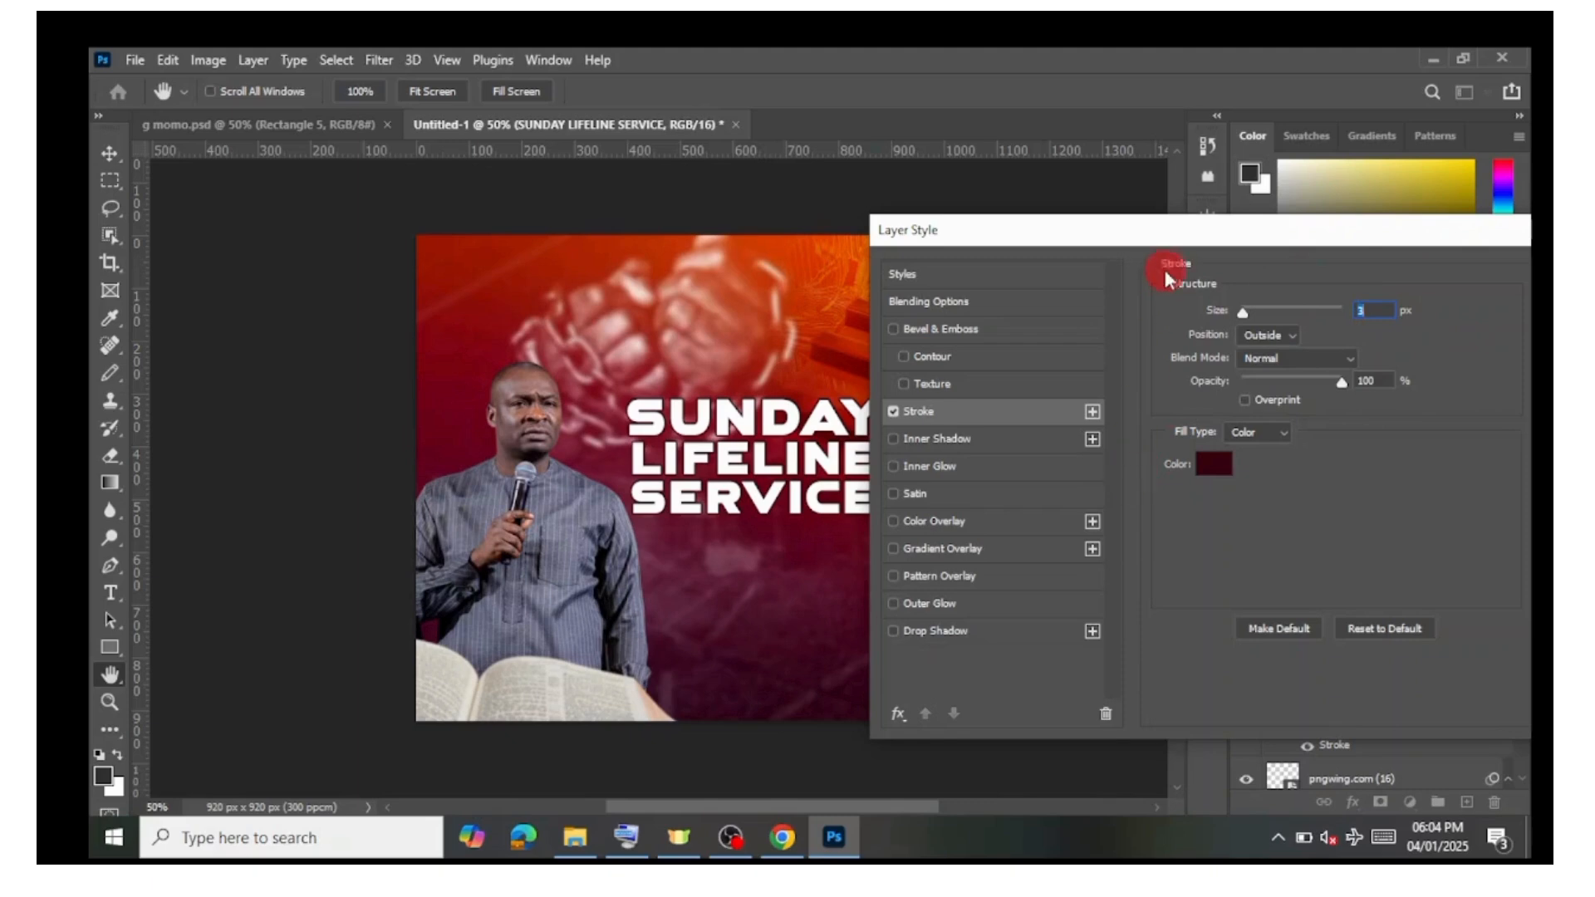
drag(1160, 239, 985, 229)
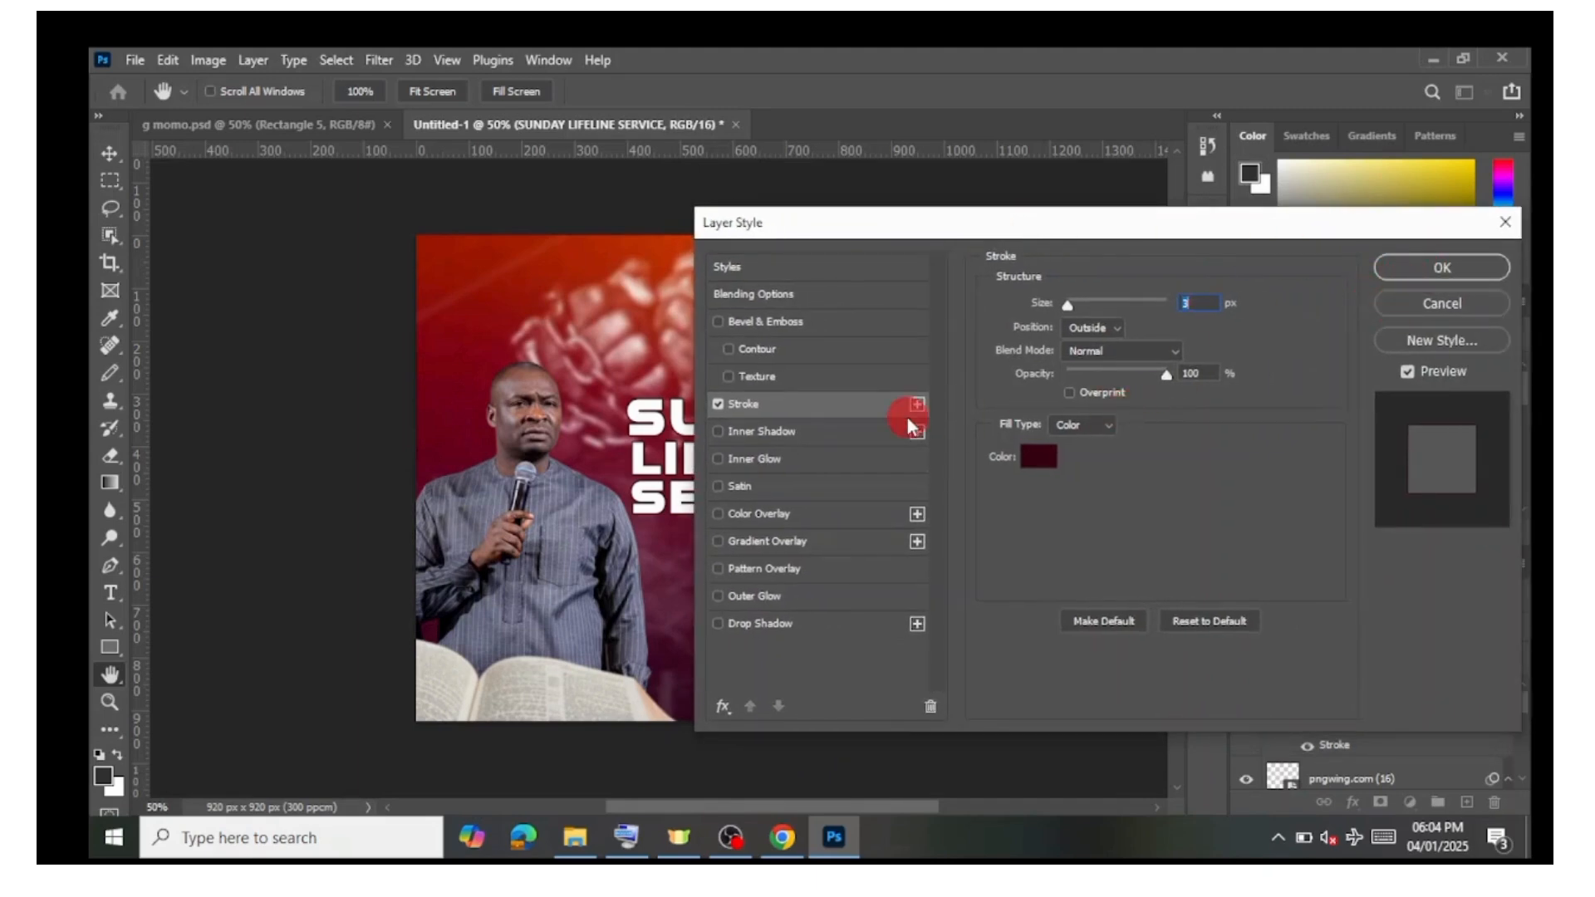
Step: Add a Drop Shadow layer style with a distance of 4 px to the title text and apply the styles
click(718, 322)
click(718, 322)
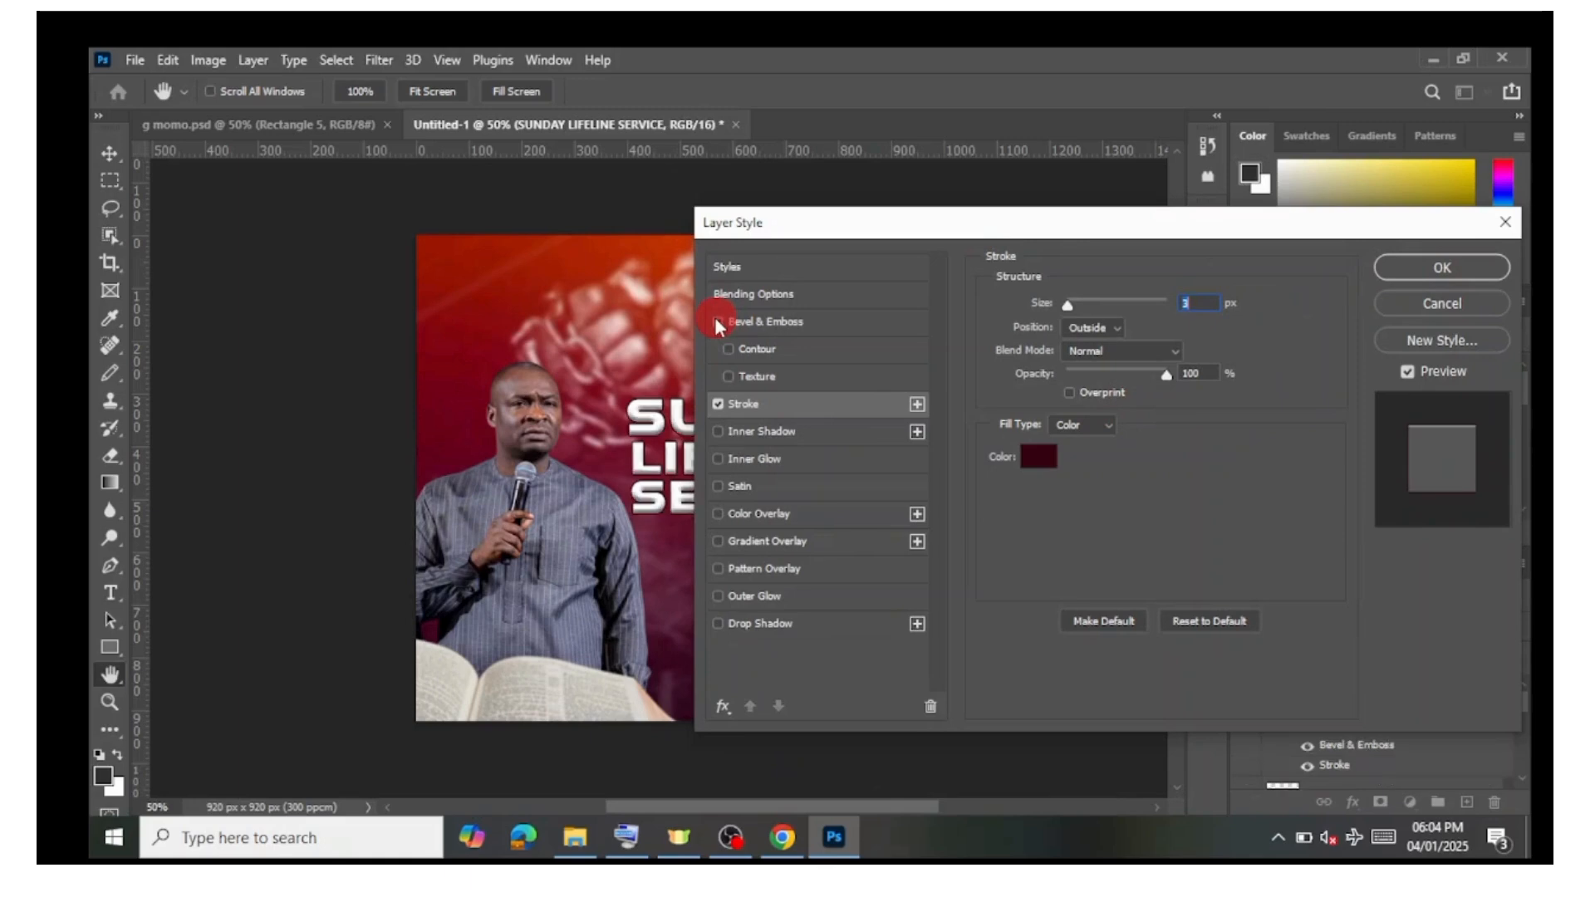
click(717, 623)
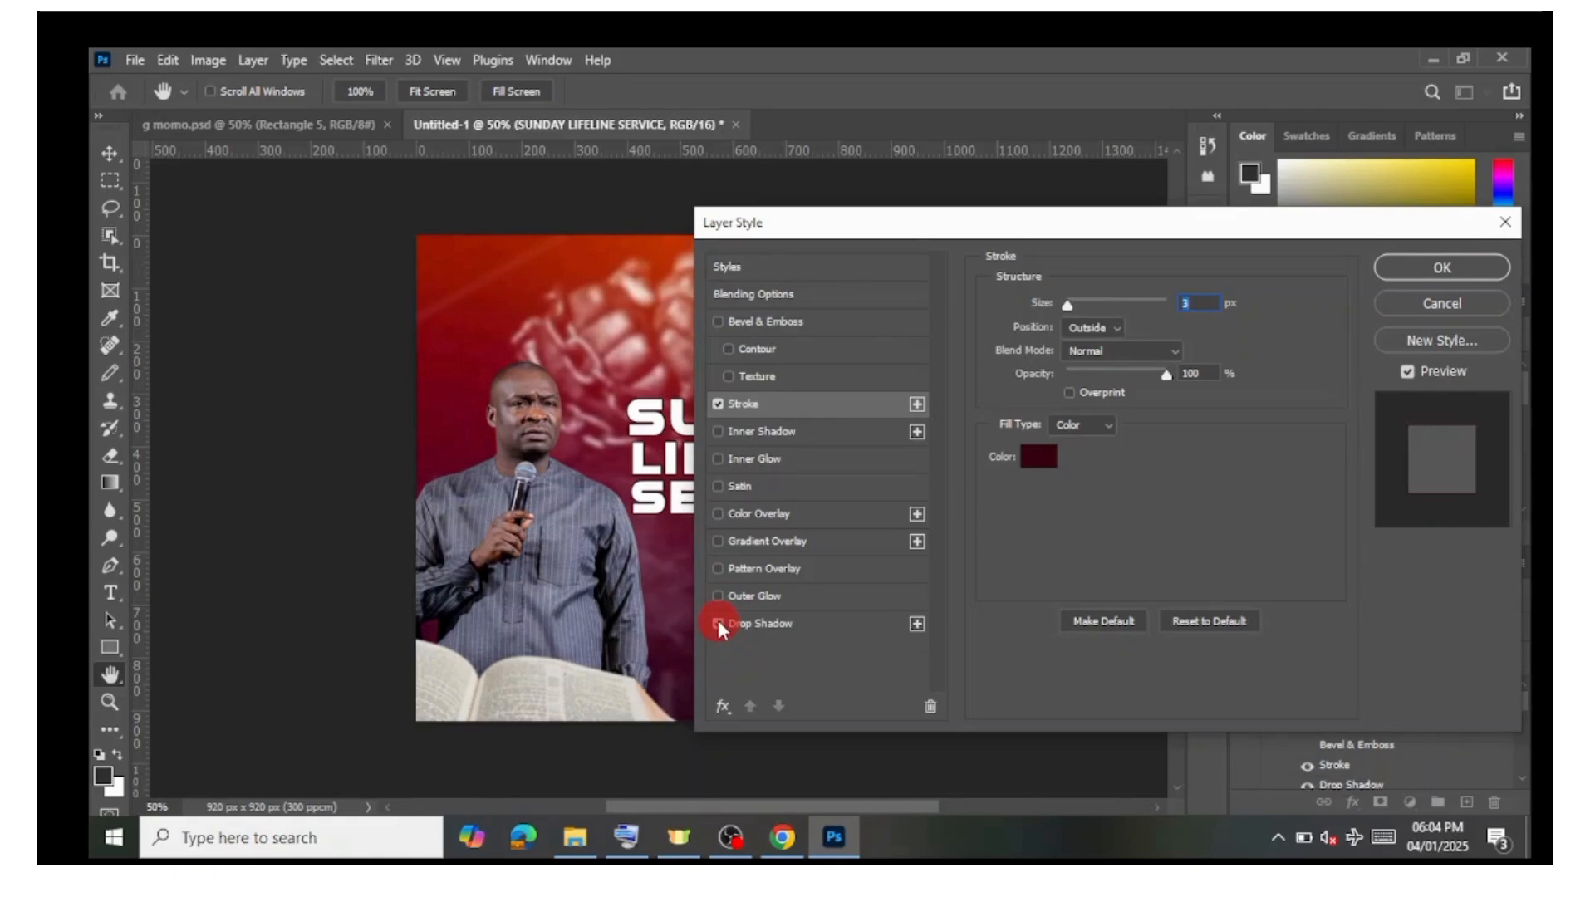
drag(892, 236, 1121, 265)
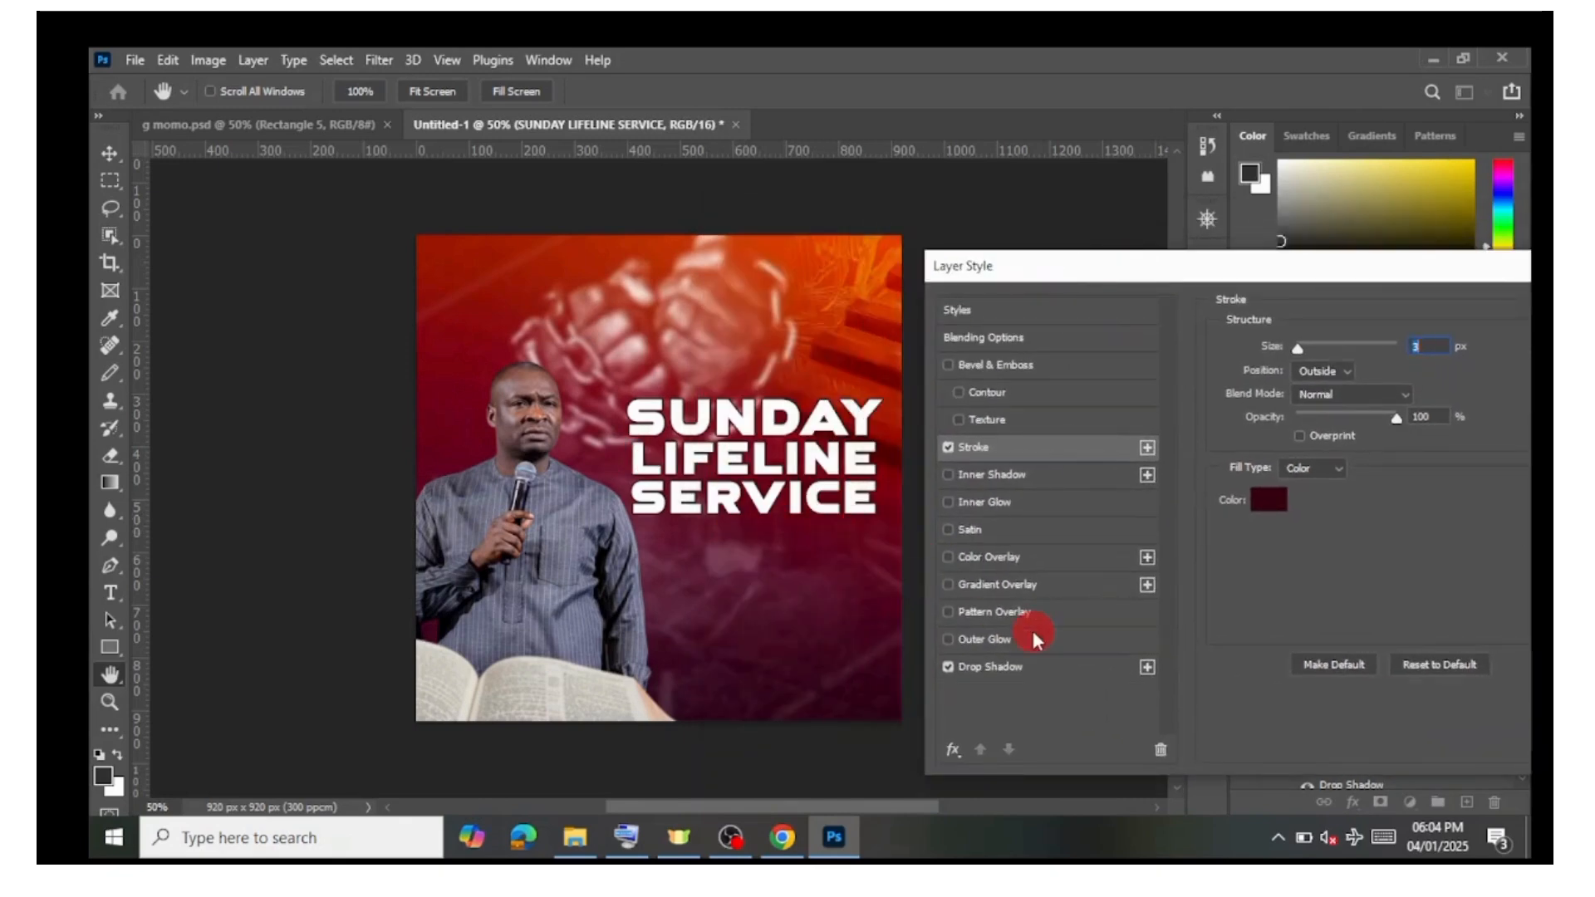
click(1013, 668)
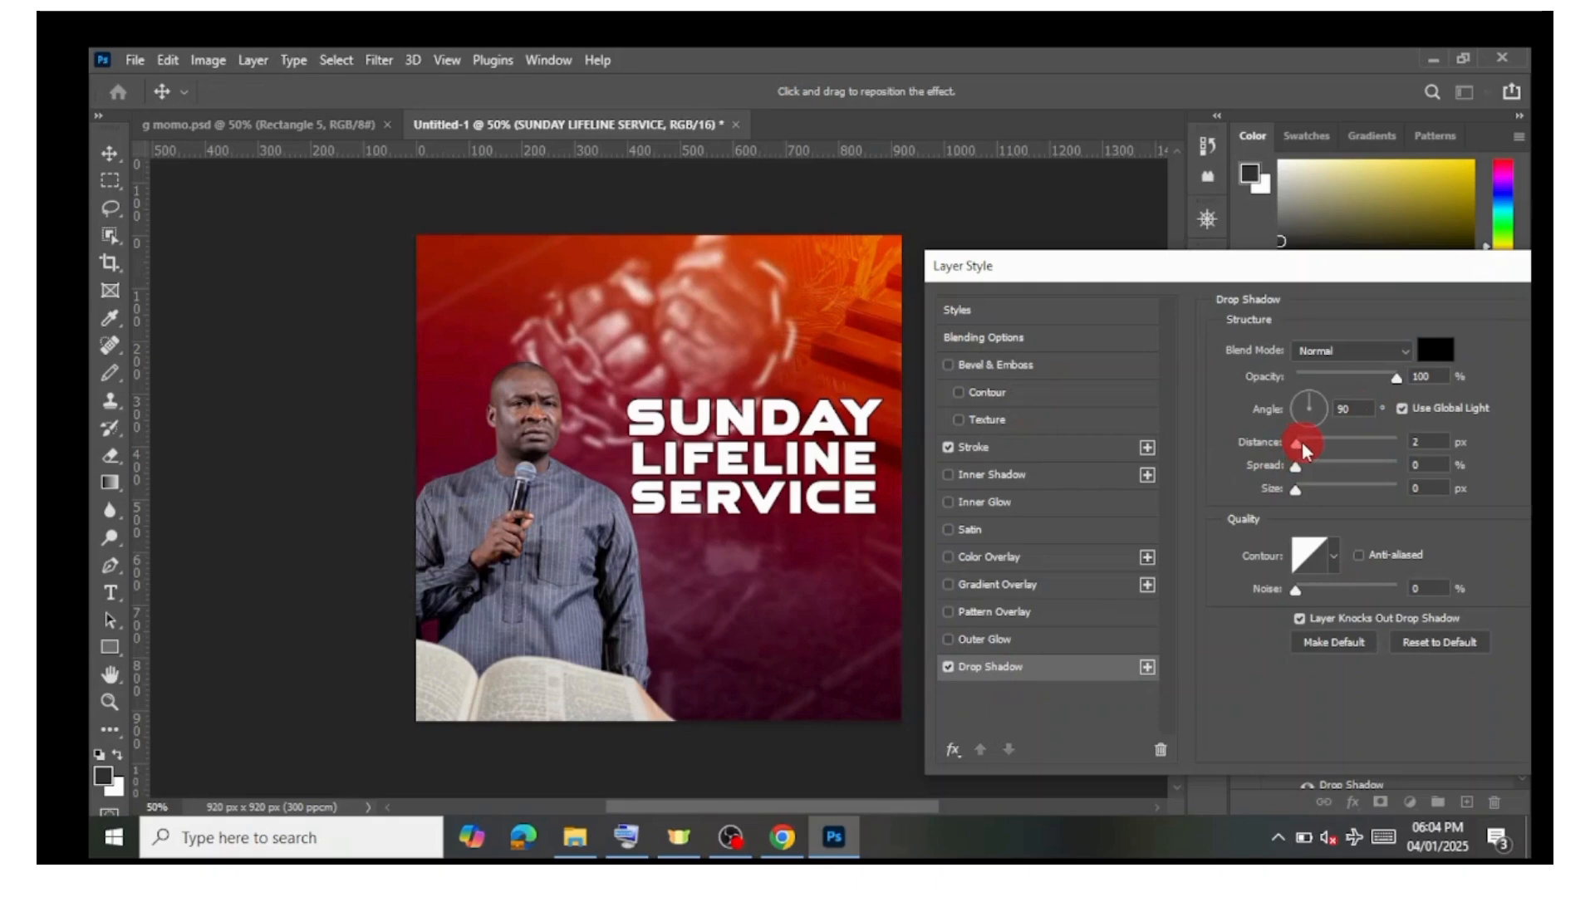
drag(1302, 443, 1300, 442)
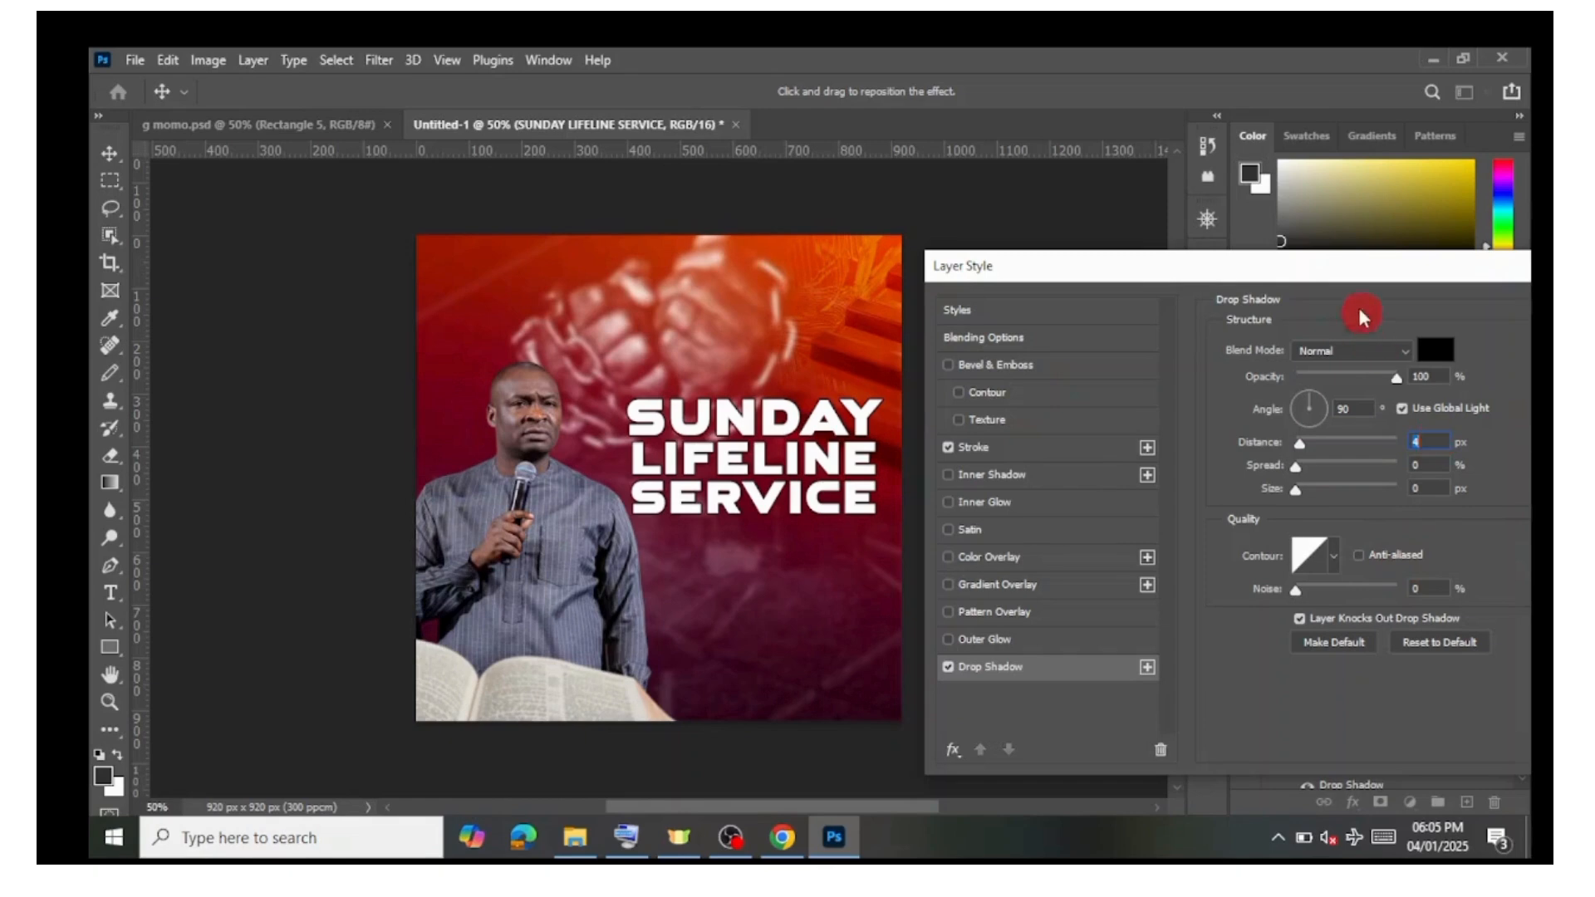
drag(1348, 279, 1212, 282)
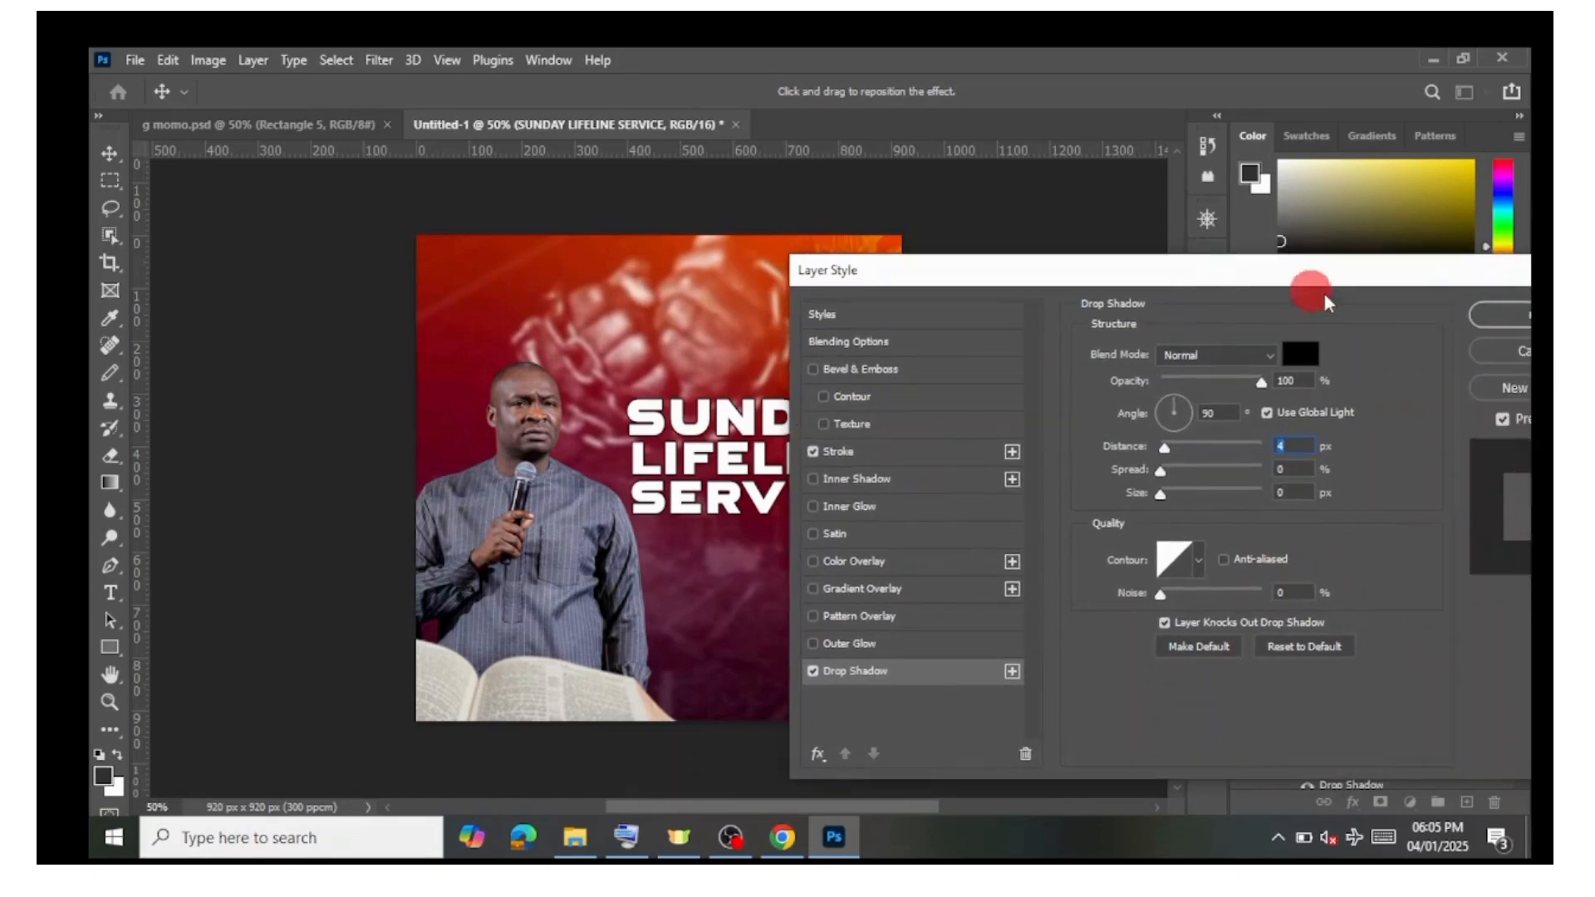
click(1483, 321)
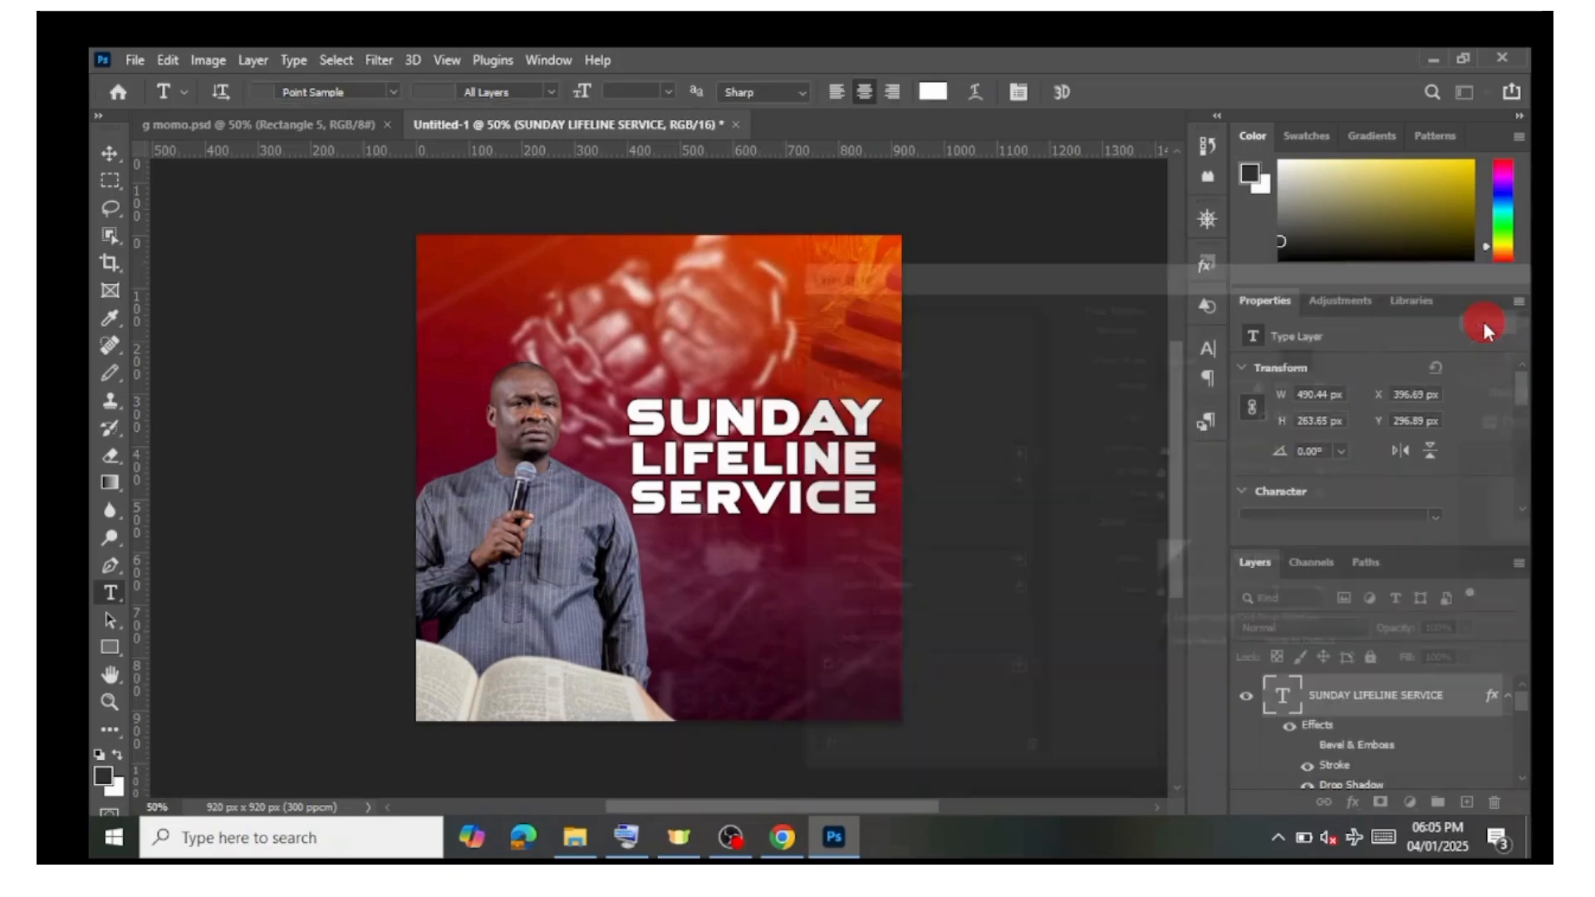
Step: Move the title text block slightly down and commit it
click(729, 455)
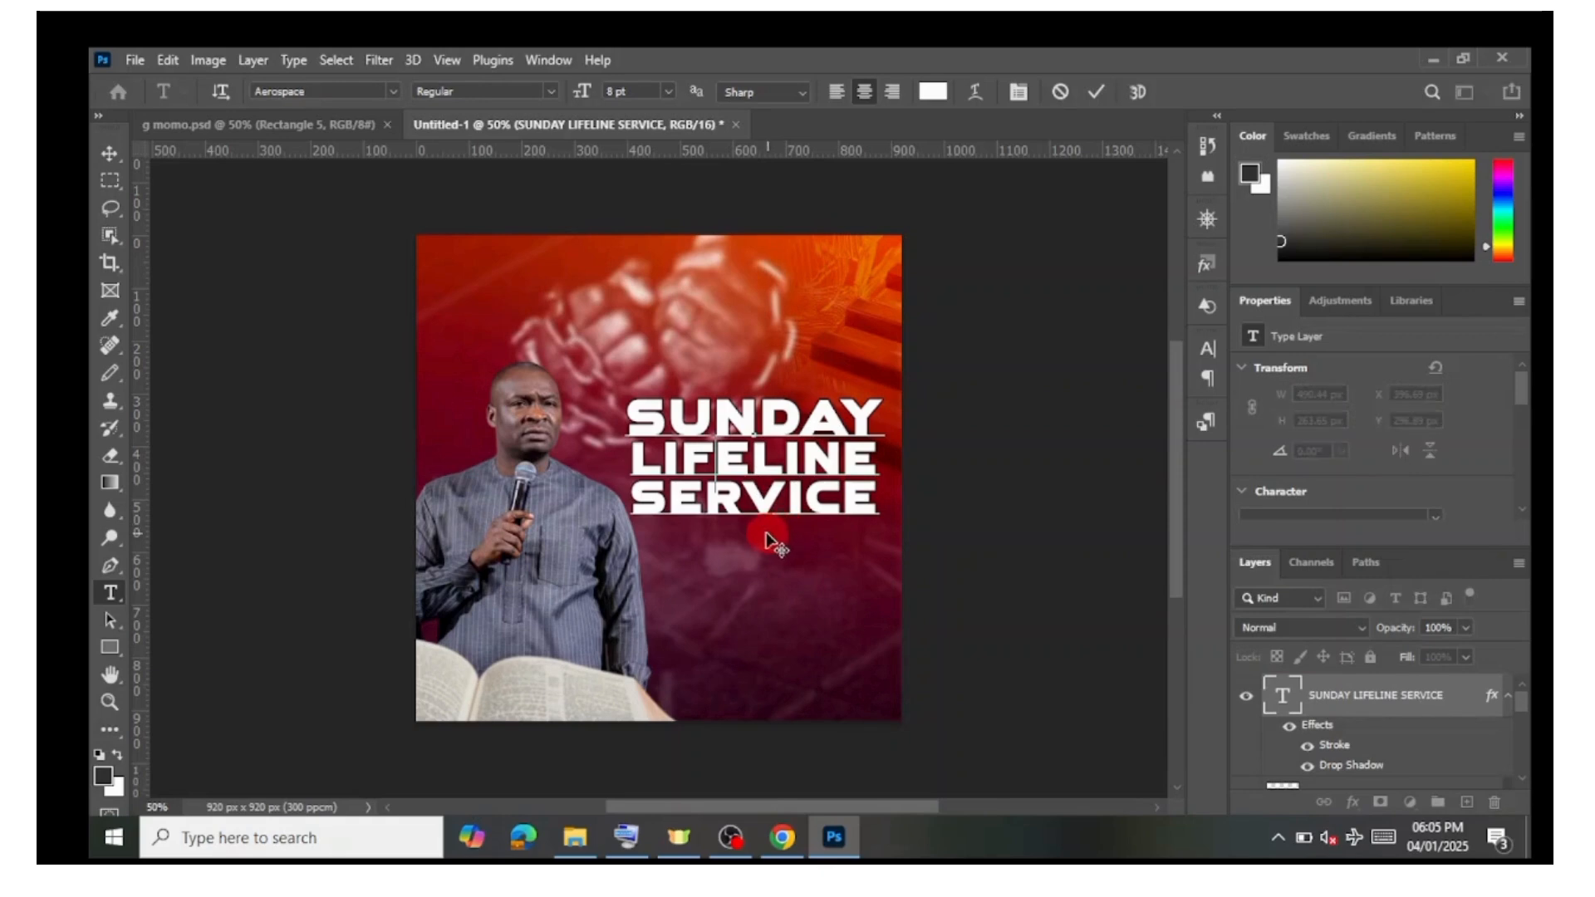
drag(773, 544, 765, 542)
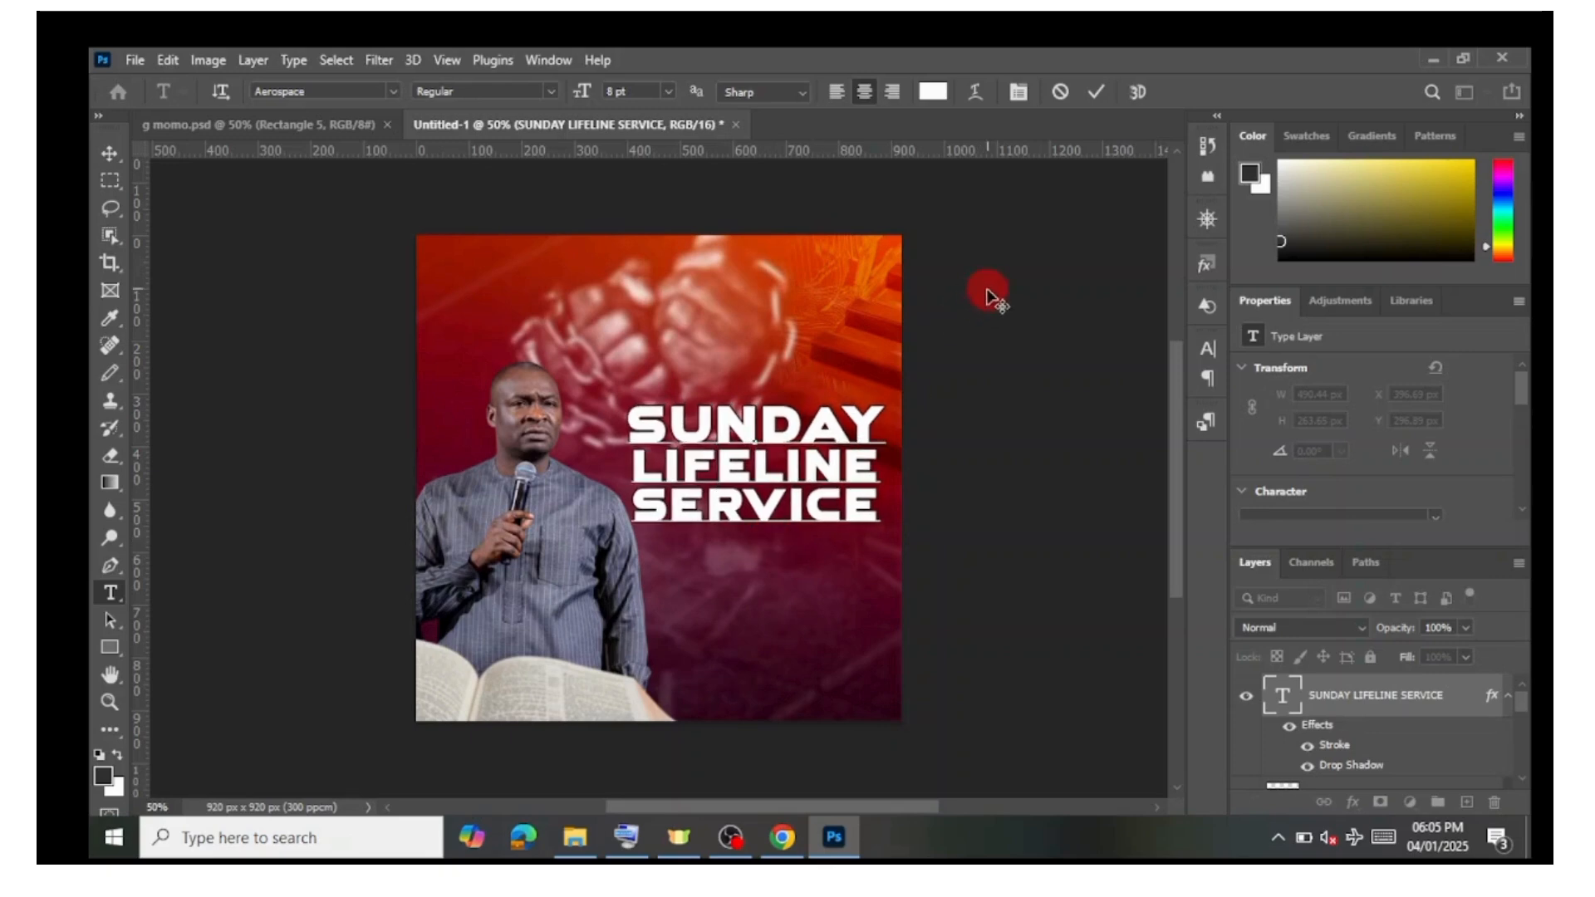
click(1107, 91)
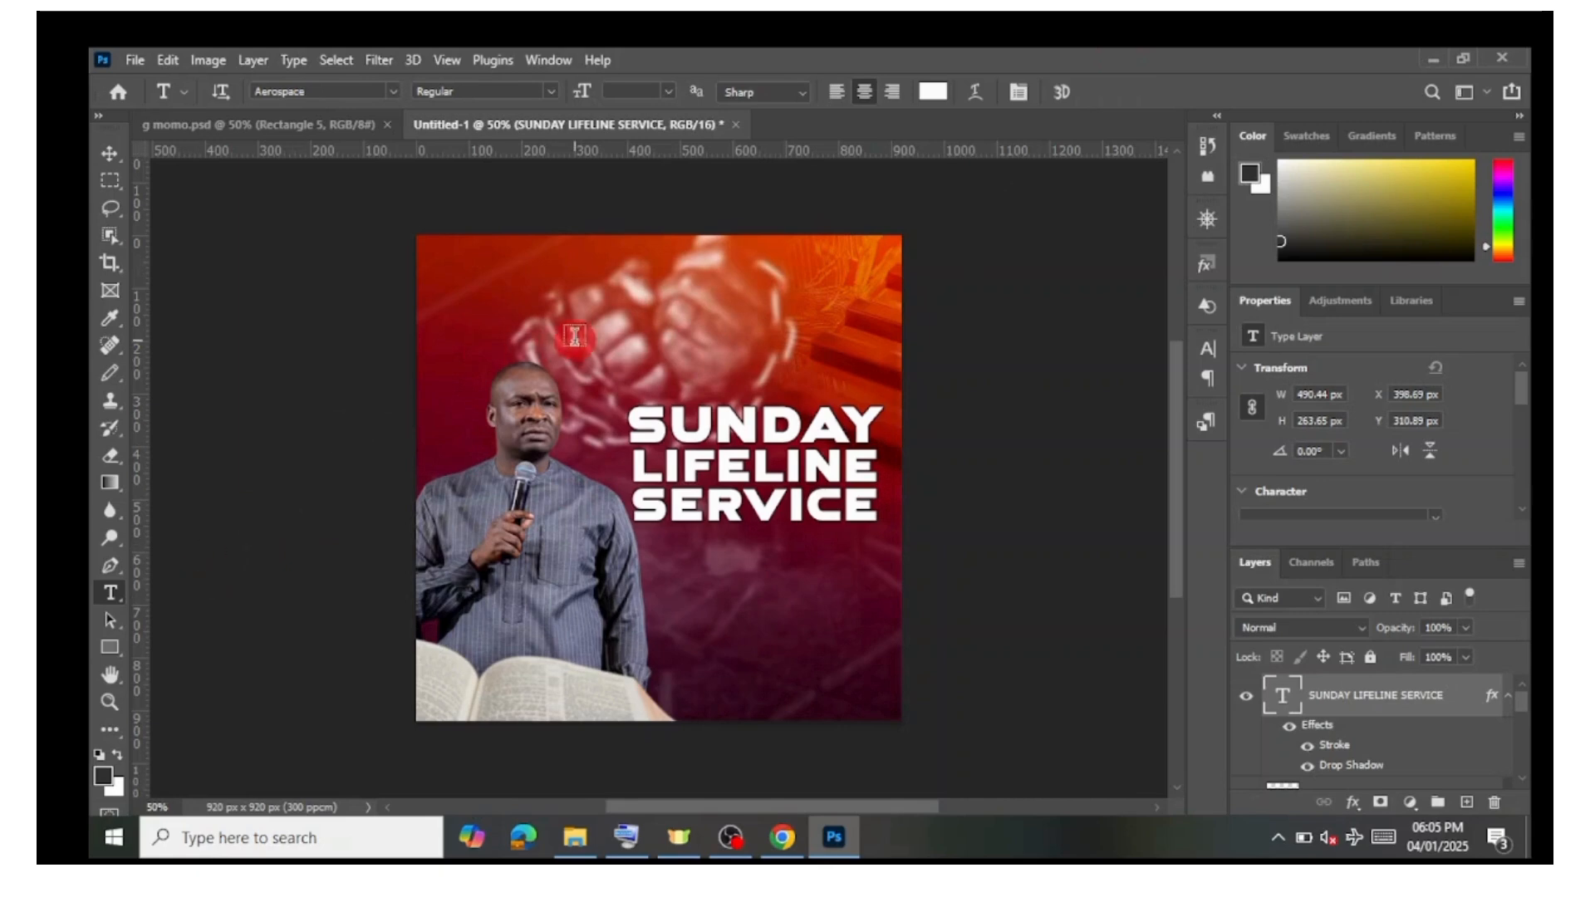
Step: Add a small text line reading Good vibes ministry near the top of the poster
click(591, 269)
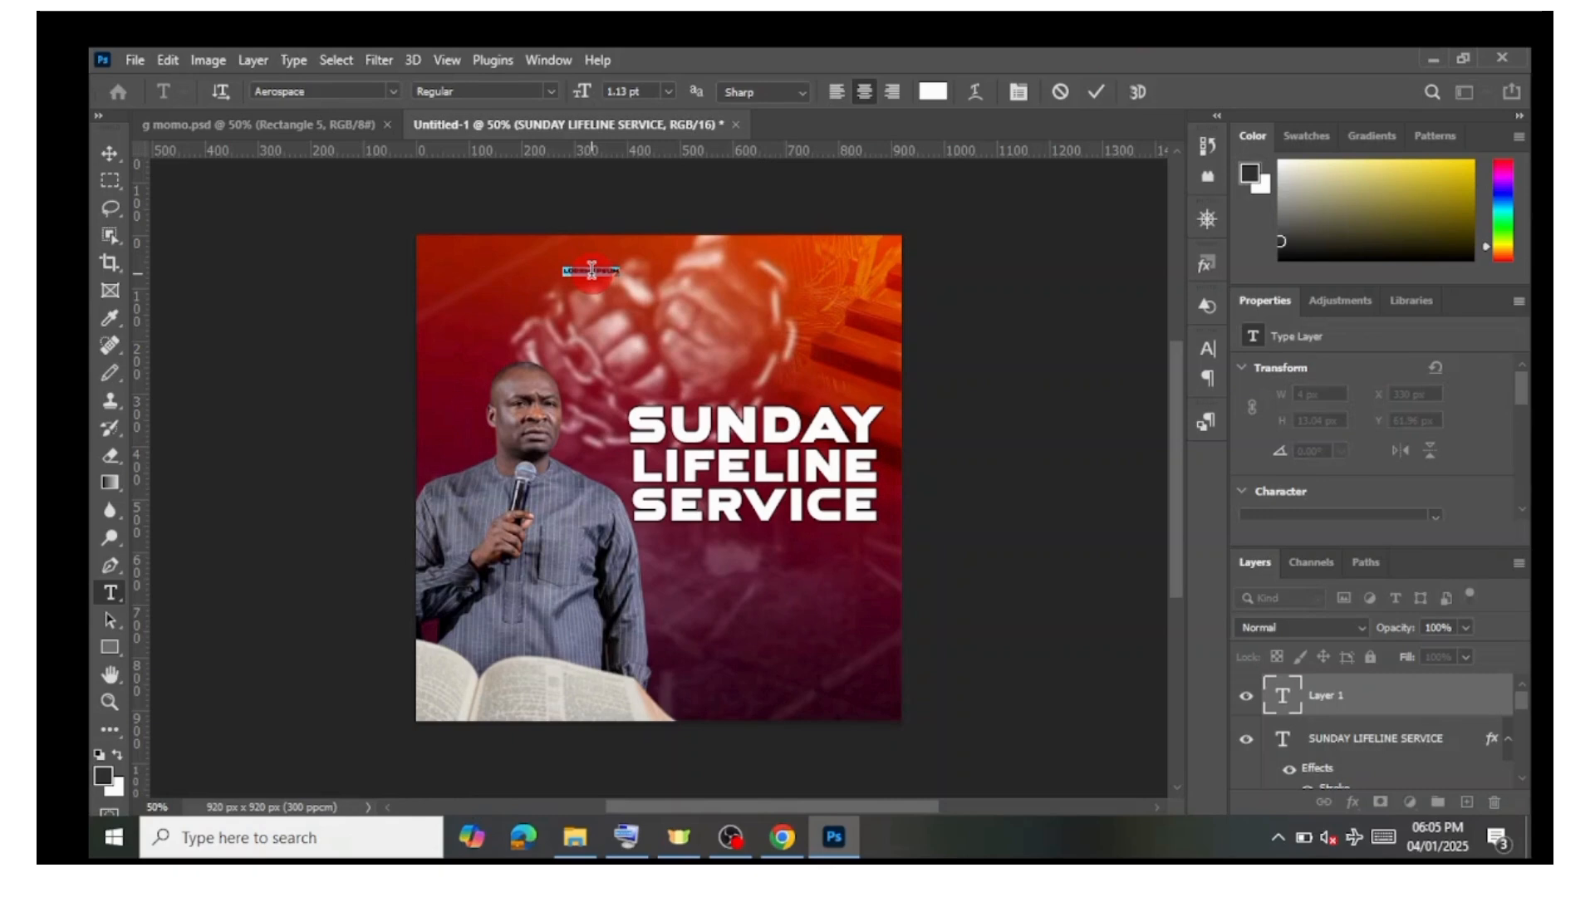
key(BackSpace)
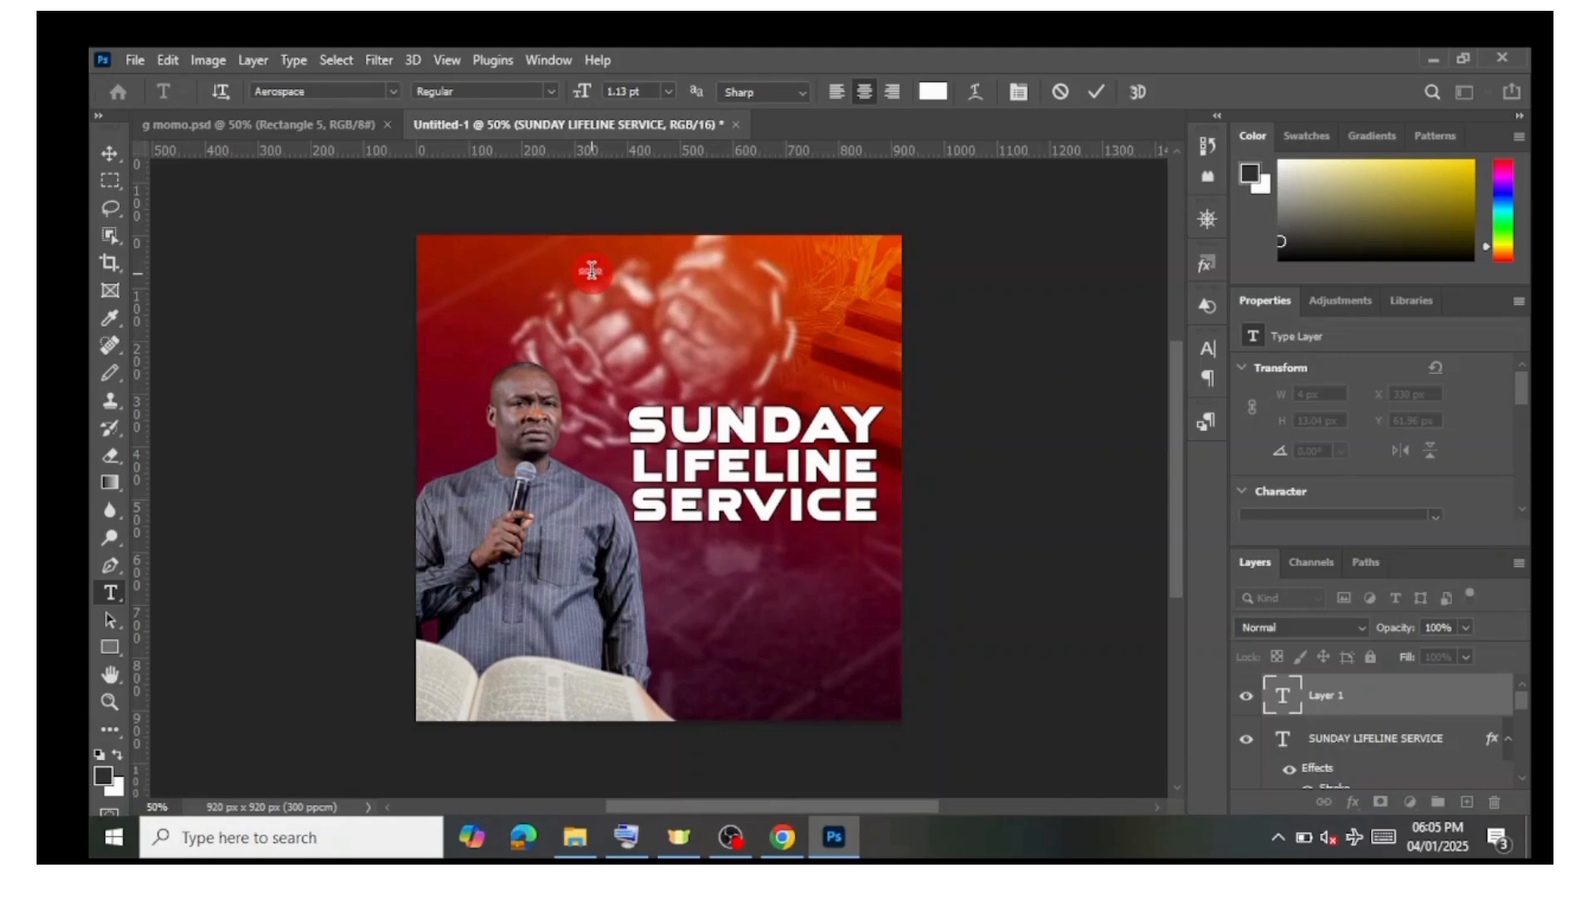
text(RCCG V)
text( ME)
text(NISTRY)
drag(595, 276, 678, 305)
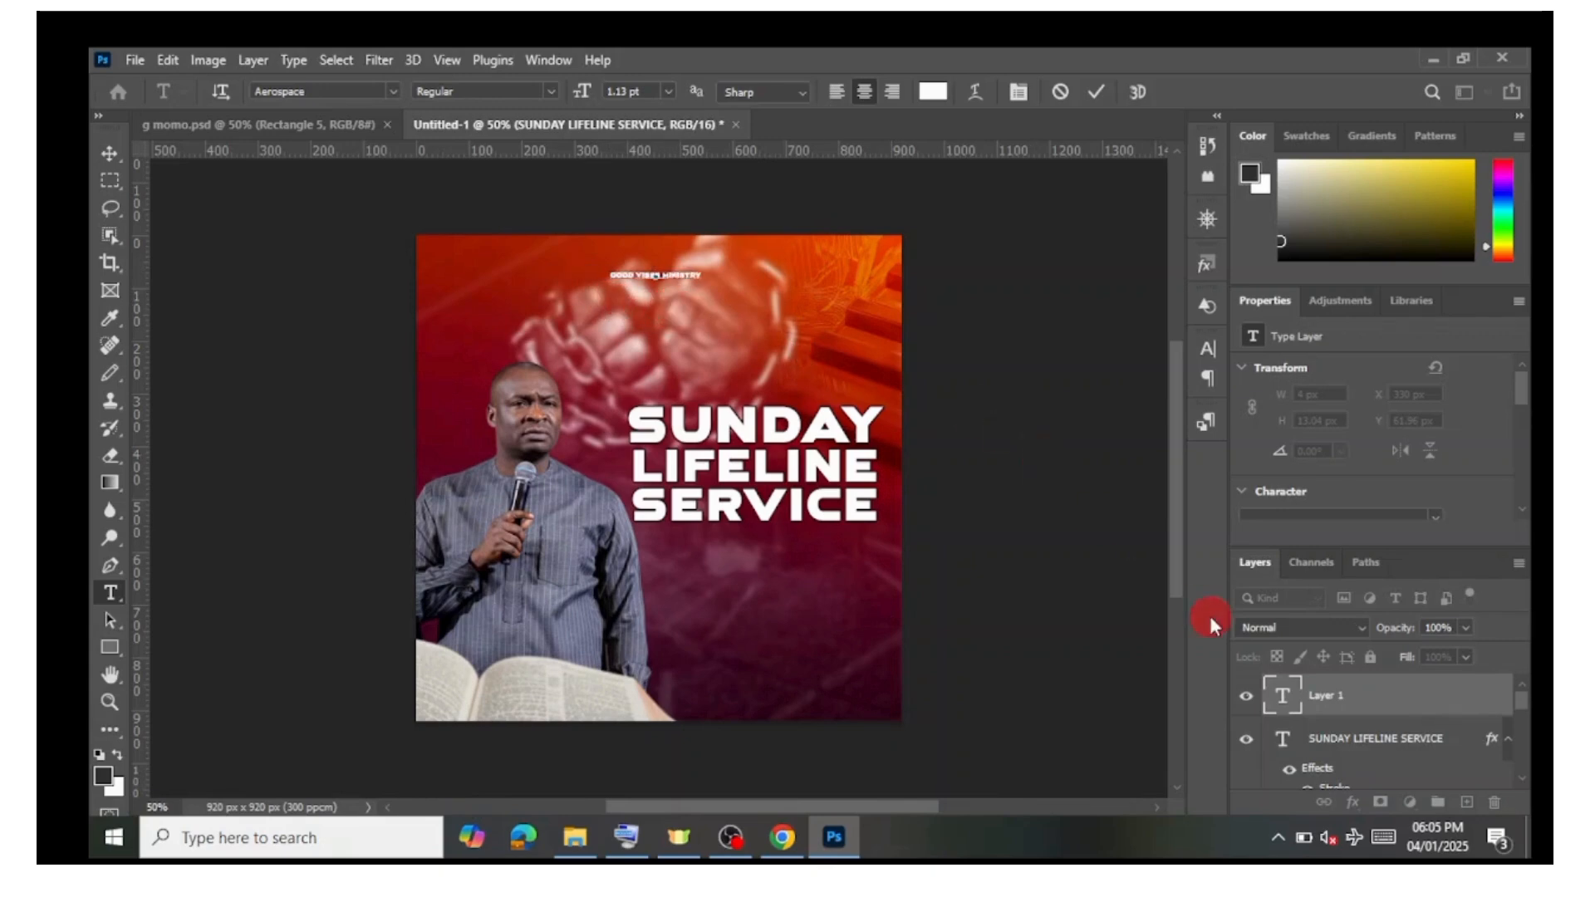
Step: Change the Good vibes ministry text to Arial at 3 pt
click(1281, 705)
double_click(1282, 705)
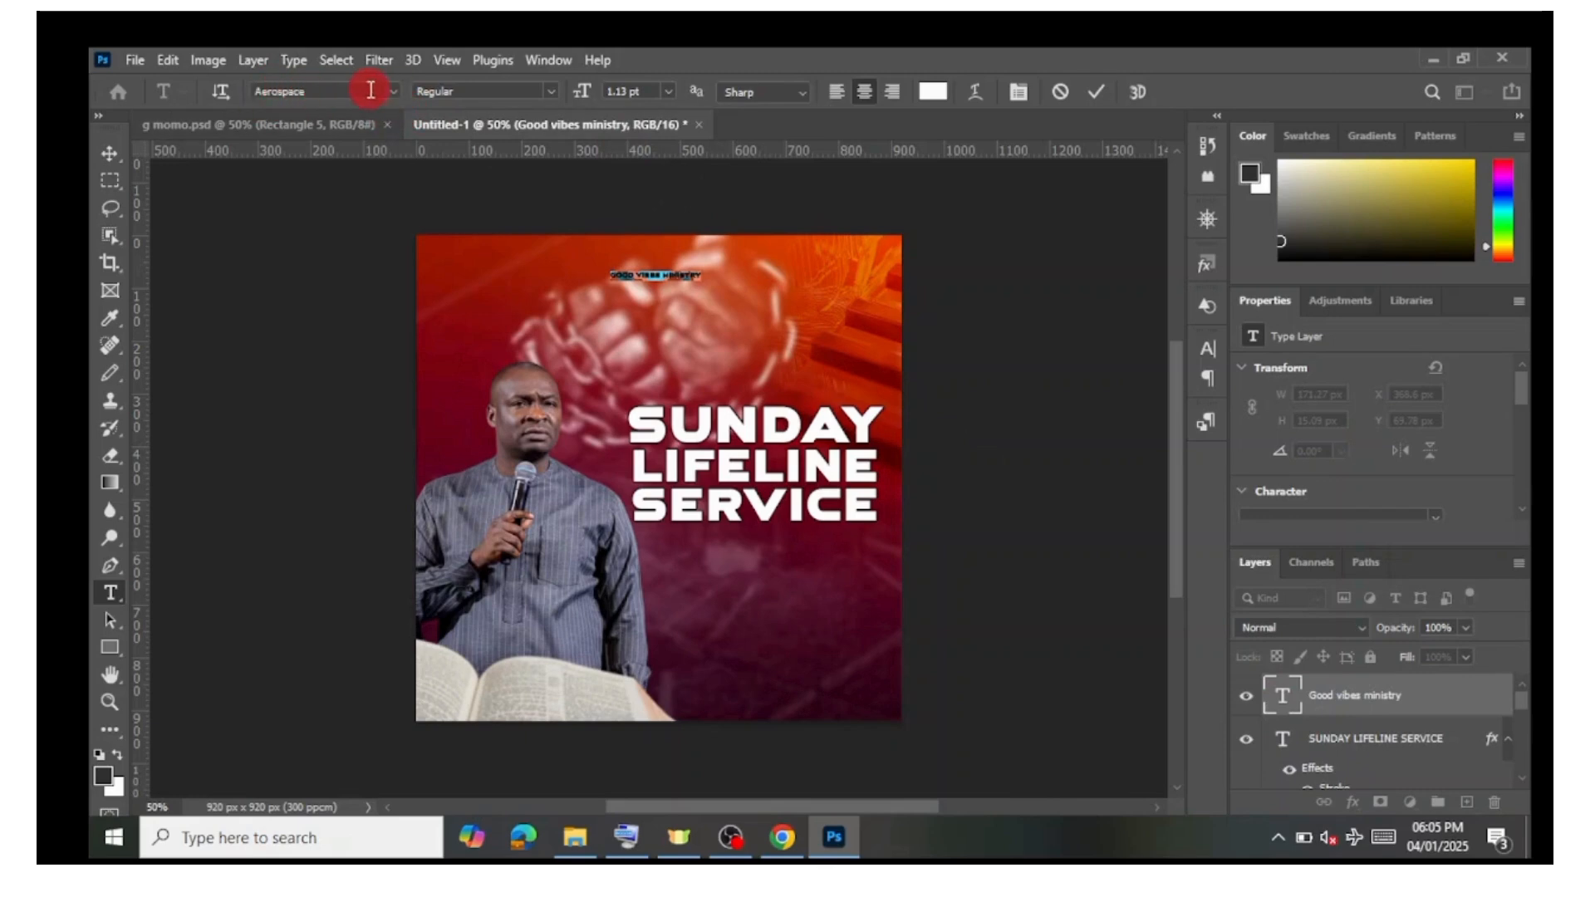
click(397, 91)
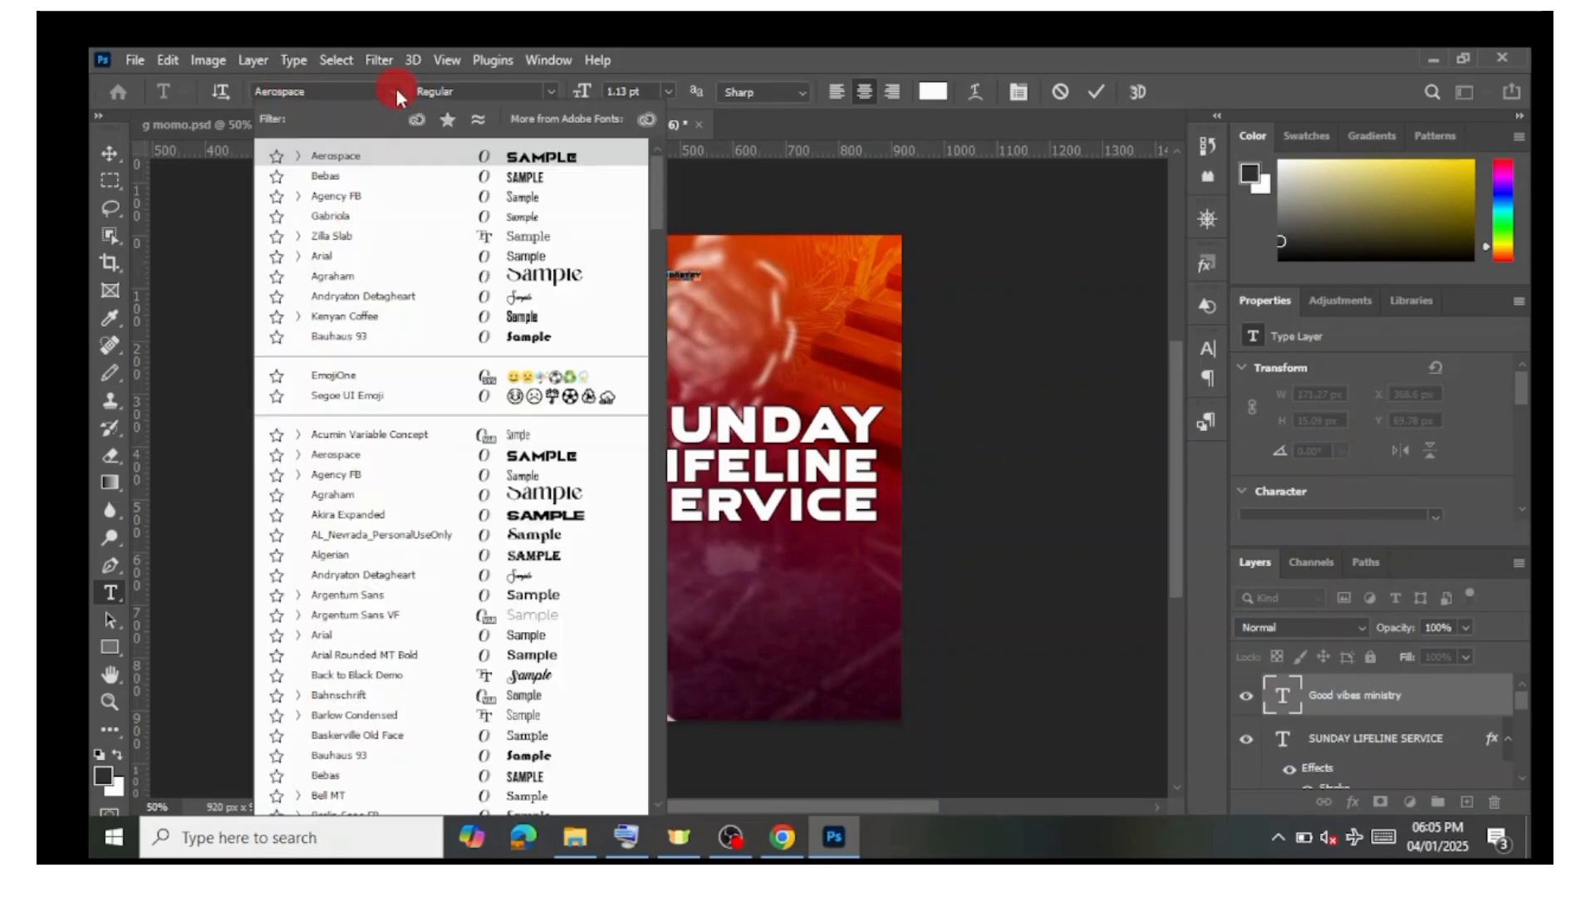
click(405, 316)
click(363, 259)
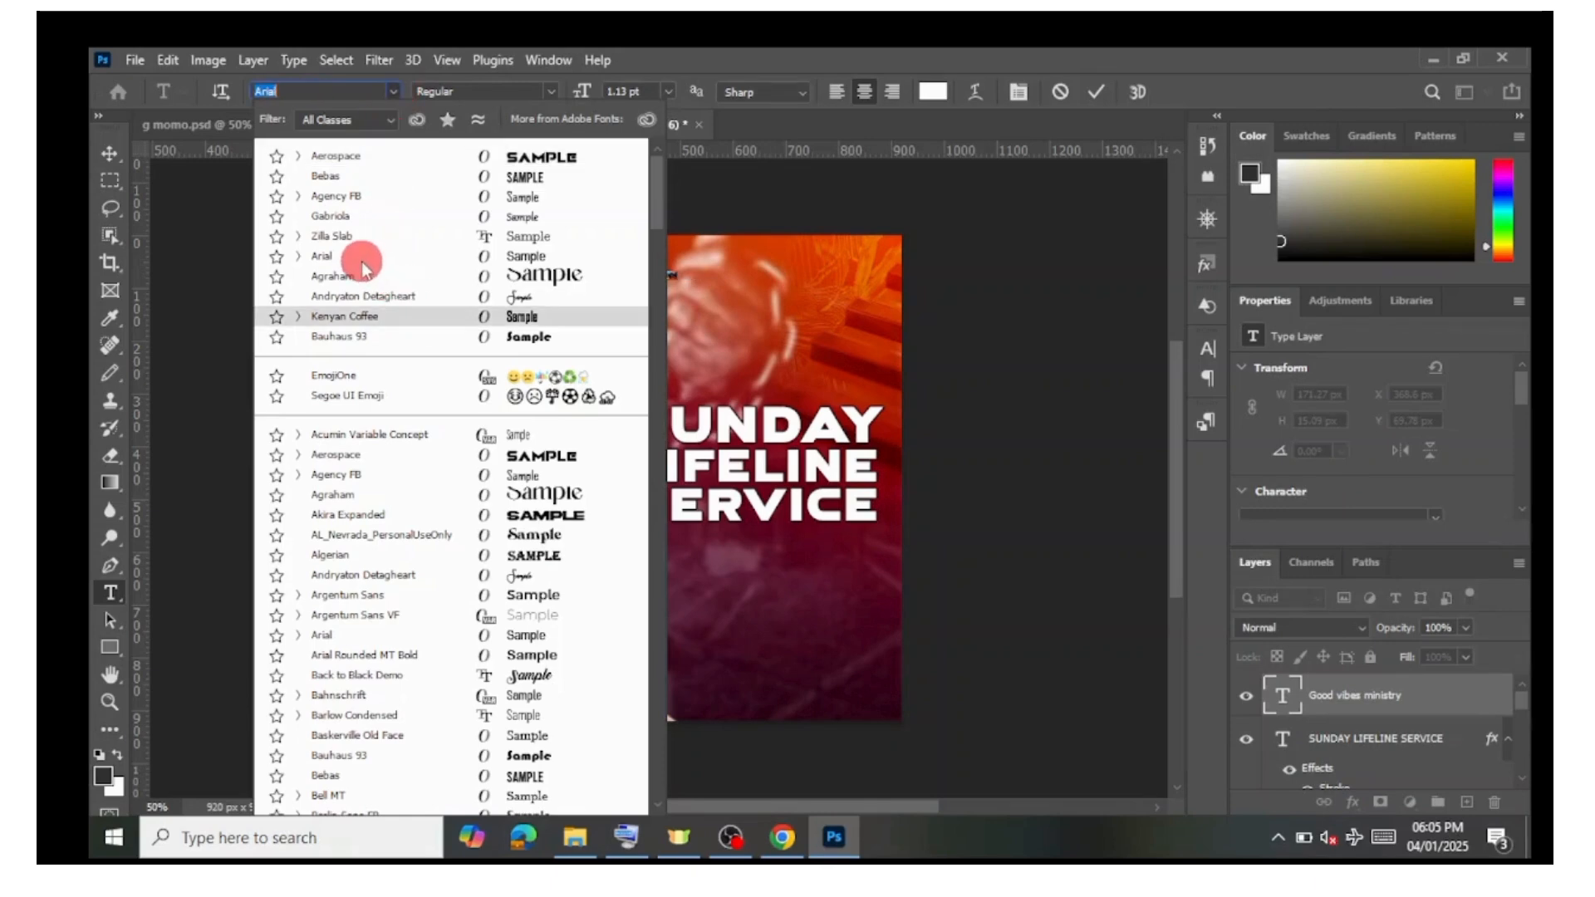
click(349, 262)
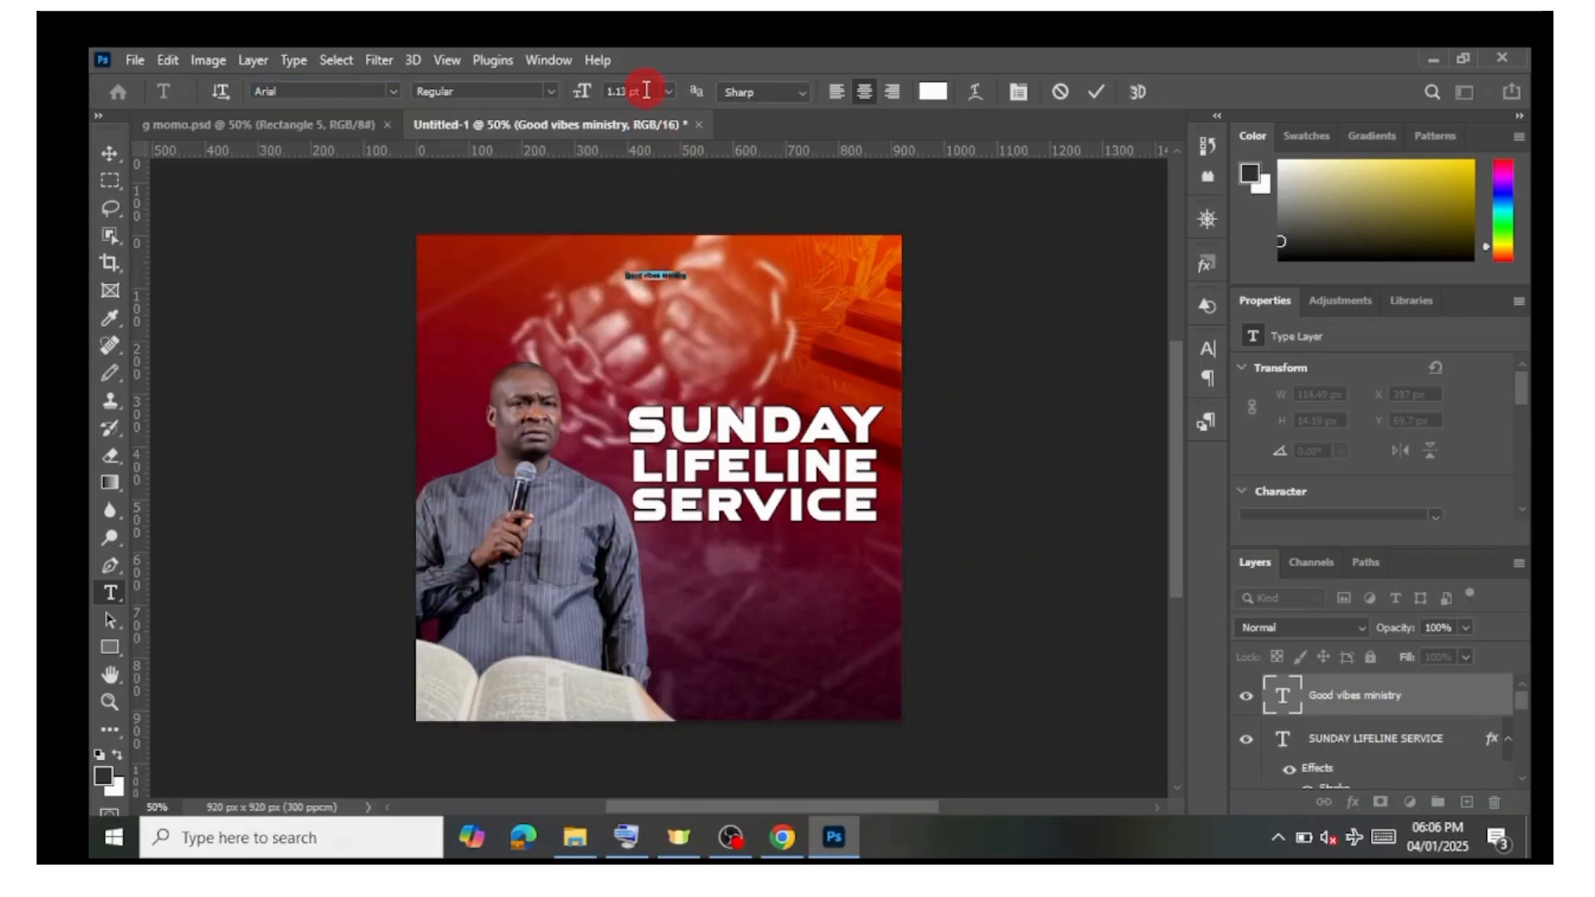
key(Up)
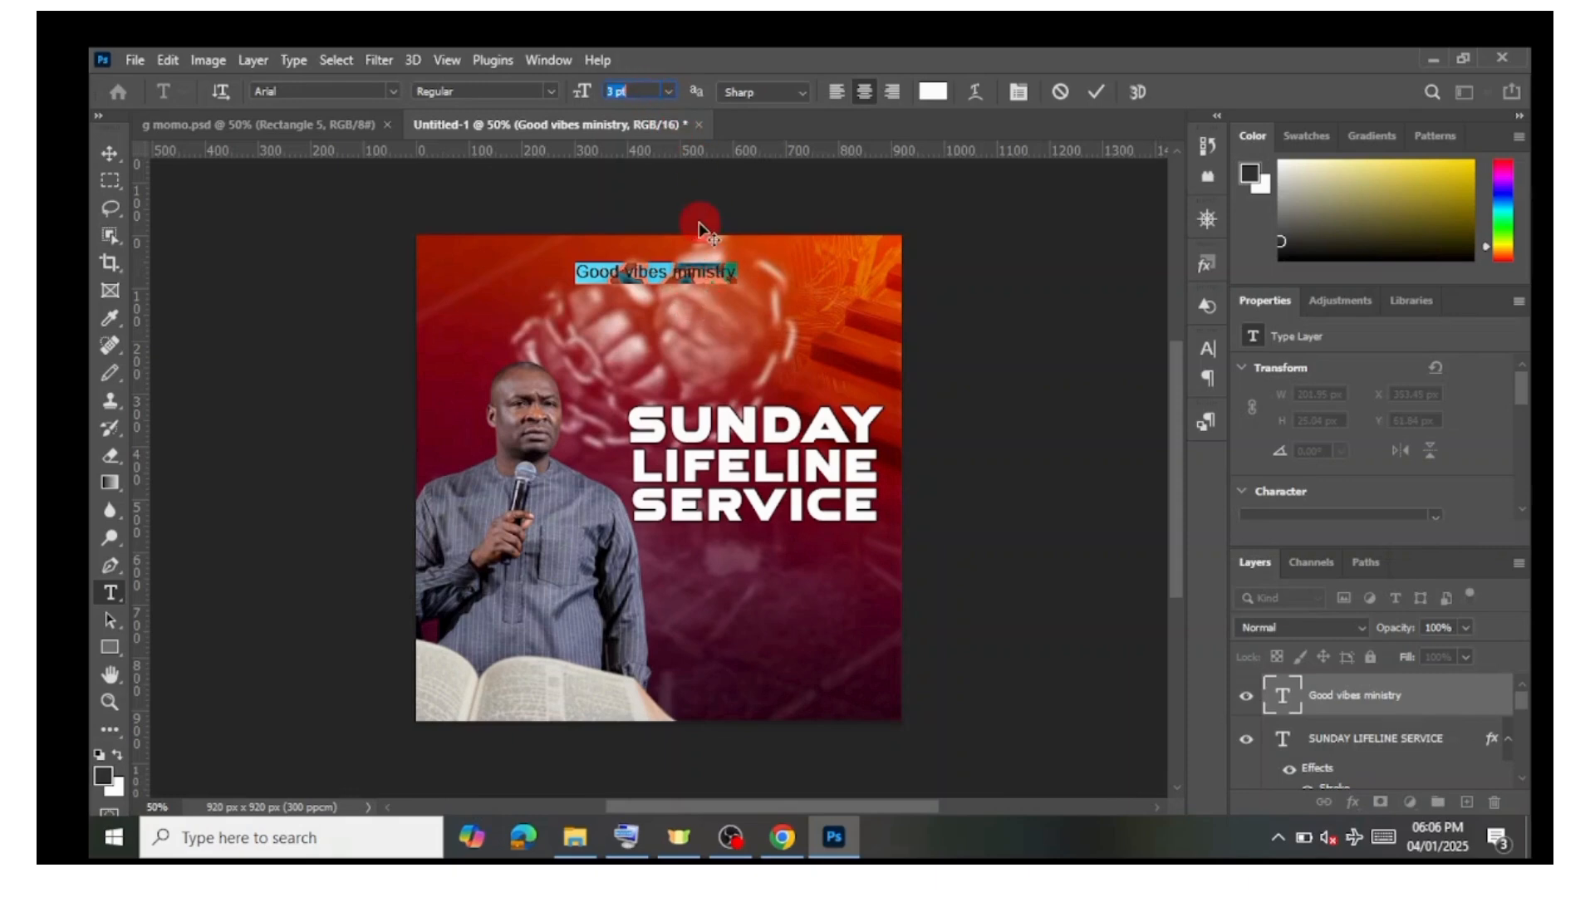
Step: Move the Good vibes ministry text above the title toward the upper right and commit it
drag(678, 330, 783, 370)
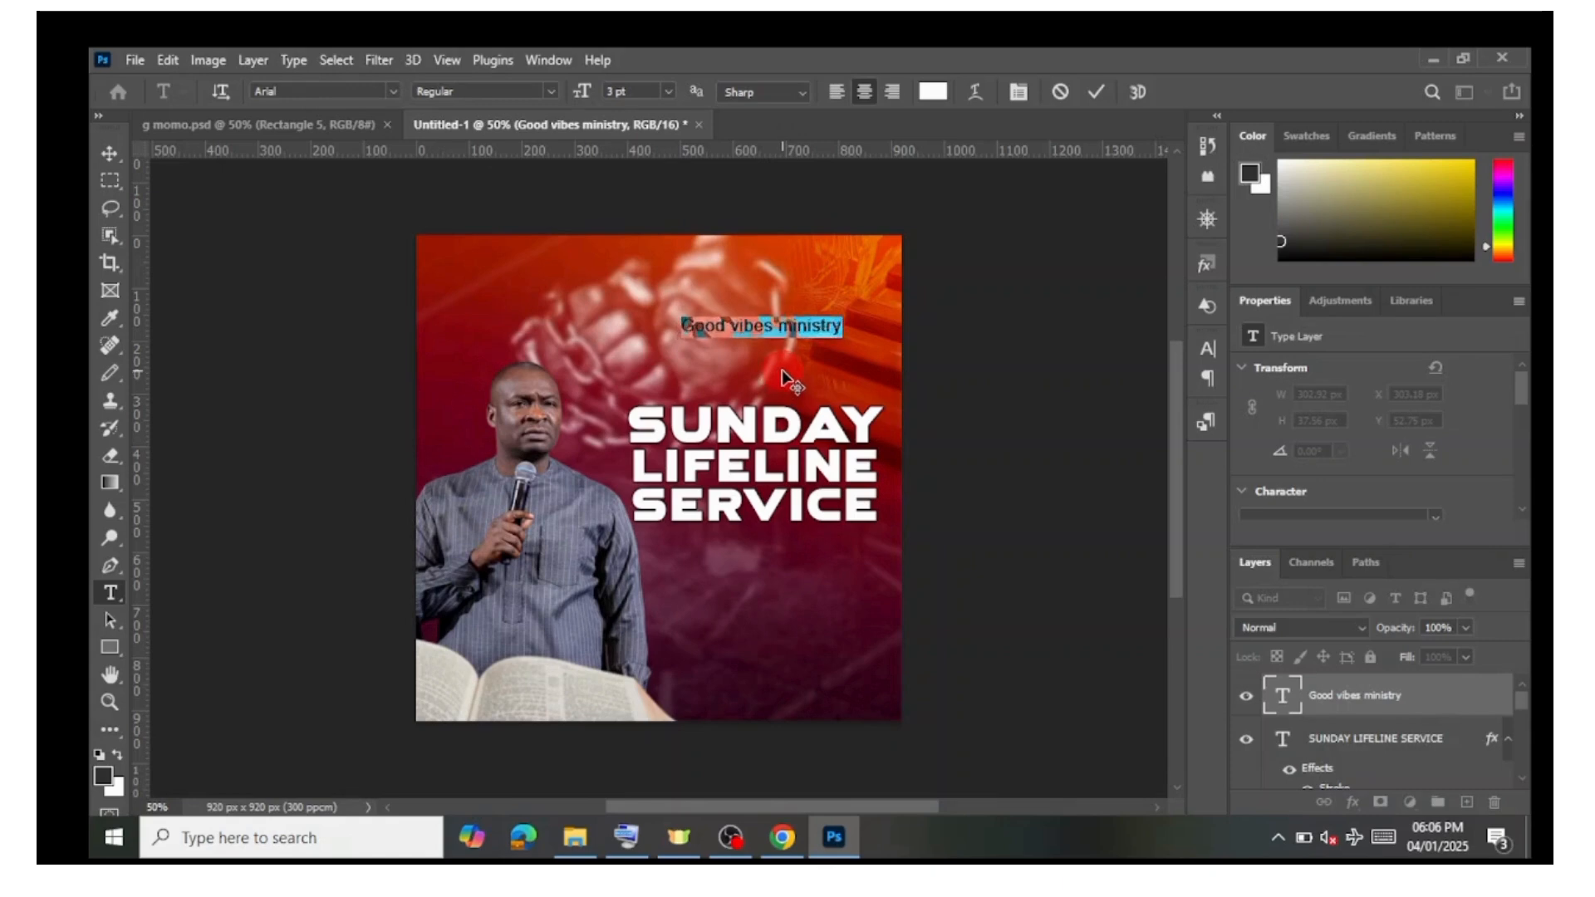
click(1089, 95)
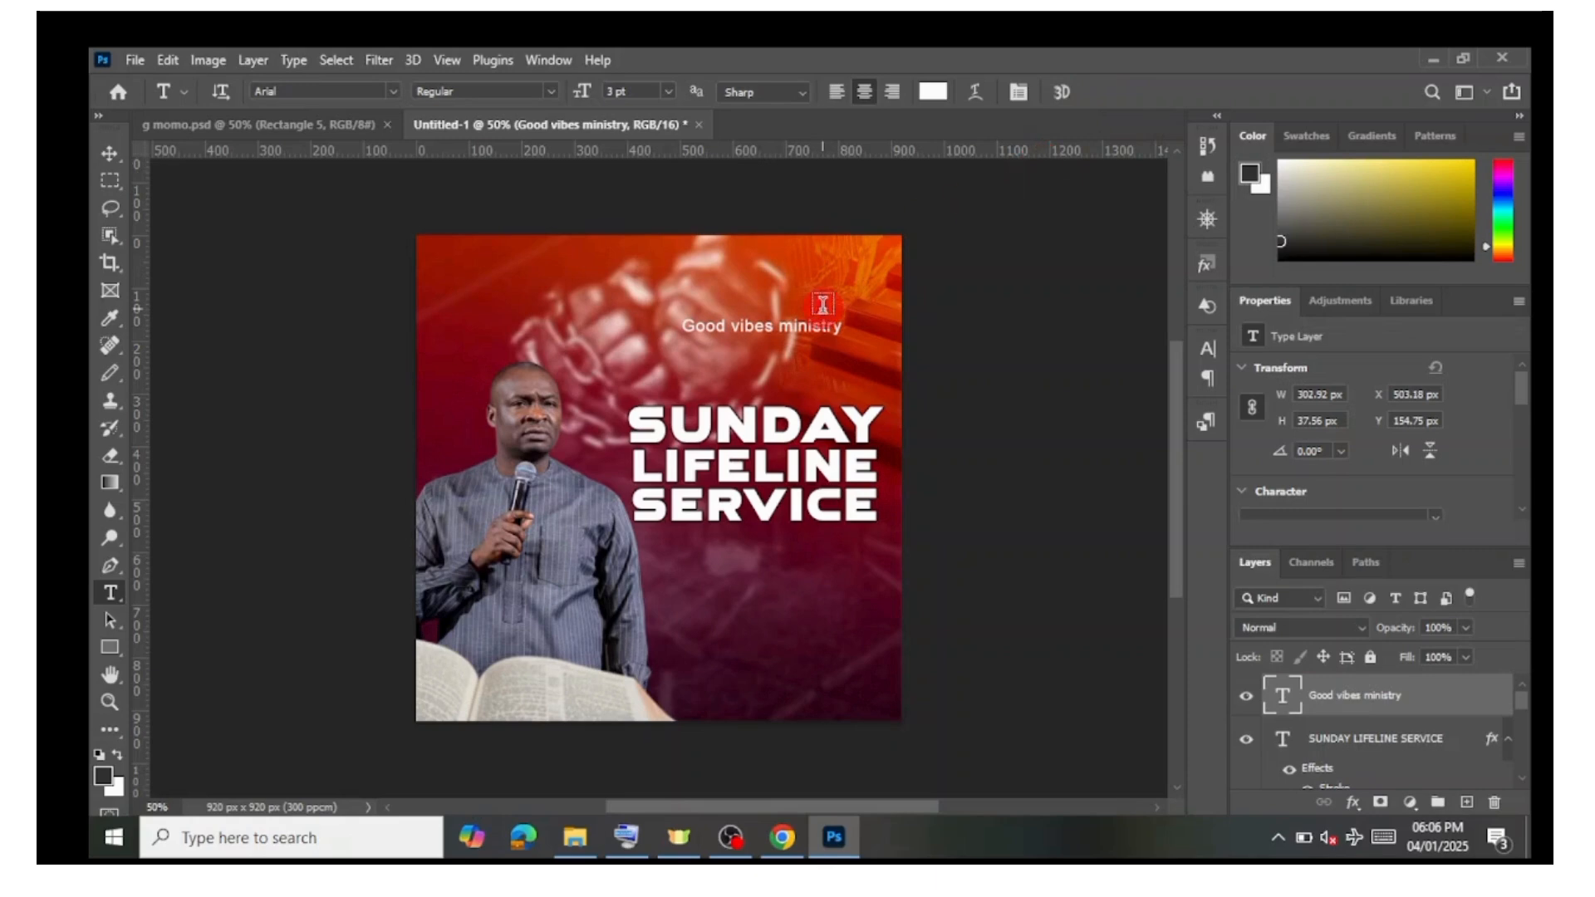
click(774, 325)
mouse_move(774, 375)
mouse_down()
mouse_move(774, 395)
mouse_move(686, 291)
mouse_move(768, 329)
mouse_move(782, 363)
mouse_move(781, 349)
mouse_up()
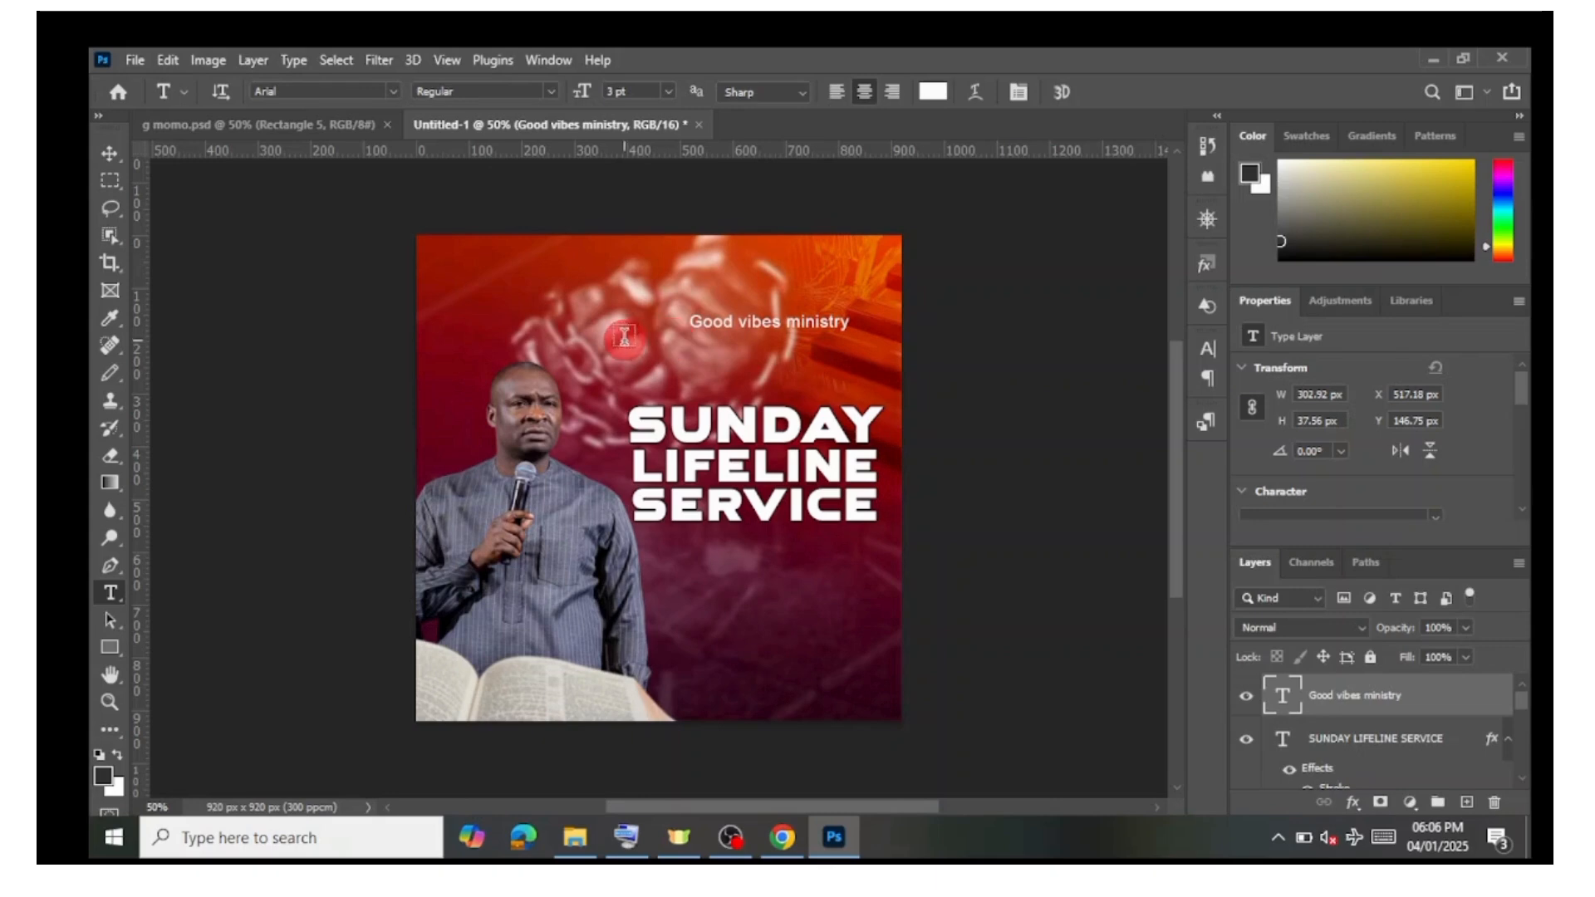
Step: Place the pngwing.com (17) logo image from the tutorials folder onto the poster
click(562, 852)
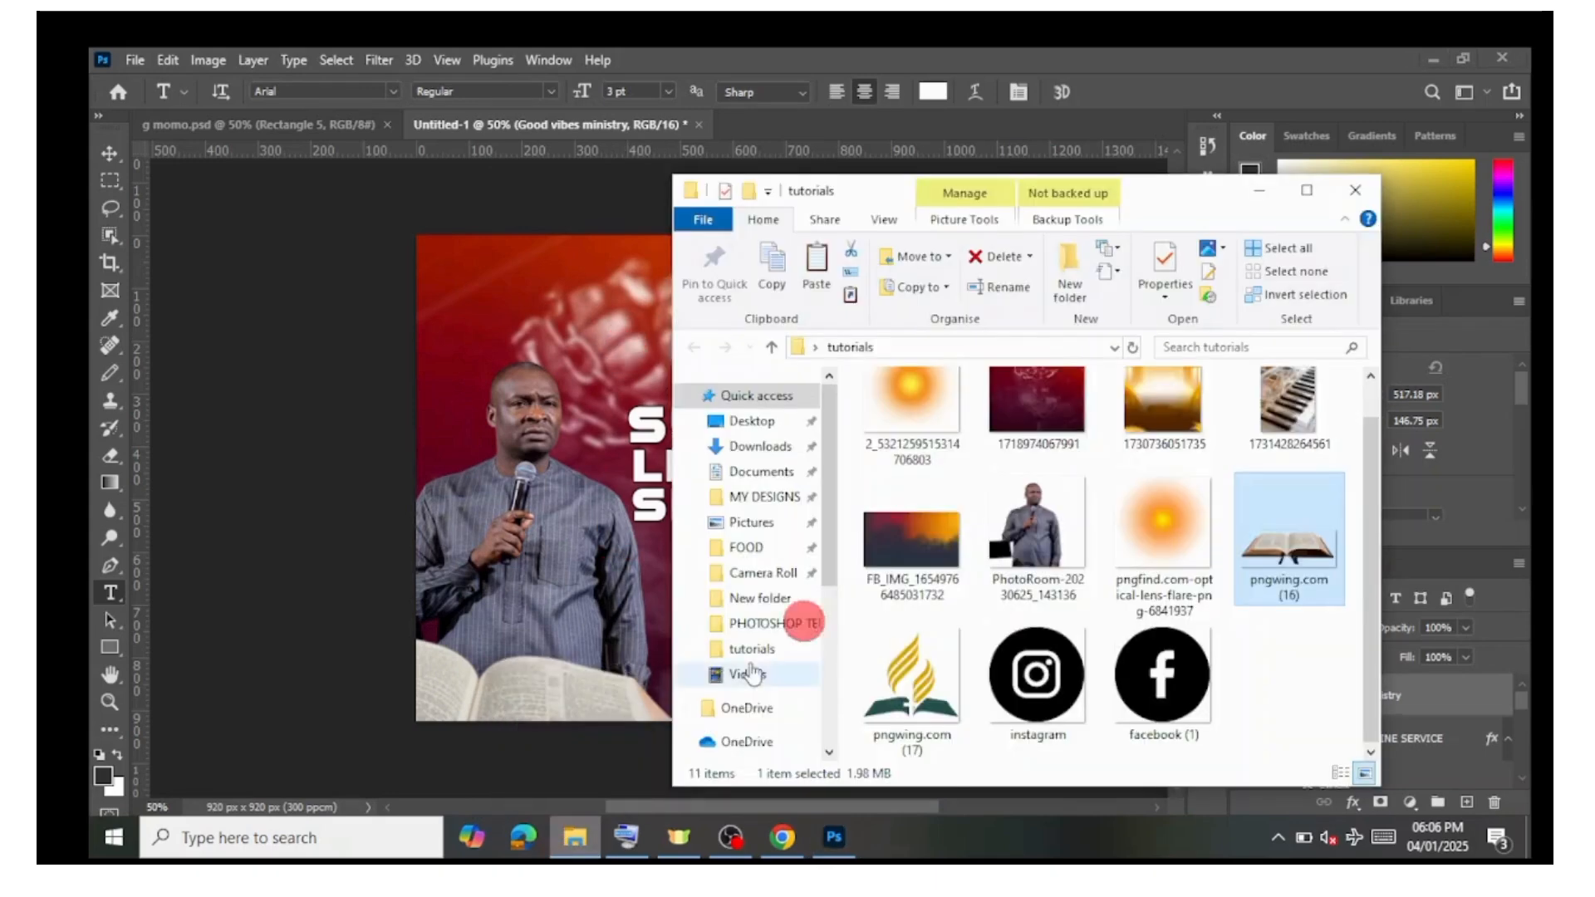
click(889, 708)
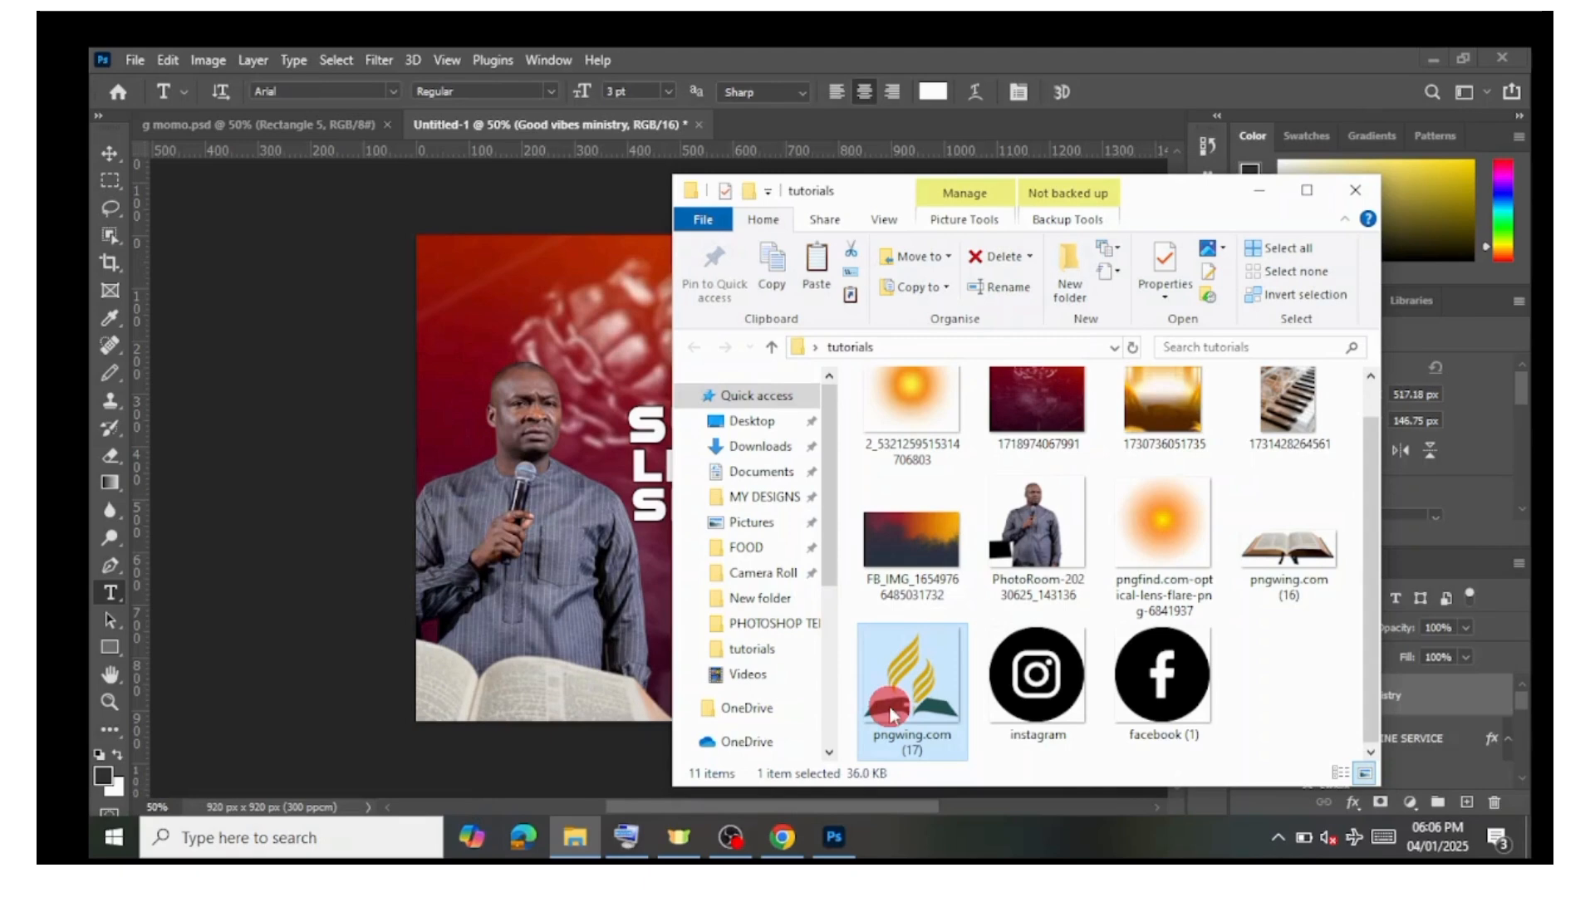
drag(891, 714, 582, 387)
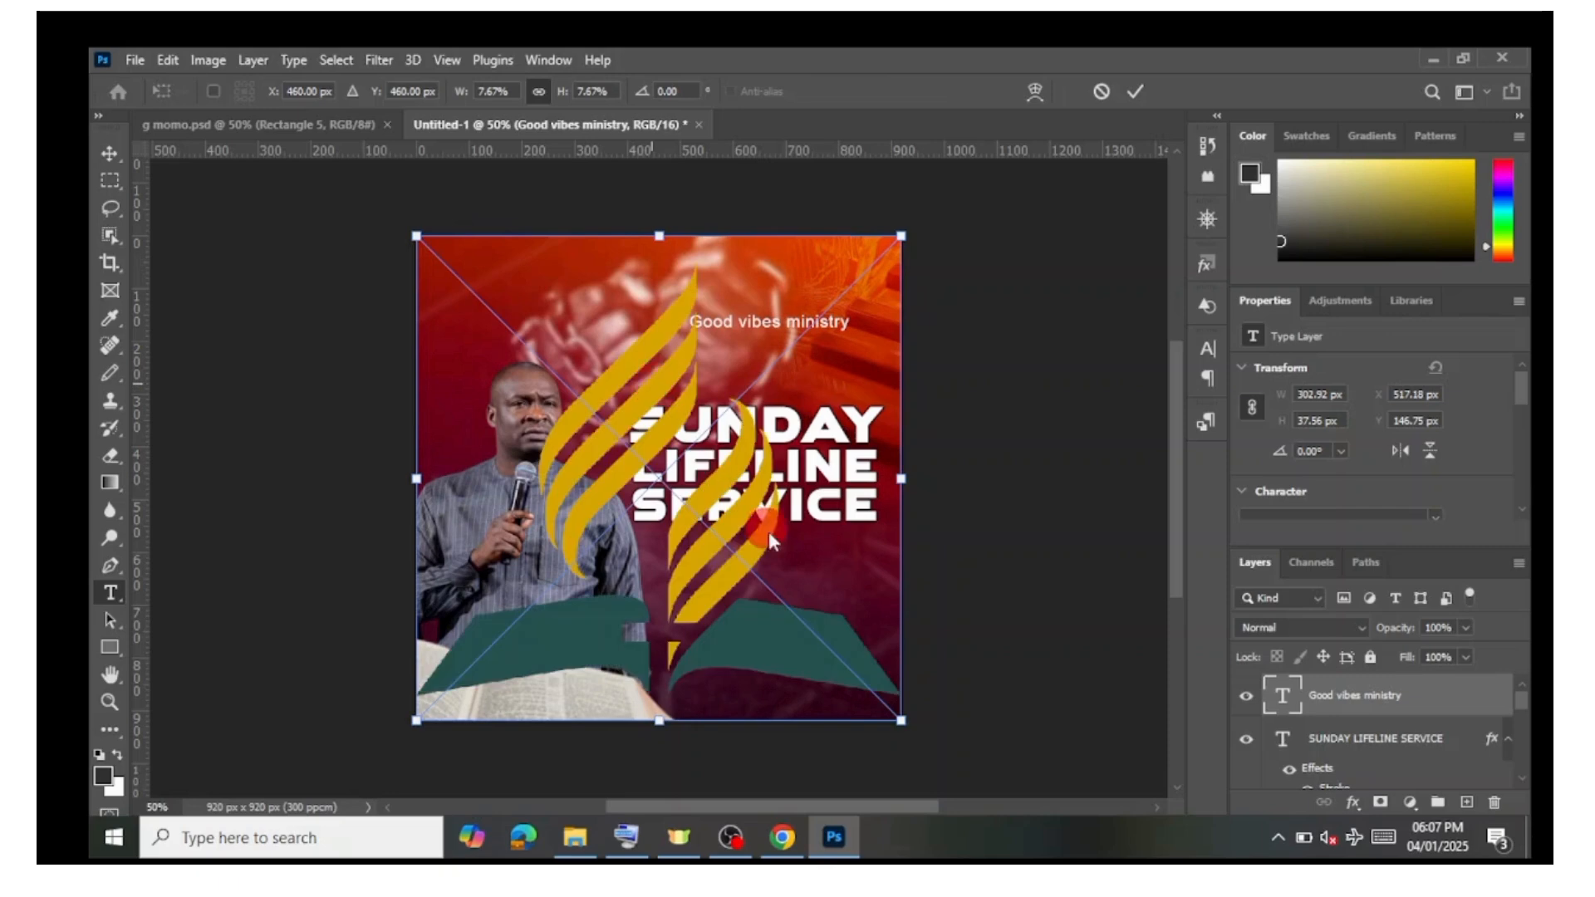
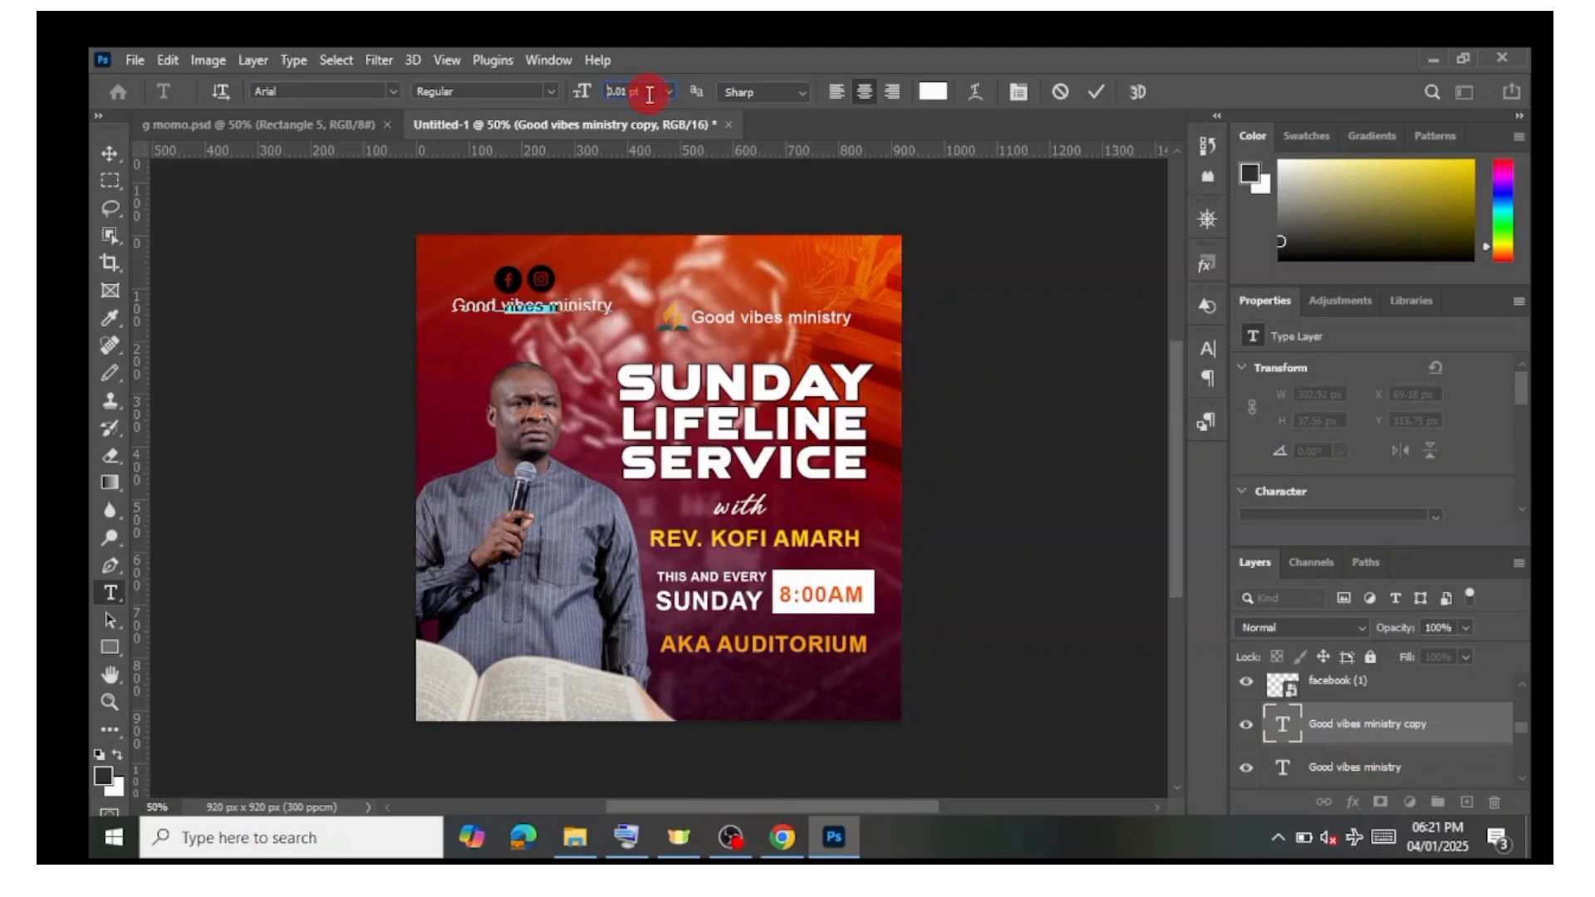
Step: Reduce the small Good vibes ministry text under the social icons to 2 pt and commit it
scroll(649, 95, up, 1)
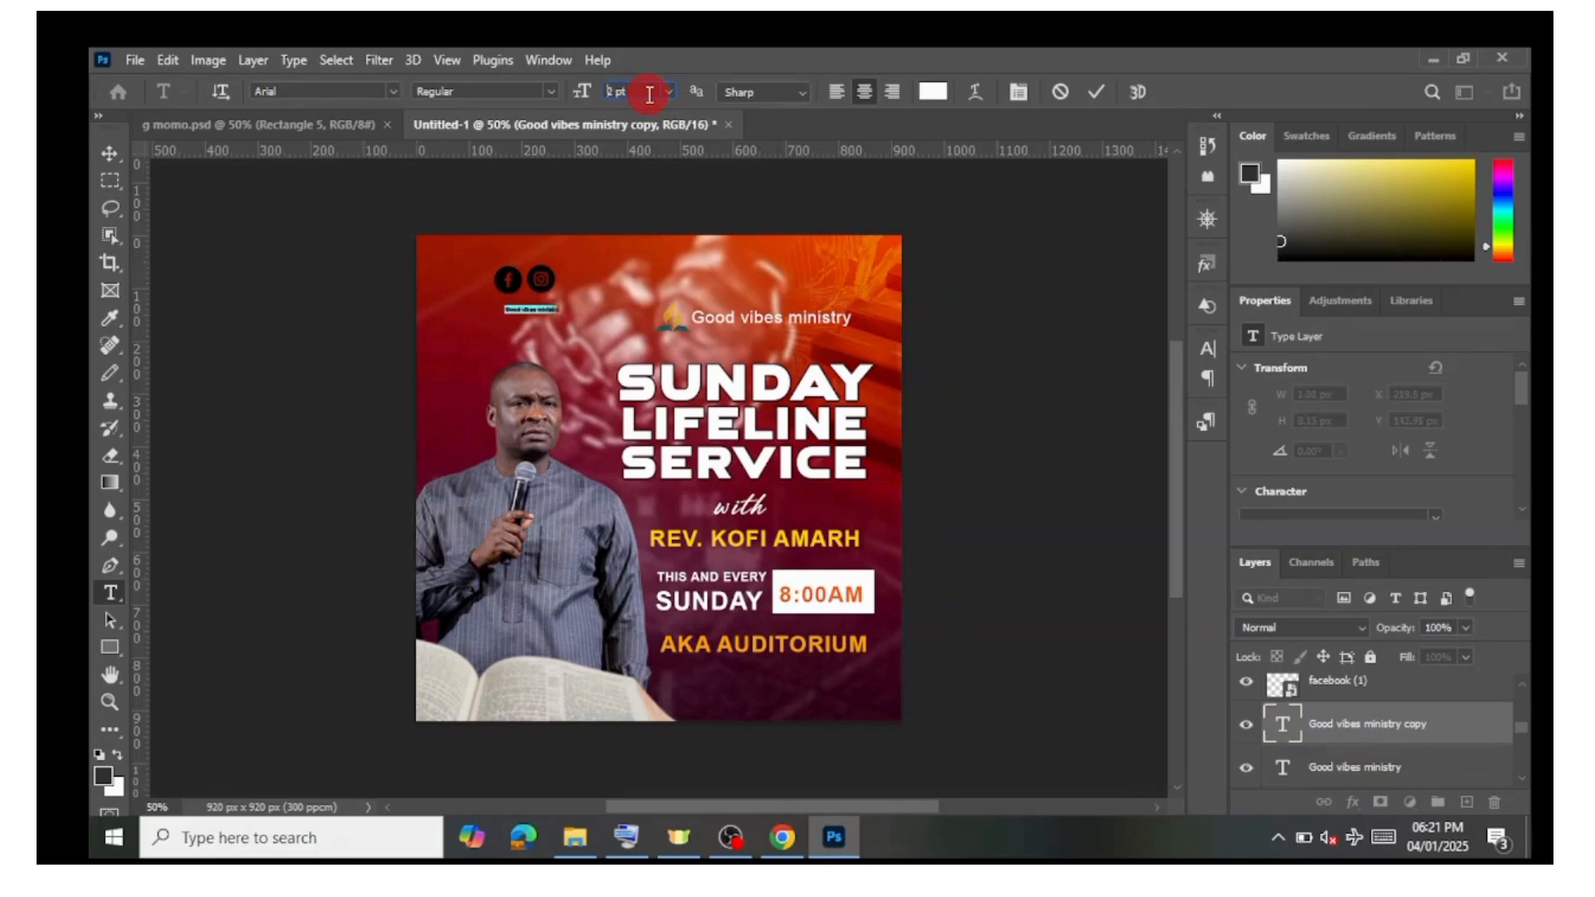
scroll(650, 93, up, 1)
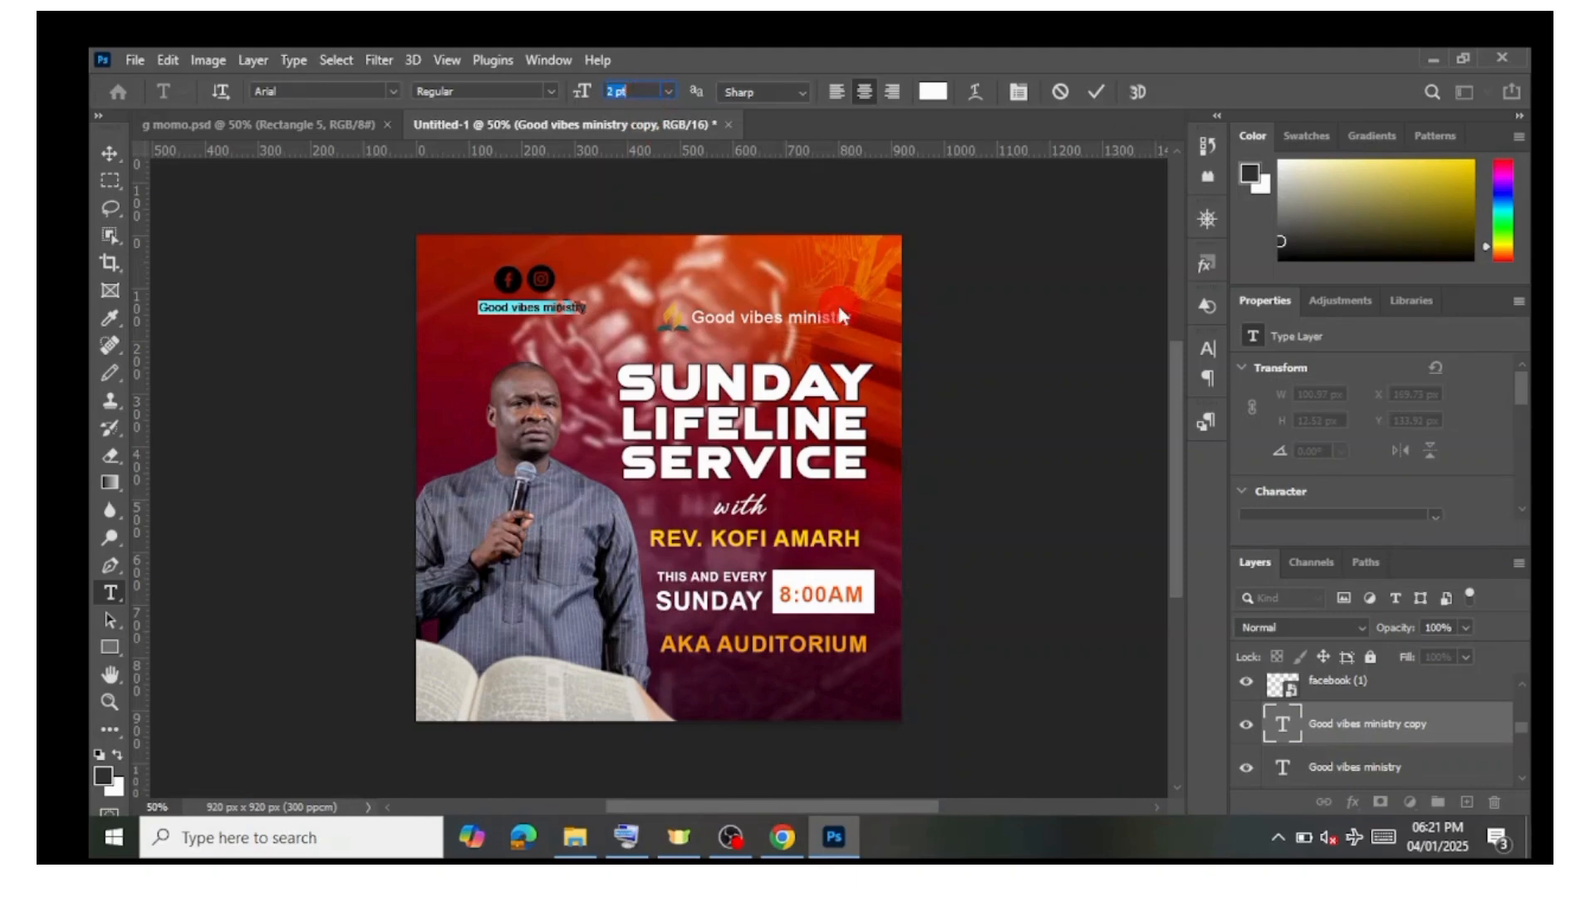
click(1070, 248)
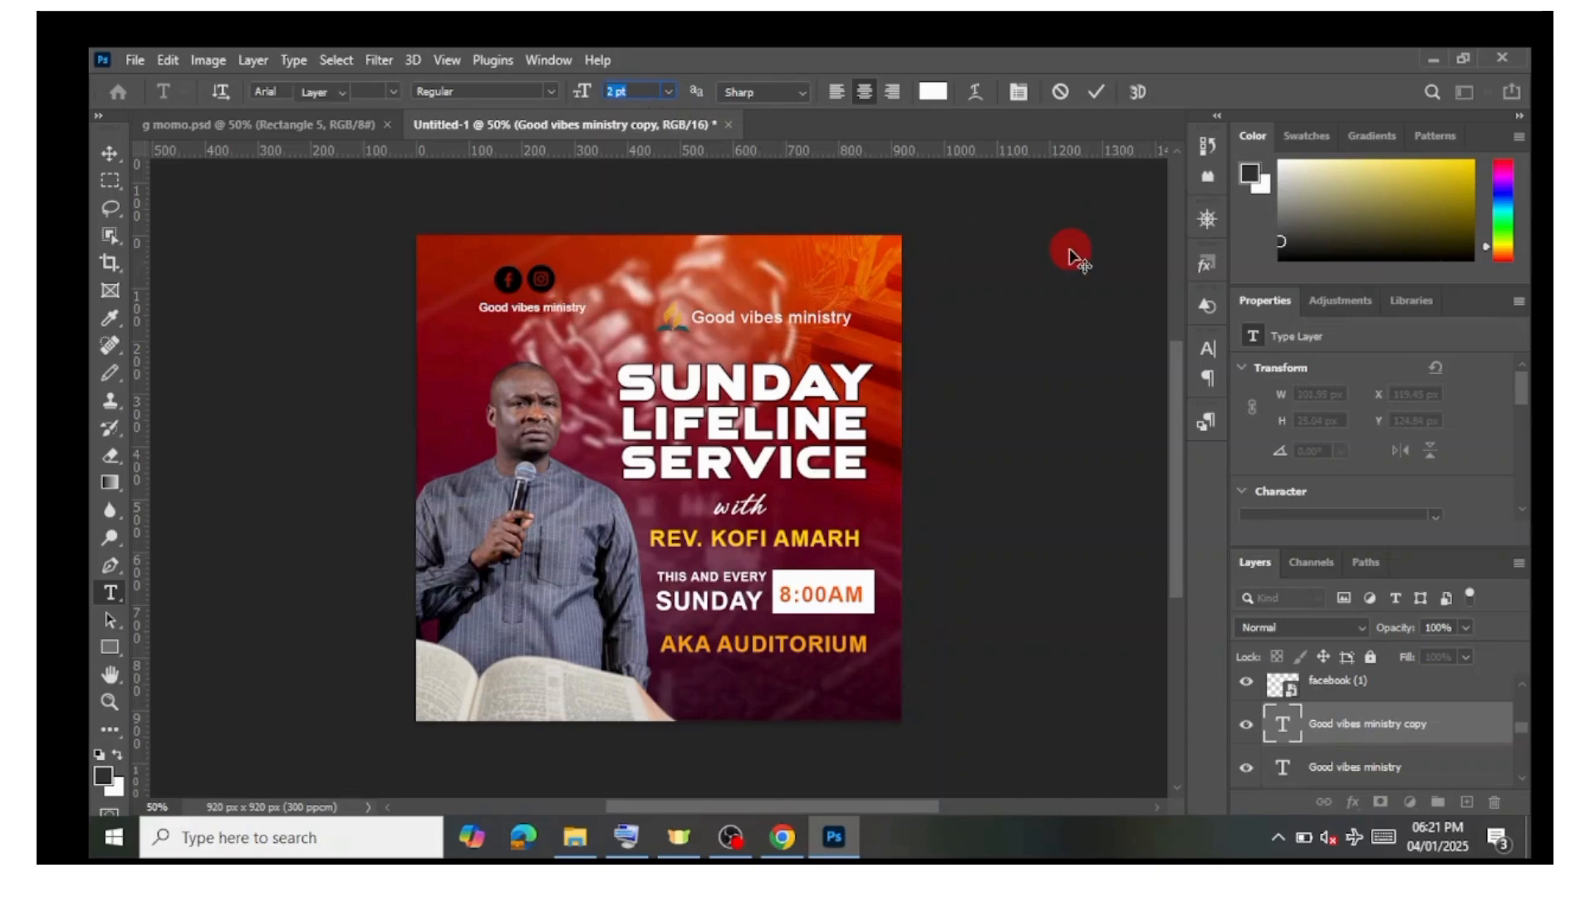
key(v)
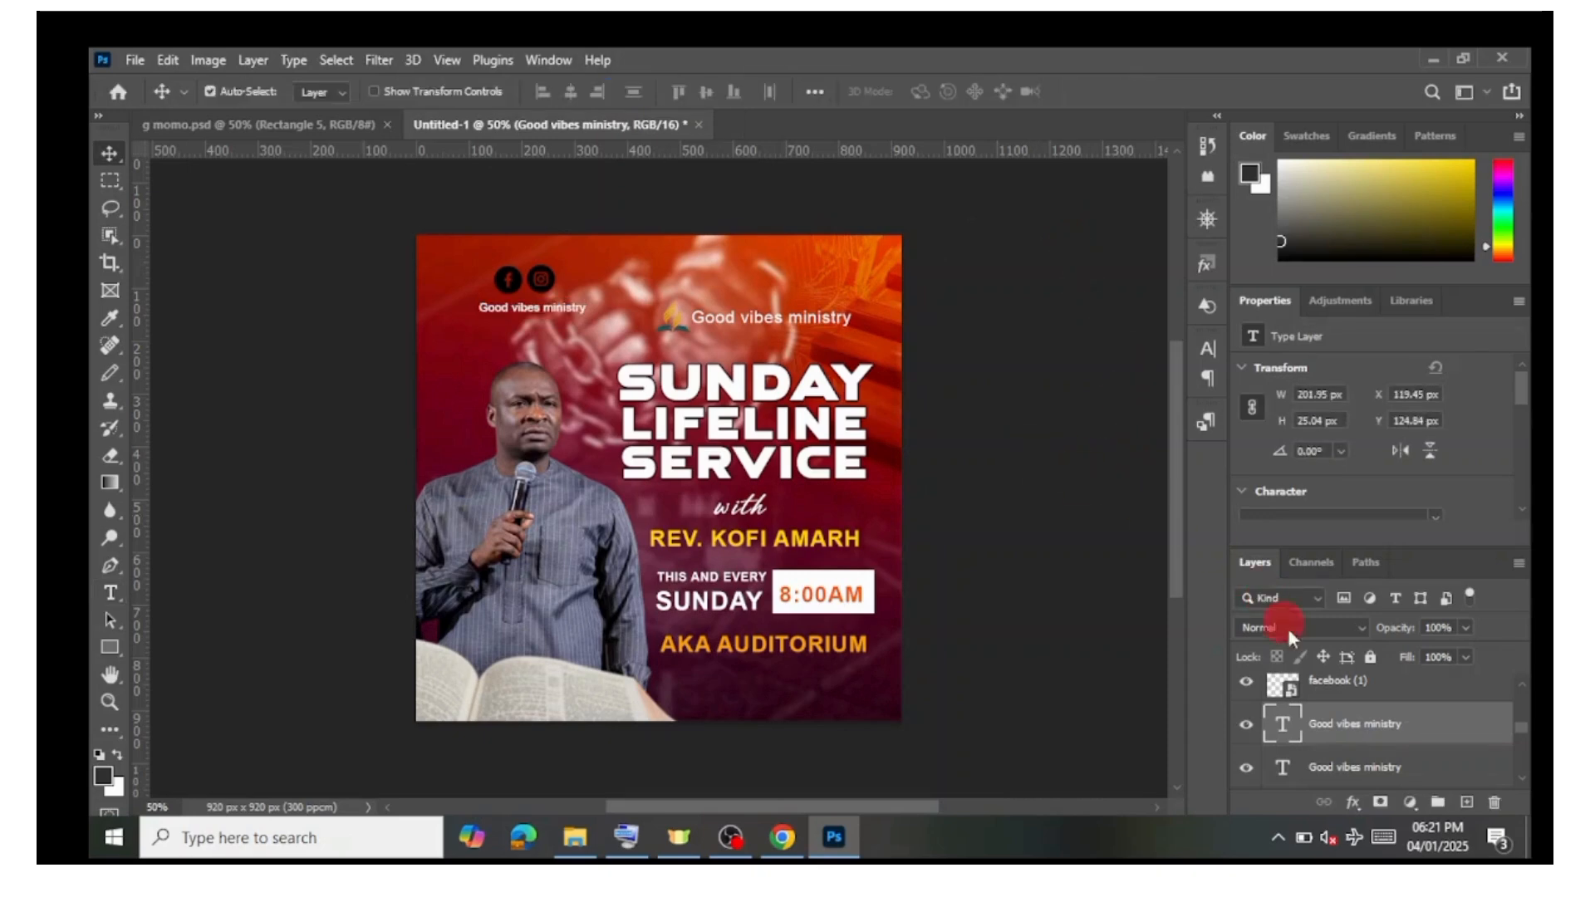
Step: Change the colour of the small ministry text under the social icons to black
click(1288, 729)
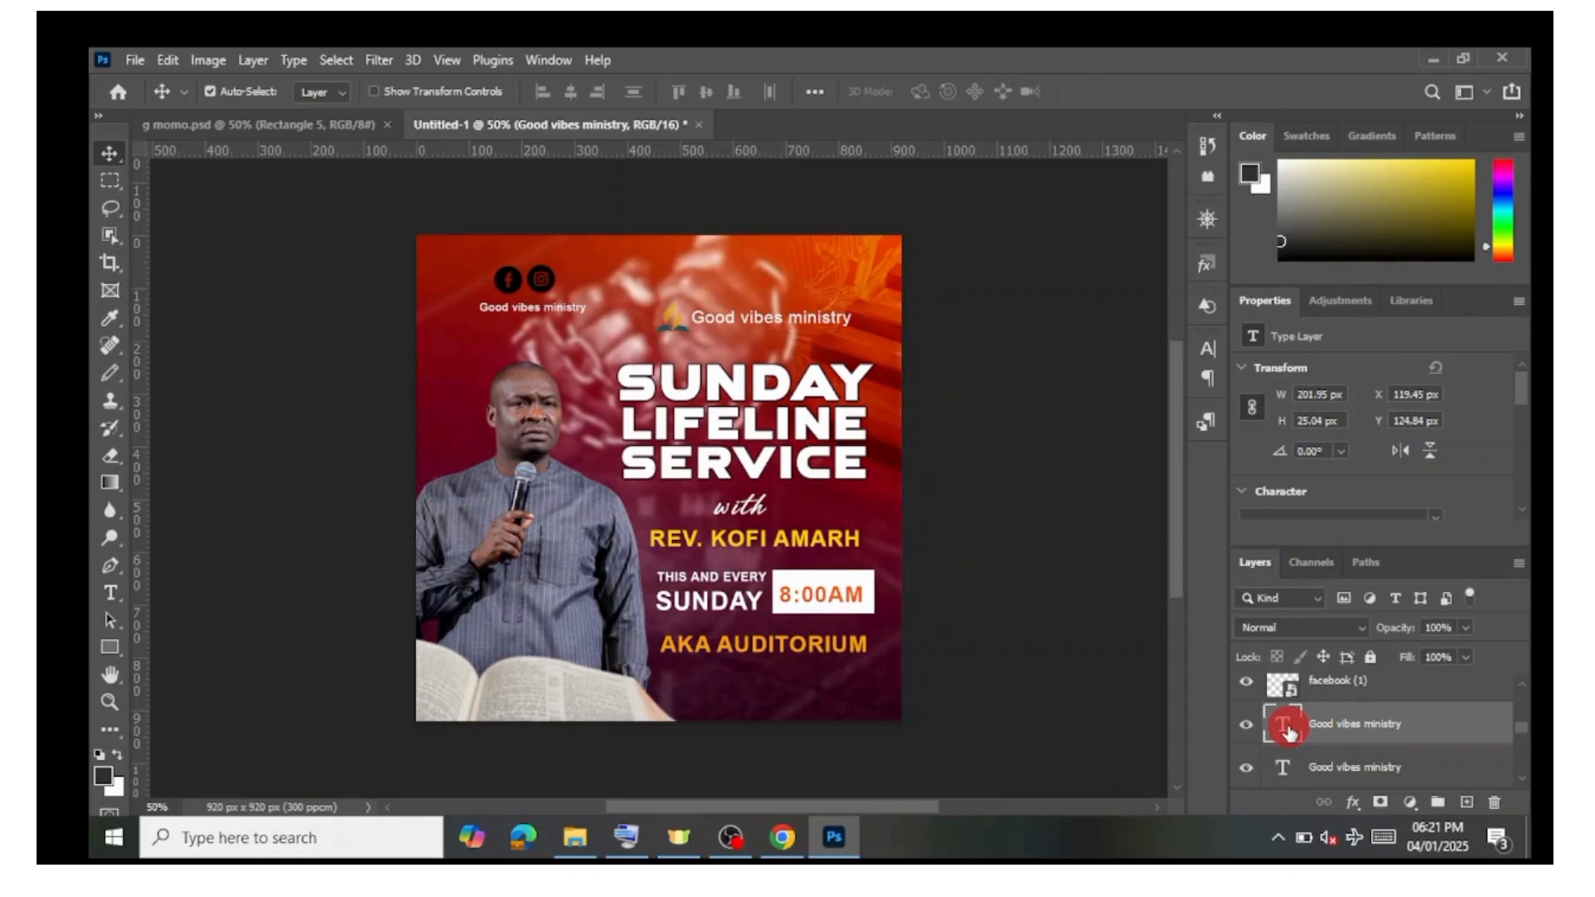
double_click(1288, 729)
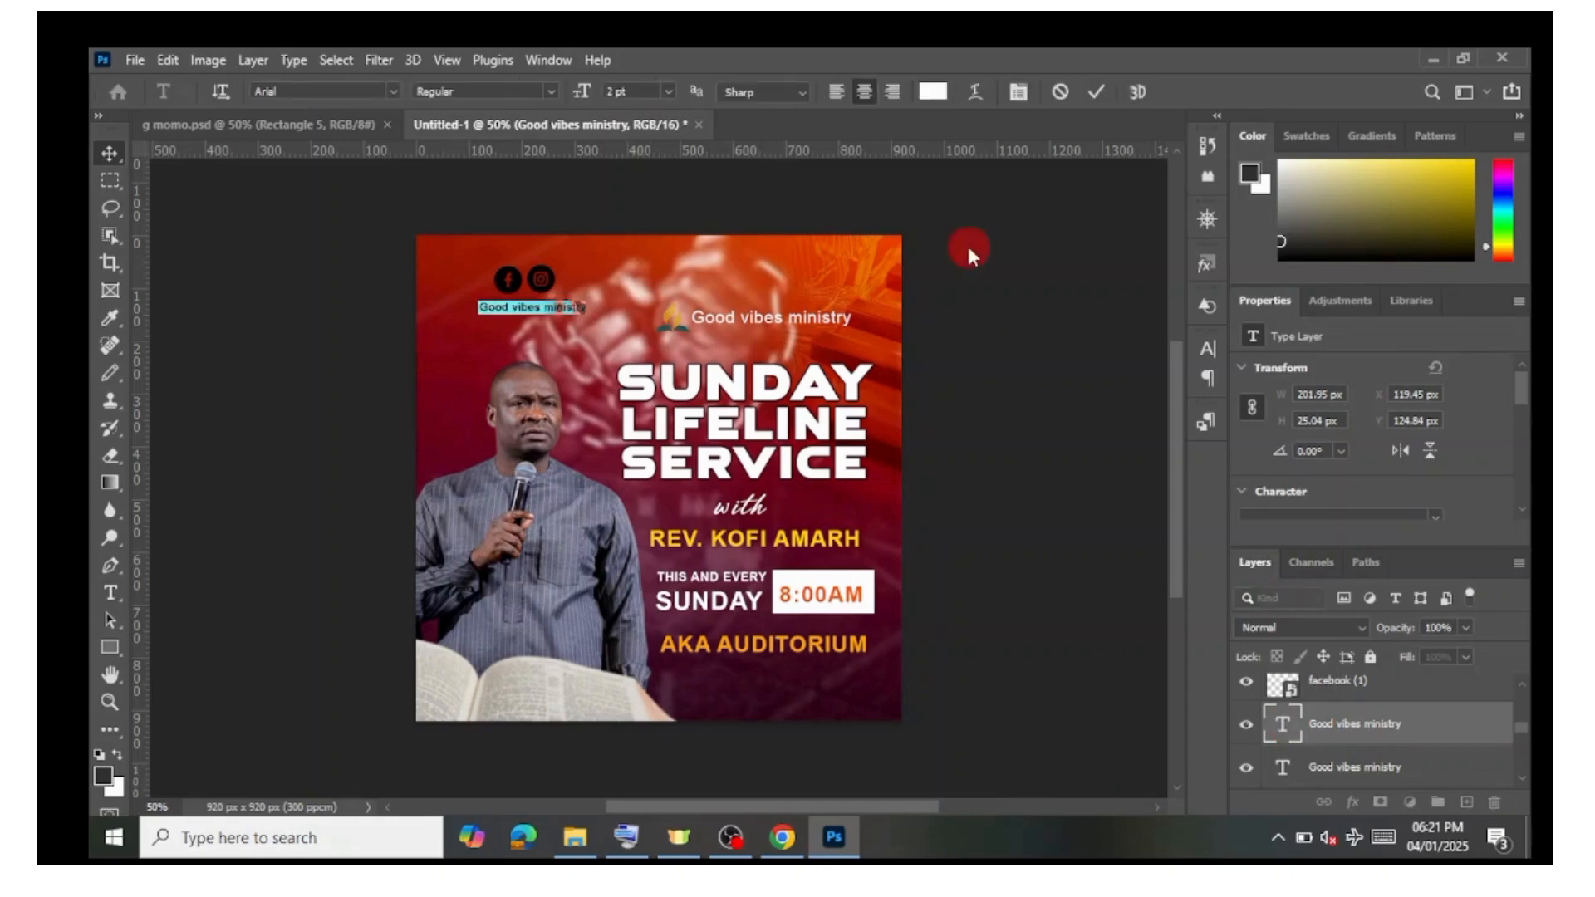
click(933, 94)
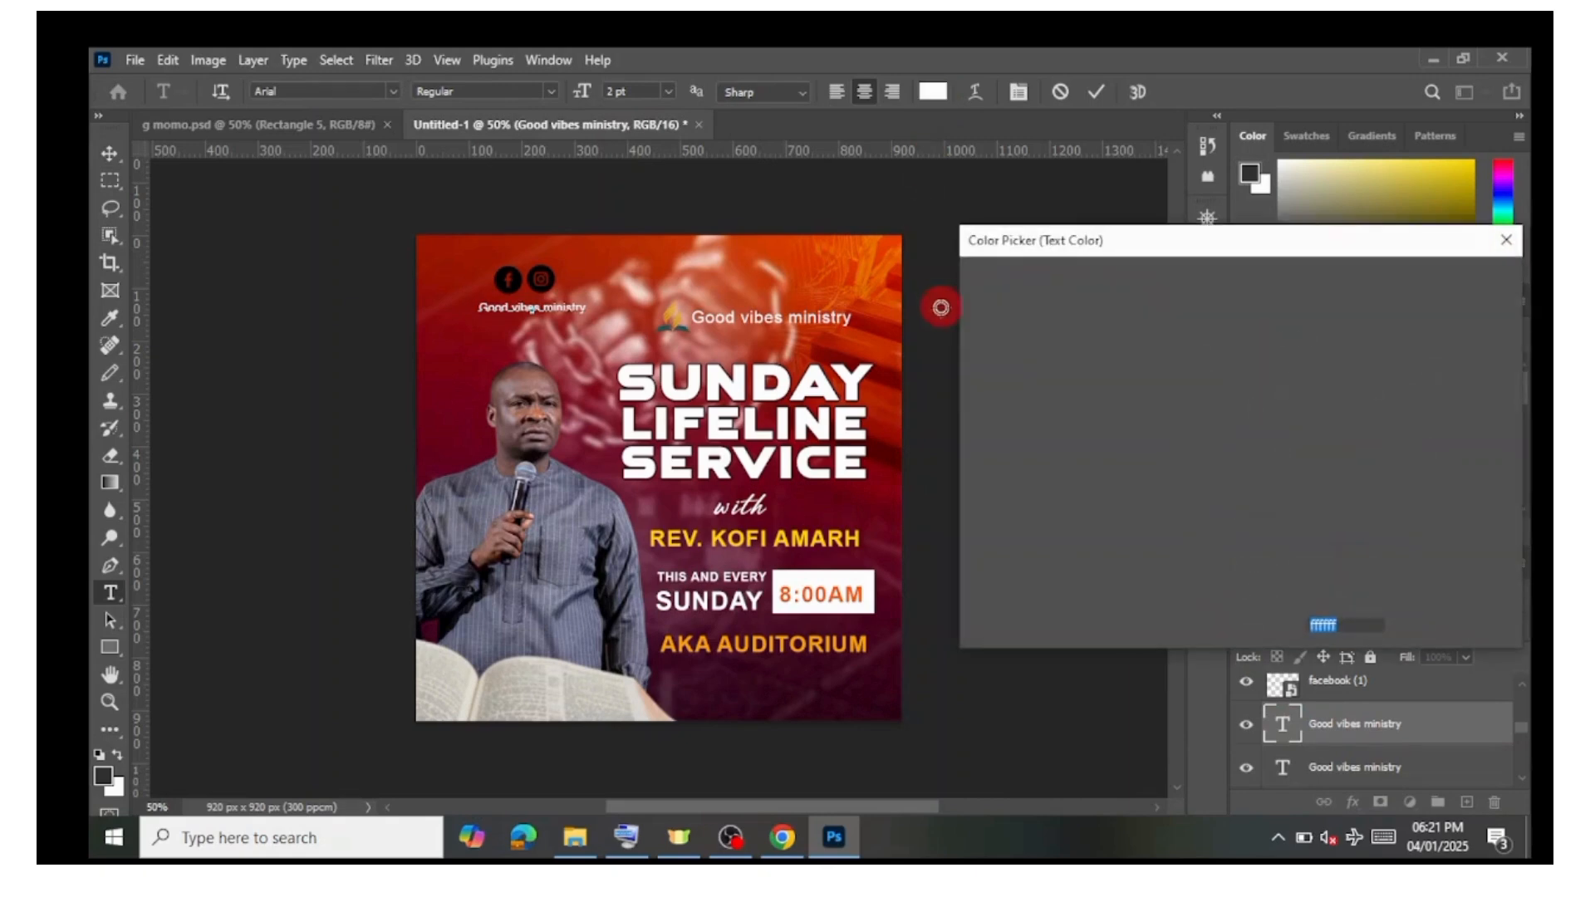
drag(1025, 356, 1246, 559)
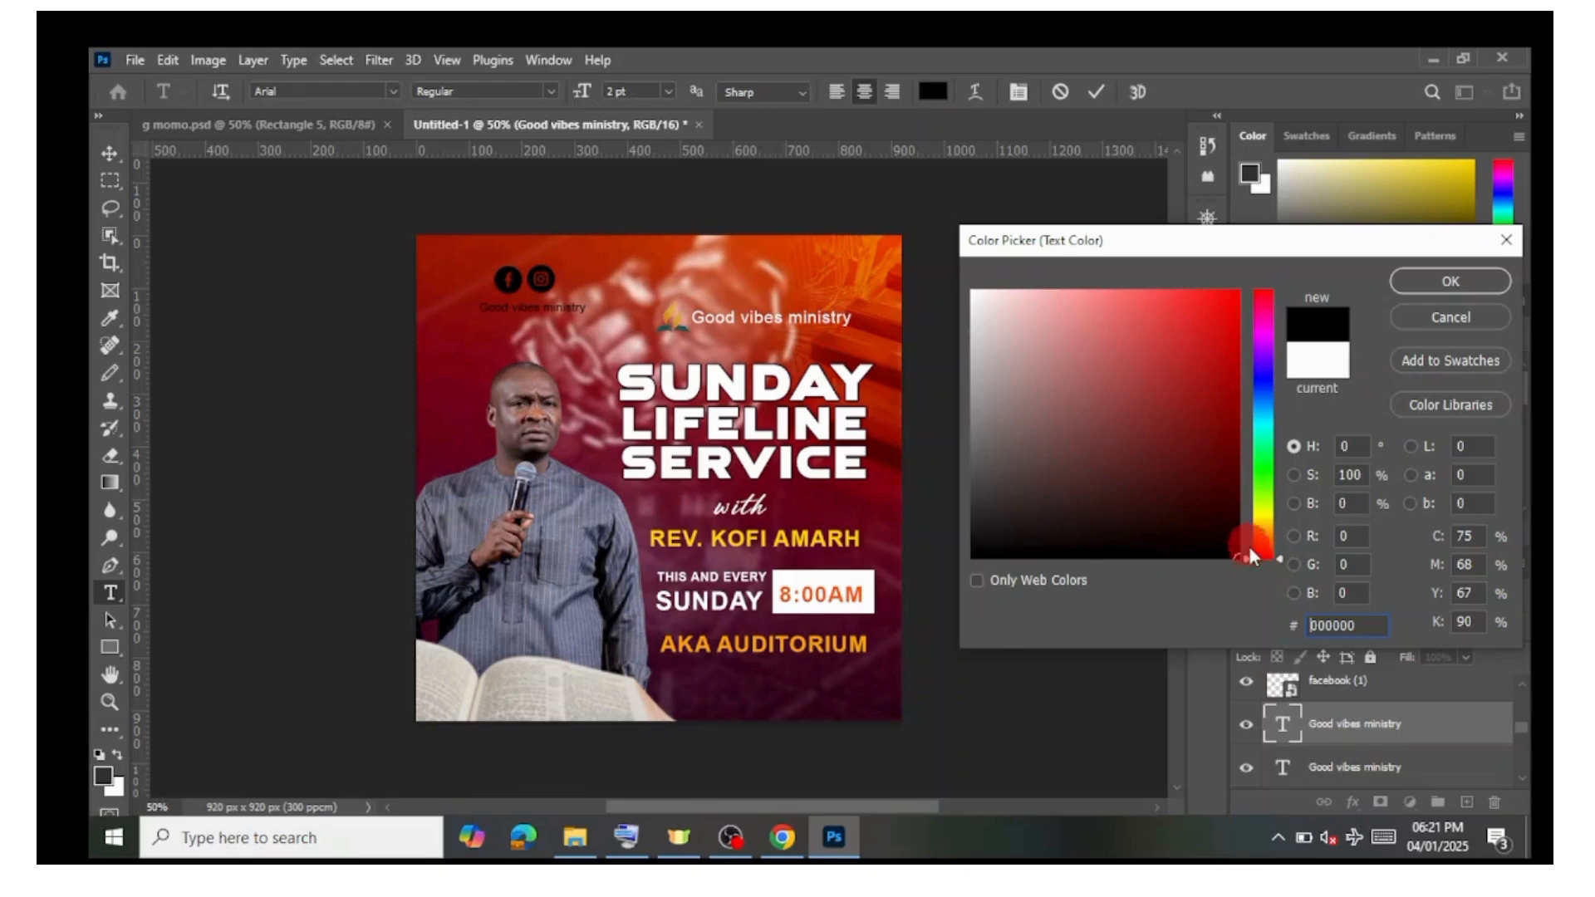
click(1449, 282)
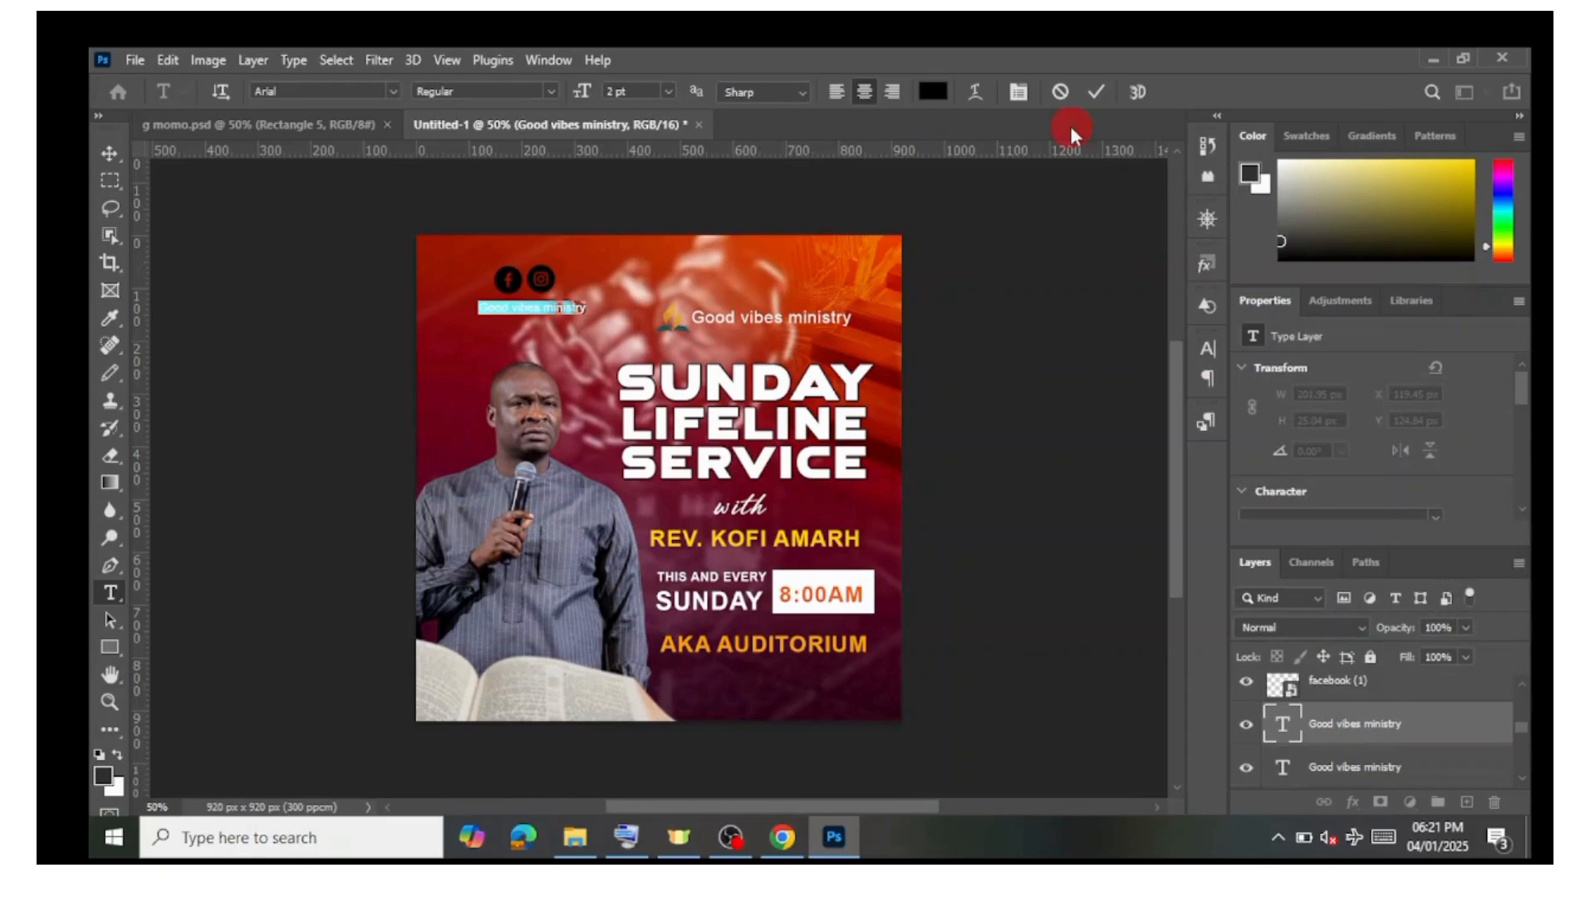
click(1103, 103)
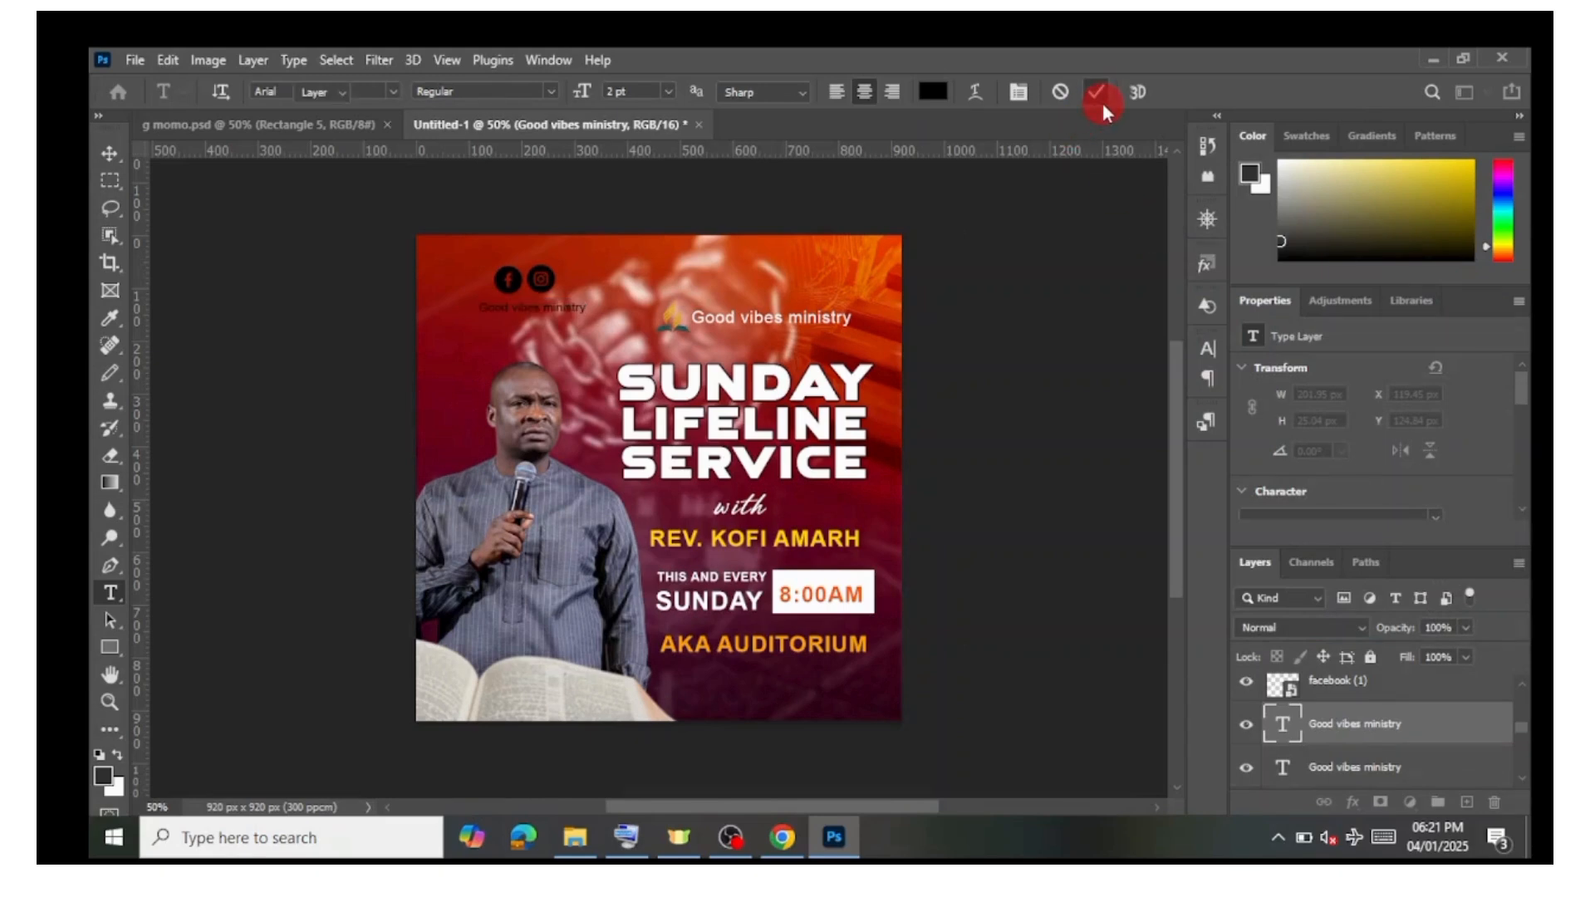
Step: Nudge the upper Good vibes ministry text and the logo slightly to align them beside each other
key(v)
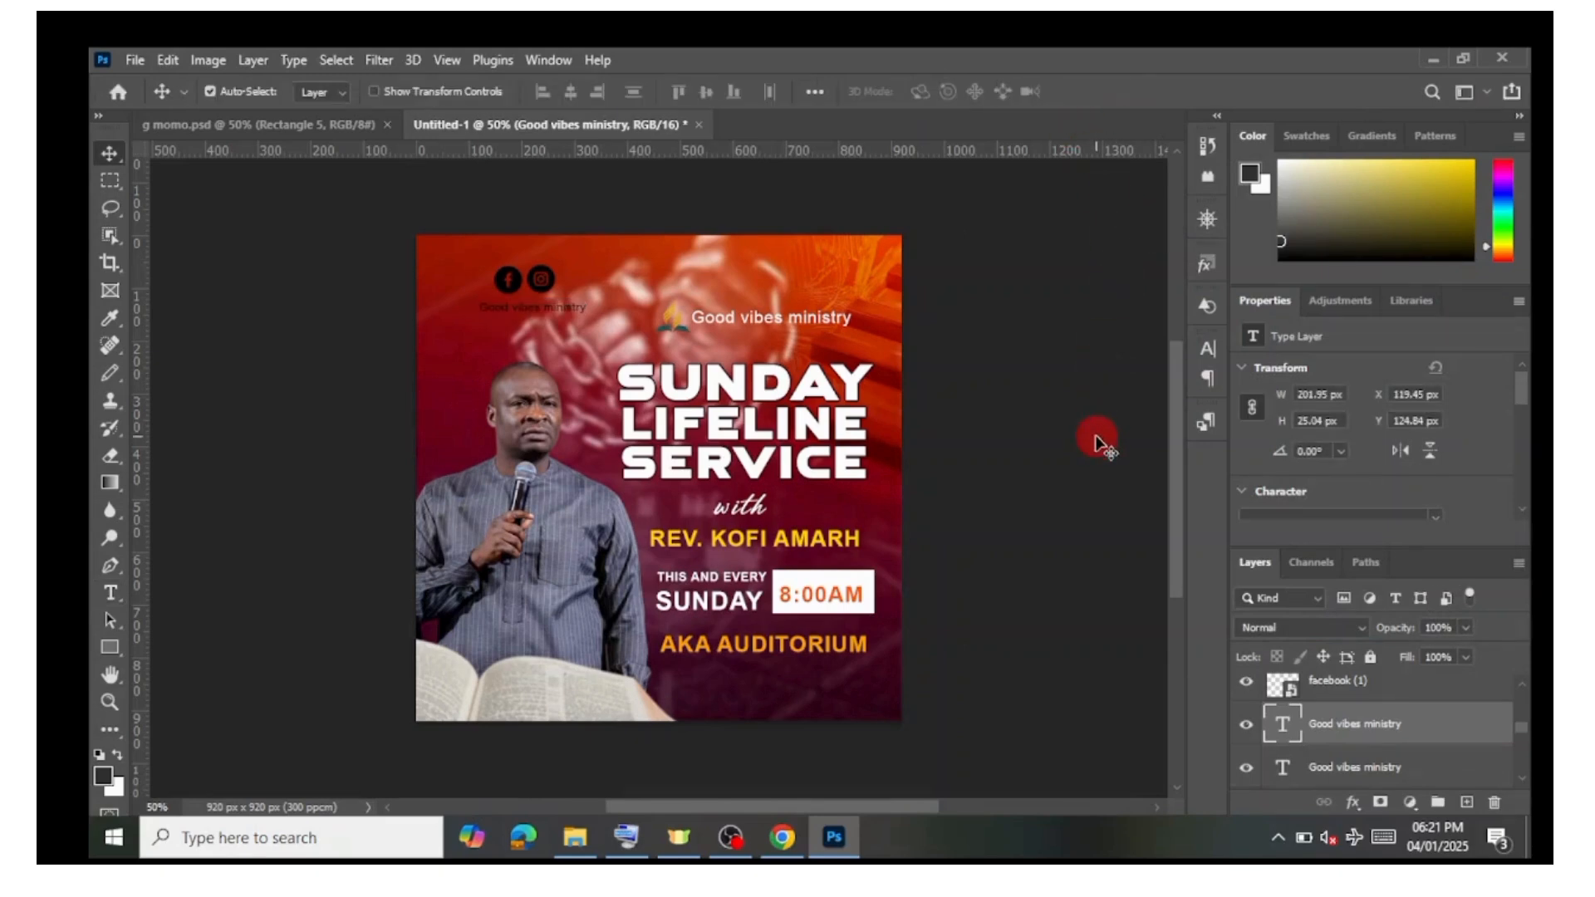
click(758, 323)
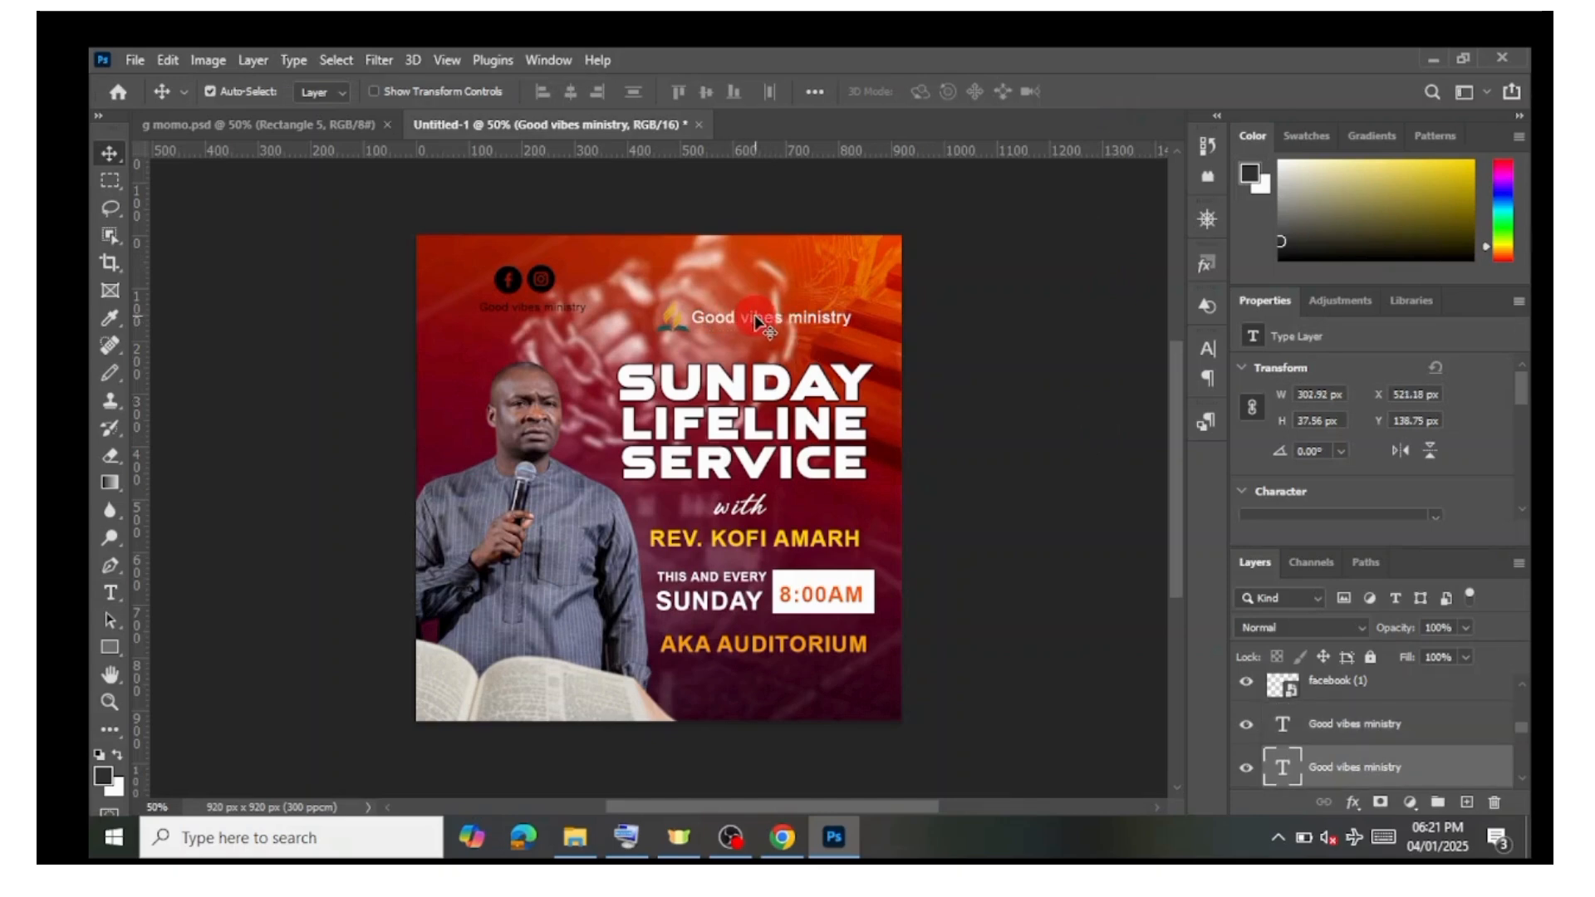
mouse_move(757, 324)
mouse_down()
mouse_move(742, 313)
mouse_move(754, 324)
mouse_up()
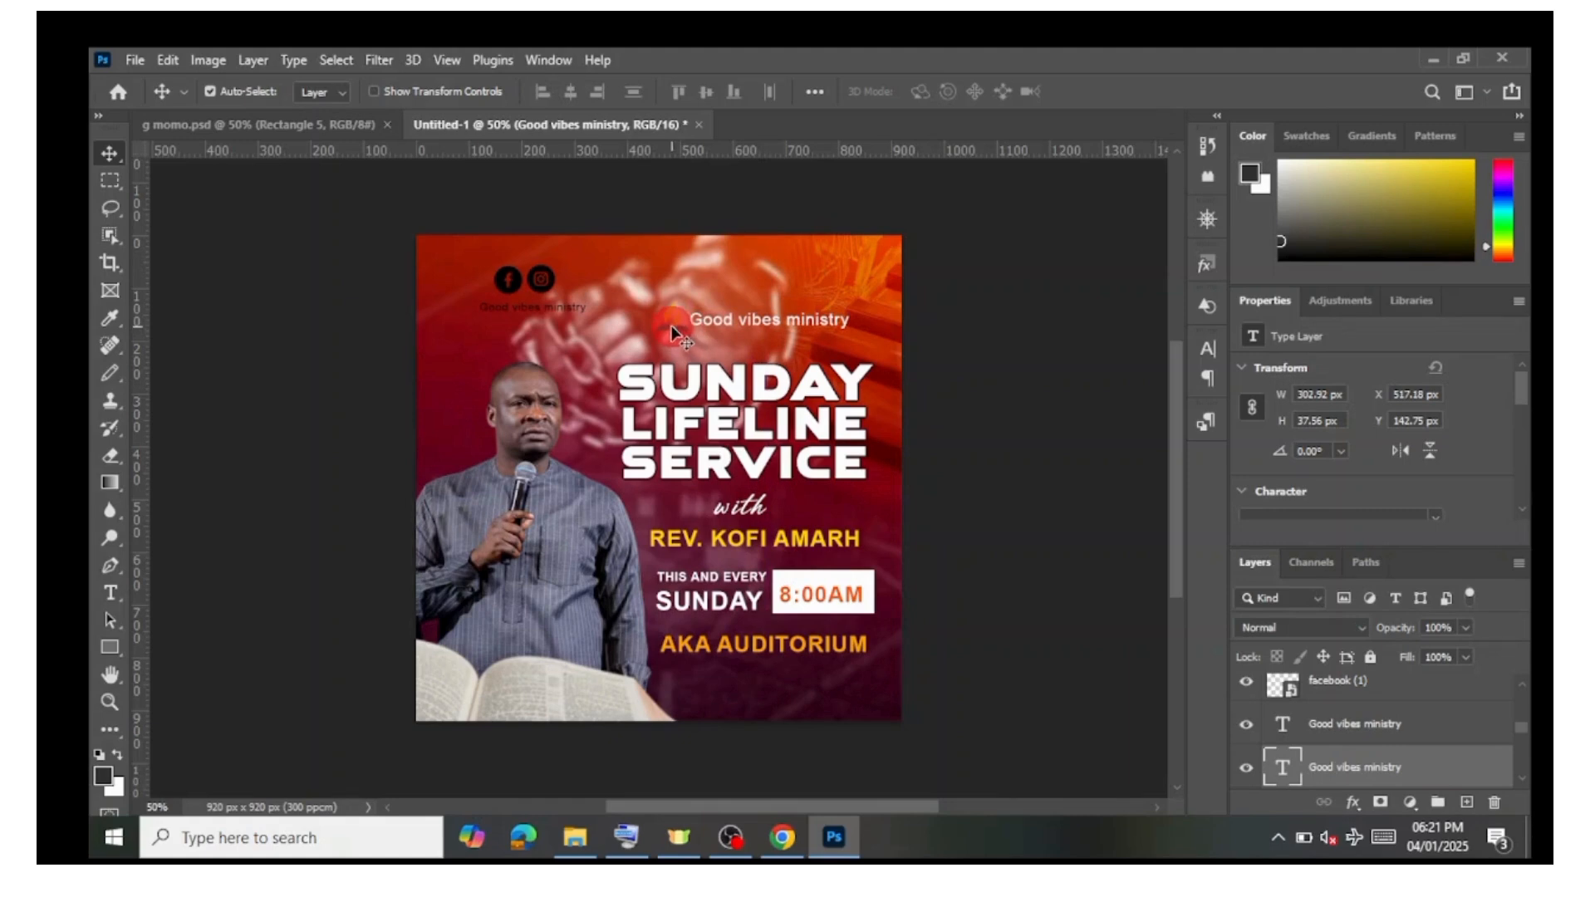
click(677, 329)
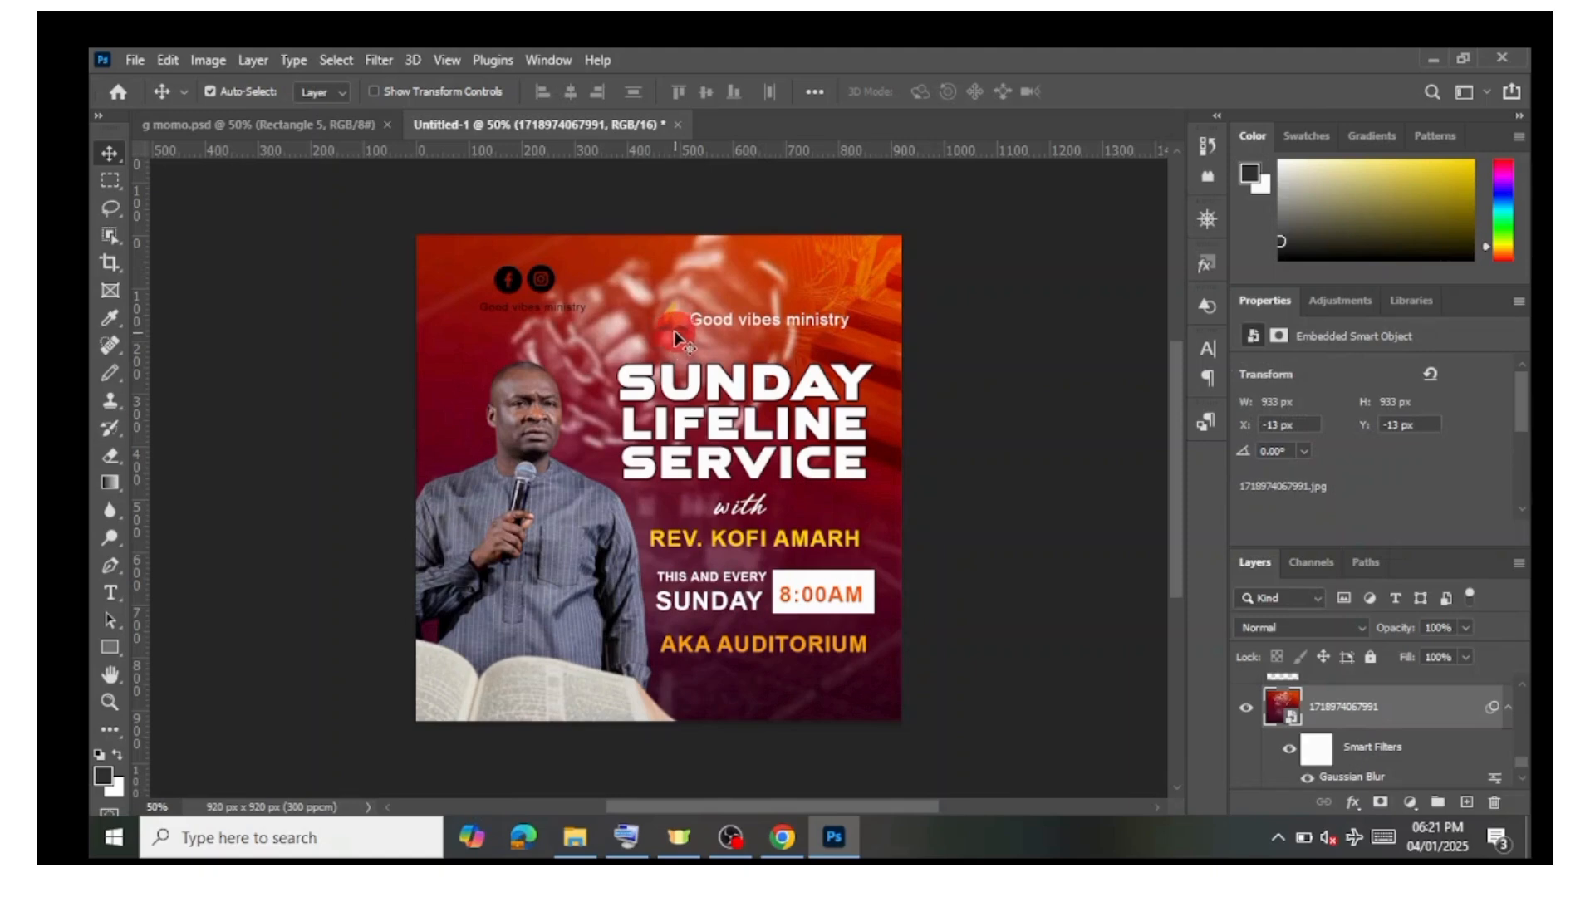
click(679, 328)
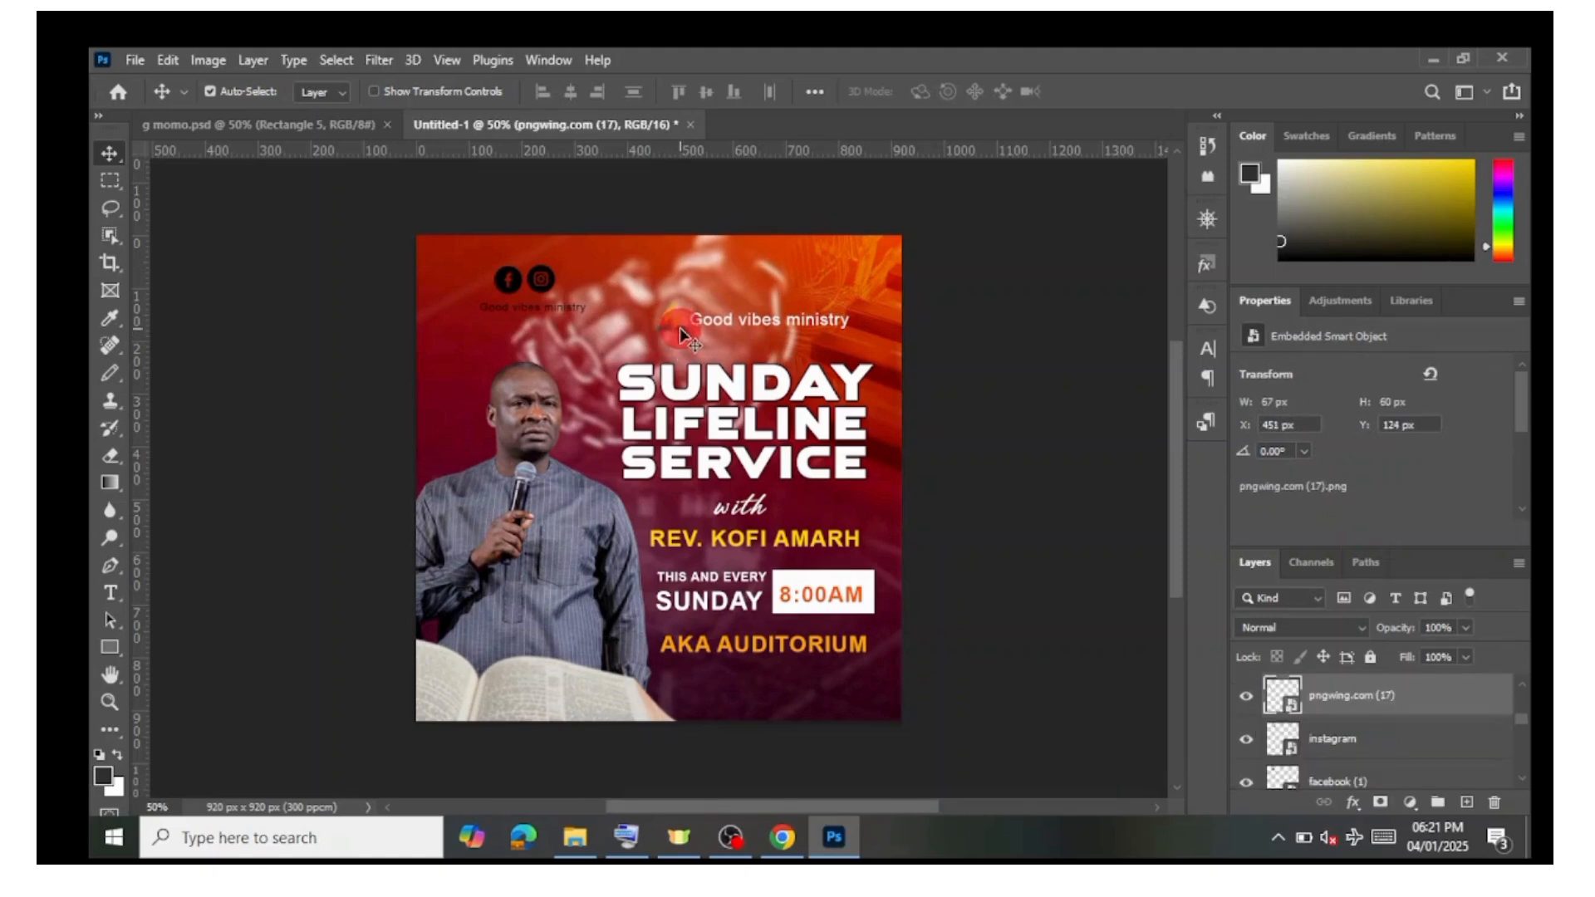
drag(679, 336, 680, 328)
drag(675, 326, 680, 331)
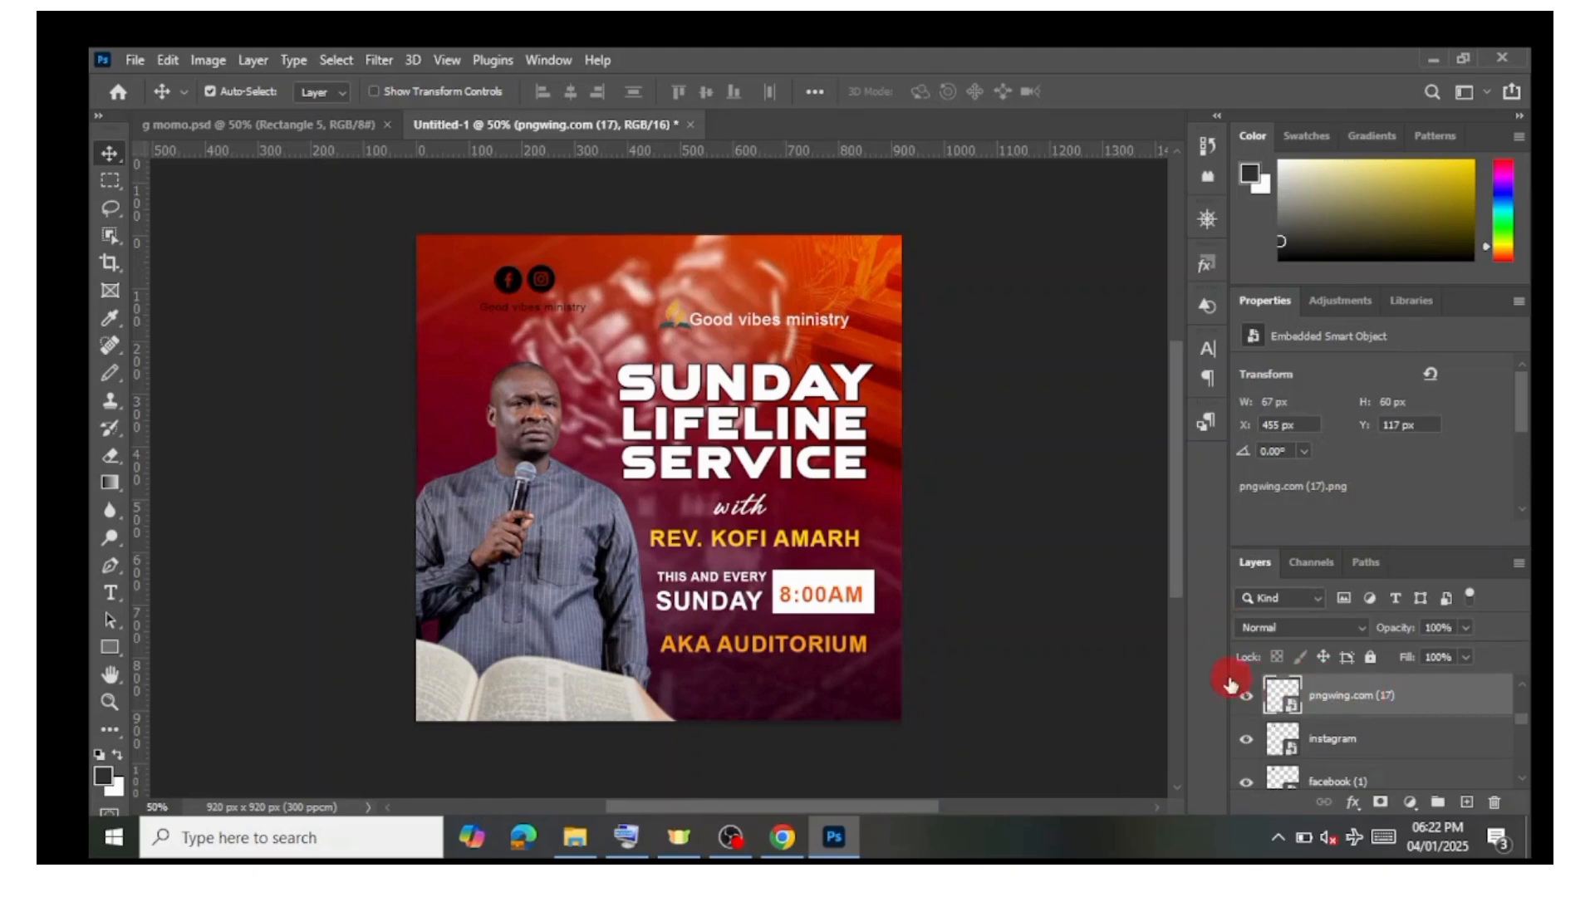
Step: Apply a white Color Overlay layer style to the pngwing.com (17) logo
click(1244, 700)
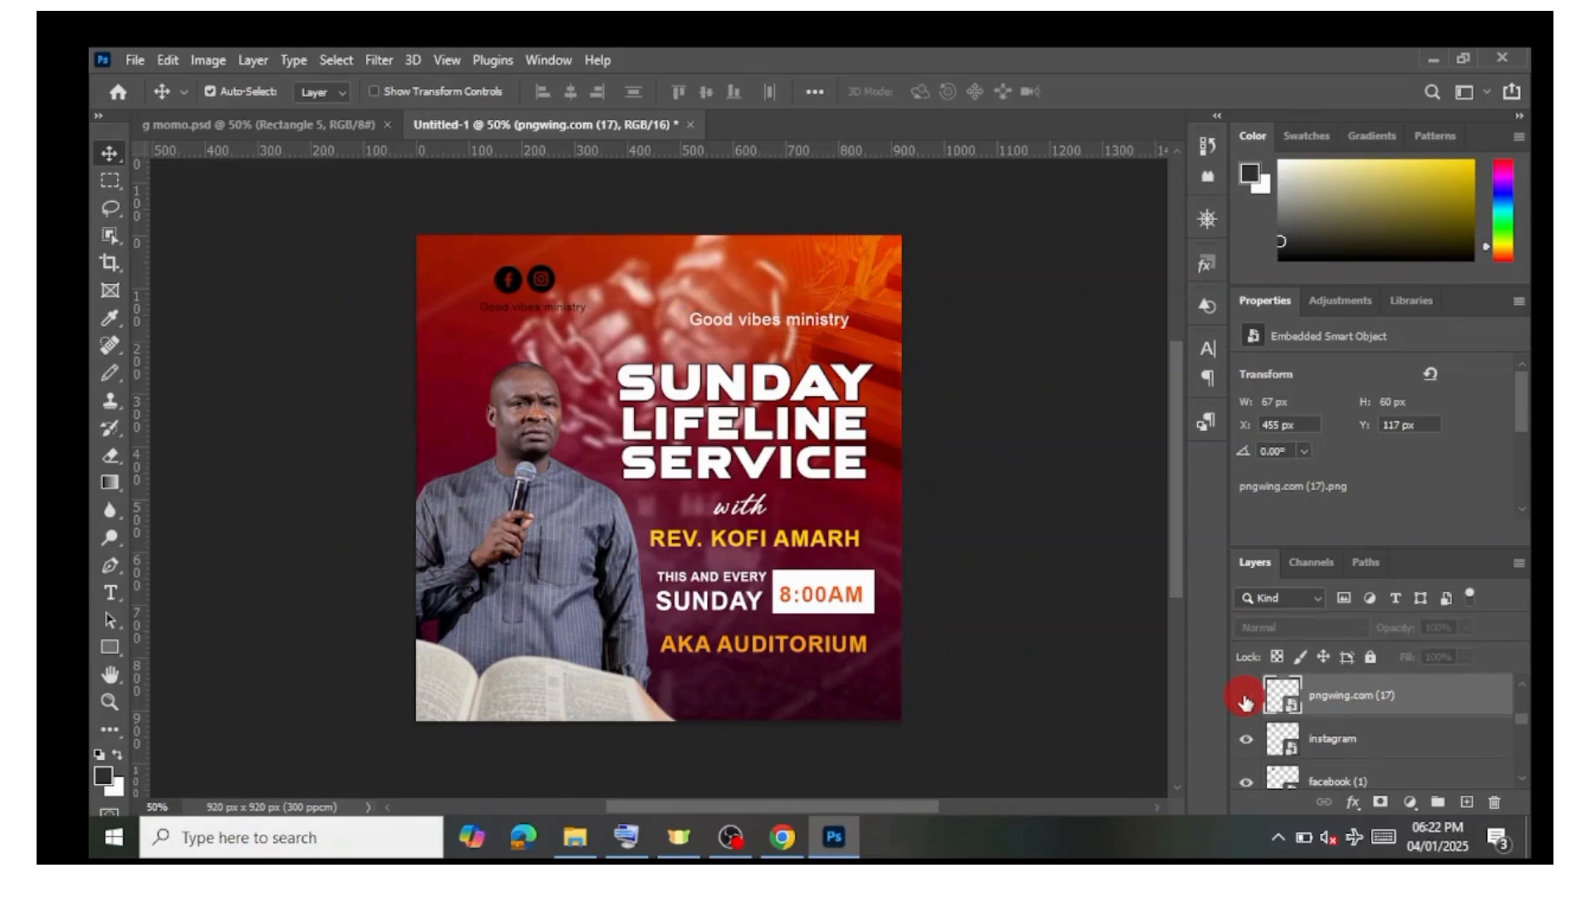
click(1245, 700)
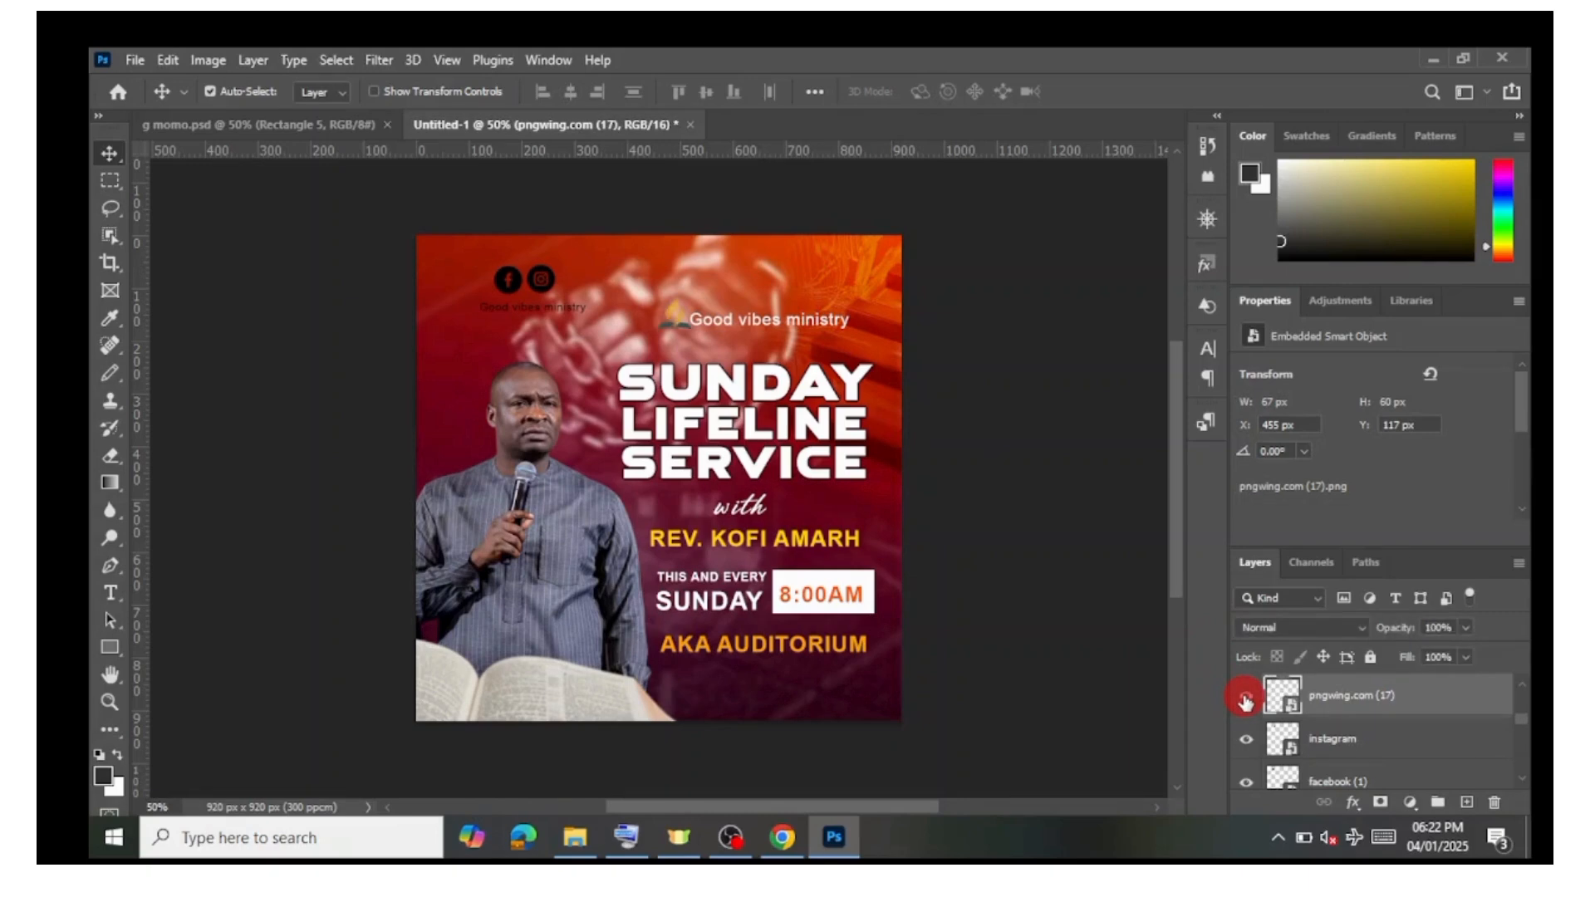
click(1245, 701)
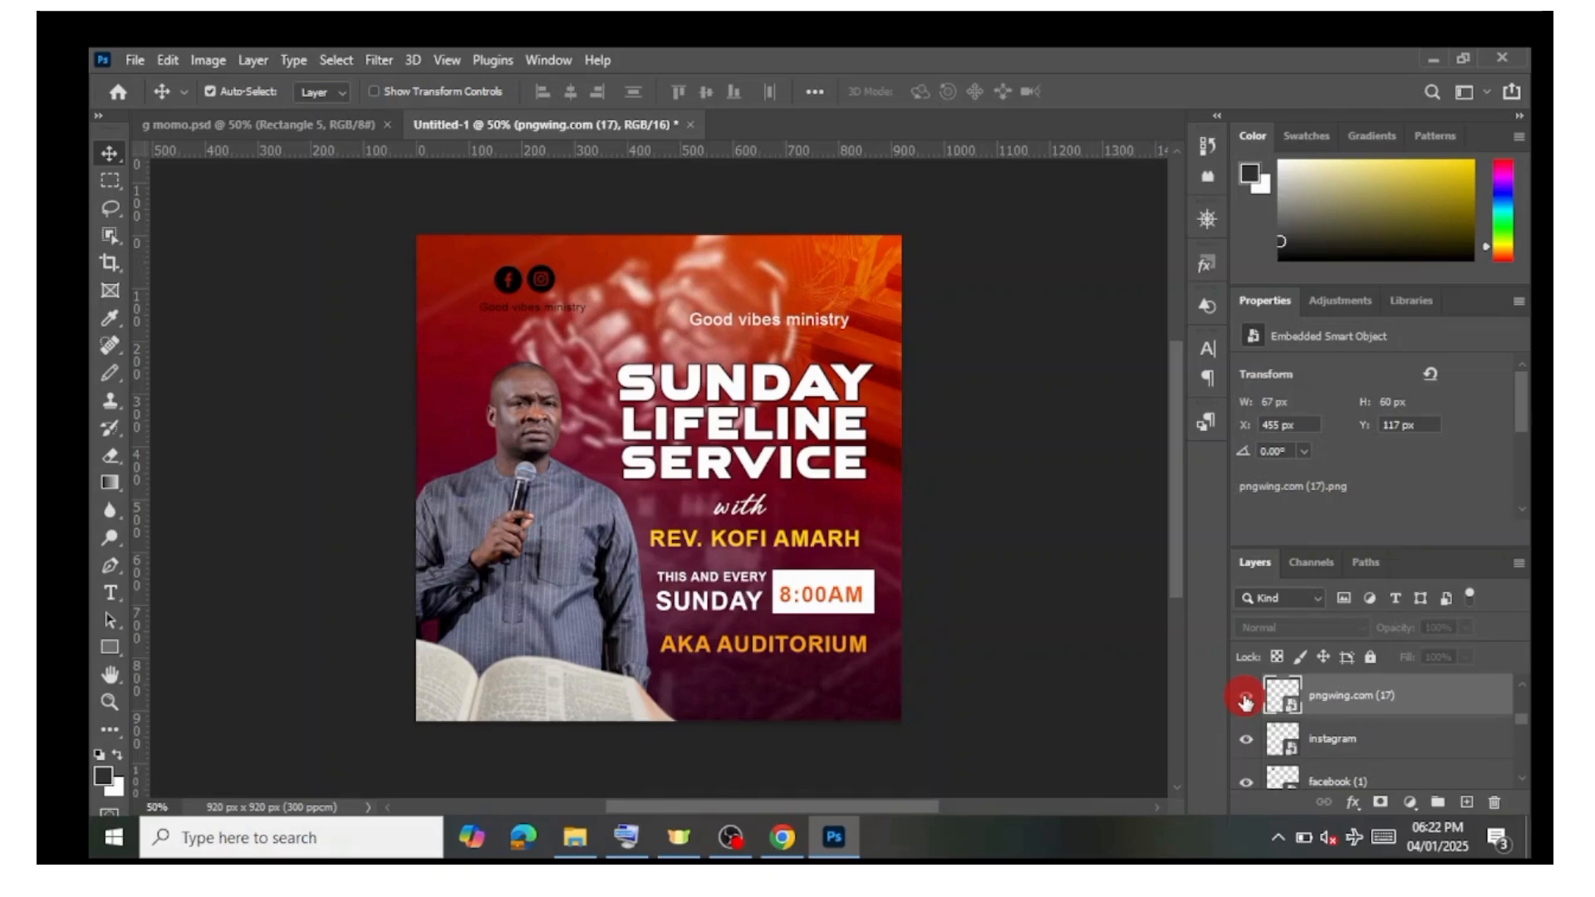
click(1245, 700)
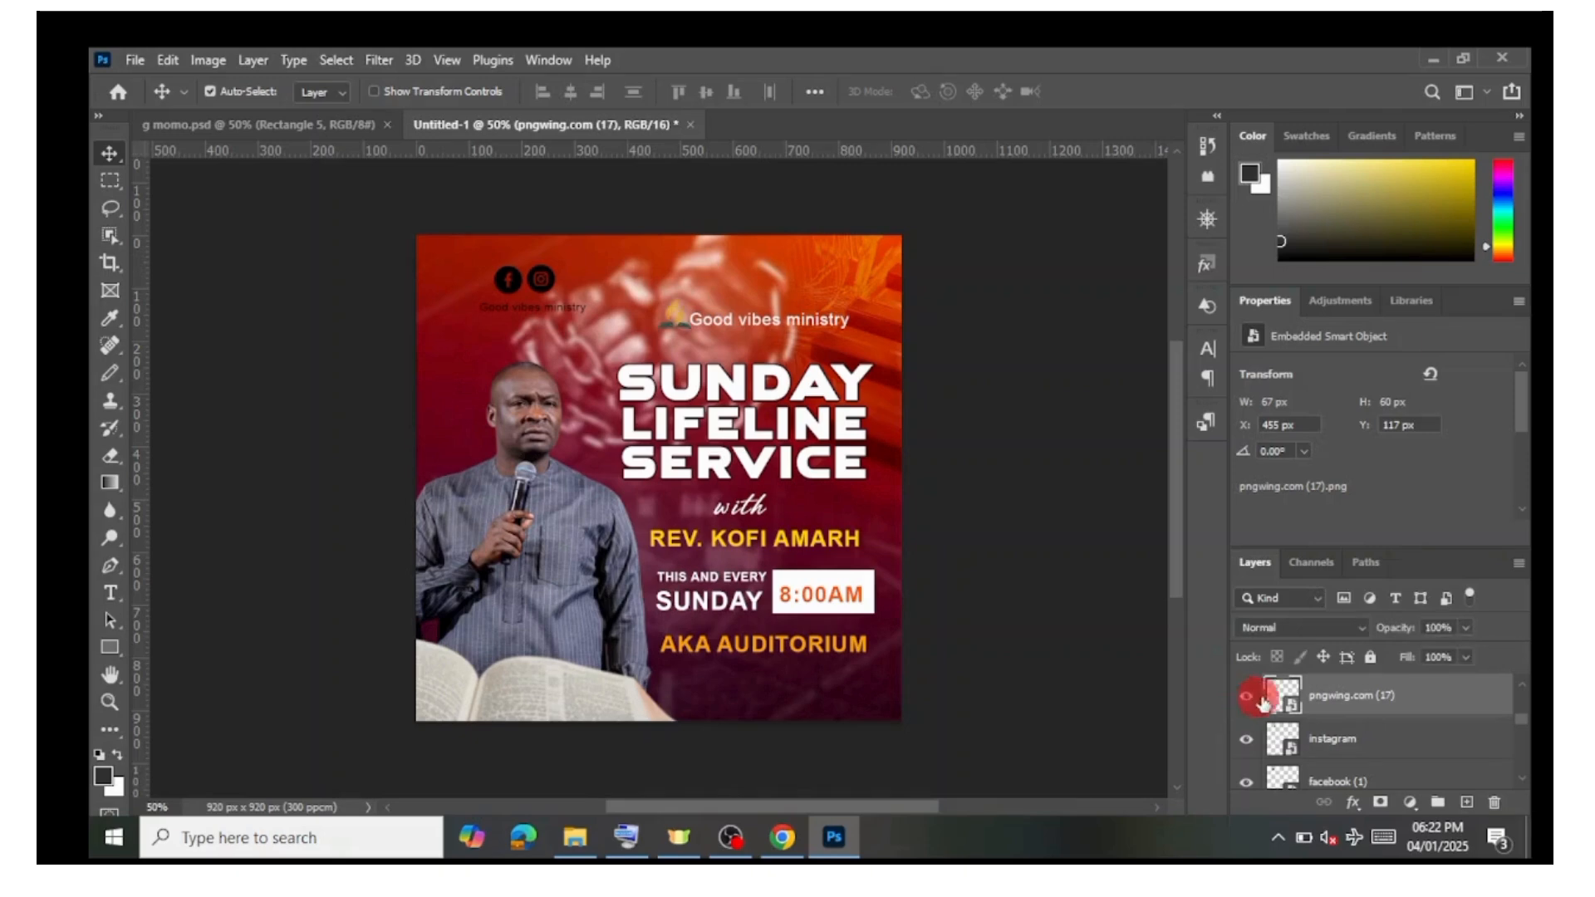
right_click(1400, 701)
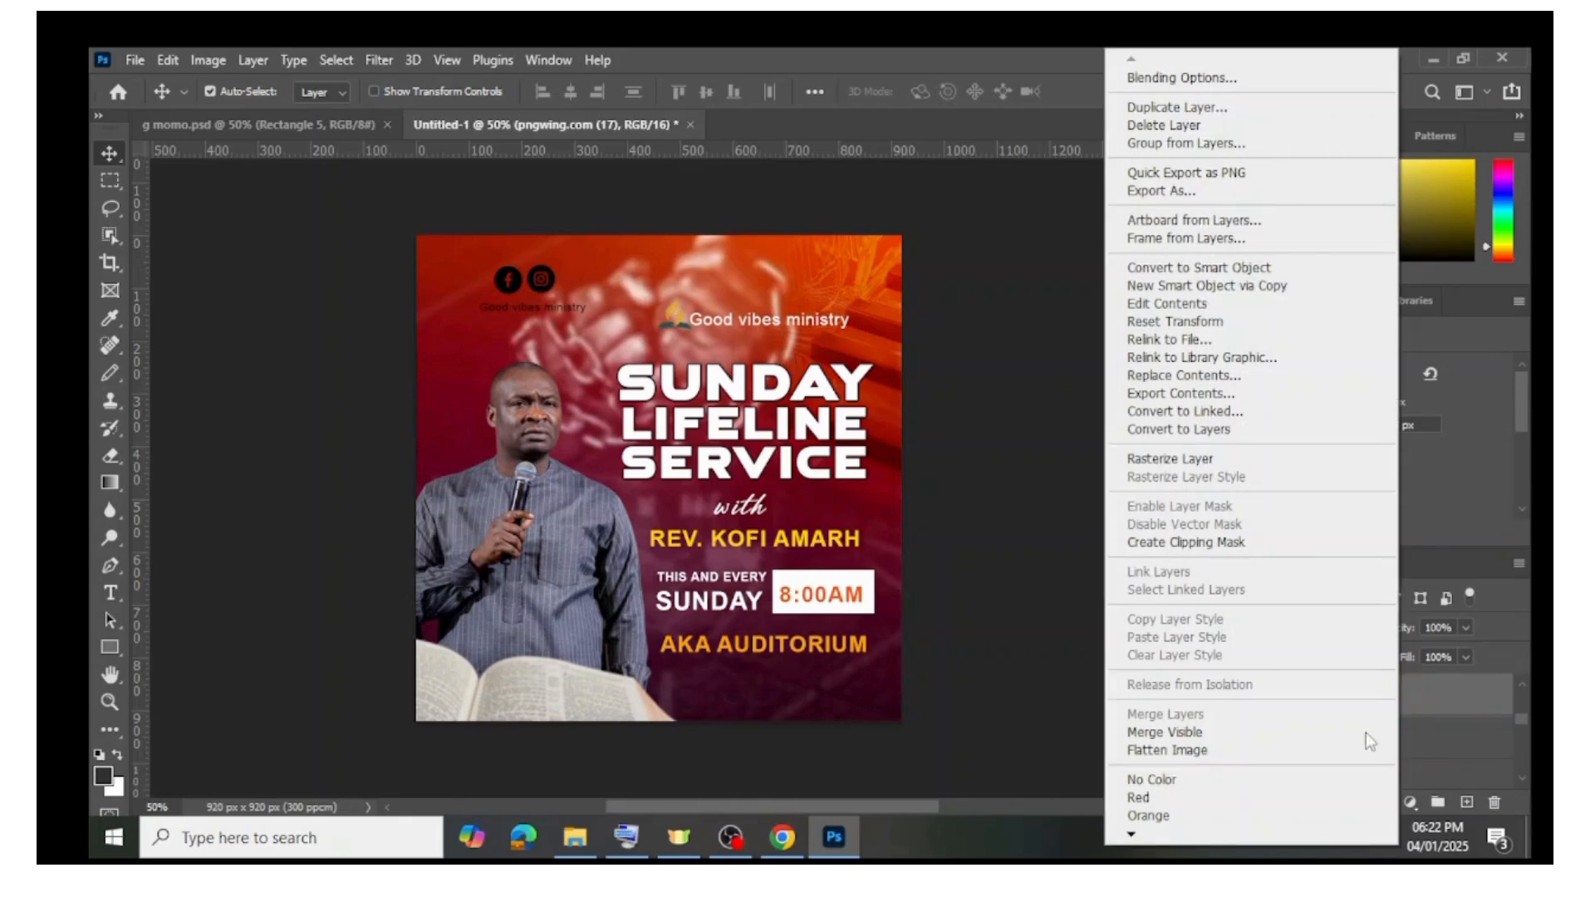
click(1179, 80)
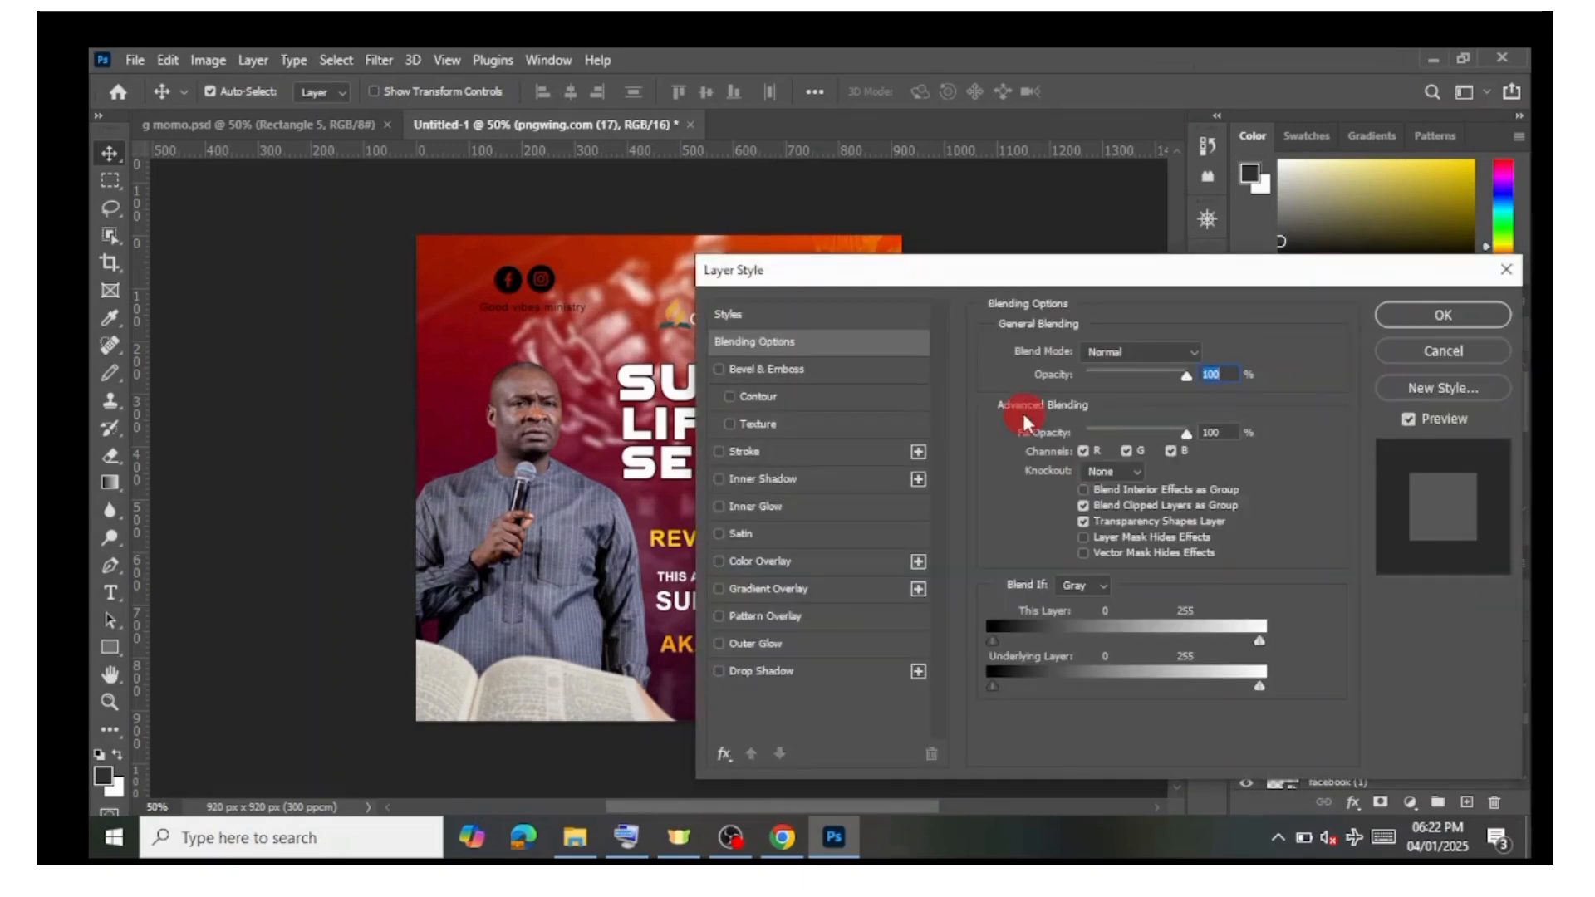
drag(944, 267, 1024, 236)
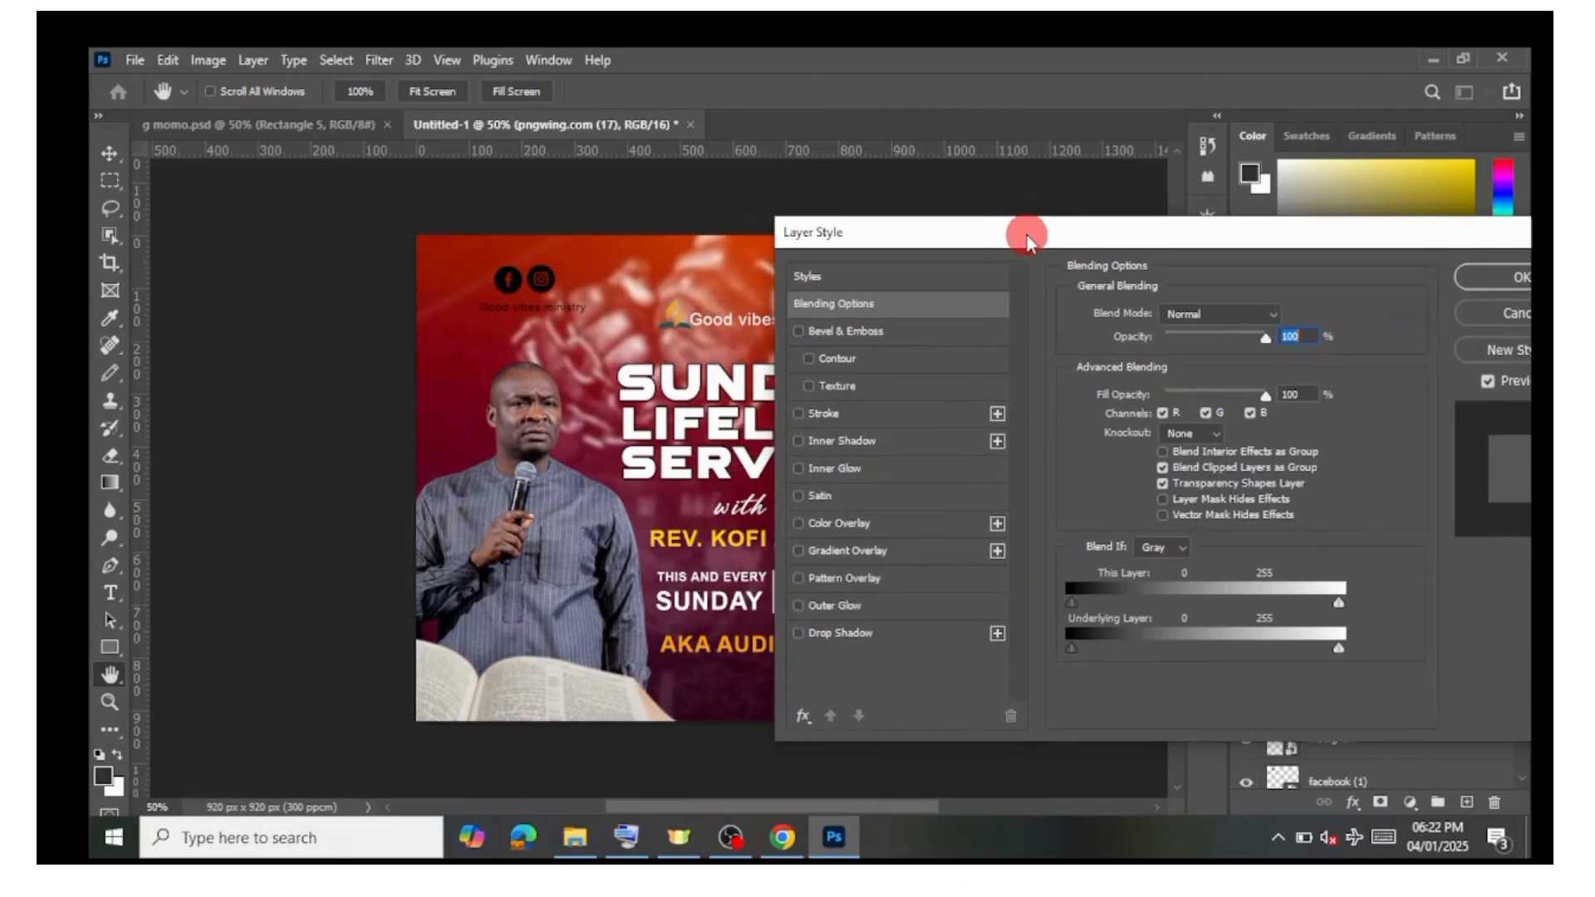
click(799, 525)
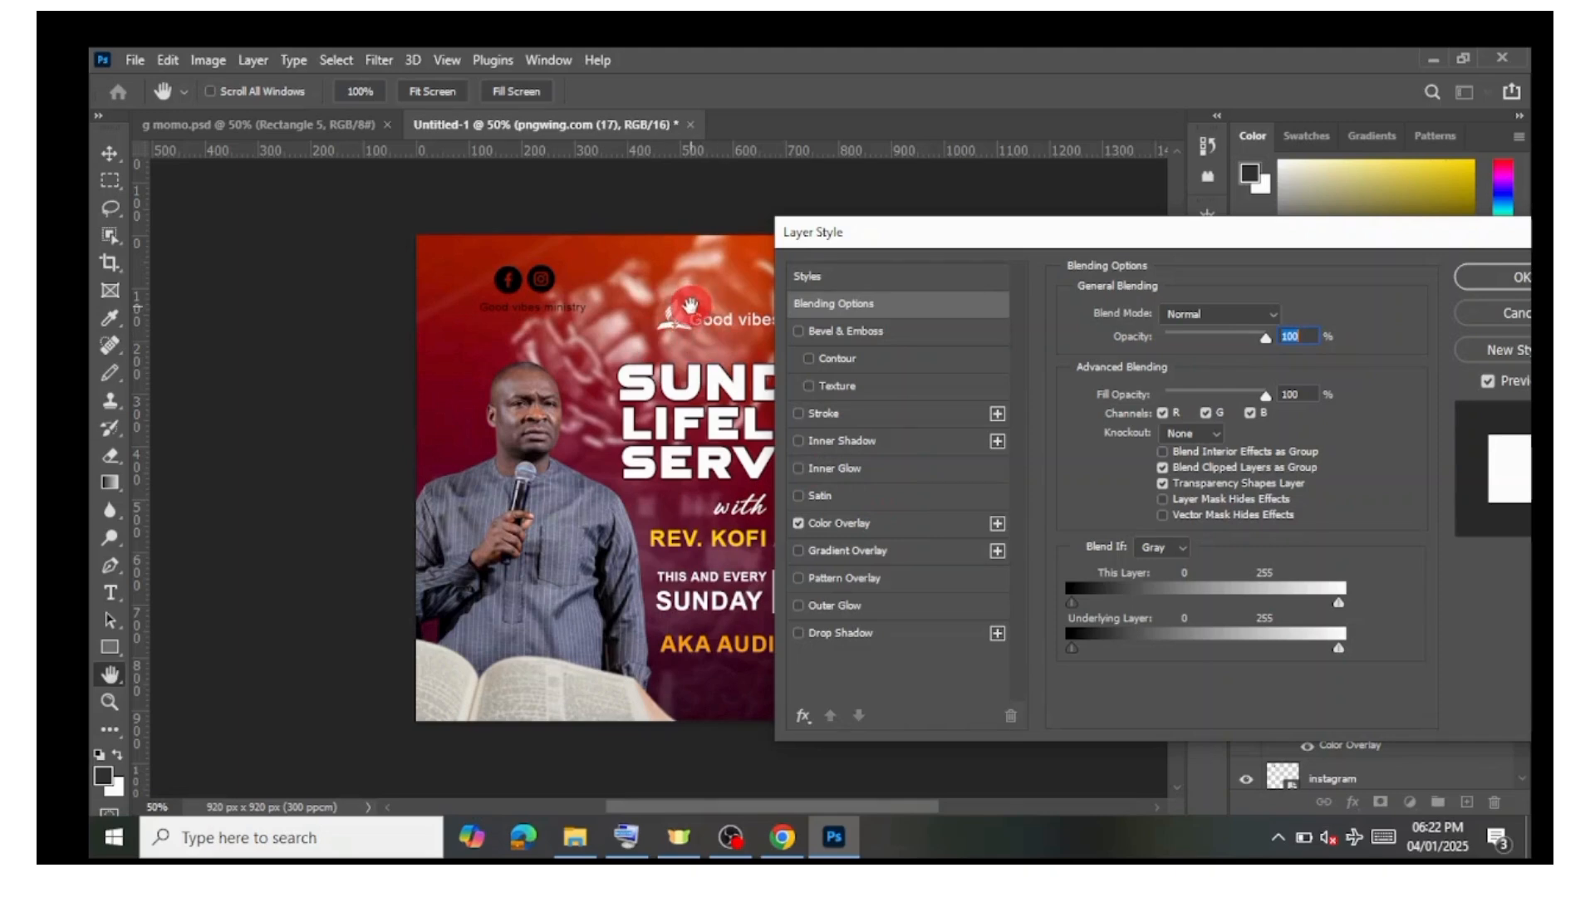
click(849, 530)
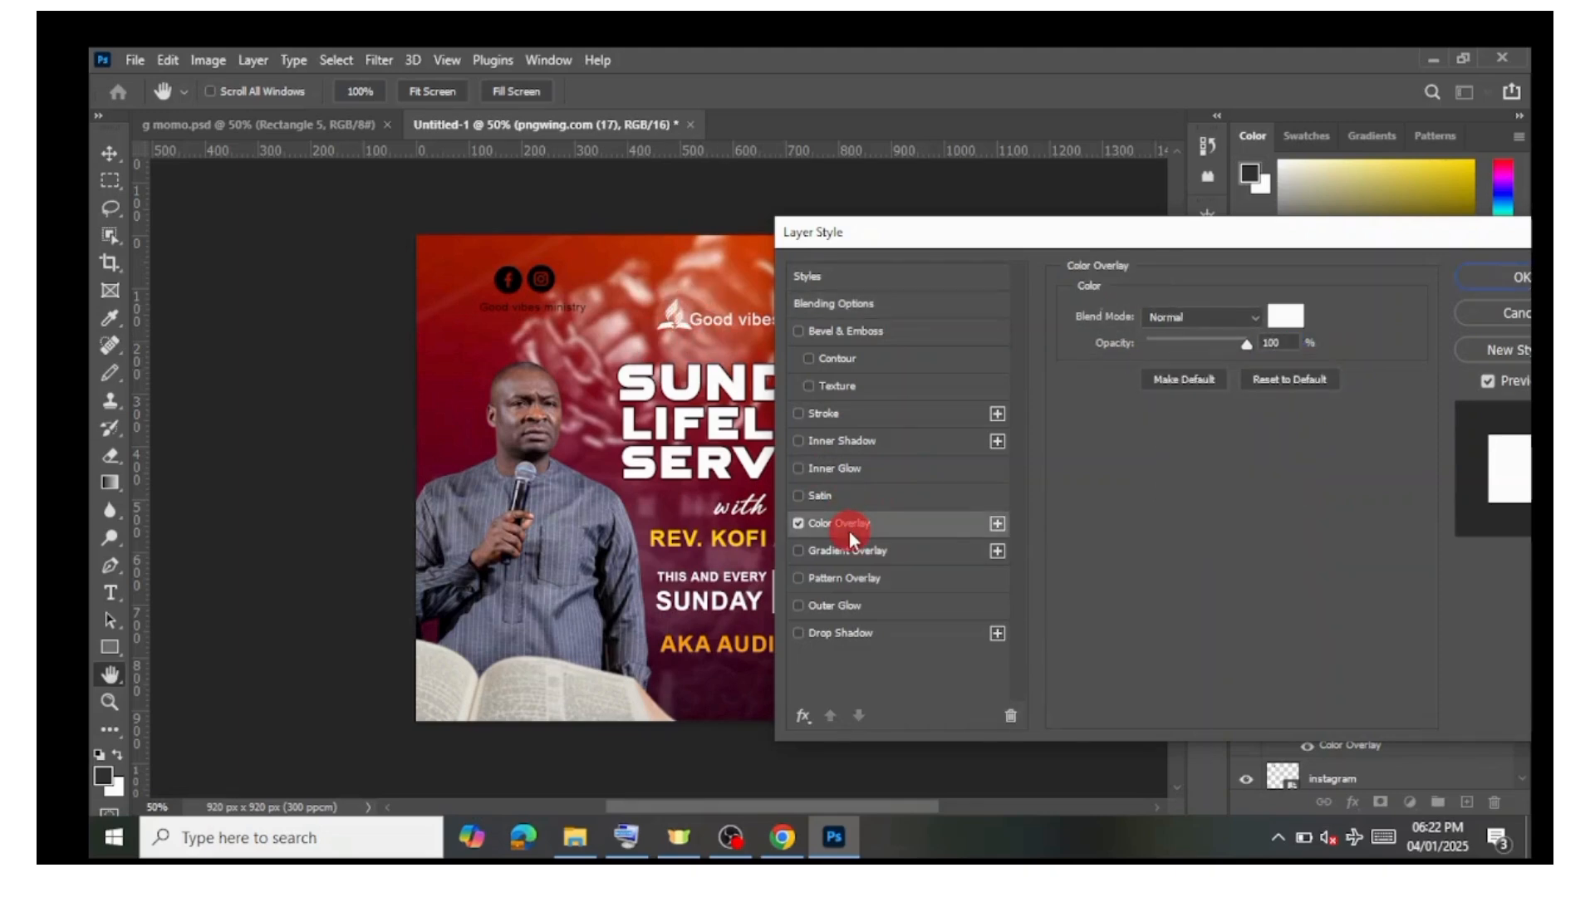
click(1294, 316)
mouse_move(1237, 322)
mouse_down()
mouse_move(1146, 395)
mouse_move(941, 267)
mouse_move(994, 321)
mouse_move(940, 250)
mouse_move(1041, 352)
mouse_move(938, 254)
mouse_move(982, 319)
mouse_move(953, 261)
mouse_up()
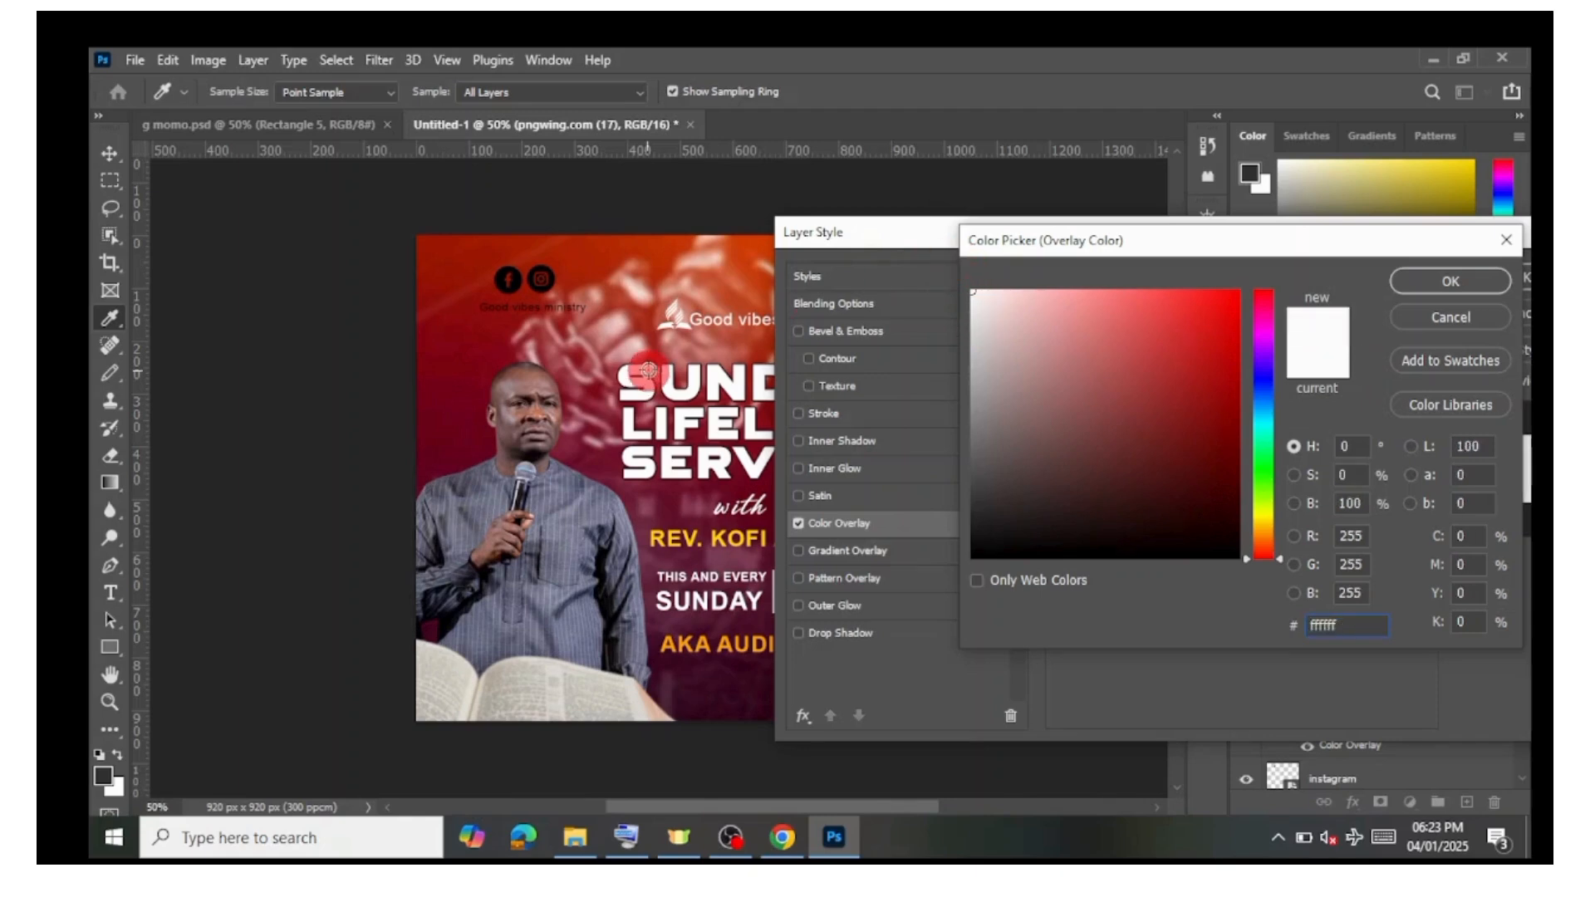
click(1264, 521)
mouse_move(1178, 398)
mouse_down()
mouse_move(1075, 392)
mouse_move(1229, 303)
mouse_move(1253, 260)
mouse_move(1168, 456)
mouse_move(1093, 488)
mouse_move(1229, 534)
mouse_move(1258, 579)
mouse_up()
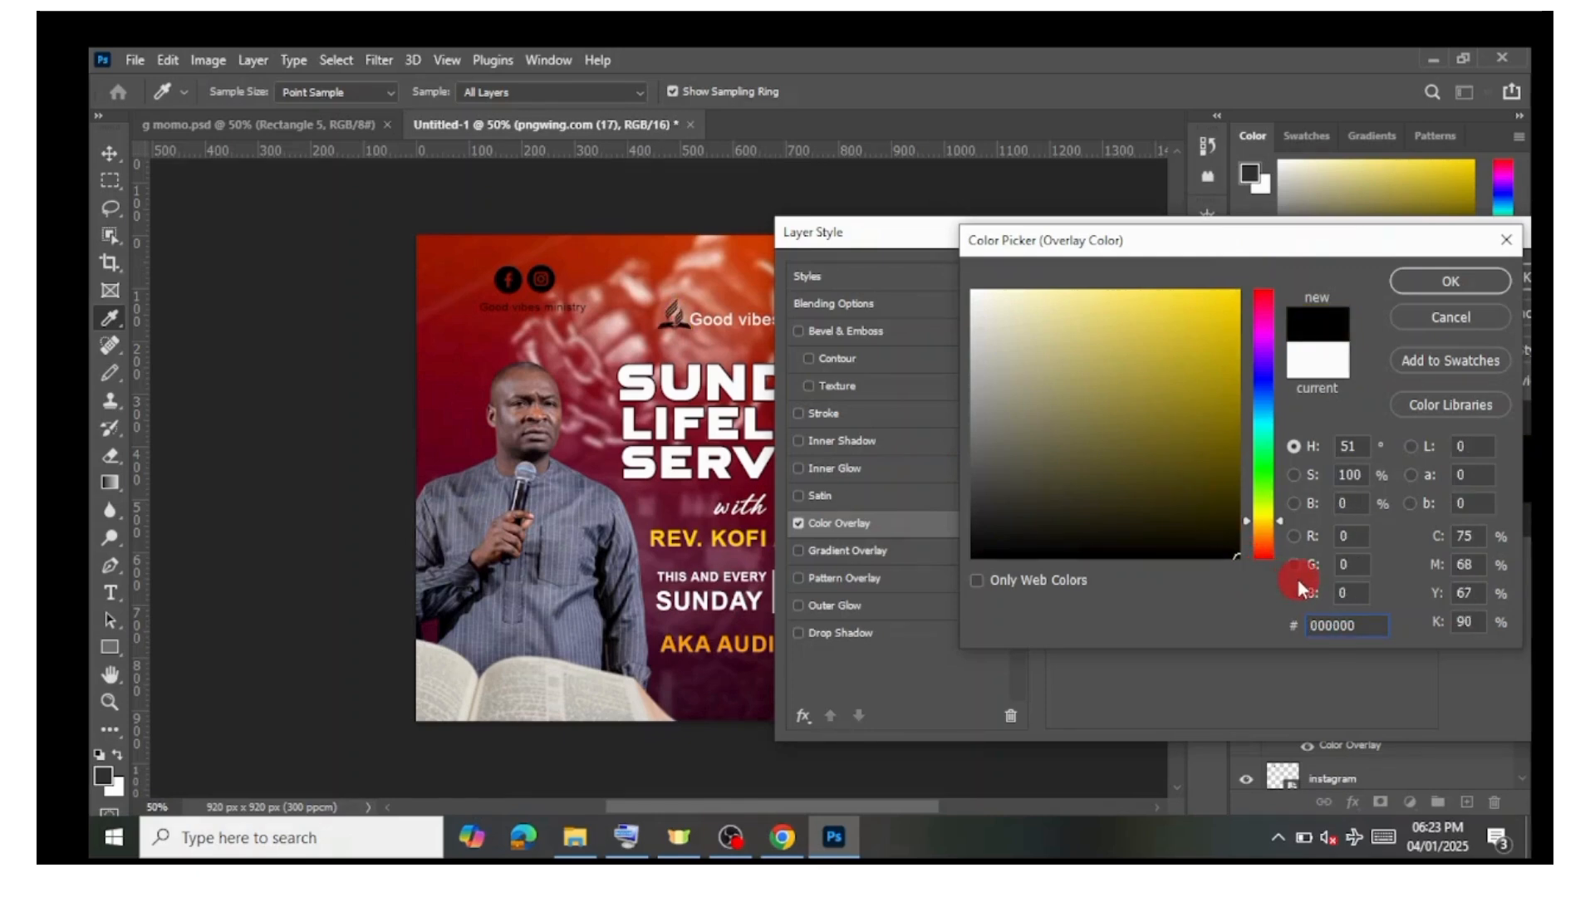
click(1265, 466)
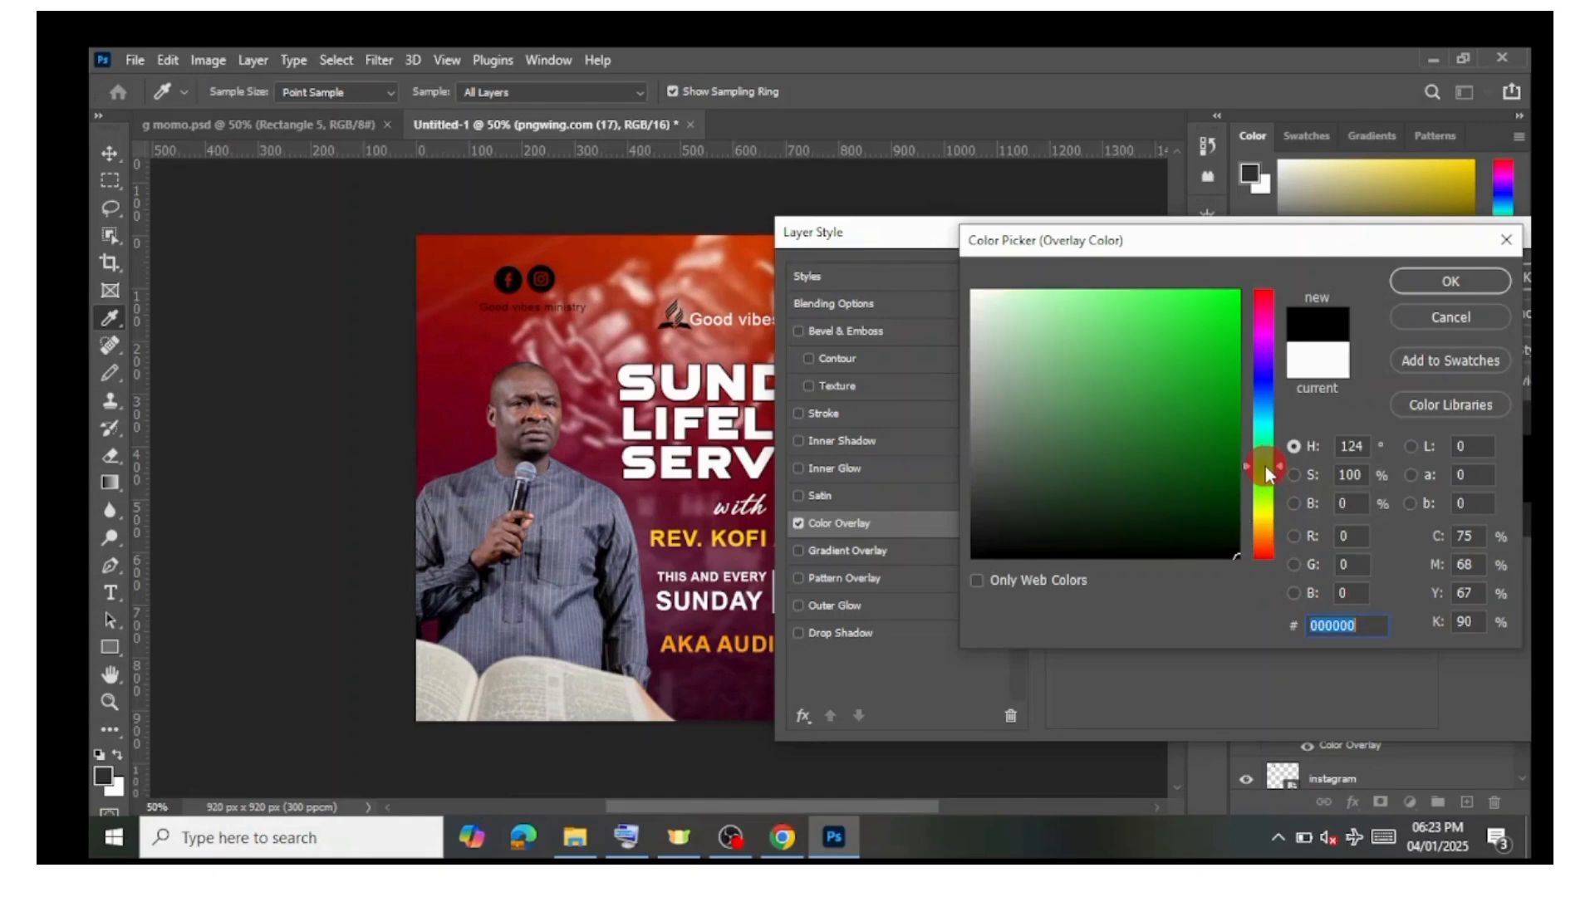
click(1089, 420)
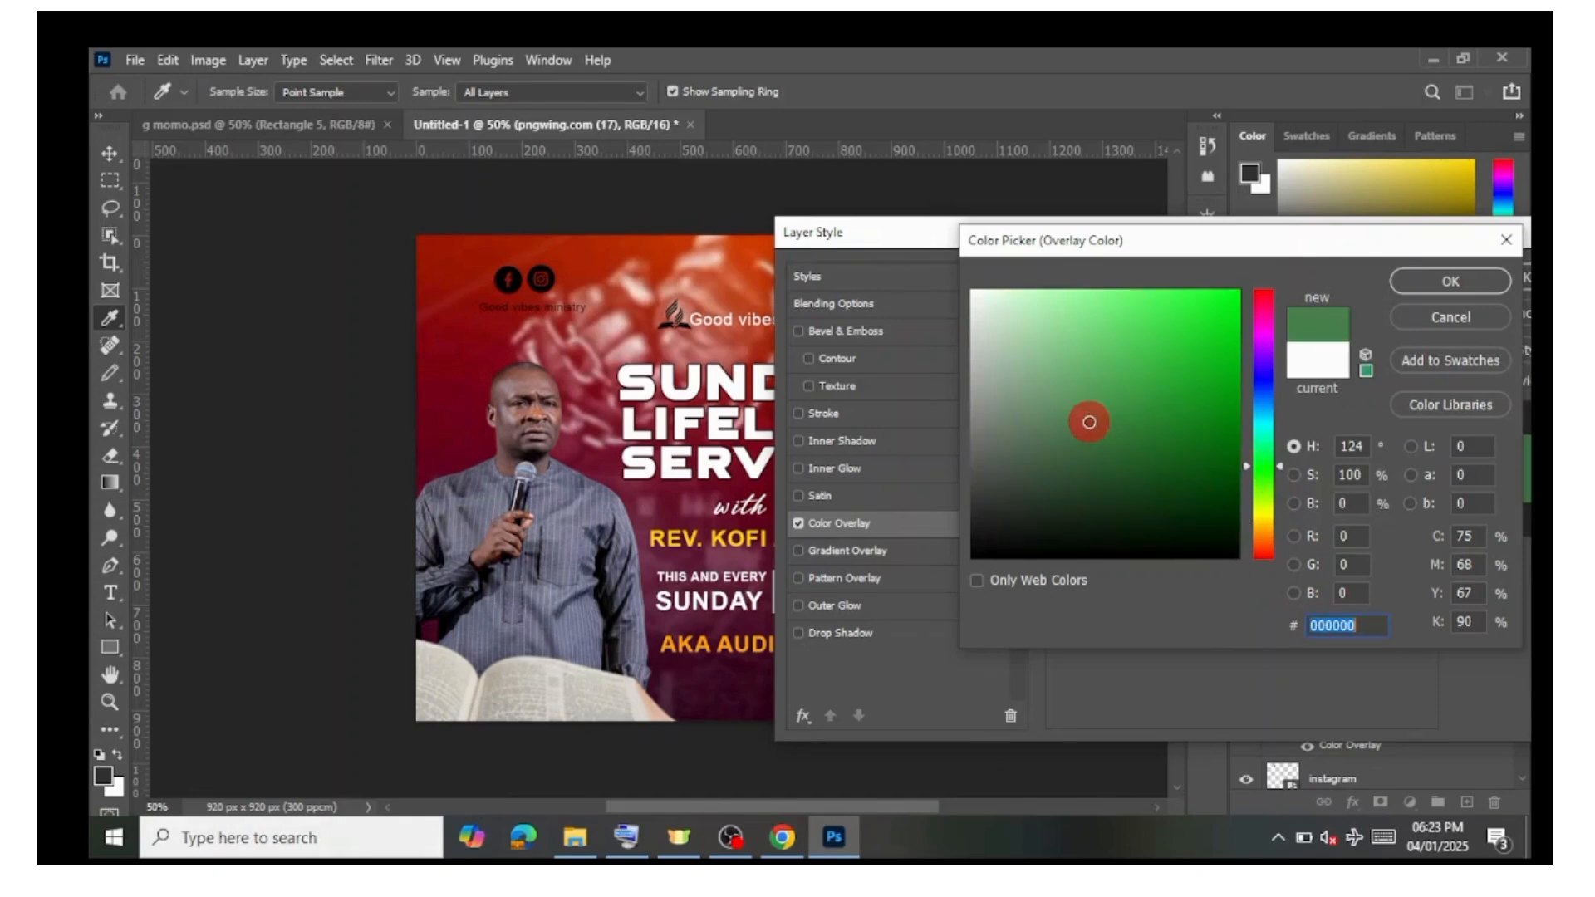
drag(995, 356, 928, 231)
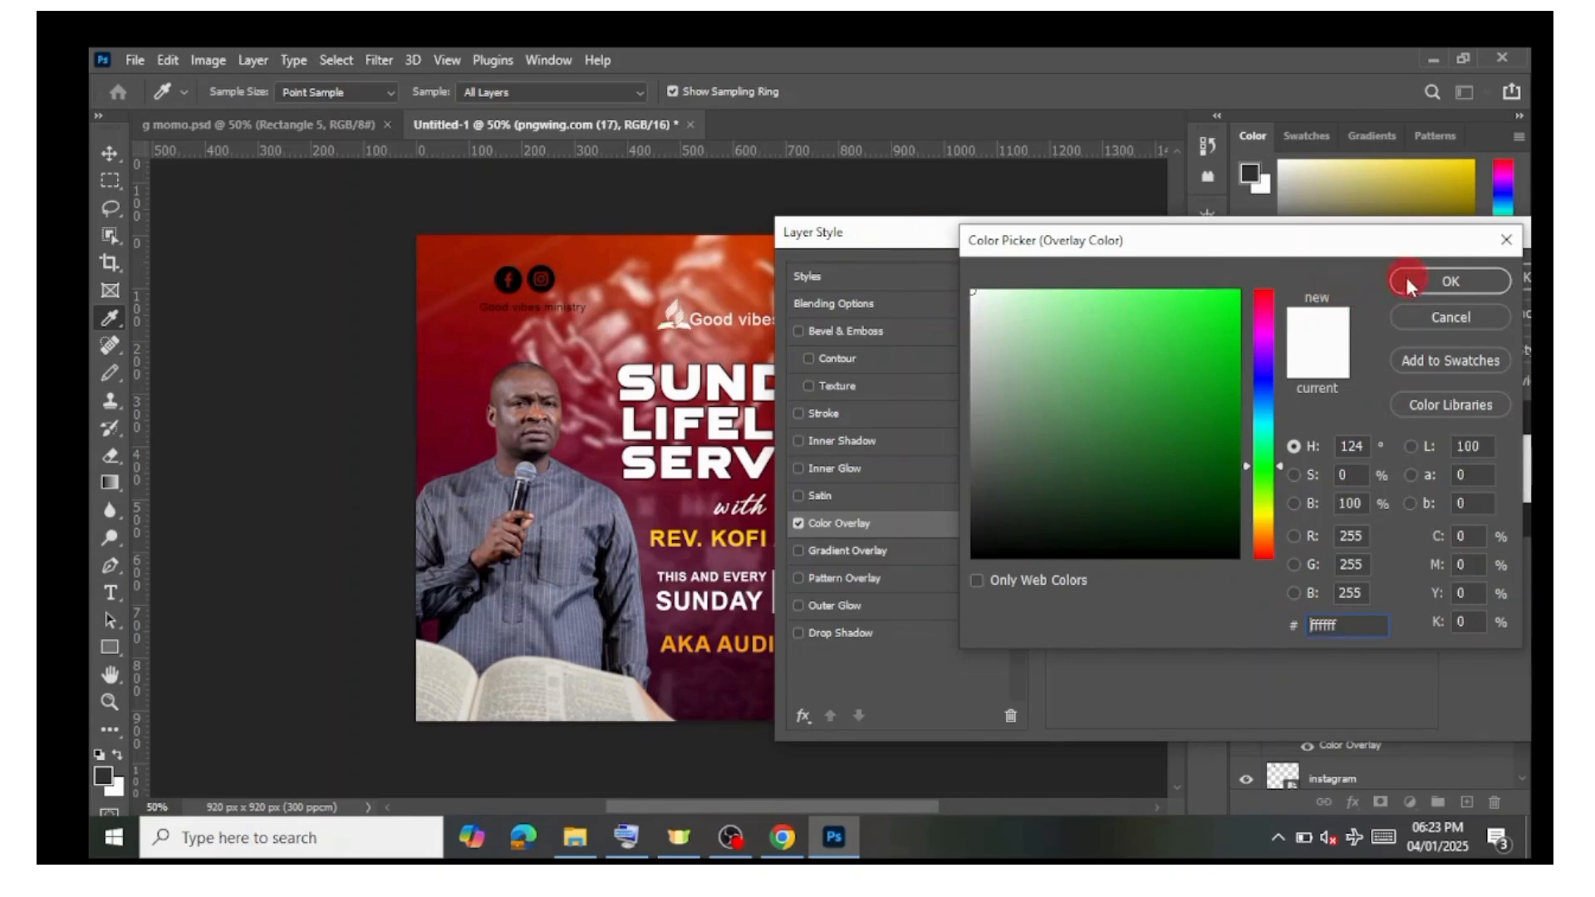
click(1458, 281)
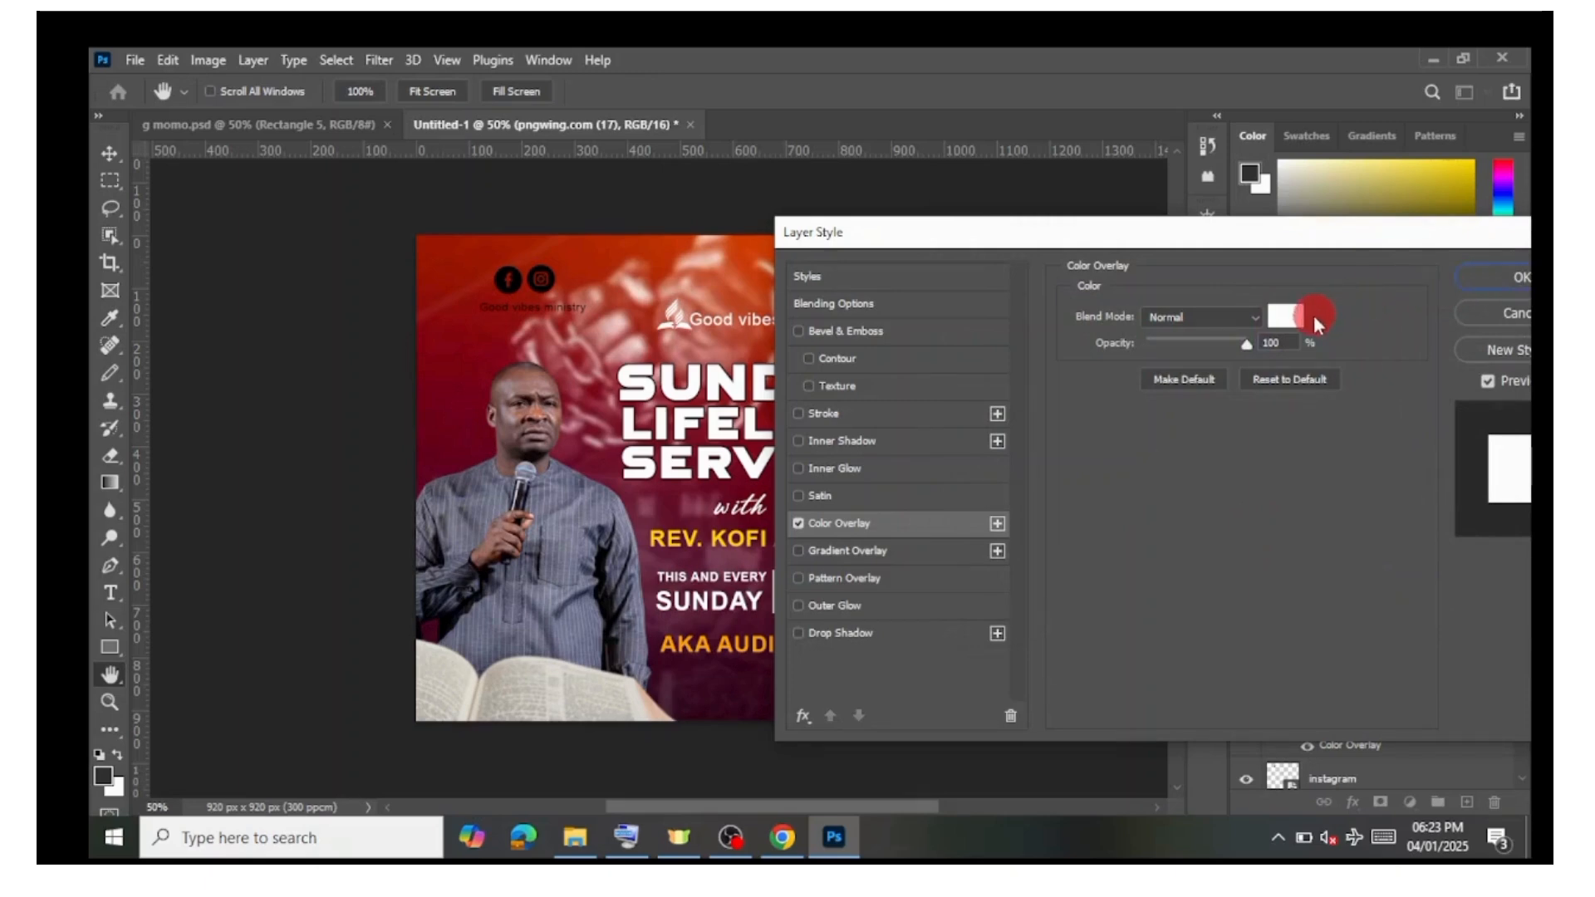
click(1509, 279)
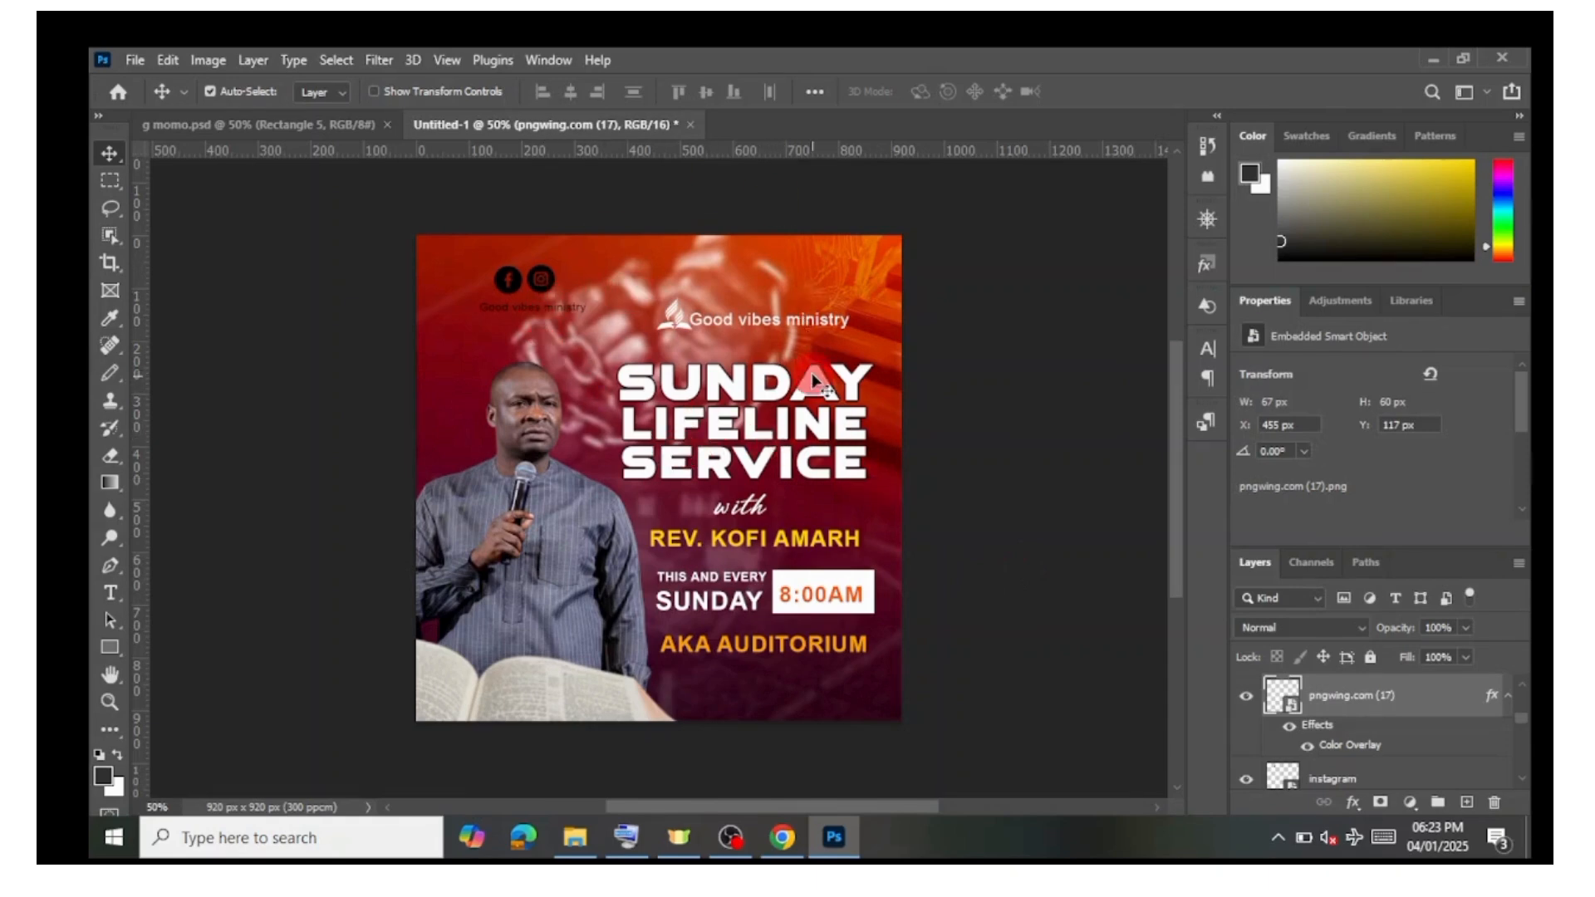
Step: Move the soft-light texture layer in the poster's upper right corner downward, then deselect it
click(847, 294)
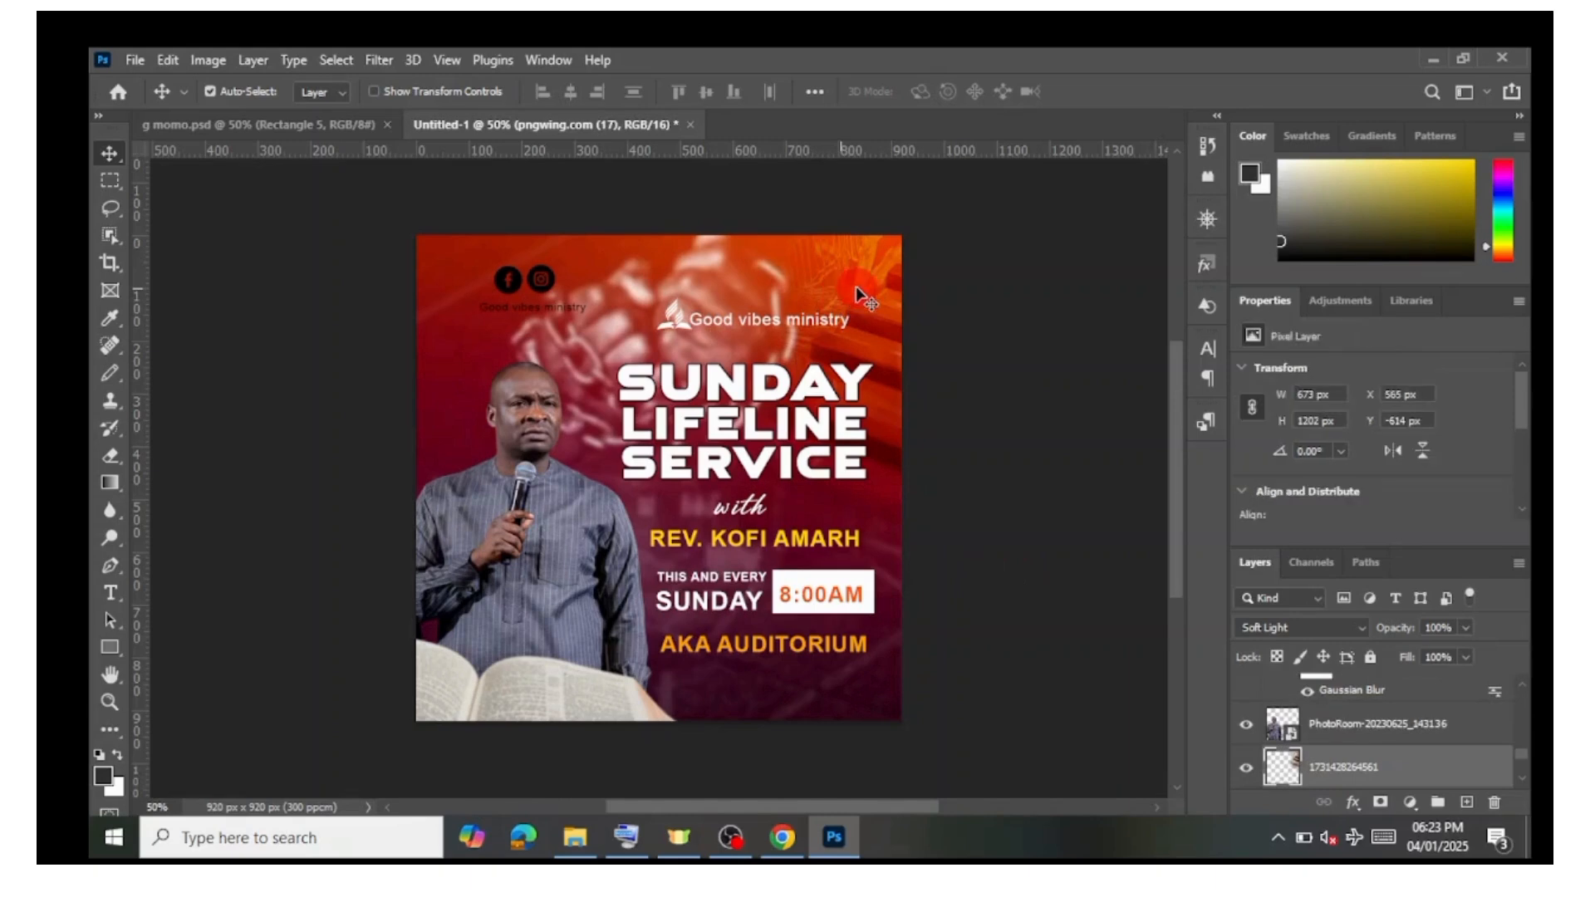
drag(871, 292, 888, 387)
click(1015, 263)
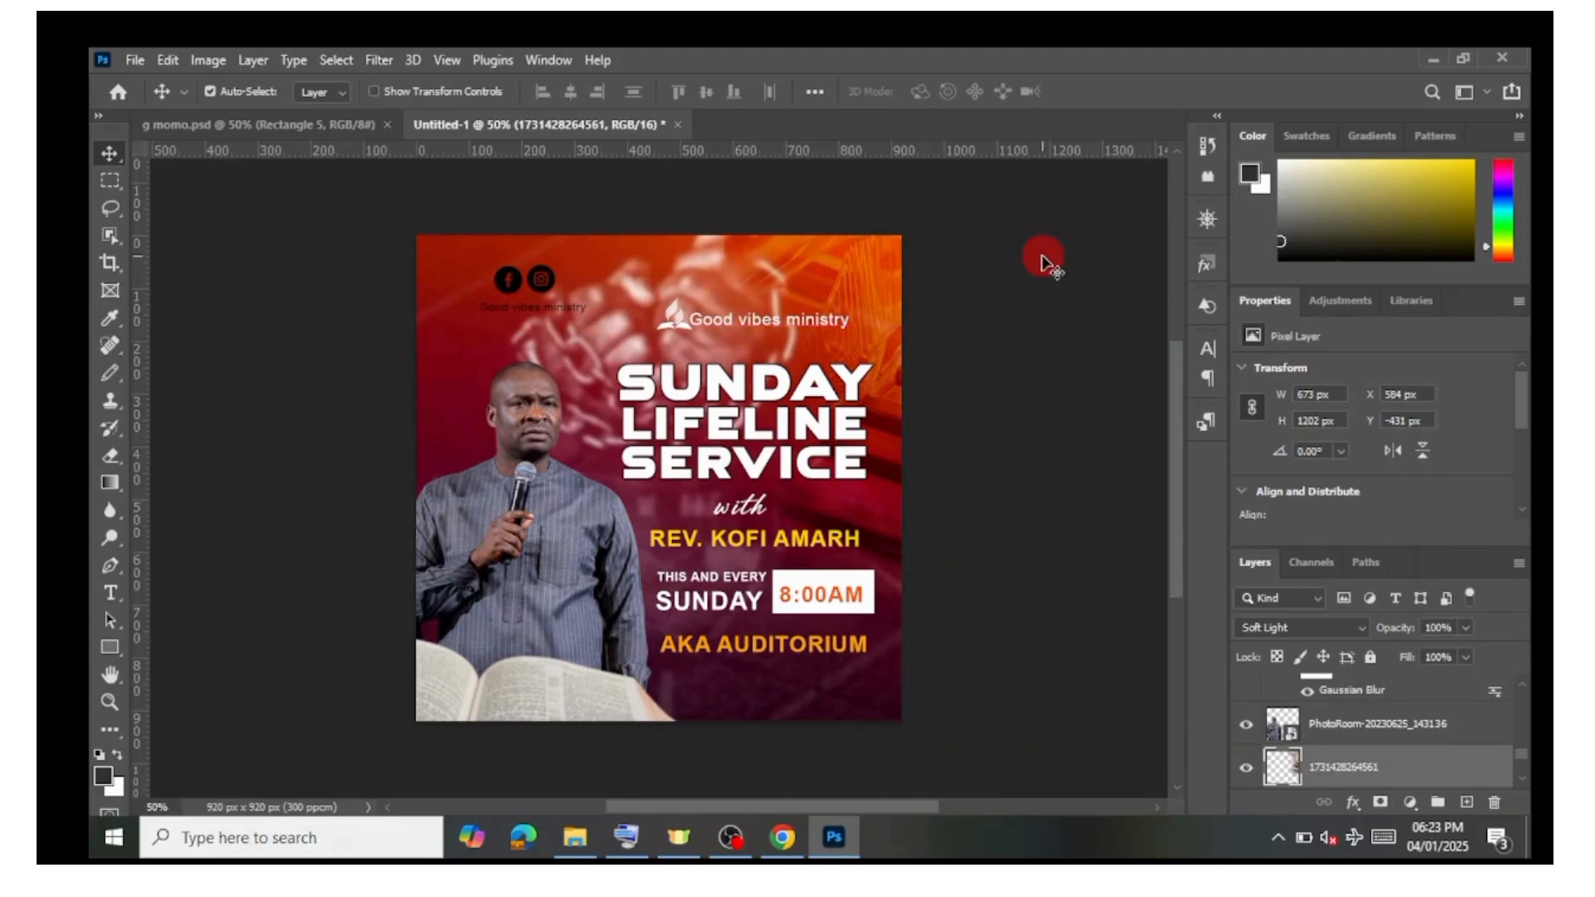
click(1042, 256)
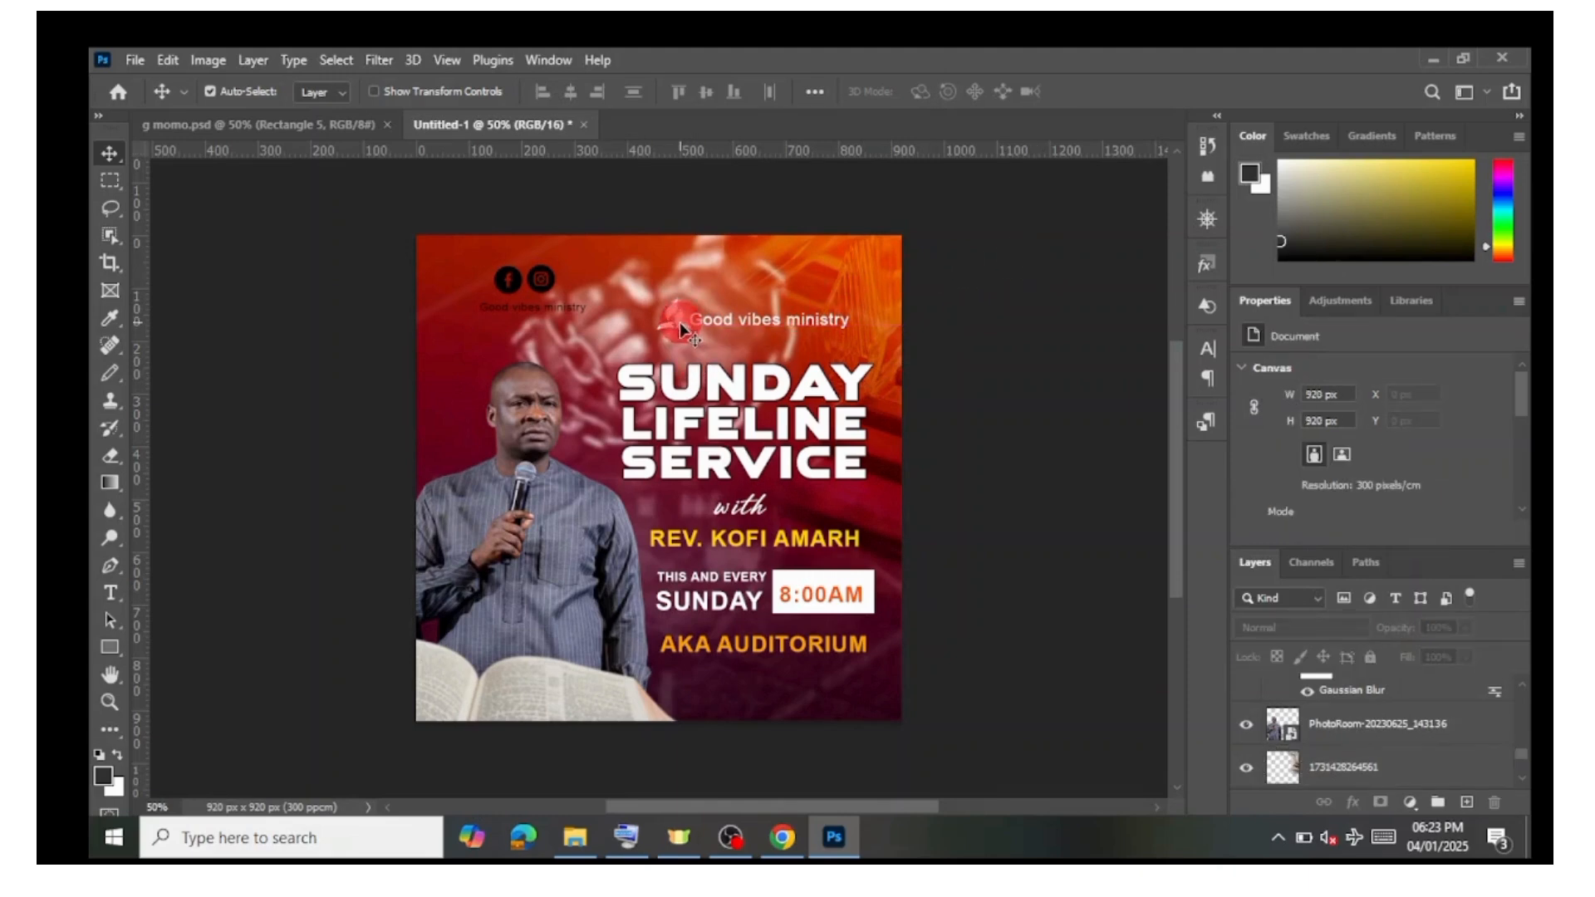
Step: Nudge the white logo slightly down and right beside the Good vibes ministry text
drag(683, 331, 687, 336)
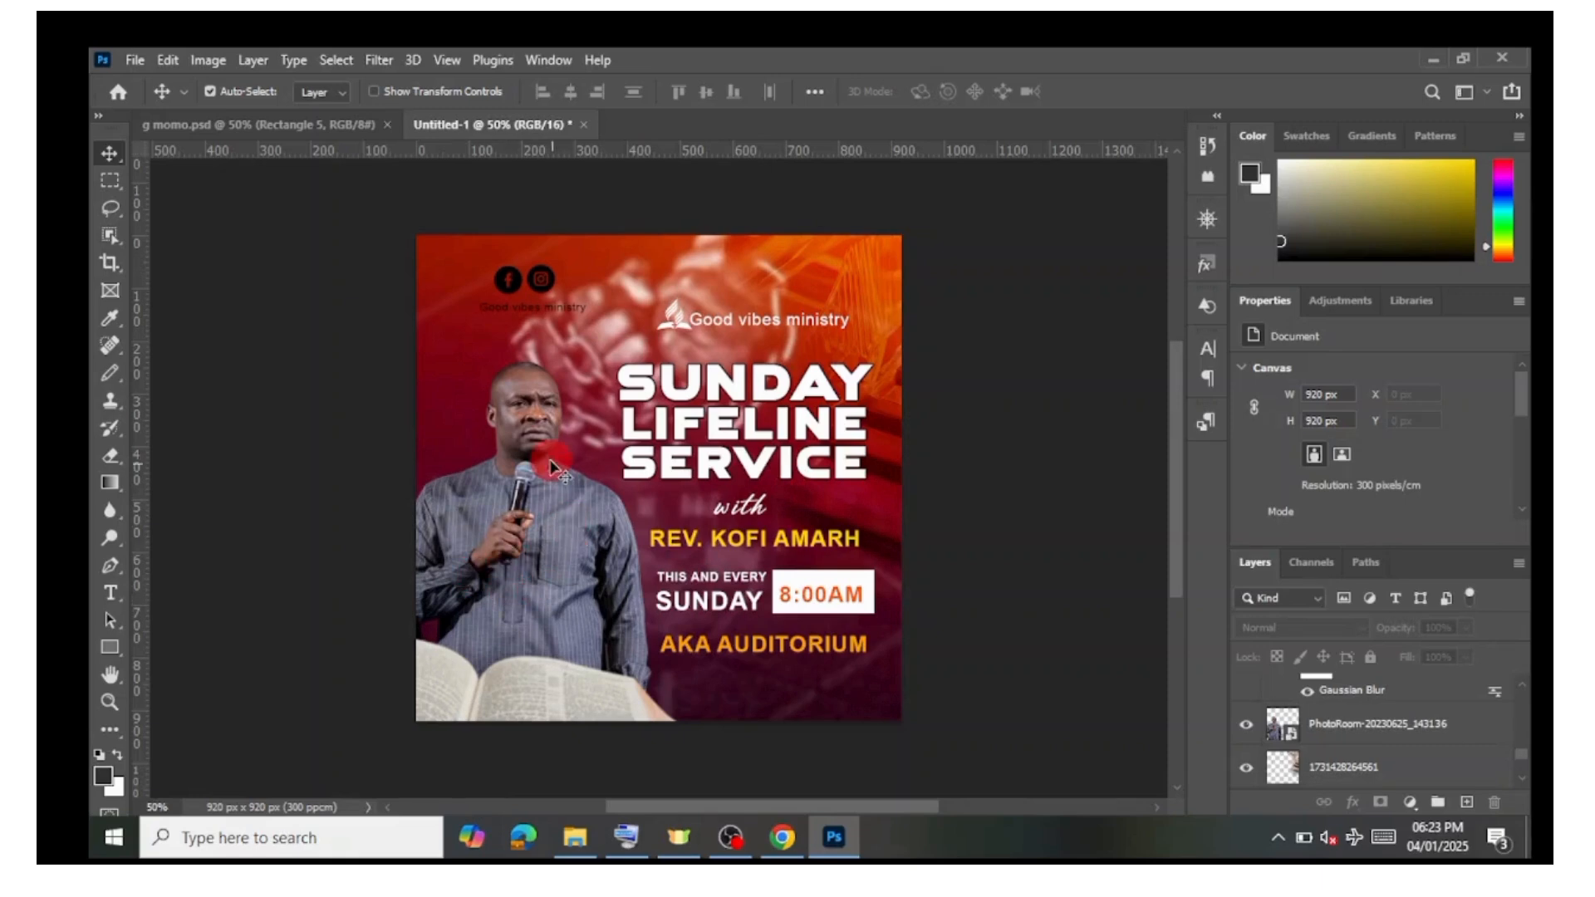
Step: Quick Export the poster as a PNG named TUTORIAL in the PHOTOSHOP TEMPLATES folder
click(134, 60)
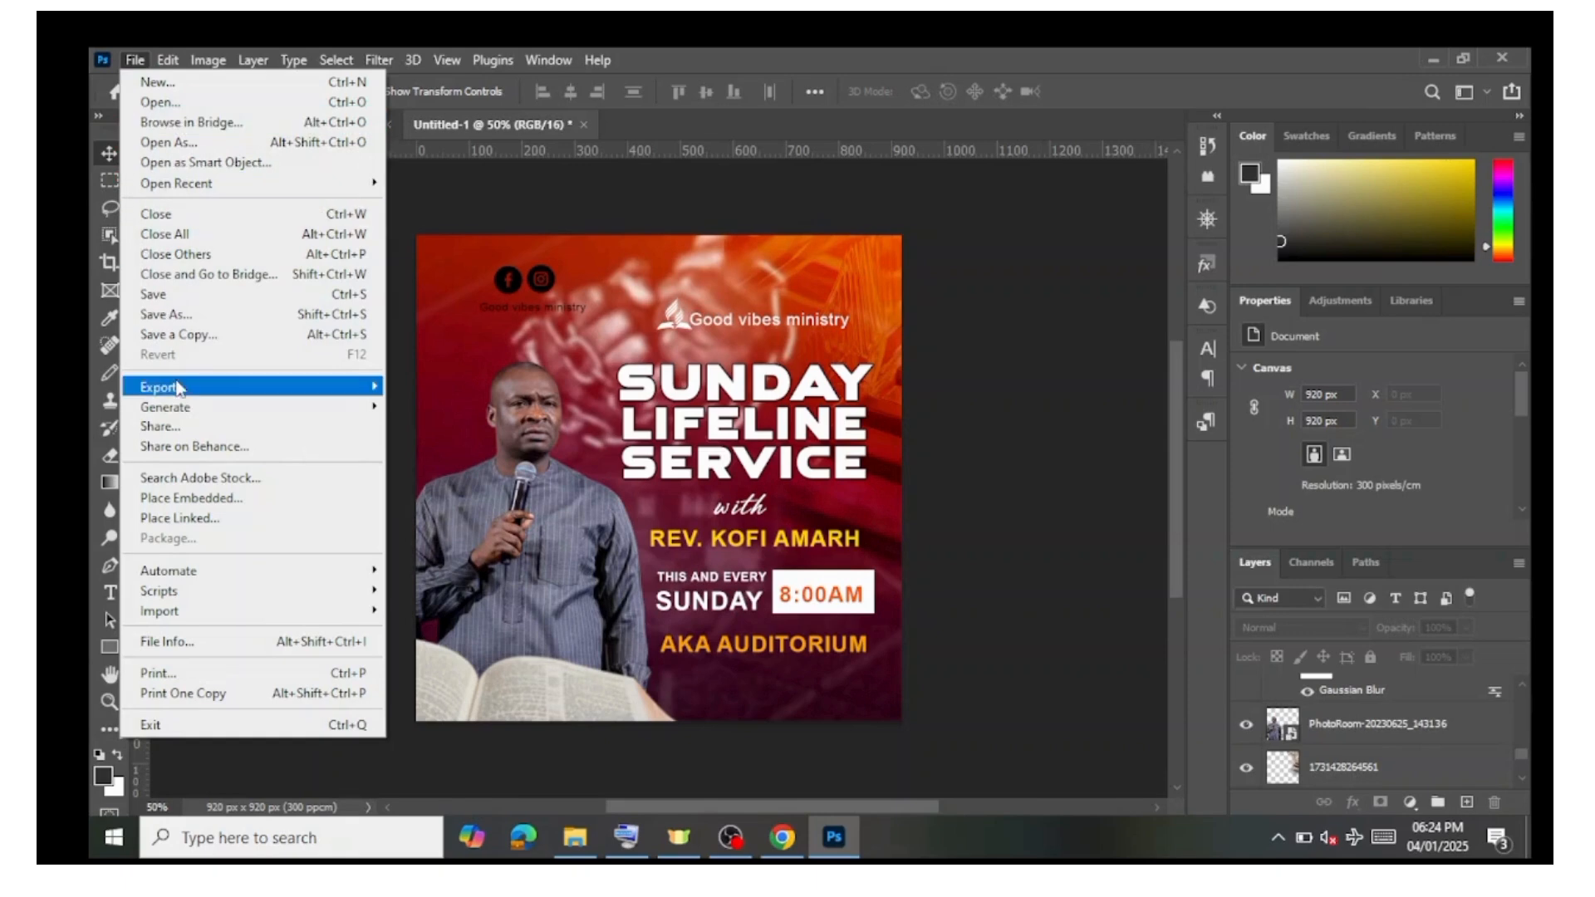
mouse_move(179, 390)
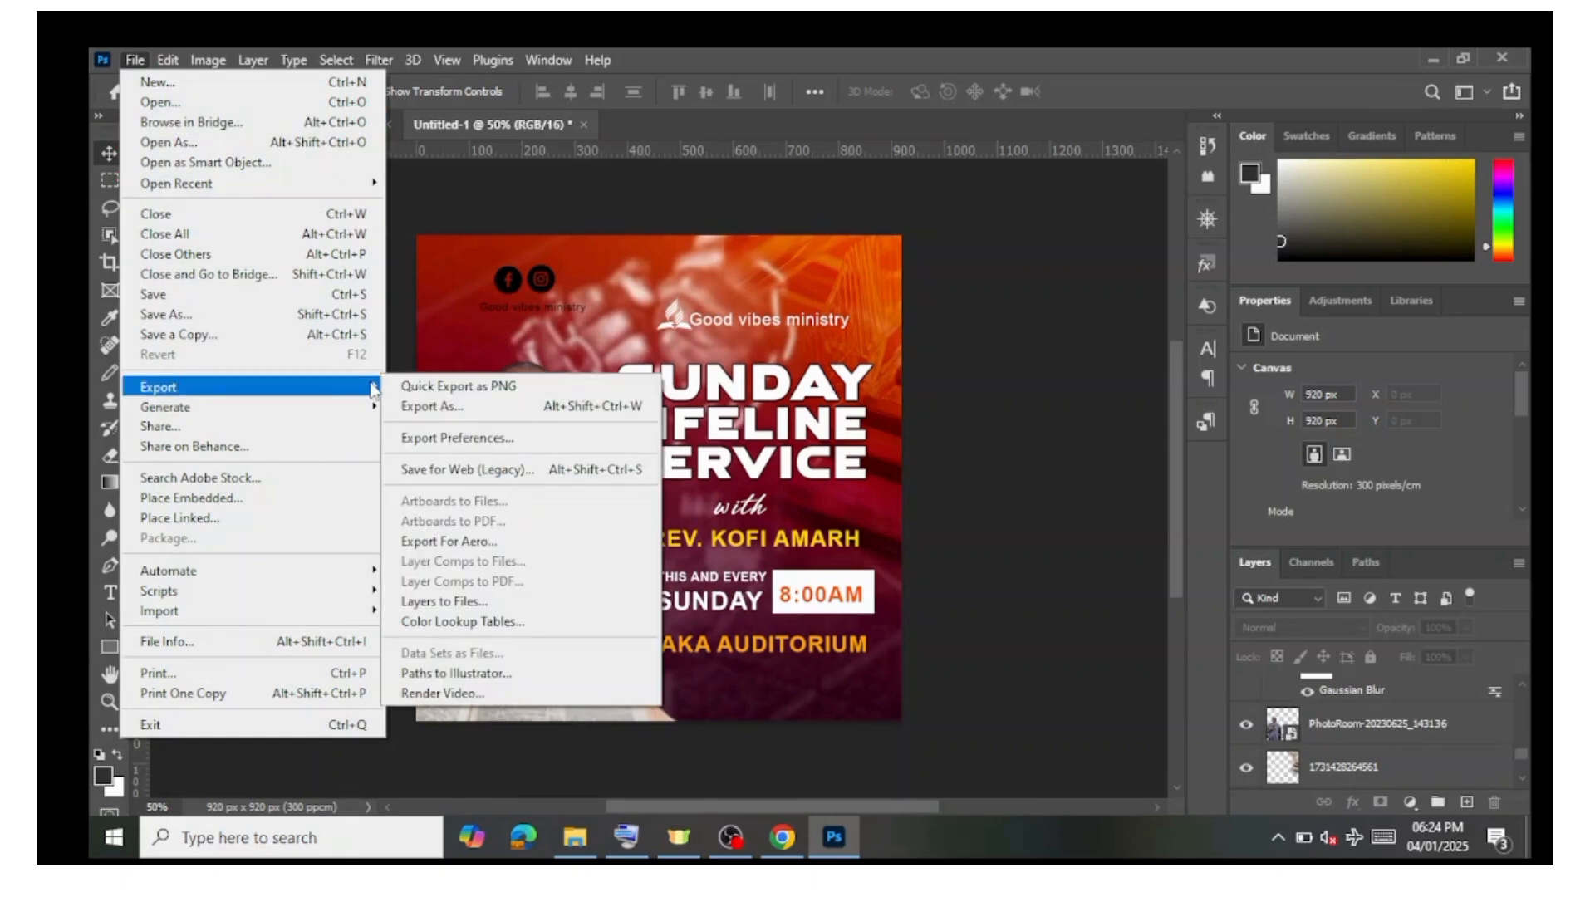
click(448, 389)
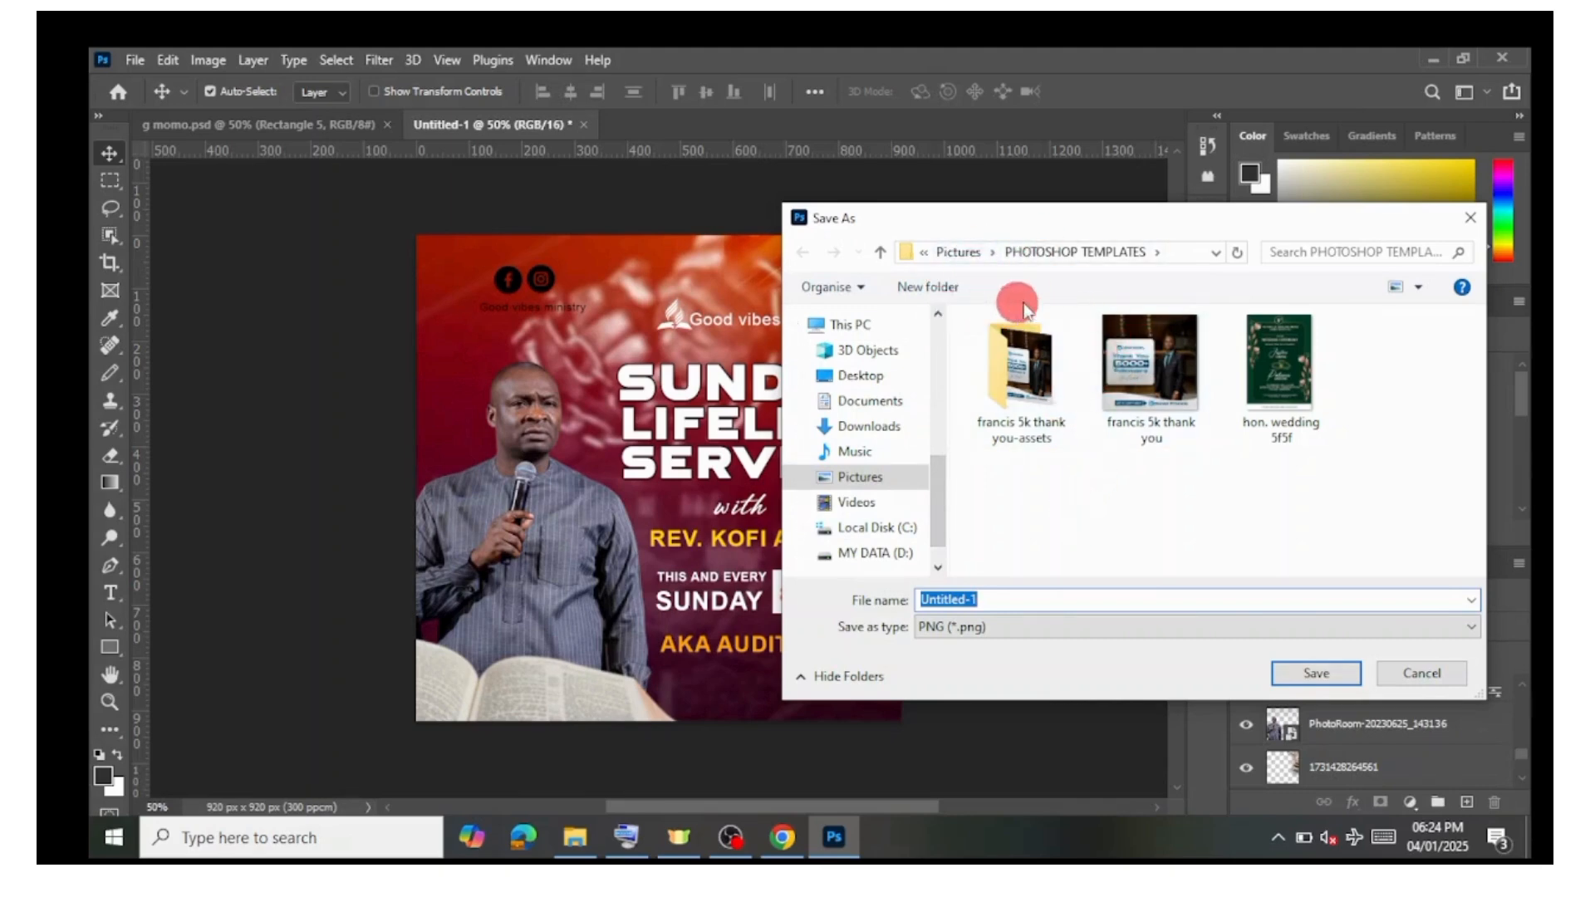
key(BackSpace)
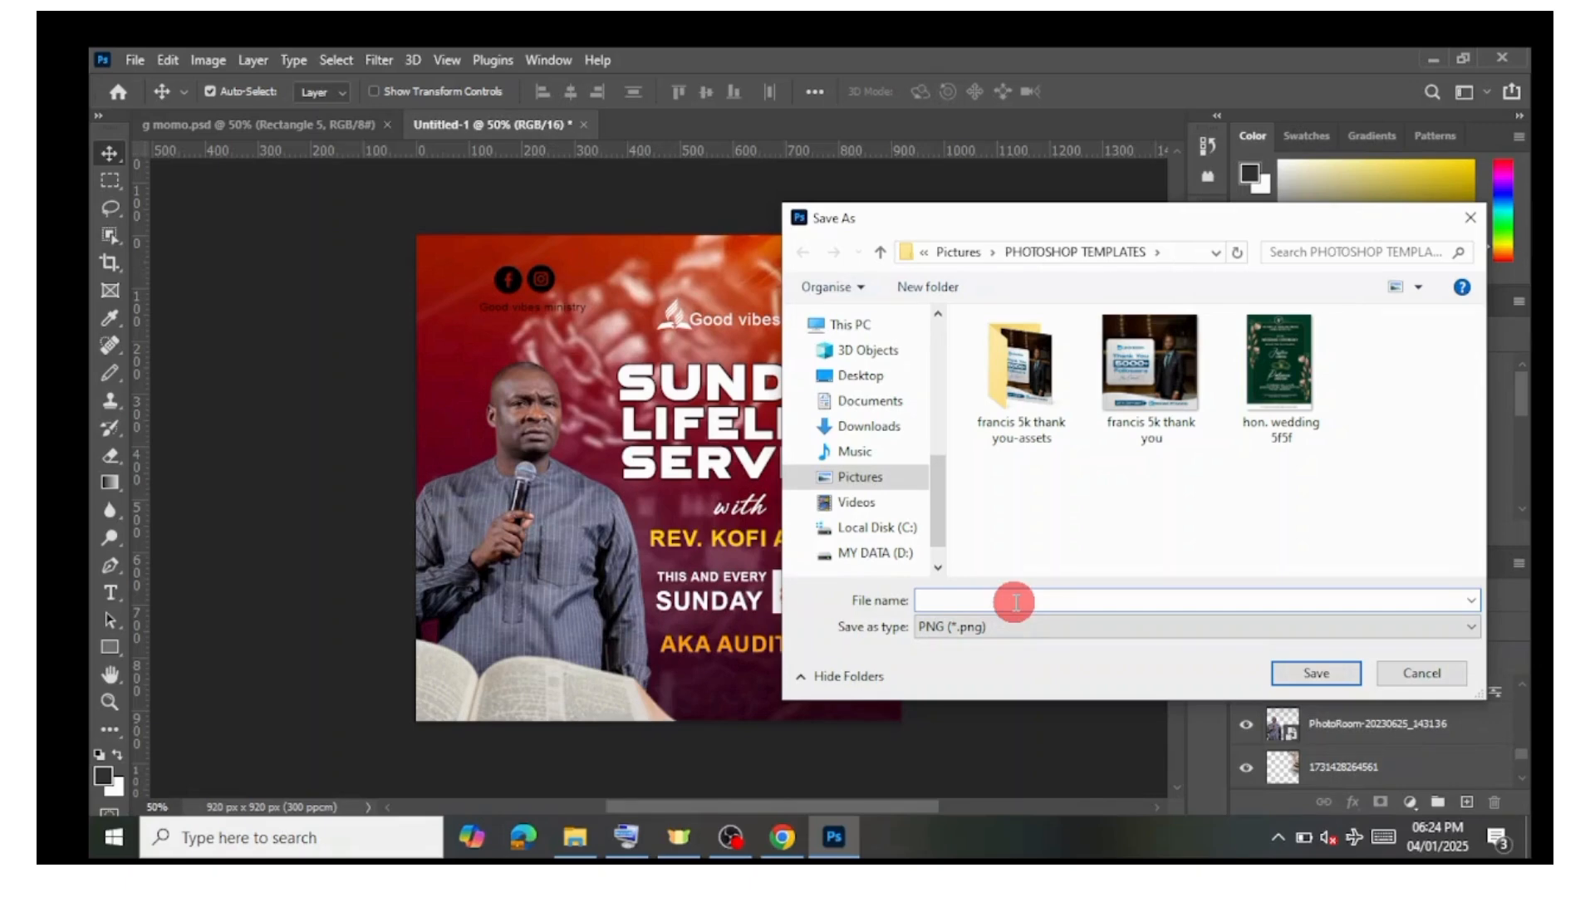
text(TUTORIAL)
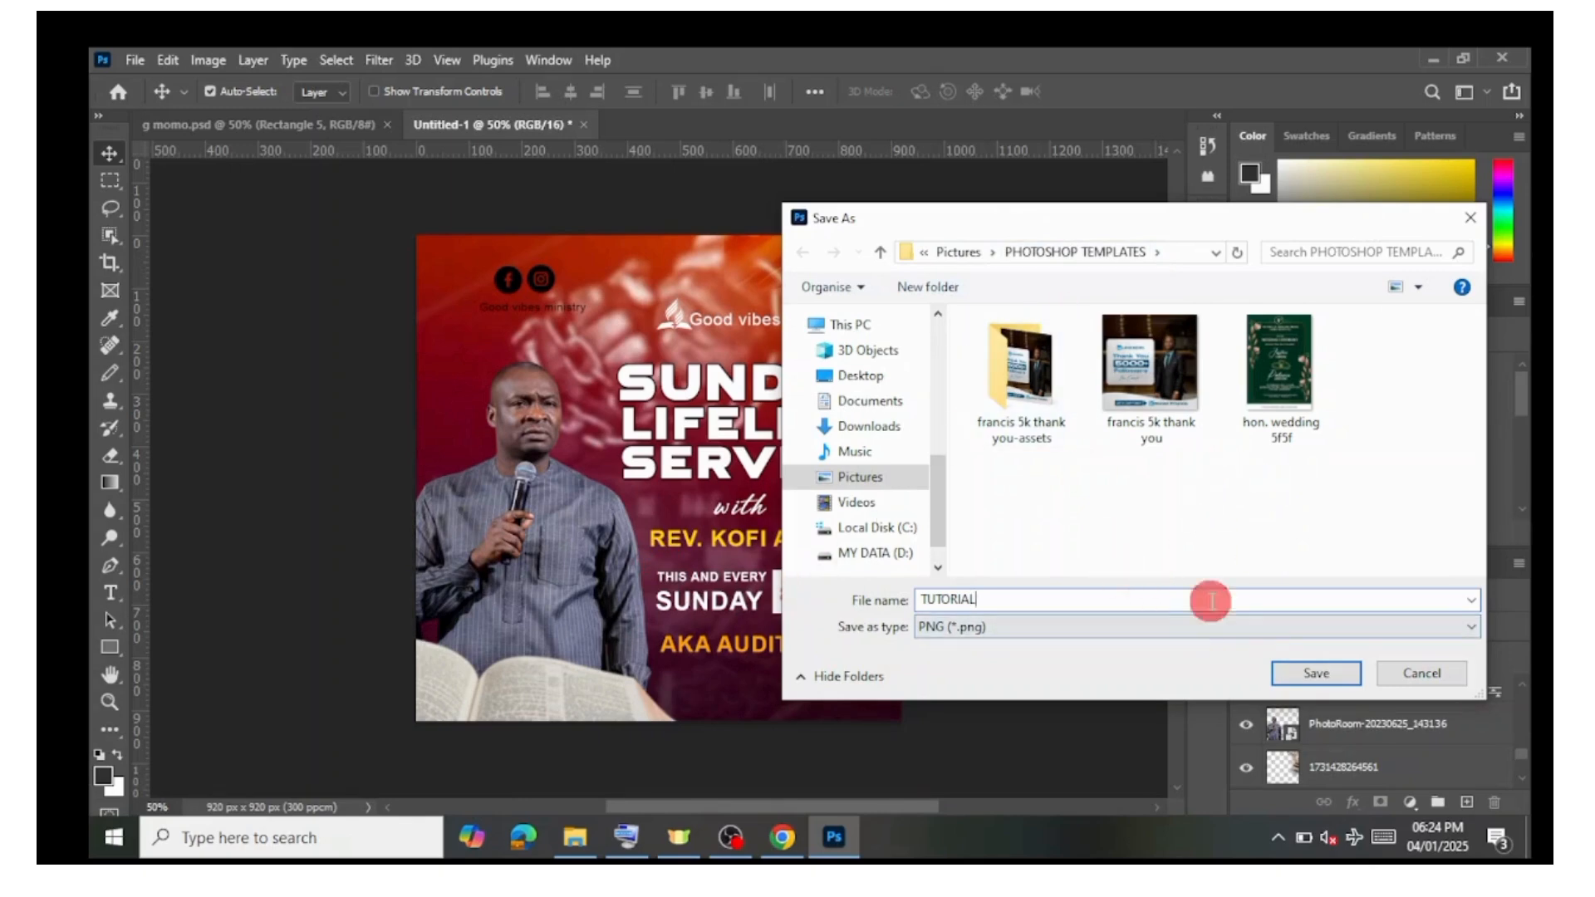
click(1301, 674)
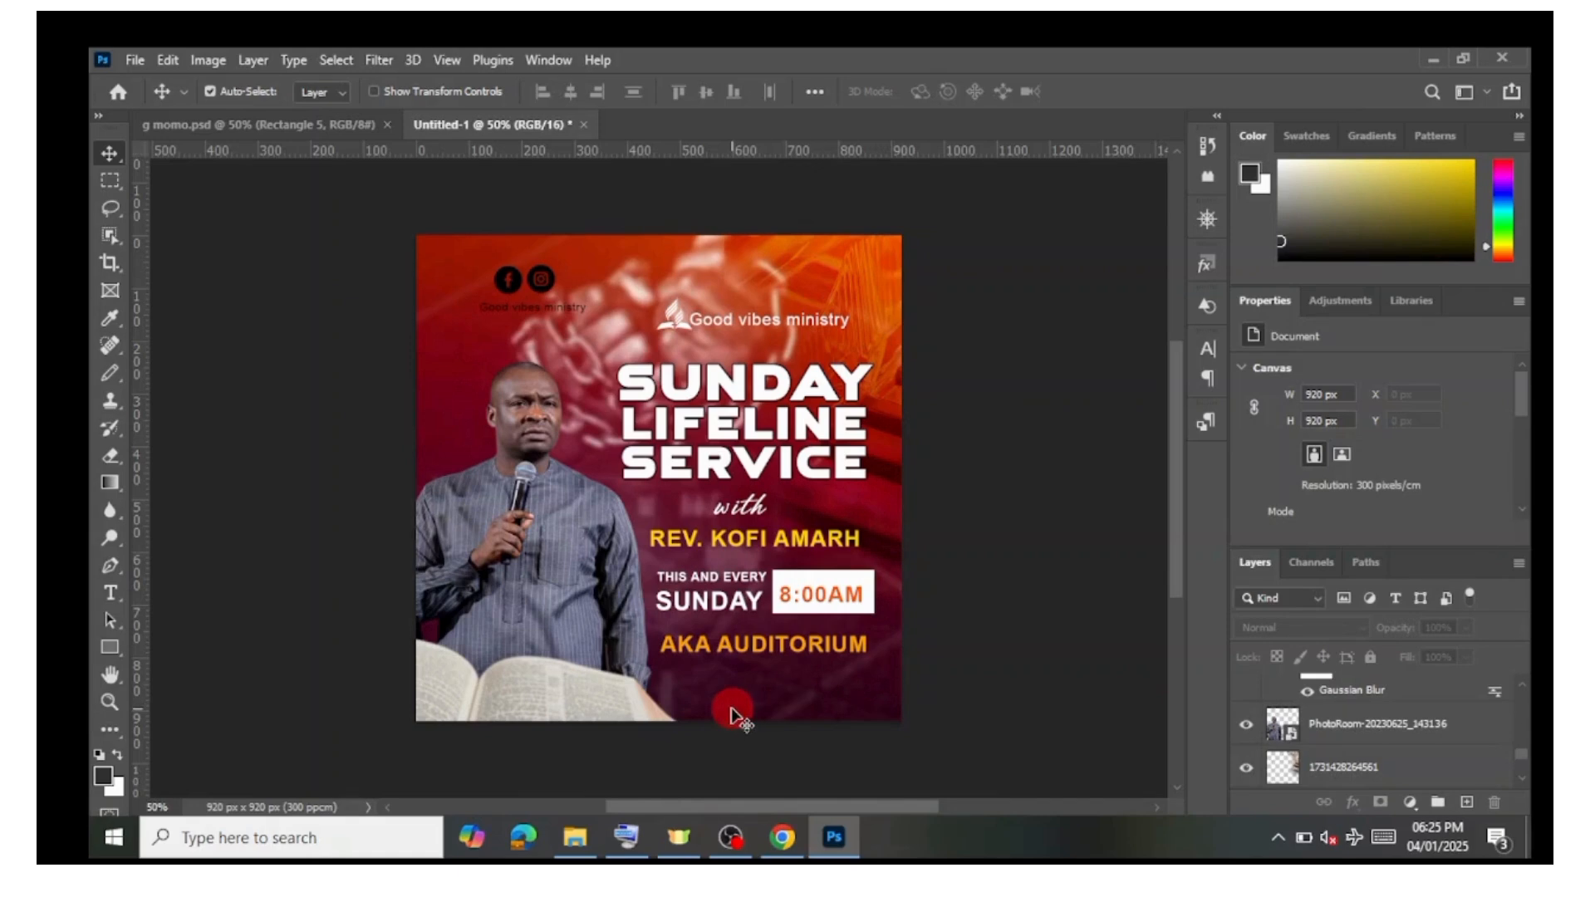
Step: Save the poster as a Photoshop PSD file named TUTORIAL in the same PHOTOSHOP TEMPLATES folder
click(136, 60)
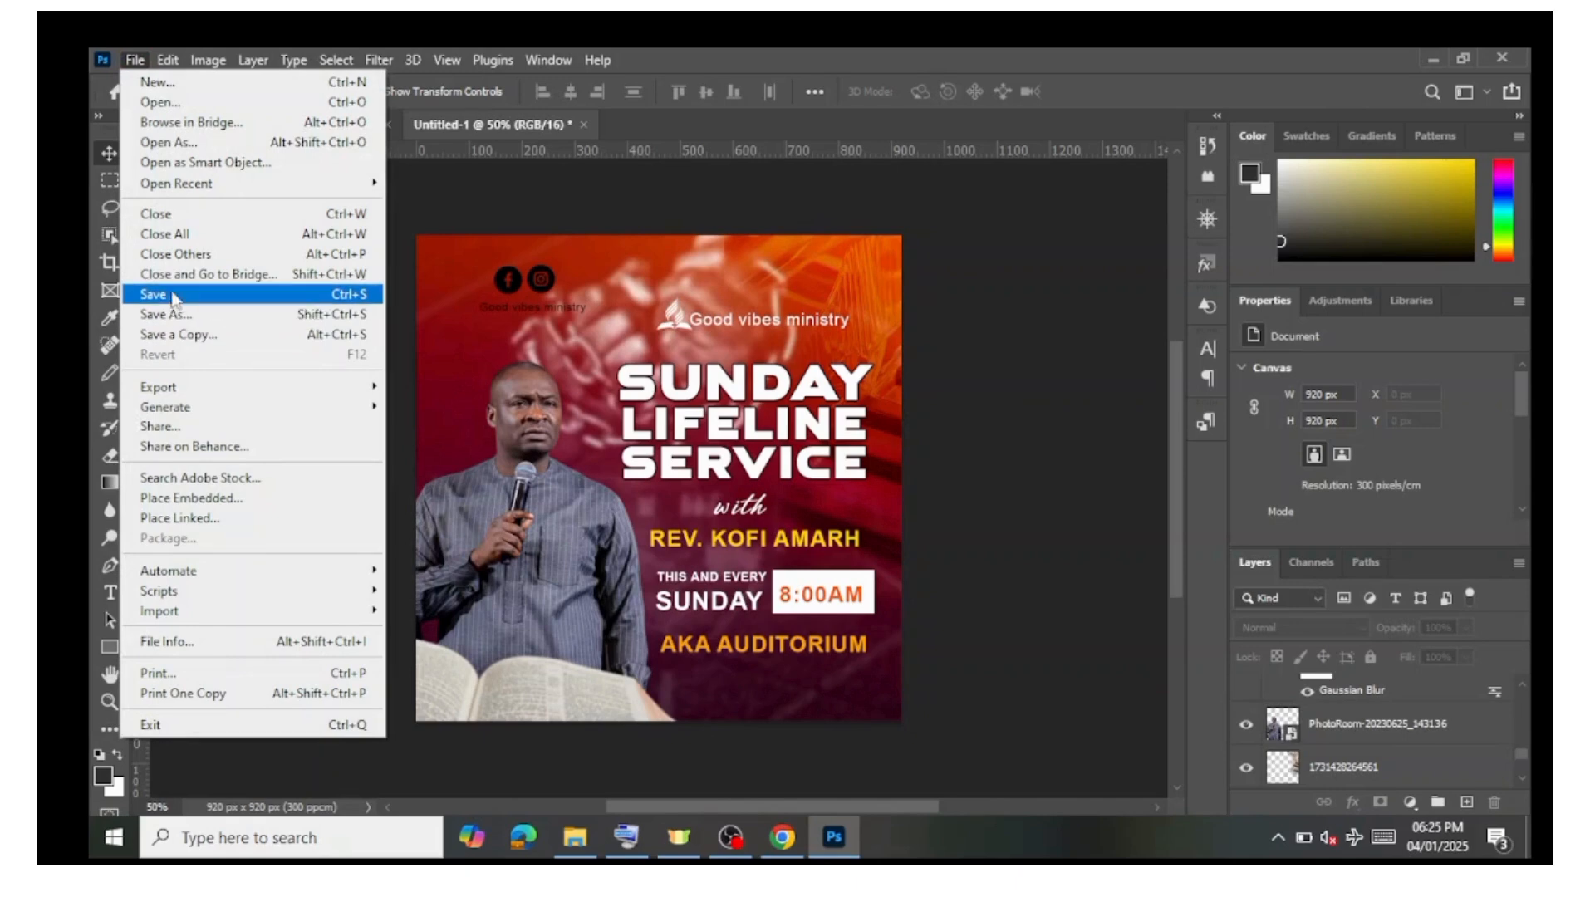
click(225, 296)
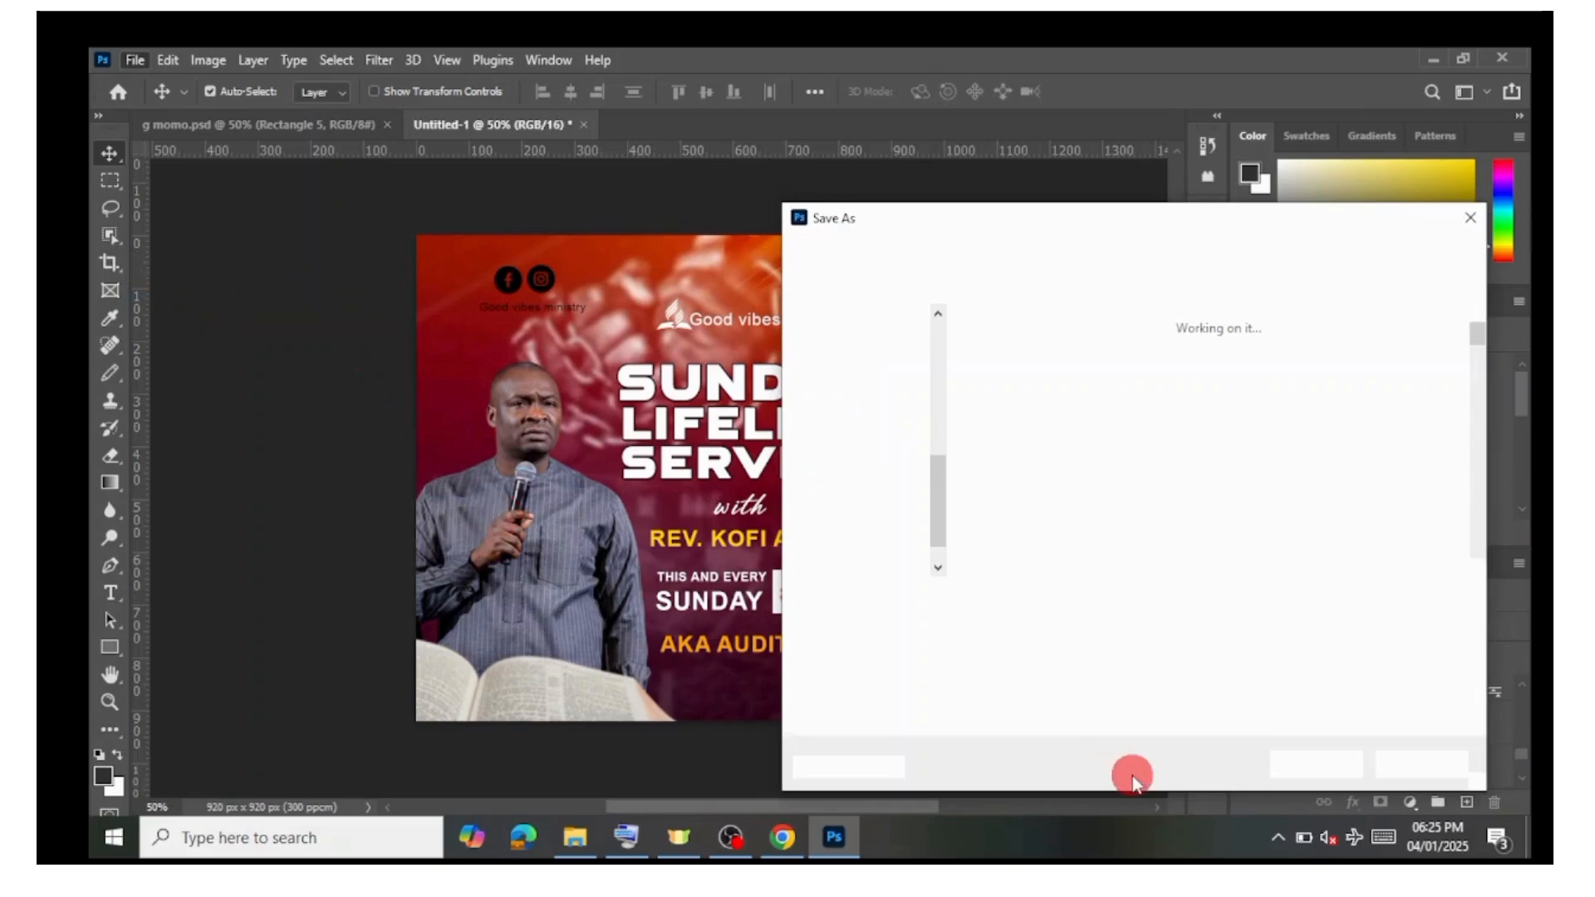
key(BackSpace)
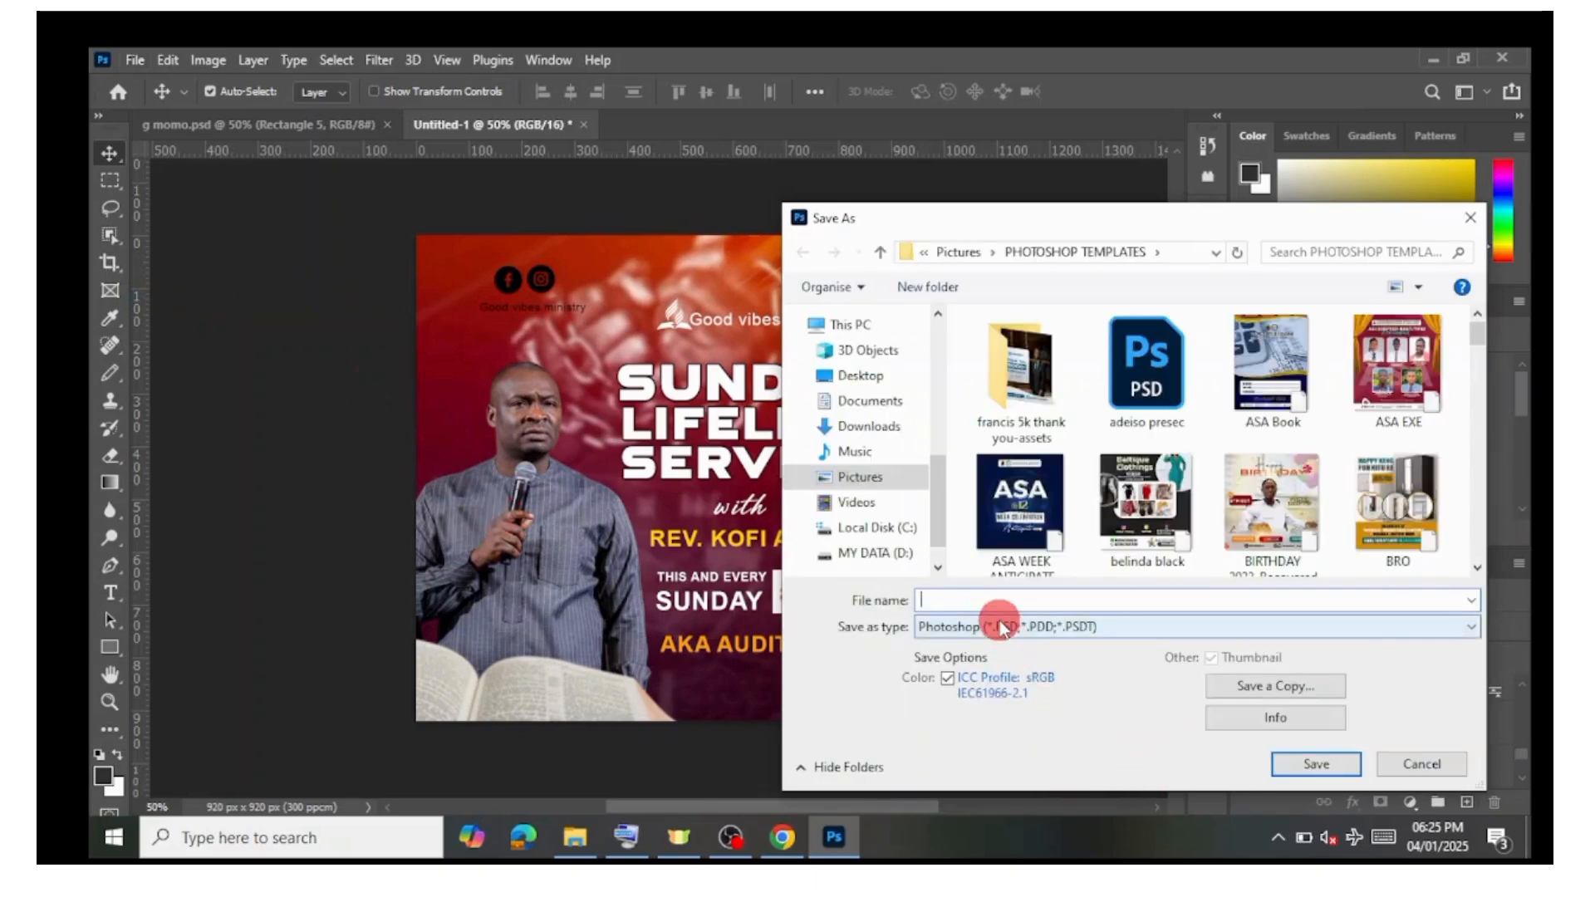
text(TUT)
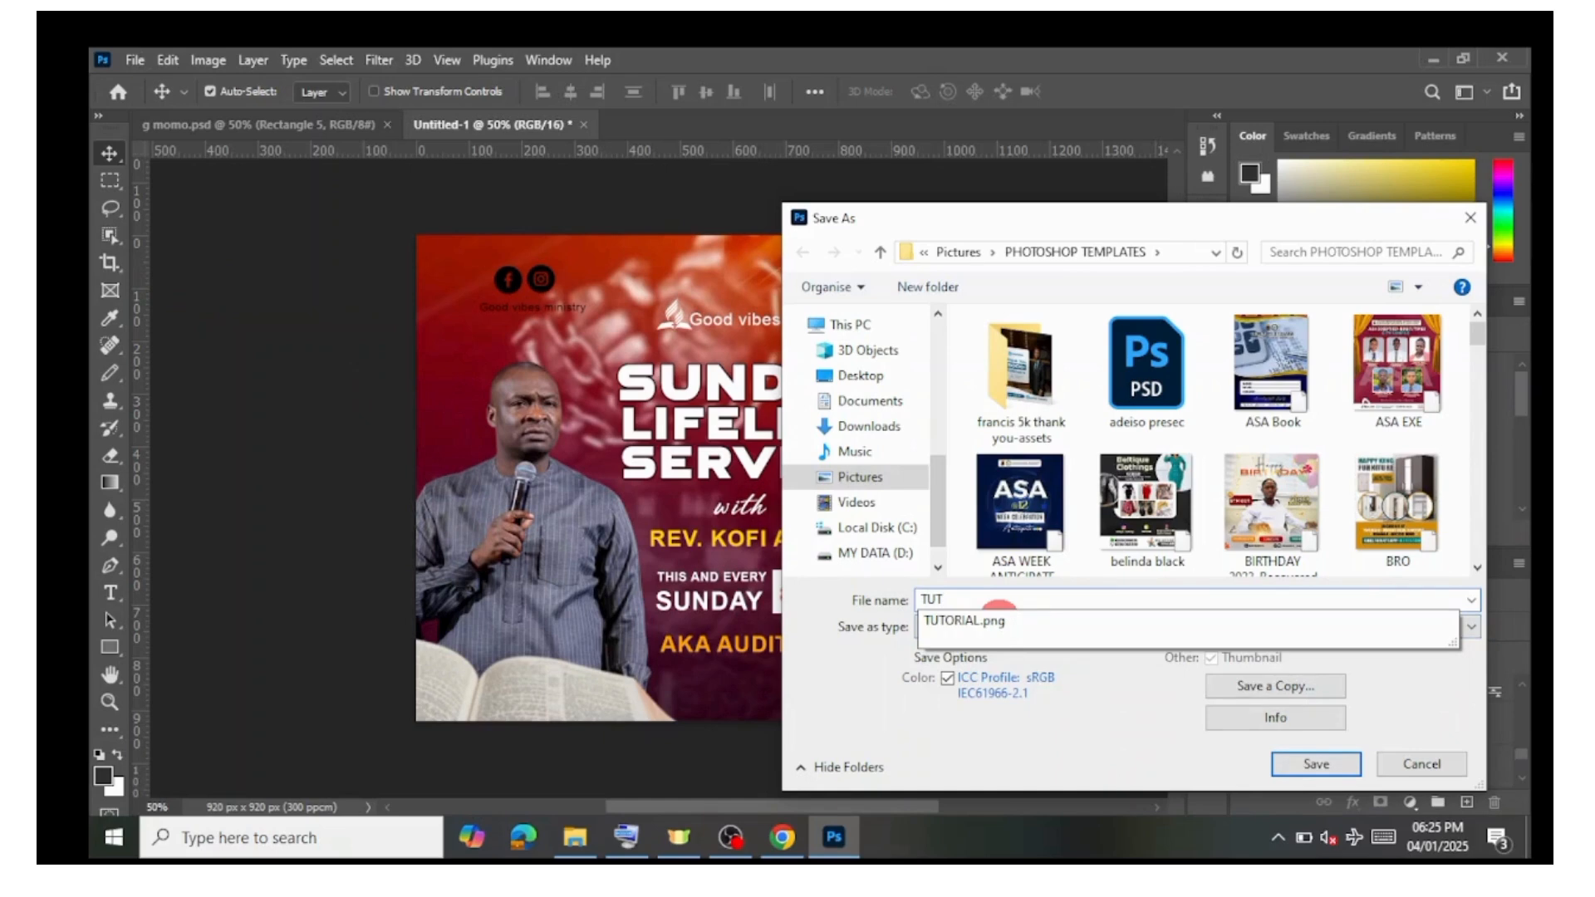
text(IAL)
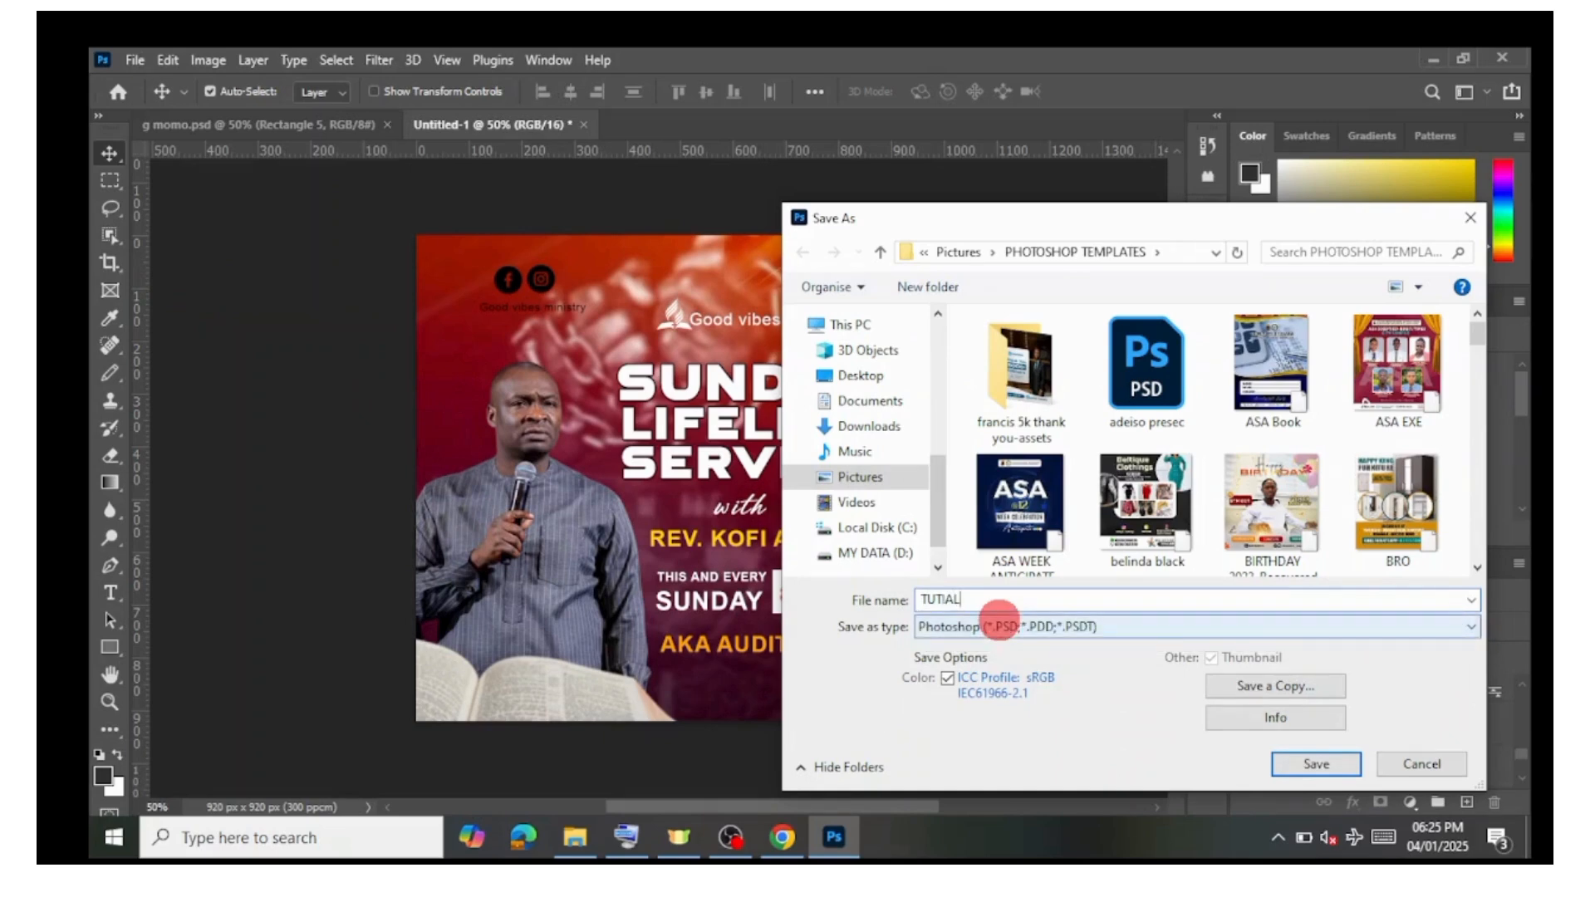
key(BackSpace)
key(BackSpace)
key(BackSpace)
text(OR)
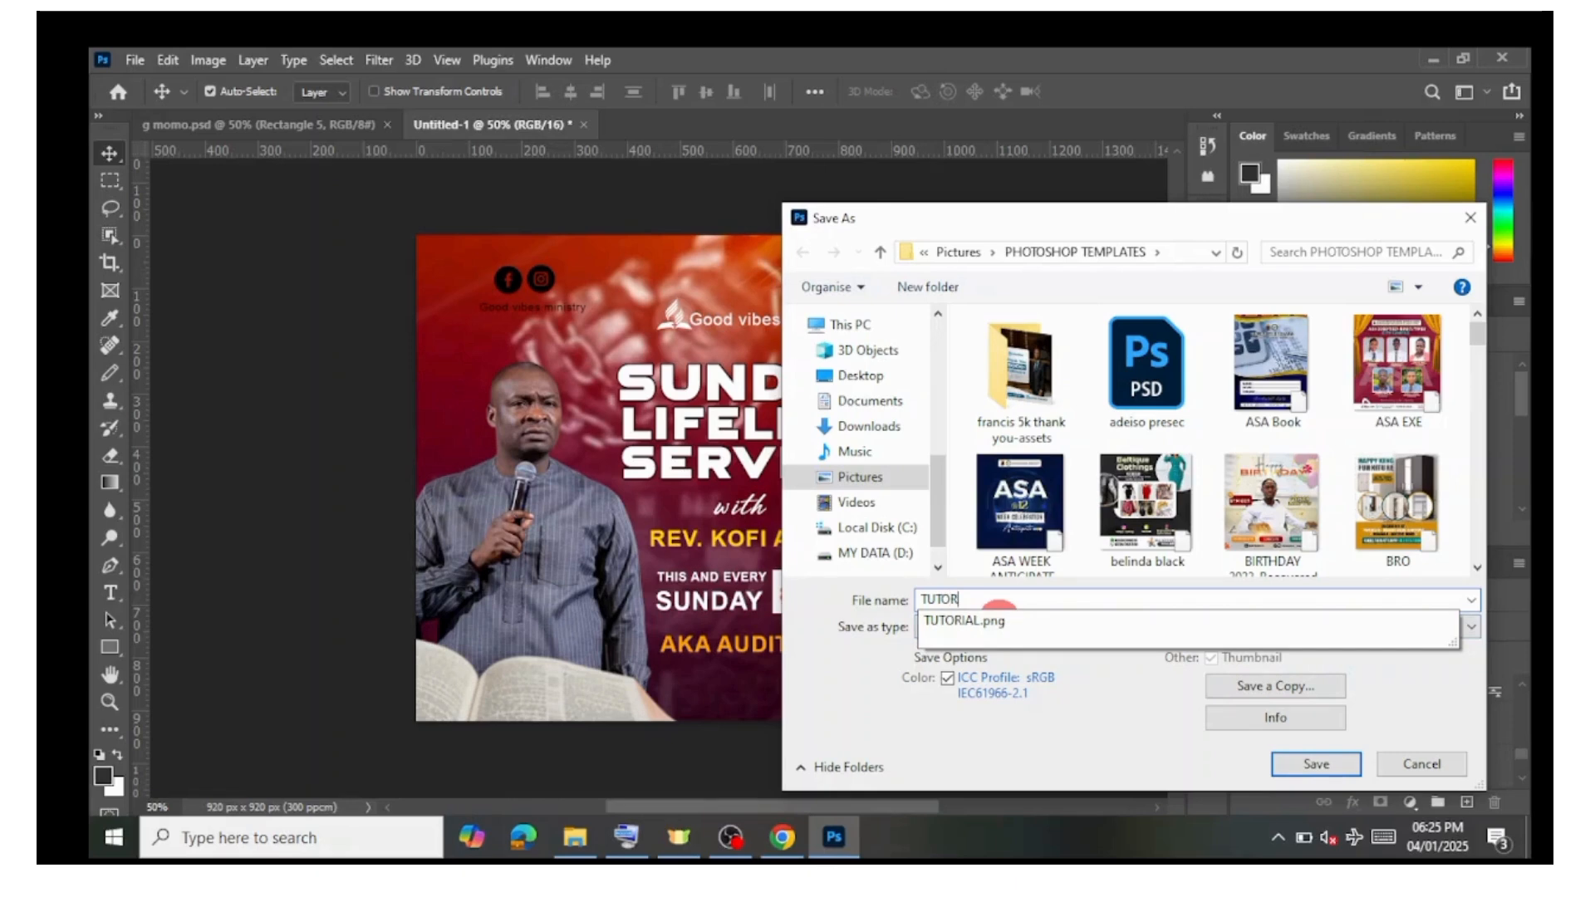
text(A)
key(BackSpace)
click(1154, 759)
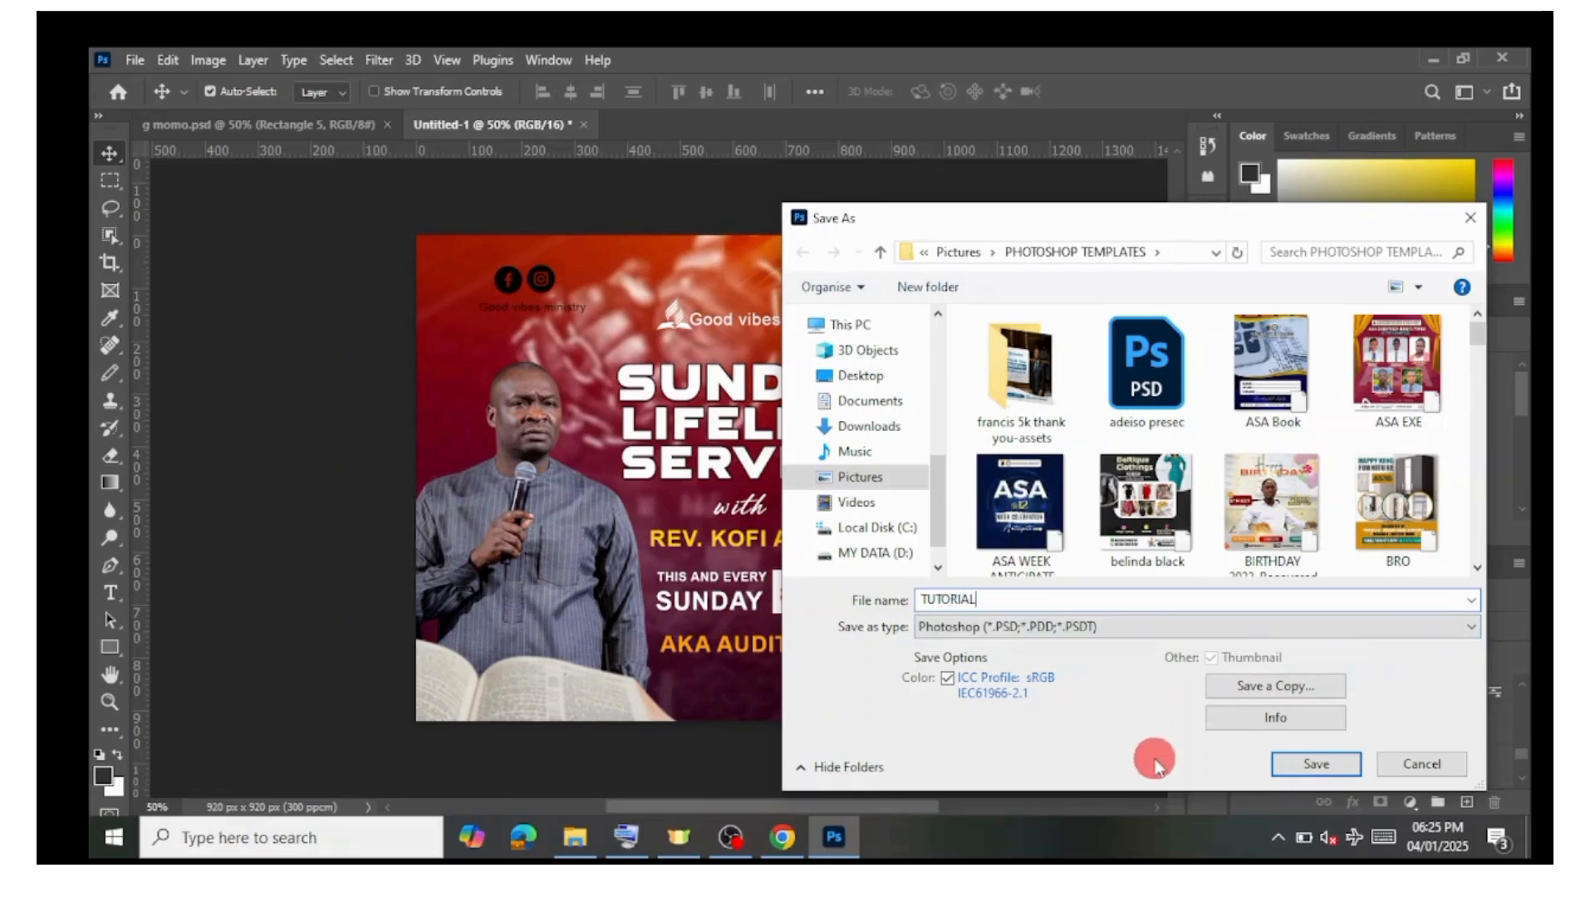
click(1318, 766)
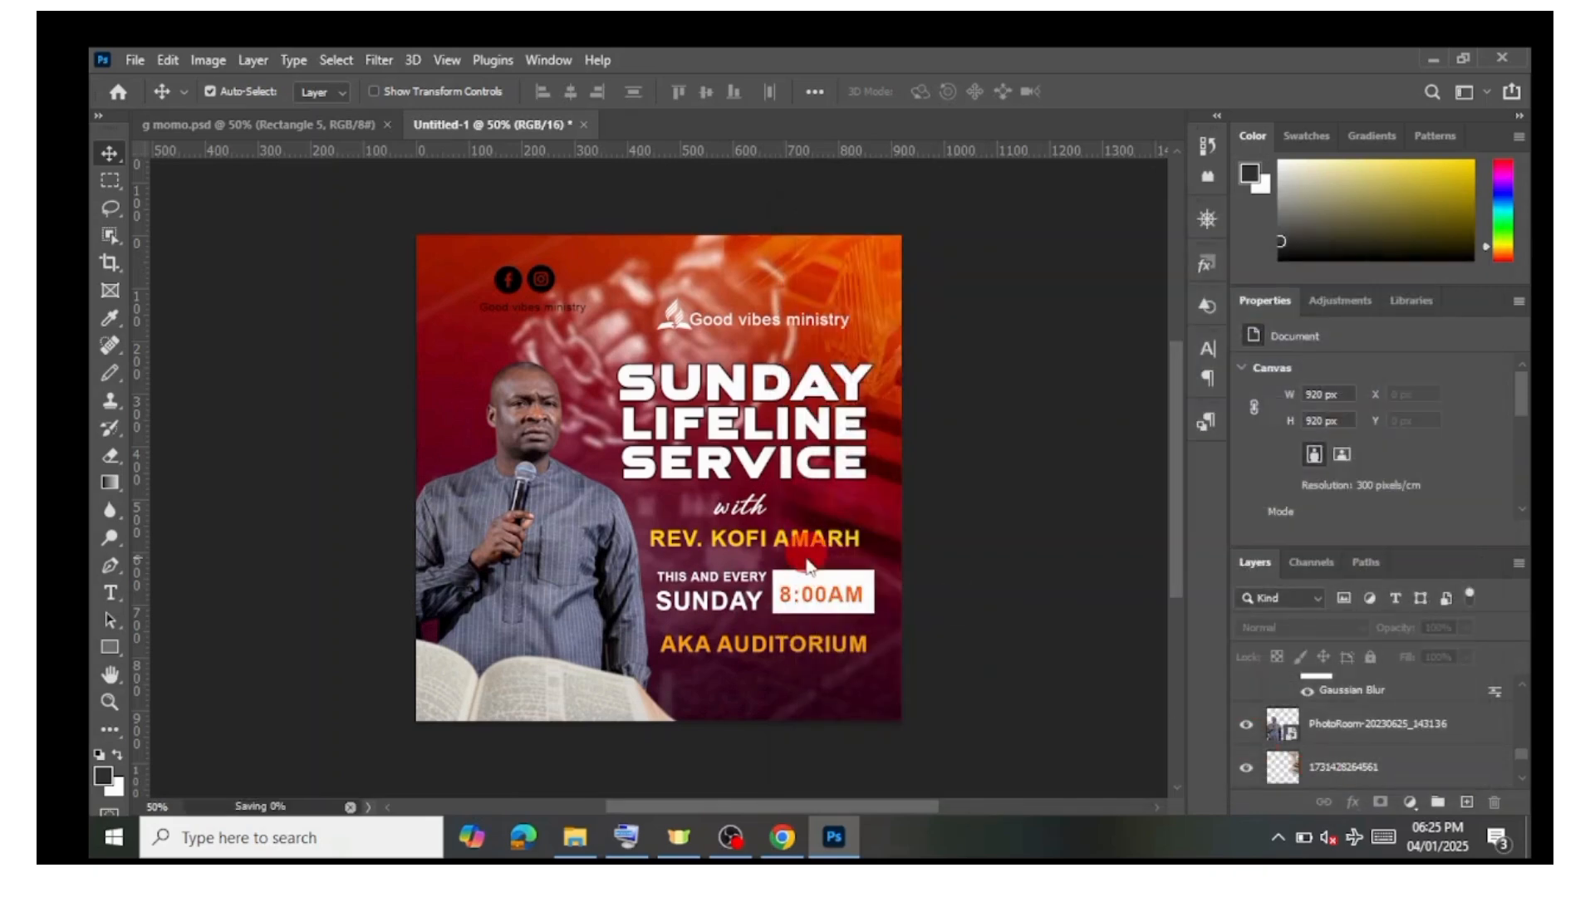